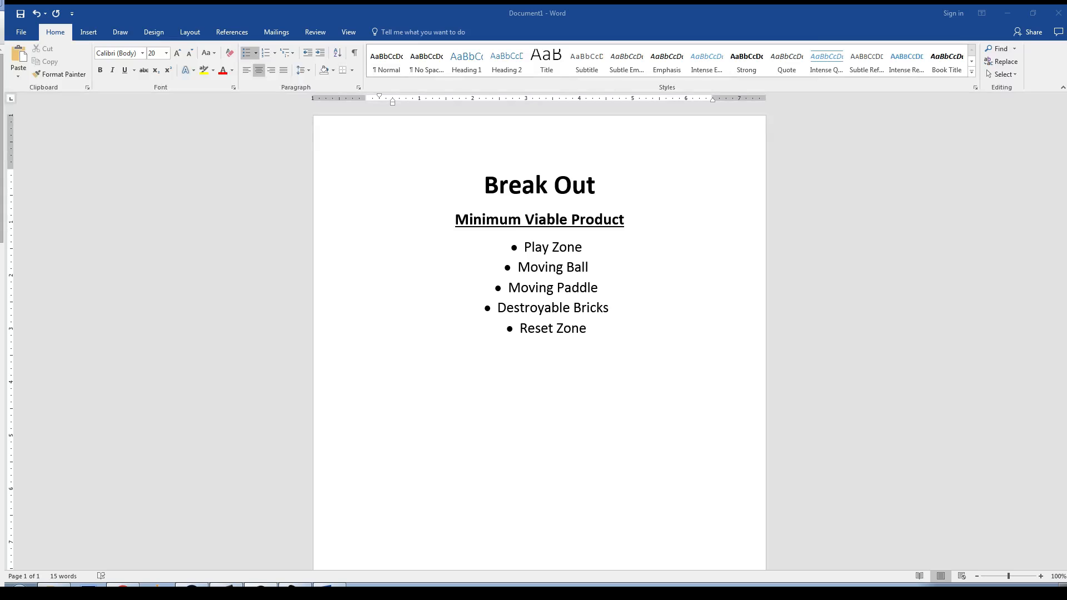
Step: Minimize the Break Out planning document and switch to the Unity project
{"action": "left_click_drag", "start_coordinate": [537, 14], "coordinate": [252, 389]}
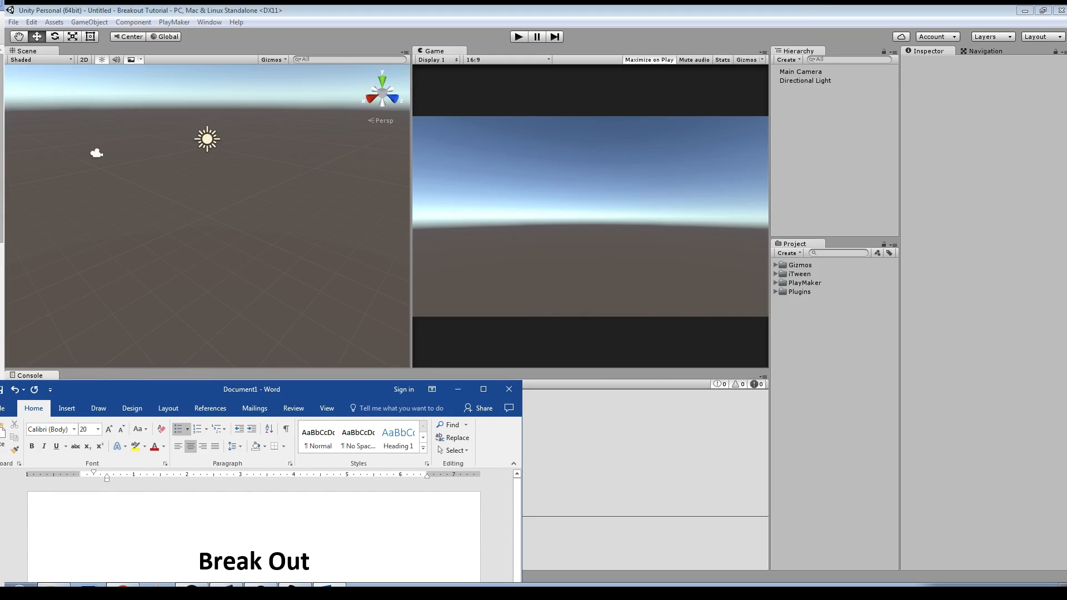
{"action": "left_click_drag", "start_coordinate": [252, 389], "coordinate": [563, 5]}
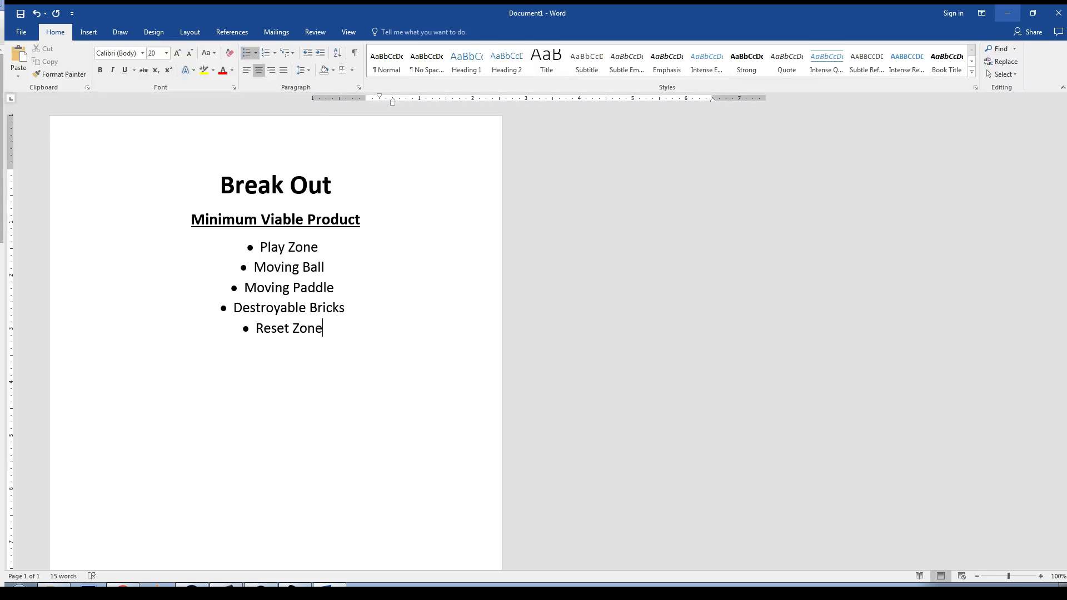
{"action": "left_click", "coordinate": [1007, 13]}
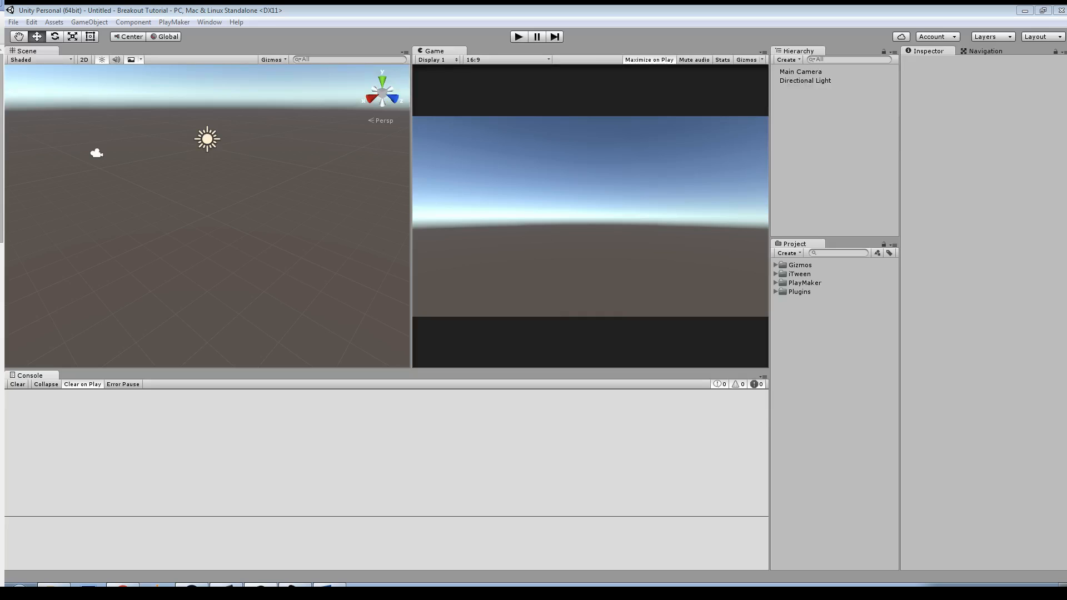
Step: Create a 3D sphere, dismiss the PlayMaker welcome window, and rename the sphere Ball
{"action": "left_click", "coordinate": [89, 22]}
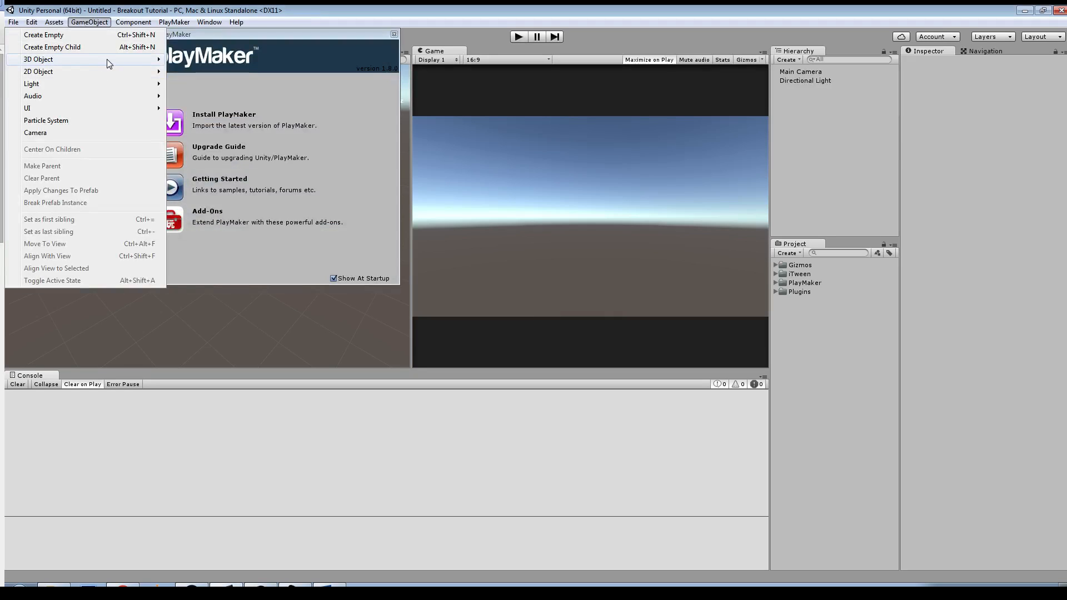
{"action": "mouse_move", "coordinate": [107, 59]}
{"action": "left_click", "coordinate": [208, 71]}
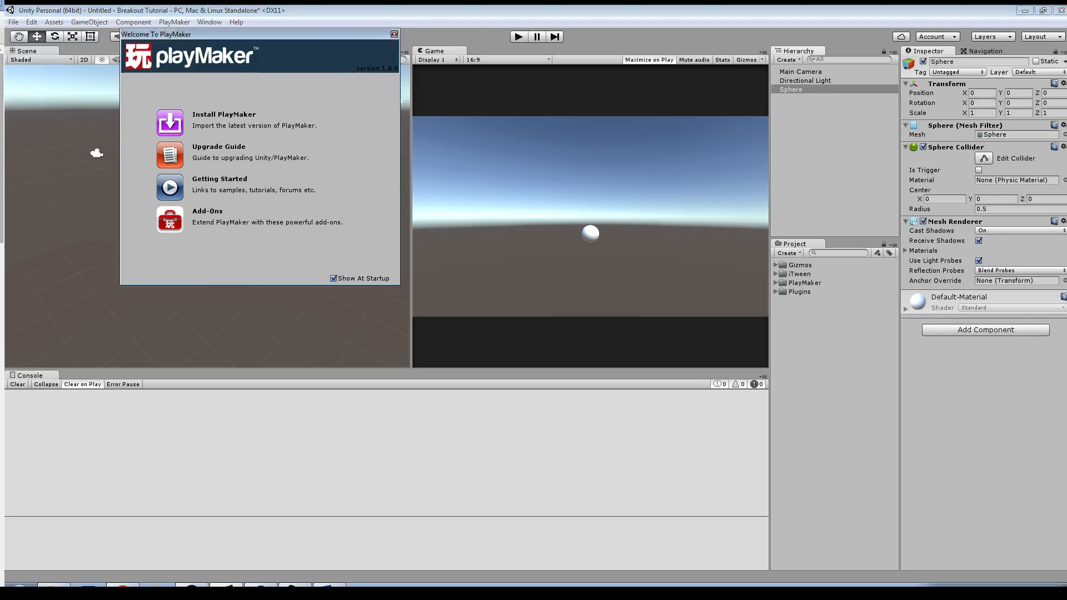
{"action": "left_click", "coordinate": [394, 34]}
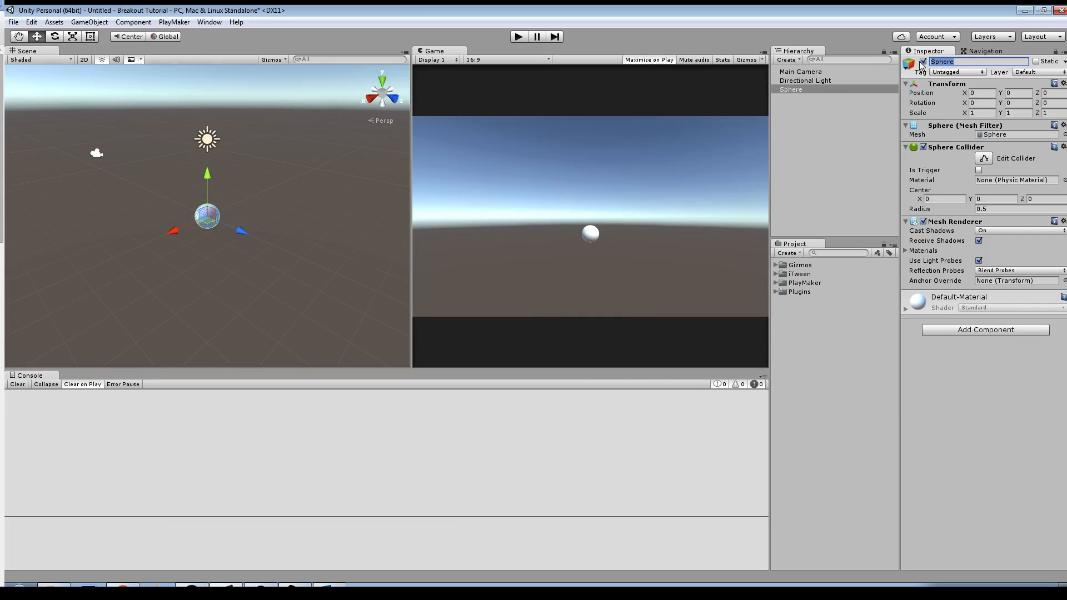
{"action": "type", "text": "Ball"}
{"action": "key", "text": "Return"}
Step: Add a cube as a child of Ball, lower it to Y about -0.92, and scale it to about 2.81 in X and 0.35 in Y
{"action": "right_click", "coordinate": [813, 125]}
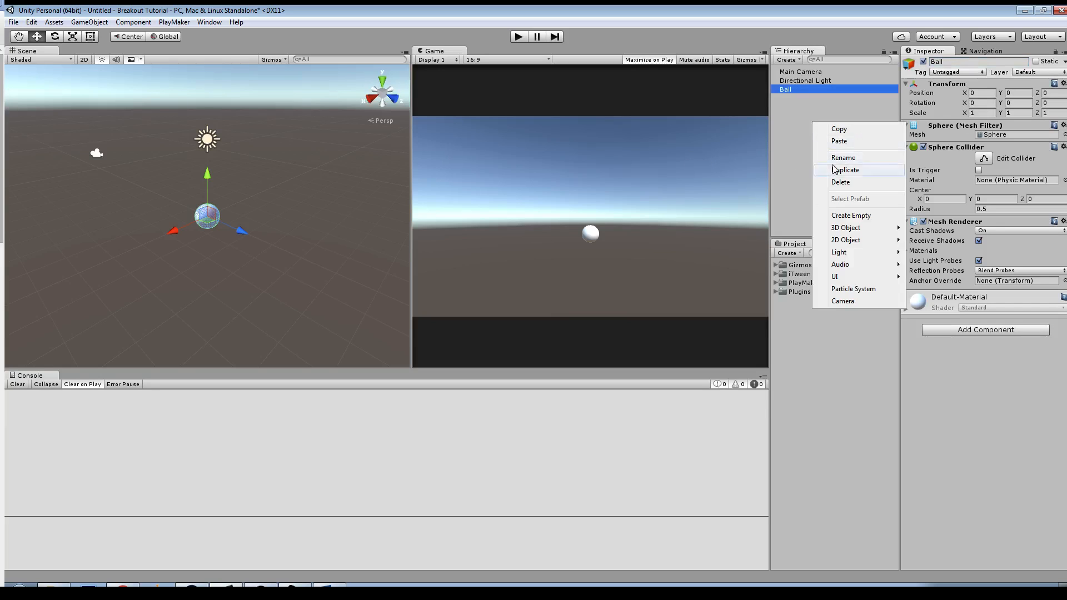
{"action": "mouse_move", "coordinate": [867, 229]}
{"action": "left_click", "coordinate": [788, 229]}
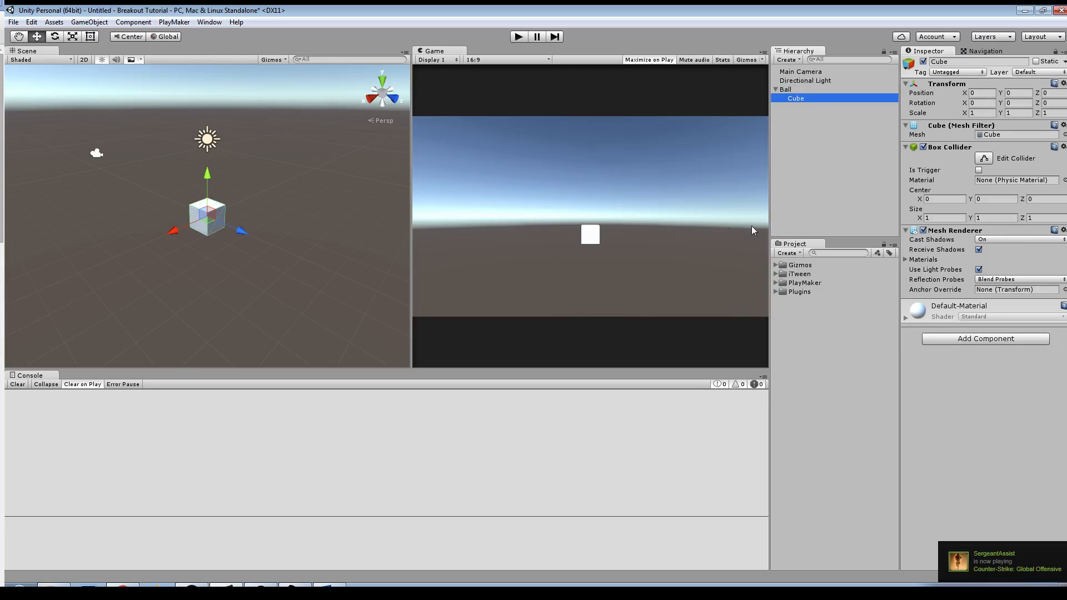
{"action": "left_click_drag", "start_coordinate": [207, 177], "coordinate": [109, 272]}
{"action": "key", "text": "r"}
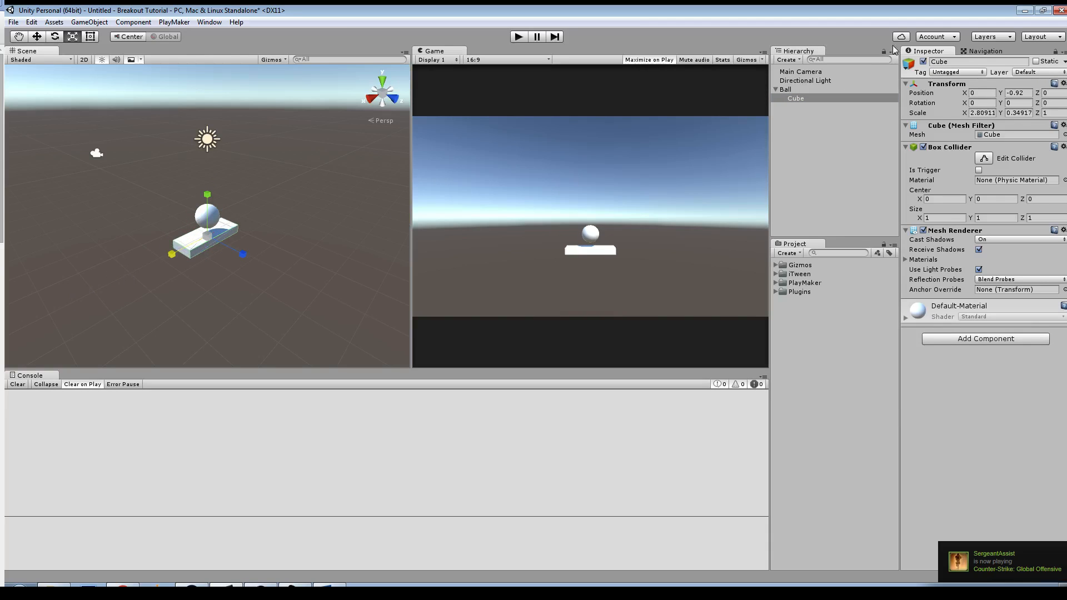
Step: Rename the flattened cube below the ball as Paddle
{"action": "left_click", "coordinate": [940, 61]}
{"action": "type", "text": "Paddle"}
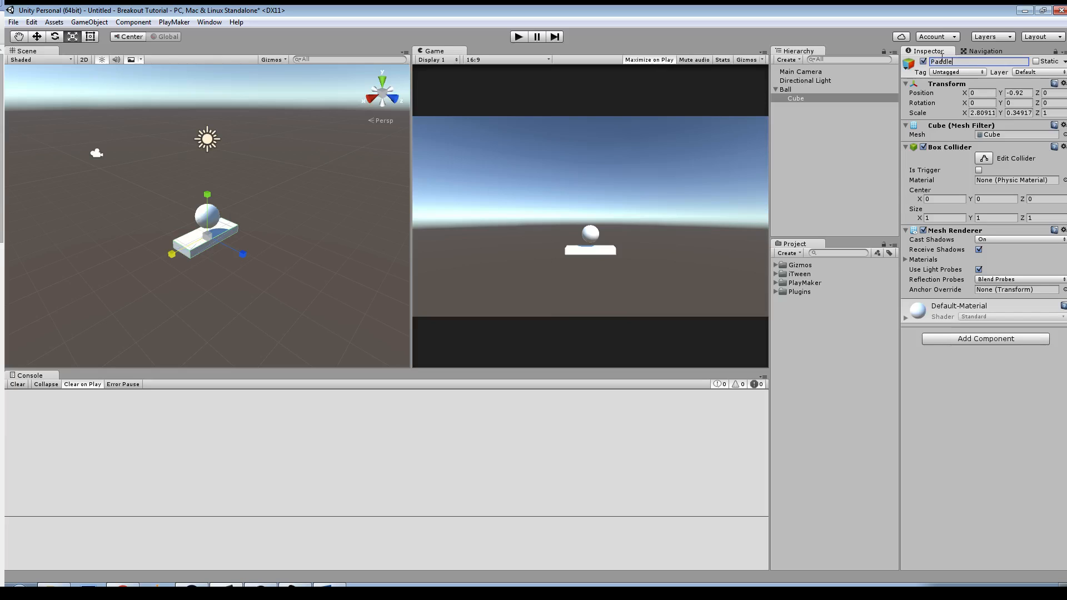
{"action": "key", "text": "Return"}
Step: Create a new material asset named Red in the project's root folder
{"action": "left_click_drag", "start_coordinate": [378, 278], "coordinate": [311, 256], "text": "alt"}
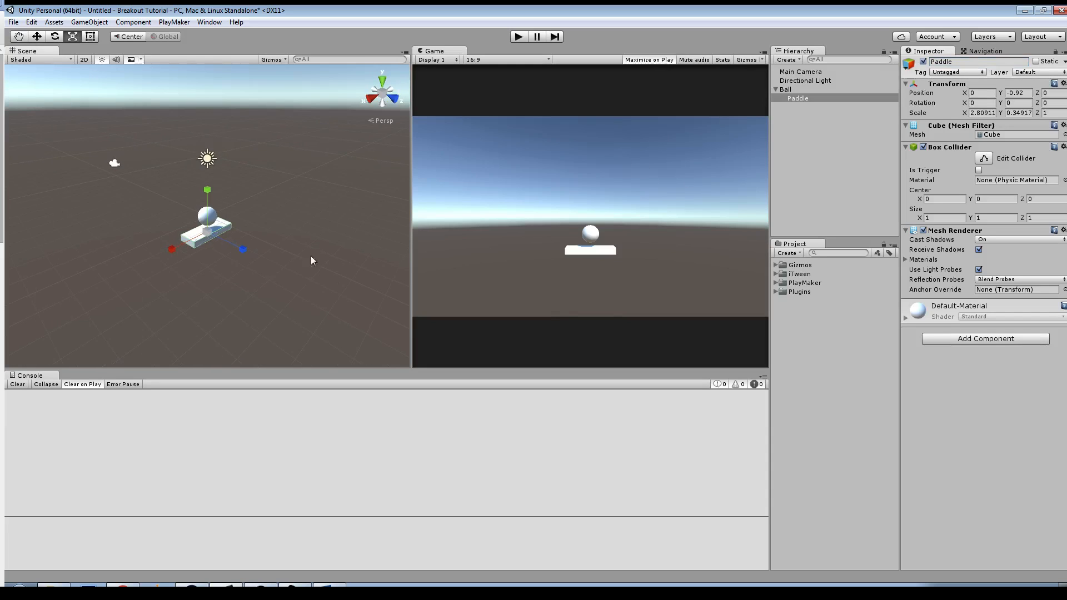
{"action": "right_click", "coordinate": [827, 315]}
{"action": "left_click", "coordinate": [294, 224]}
{"action": "left_click_drag", "start_coordinate": [301, 228], "coordinate": [406, 265], "text": "alt"}
{"action": "right_click", "coordinate": [802, 331]}
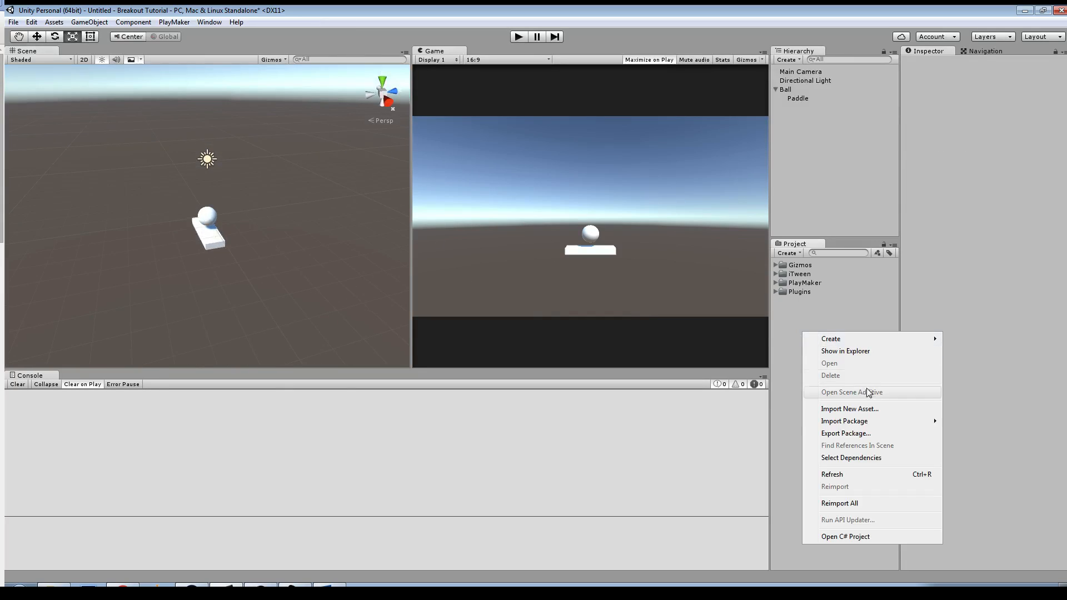
{"action": "mouse_move", "coordinate": [862, 339]}
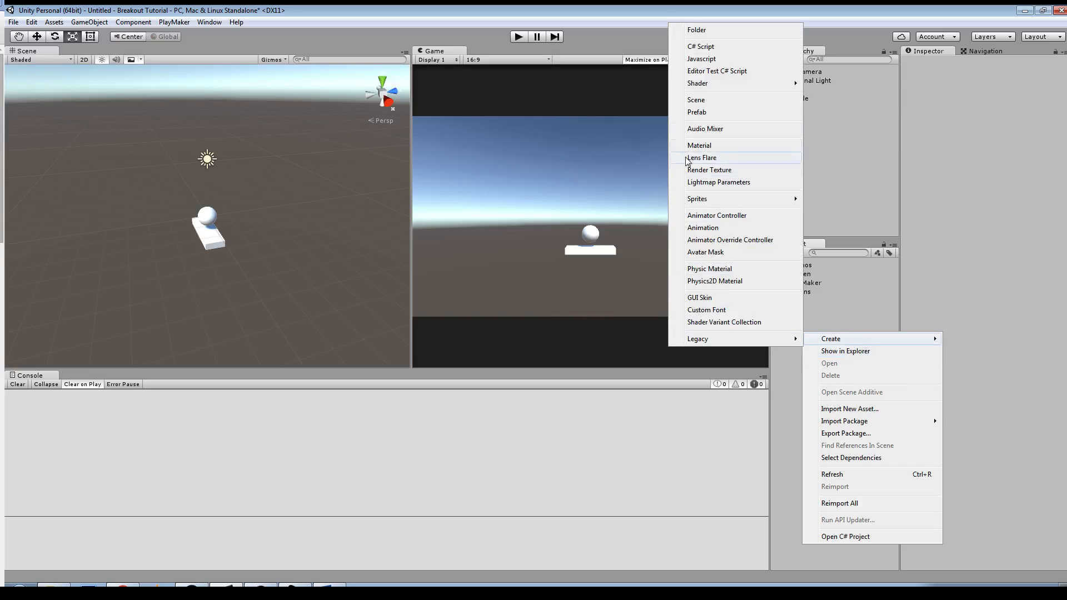
{"action": "left_click", "coordinate": [717, 143]}
{"action": "type", "text": "Red"}
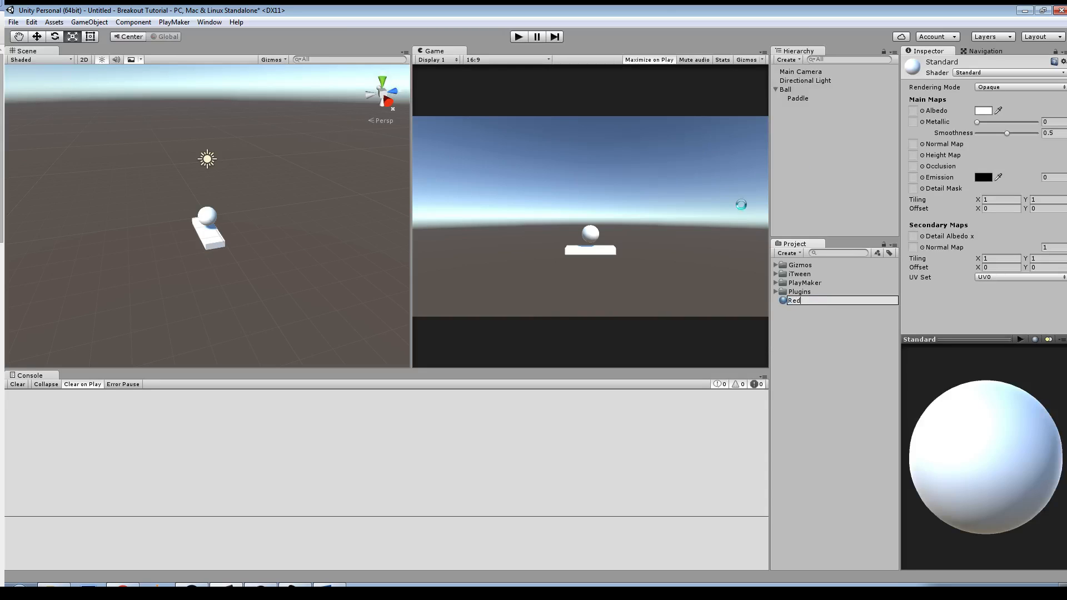
{"action": "key", "text": "Return"}
Step: Create a second material in the project's root folder and name it blue
{"action": "right_click", "coordinate": [836, 374]}
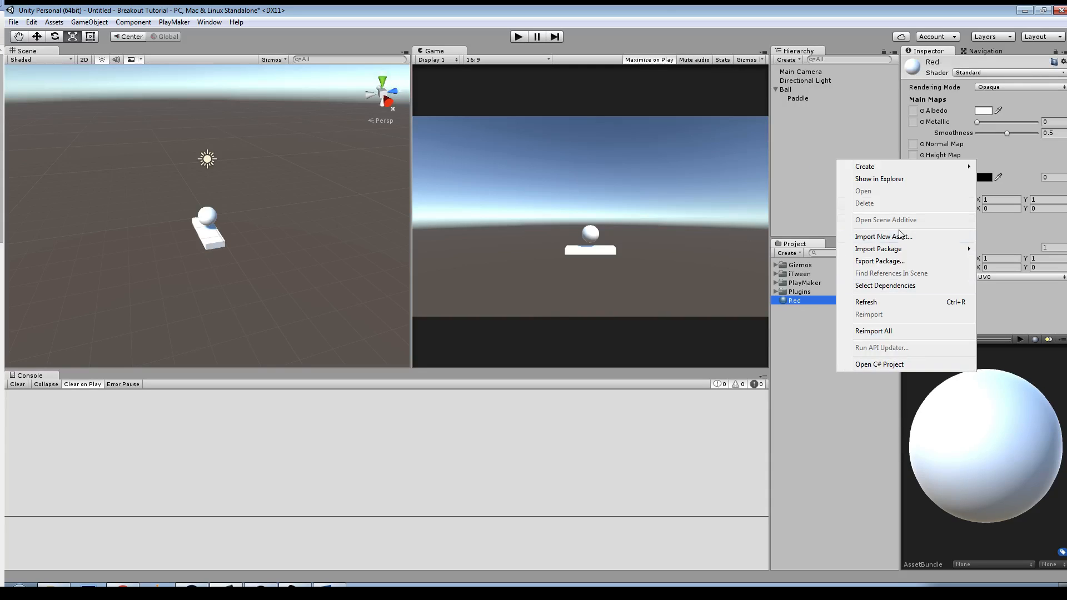
{"action": "mouse_move", "coordinate": [867, 167]}
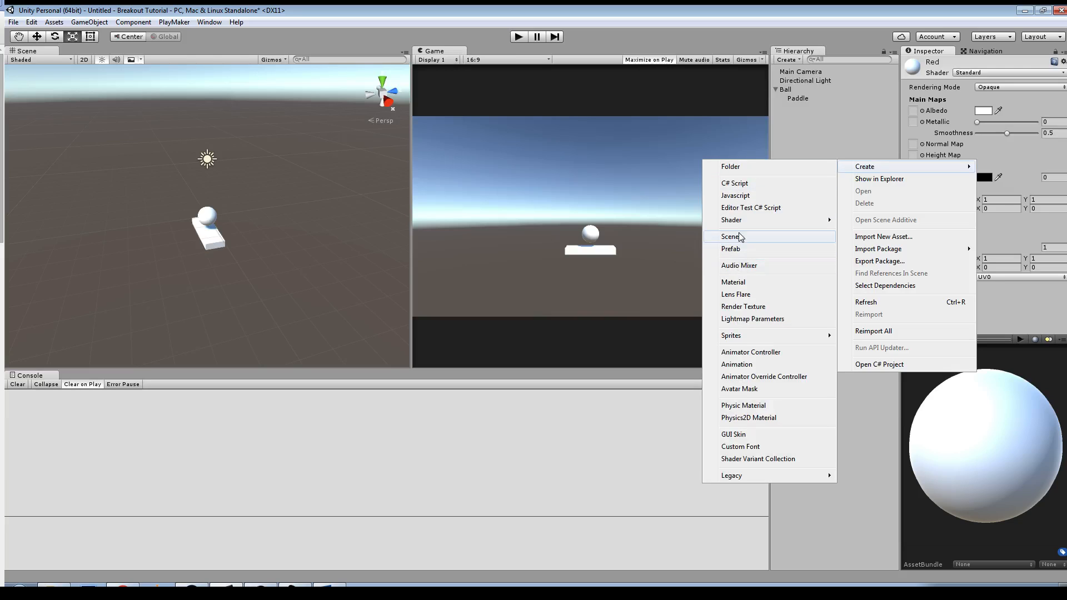
{"action": "left_click", "coordinate": [745, 282]}
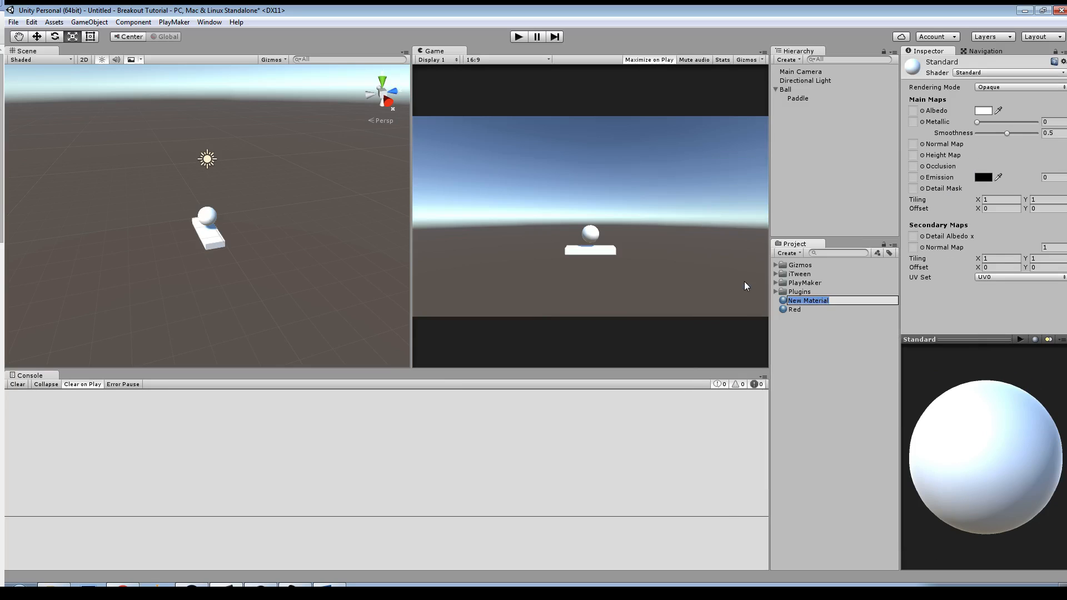
{"action": "type", "text": "blue"}
{"action": "key", "text": "Return"}
Step: Create a third material in the project's root folder and name it Grey
{"action": "right_click", "coordinate": [810, 343]}
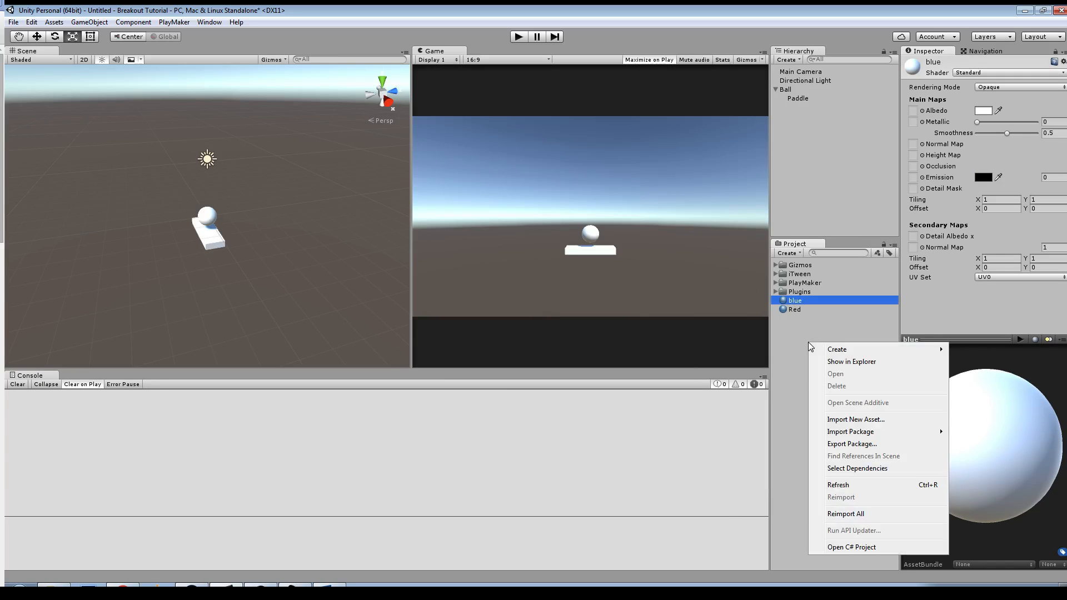
{"action": "mouse_move", "coordinate": [856, 354]}
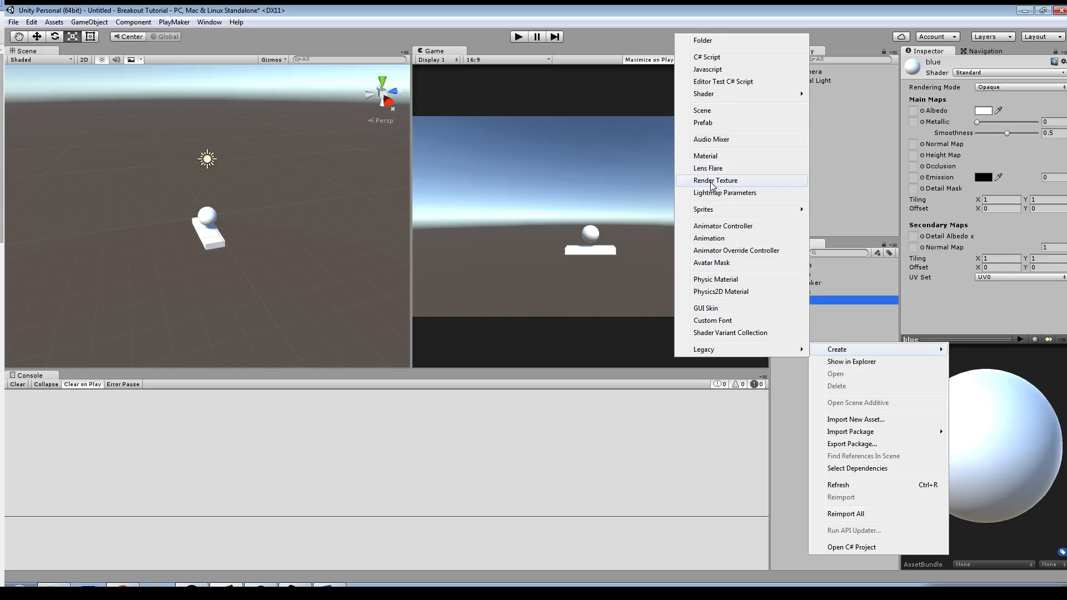
{"action": "left_click", "coordinate": [703, 157]}
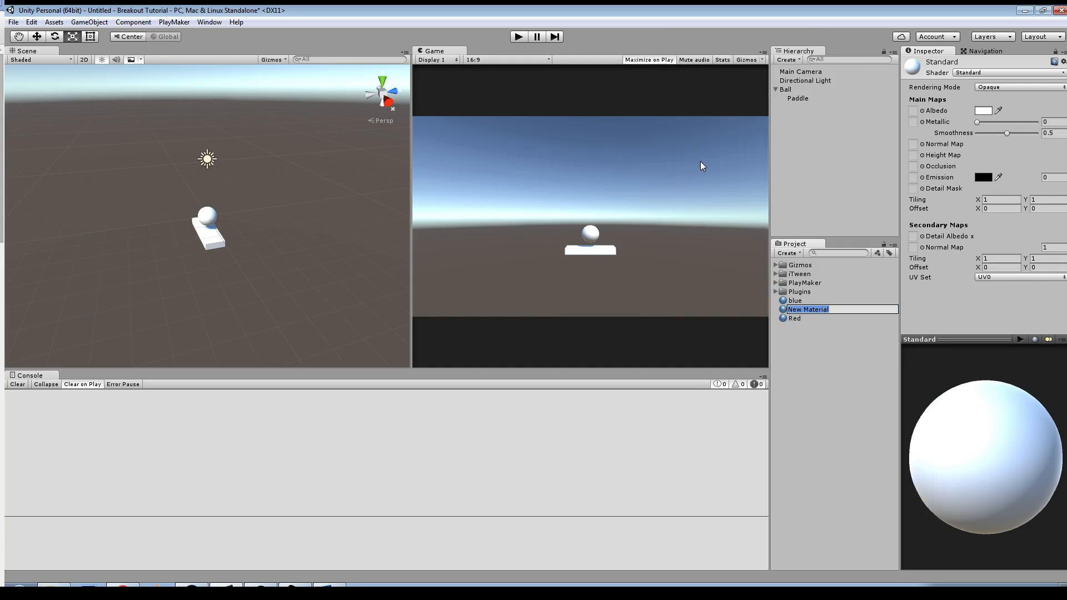
{"action": "type", "text": "Grey"}
{"action": "key", "text": "Return"}
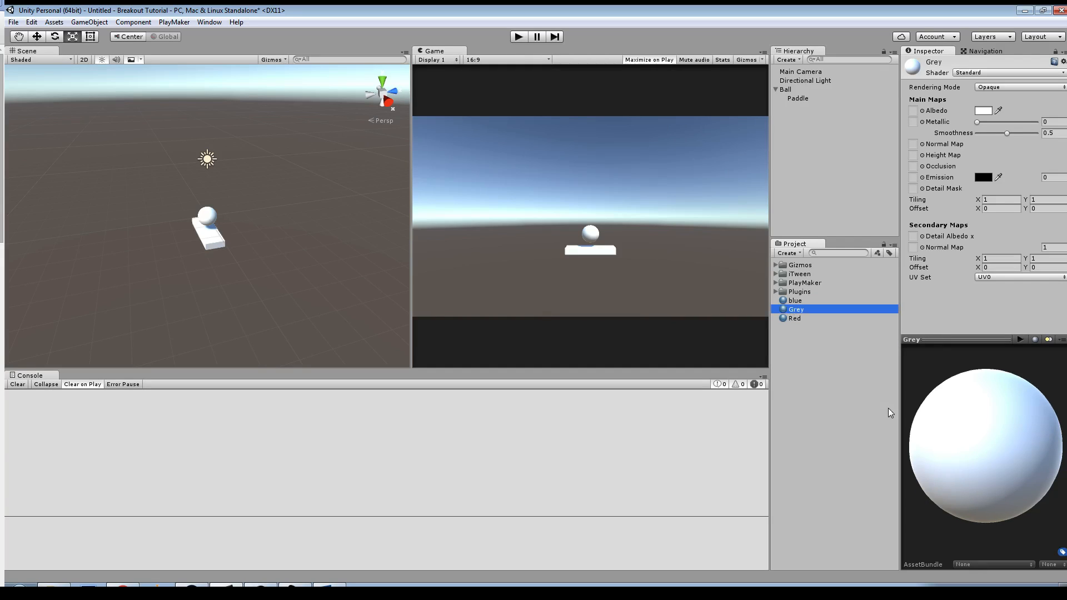
Step: Create a fourth material in the project's root folder and name it someother material
{"action": "right_click", "coordinate": [831, 365]}
{"action": "mouse_move", "coordinate": [856, 371]}
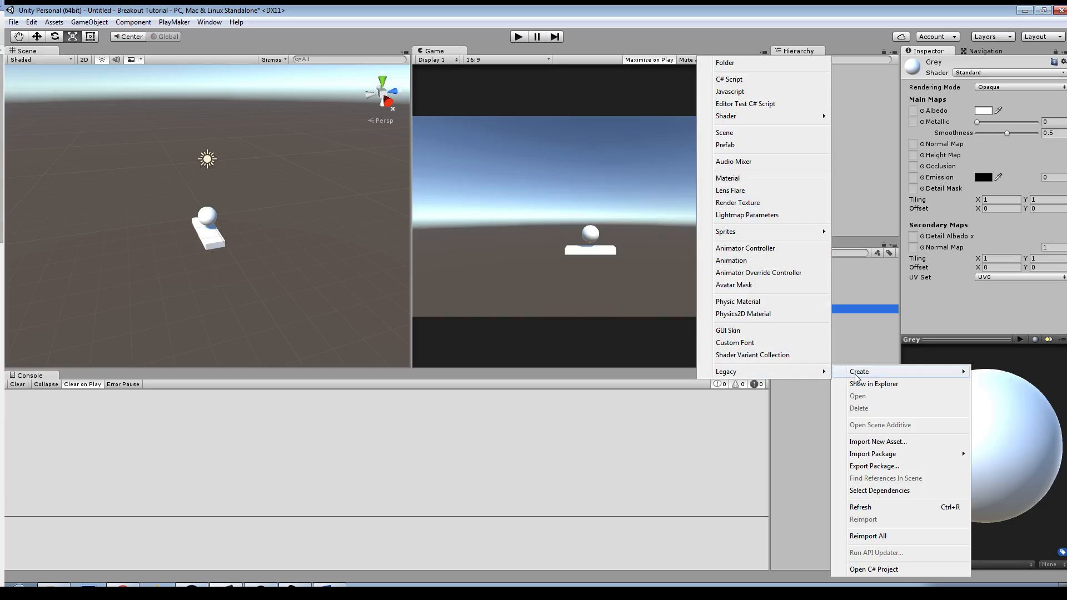
{"action": "left_click", "coordinate": [729, 178]}
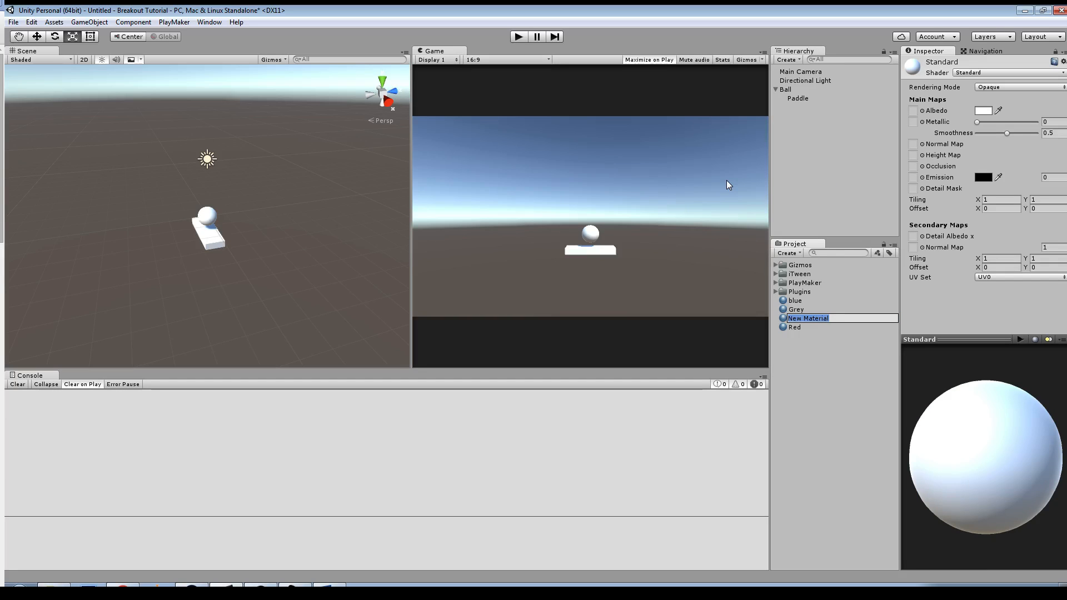
{"action": "type", "text": "someother material"}
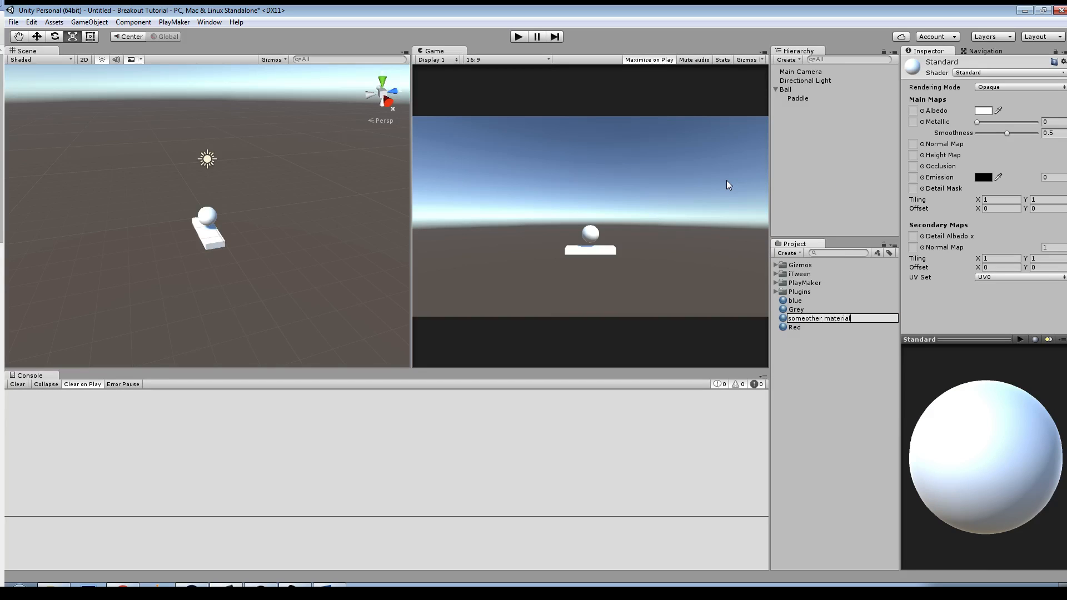
{"action": "key", "text": "Return"}
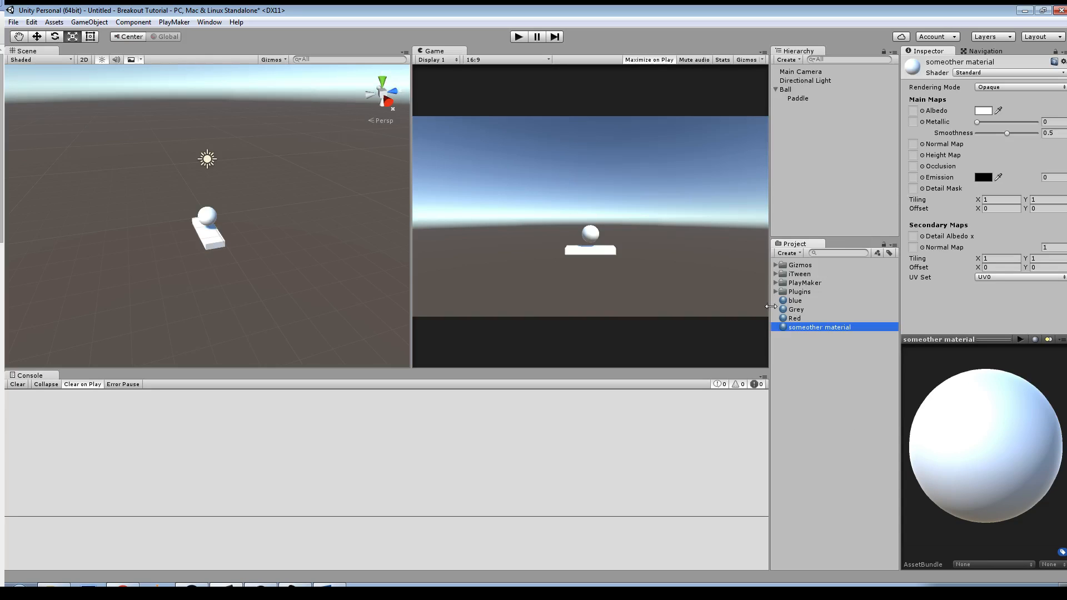
Step: Set the albedo color of the blue material to a bright, fully saturated blue
{"action": "left_click", "coordinate": [794, 301]}
{"action": "left_click", "coordinate": [982, 111]}
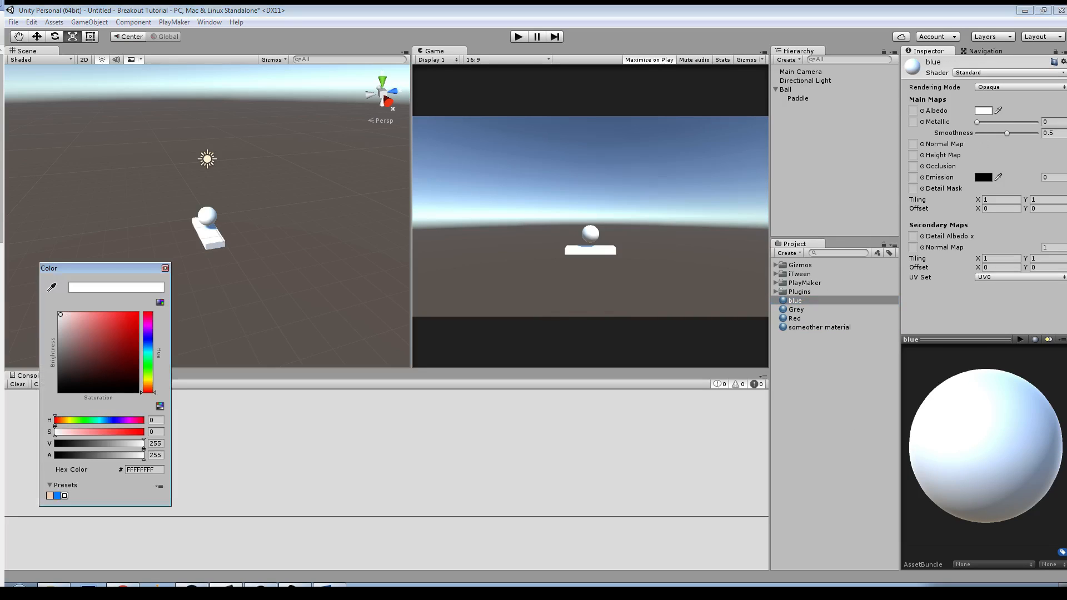
{"action": "left_click_drag", "start_coordinate": [148, 351], "coordinate": [139, 312]}
{"action": "left_click", "coordinate": [753, 309]}
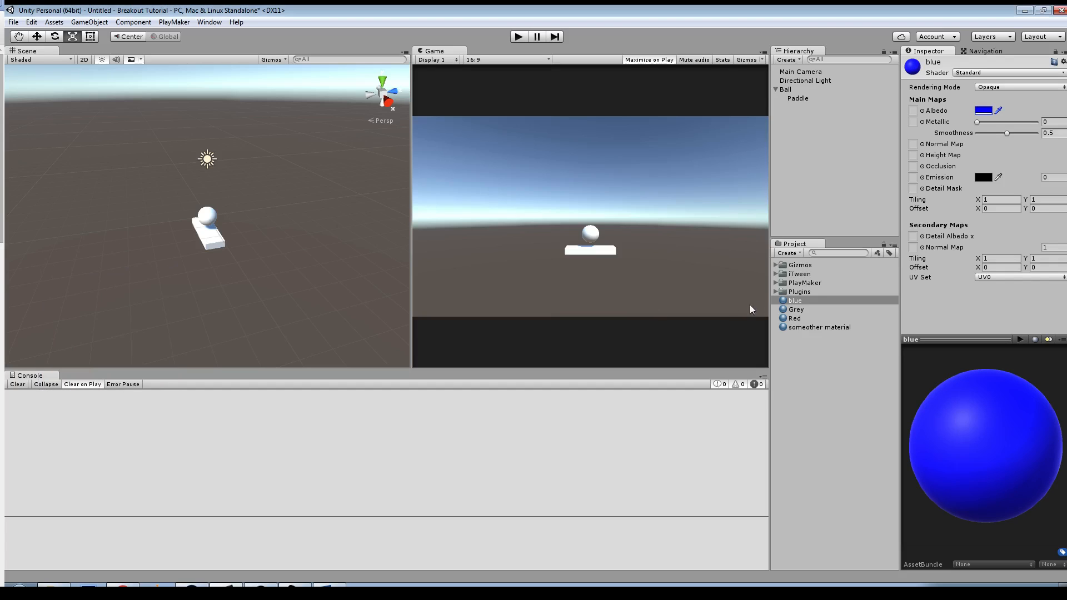
Step: Set the albedo color of the Grey material to a medium-dark grey, about 6A6A6A
{"action": "left_click", "coordinate": [795, 310]}
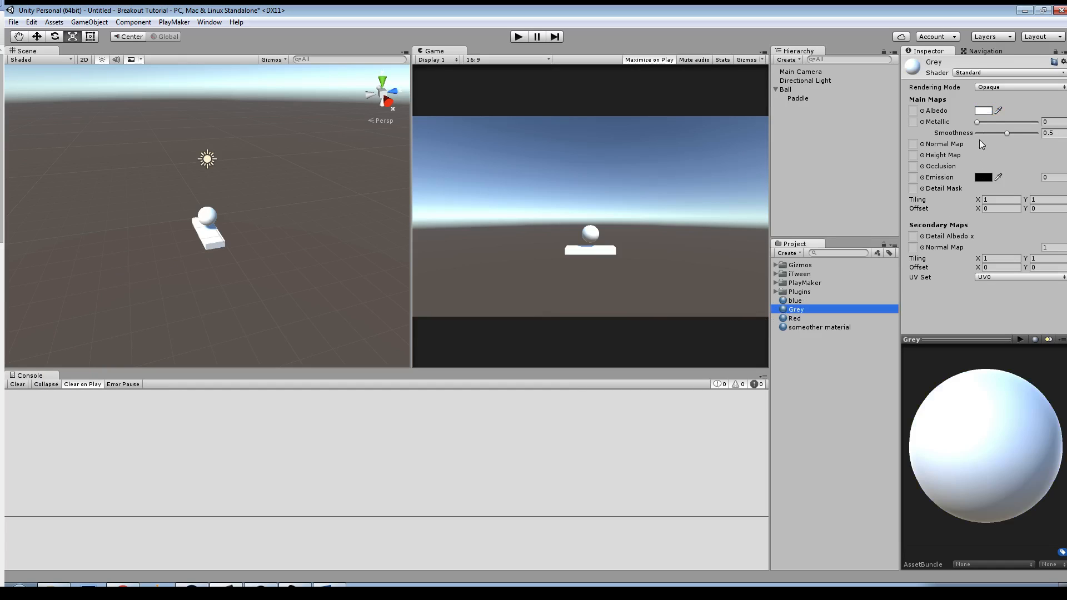
{"action": "left_click", "coordinate": [983, 111]}
{"action": "left_click_drag", "start_coordinate": [58, 369], "coordinate": [57, 358]}
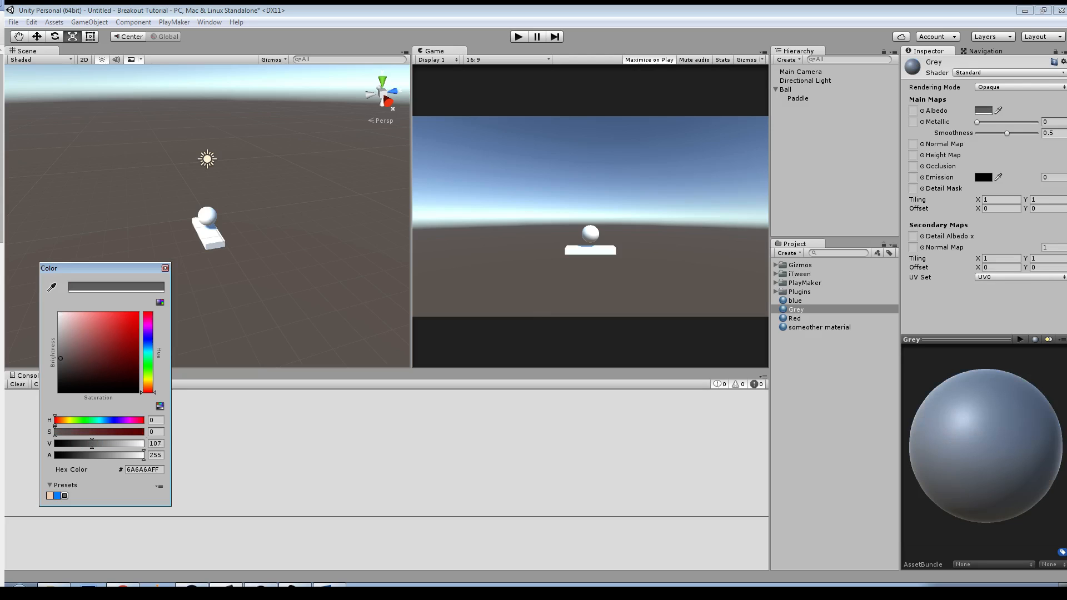
{"action": "left_click", "coordinate": [743, 335]}
Step: Set the albedo color of the Red material to a bright, fully saturated red
{"action": "left_click", "coordinate": [795, 318]}
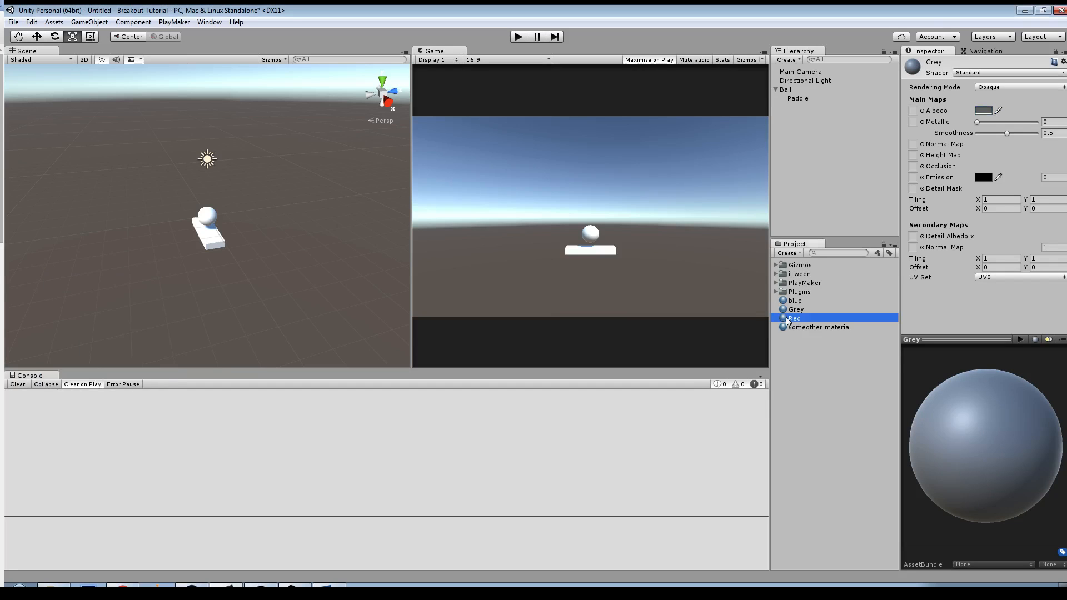
{"action": "left_click", "coordinate": [983, 112]}
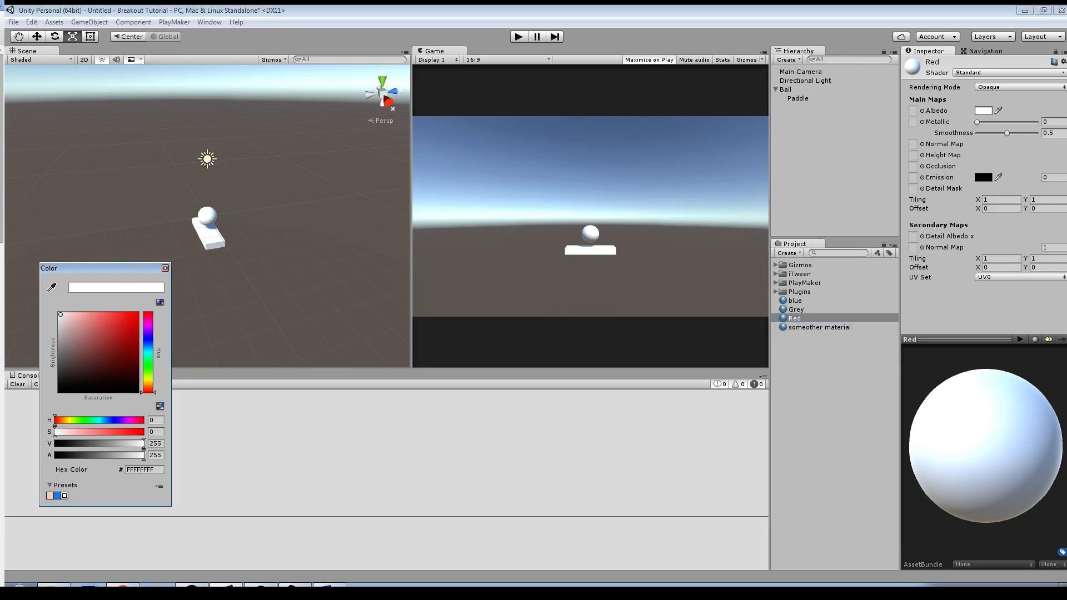
{"action": "left_click_drag", "start_coordinate": [131, 325], "coordinate": [139, 312]}
{"action": "left_click", "coordinate": [352, 358]}
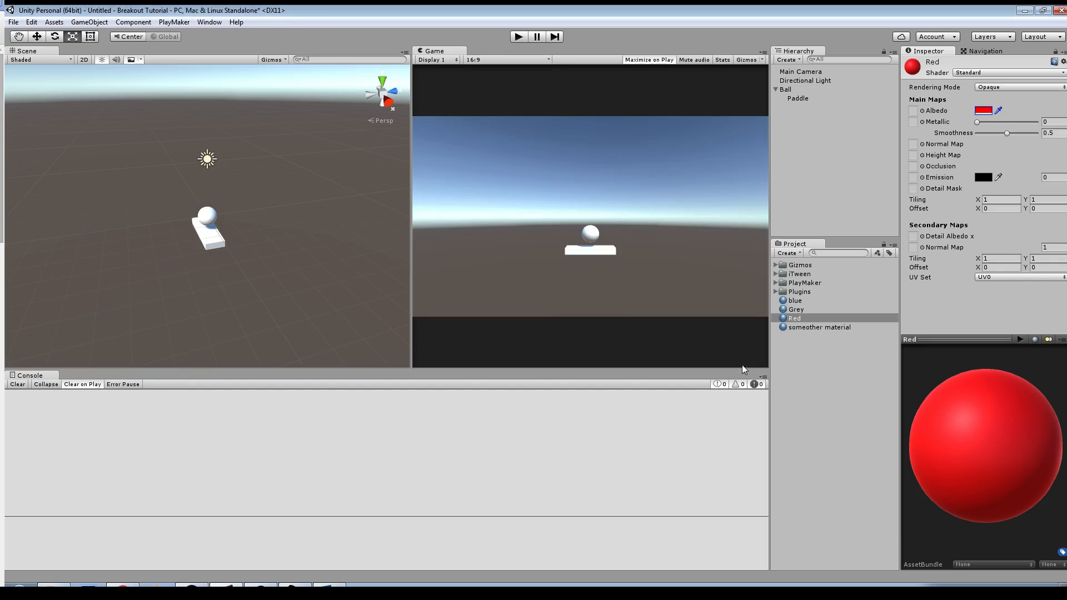
Step: Set the albedo color of someother material to a dark green, about 114312
{"action": "left_click", "coordinate": [809, 328]}
{"action": "left_click", "coordinate": [983, 111]}
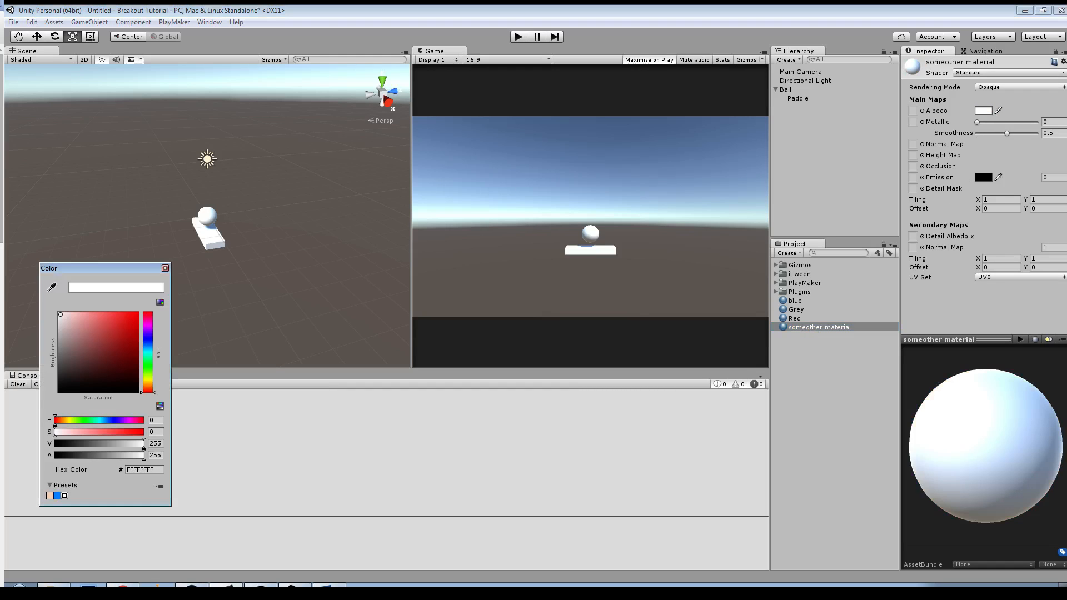
{"action": "left_click", "coordinate": [148, 366]}
{"action": "left_click", "coordinate": [117, 370]}
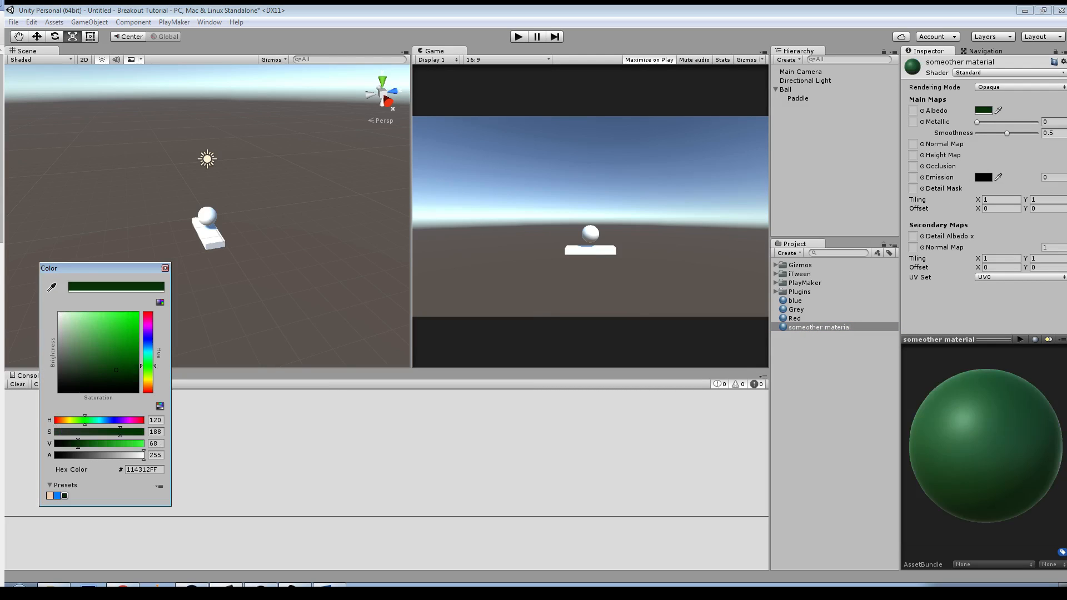
{"action": "left_click_drag", "start_coordinate": [984, 434], "coordinate": [992, 477]}
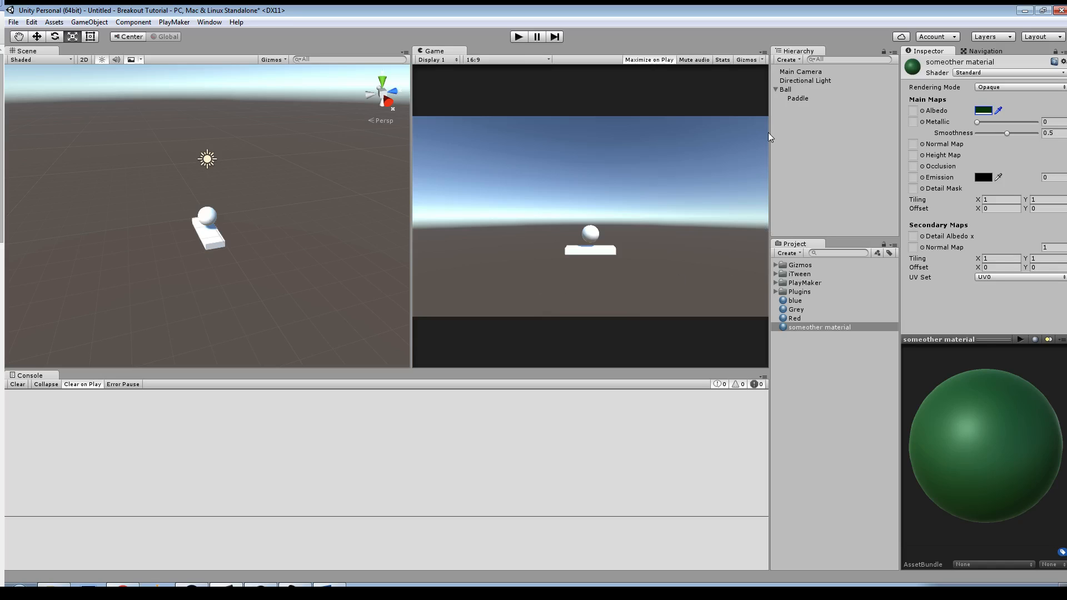
Step: Move Paddle out from under Ball to the top level of the hierarchy and apply the blue material to it
{"action": "left_click", "coordinate": [792, 97]}
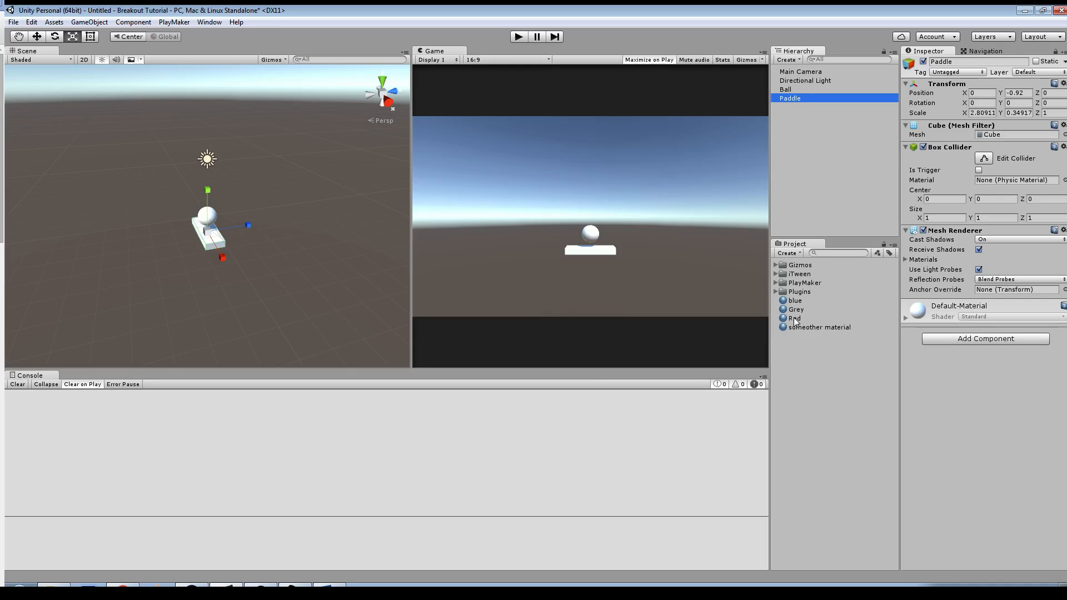
{"action": "left_click_drag", "start_coordinate": [796, 300], "coordinate": [211, 248]}
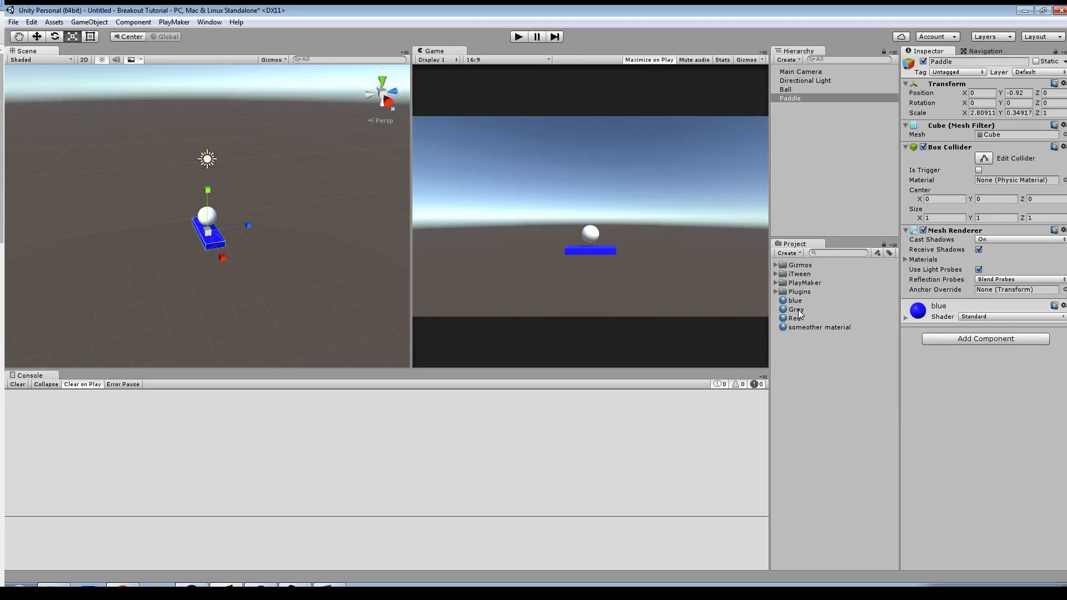
{"action": "left_click_drag", "start_coordinate": [795, 310], "coordinate": [844, 385]}
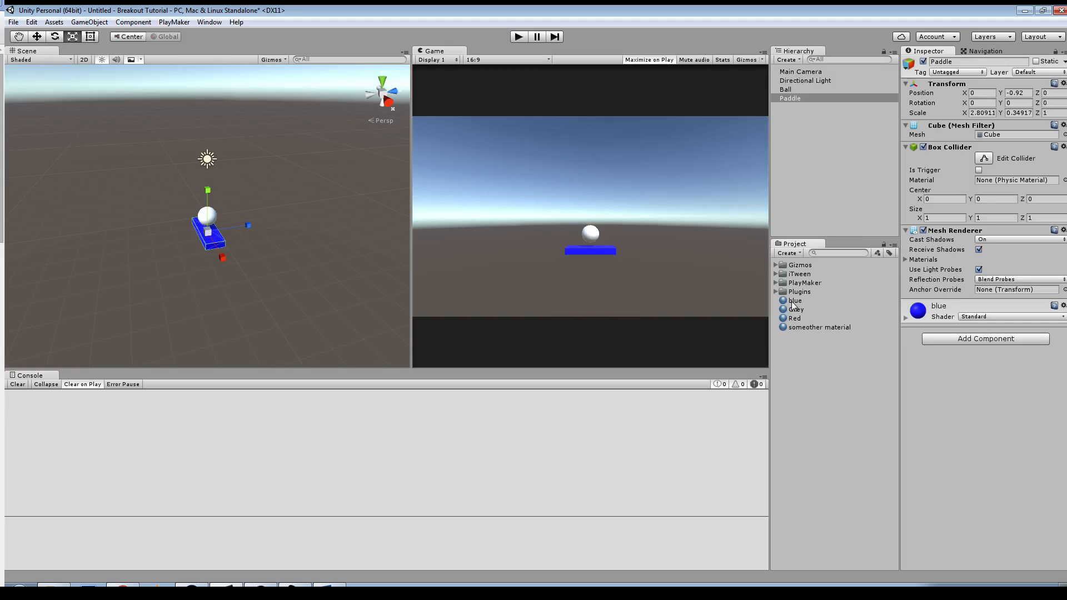
Step: Try someother material on the ball and replace it with the Red material
{"action": "left_click_drag", "start_coordinate": [801, 330], "coordinate": [211, 218]}
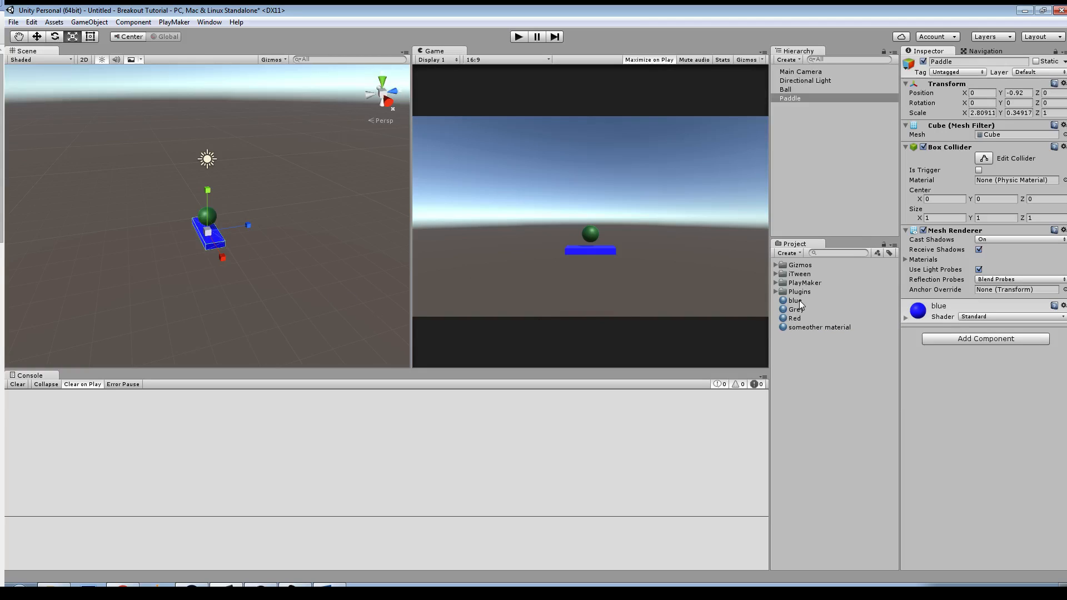
{"action": "left_click_drag", "start_coordinate": [797, 319], "coordinate": [212, 220]}
{"action": "left_click_drag", "start_coordinate": [317, 291], "coordinate": [328, 272], "text": "alt"}
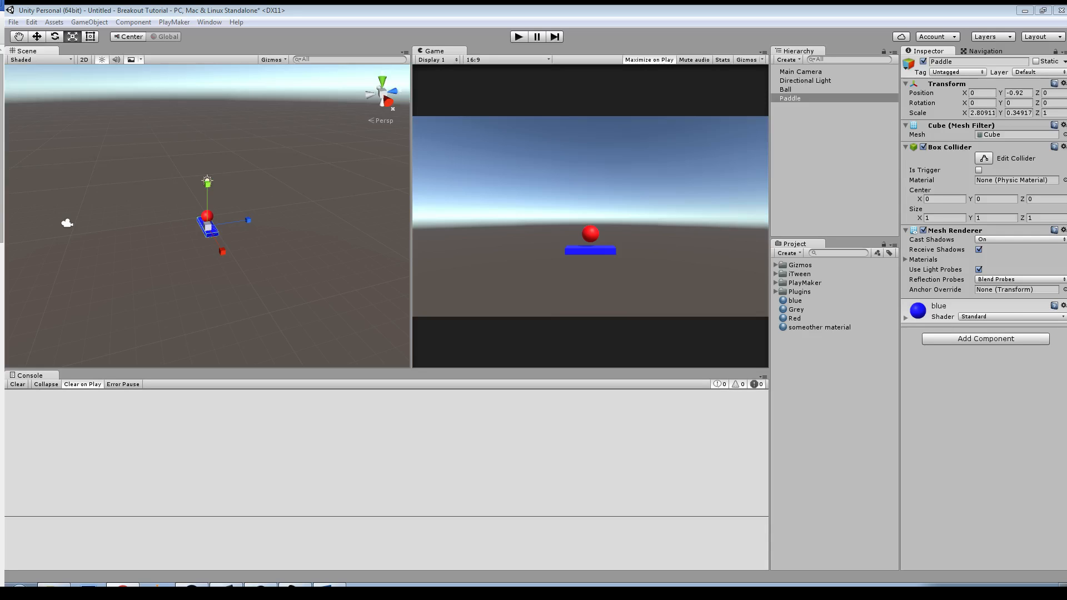
Step: Switch to the web browser and search Google for images of "break out"
{"action": "key", "text": "ctrl+t"}
{"action": "left_click_drag", "start_coordinate": [0, 12], "coordinate": [528, 5]}
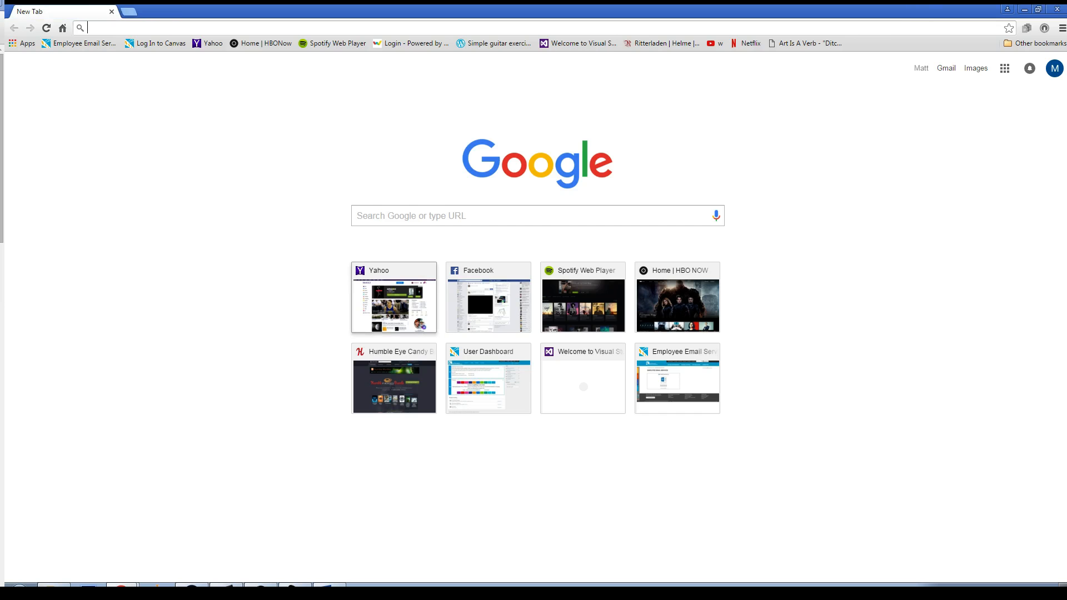
{"action": "left_click", "coordinate": [412, 216]}
{"action": "type", "text": "break"}
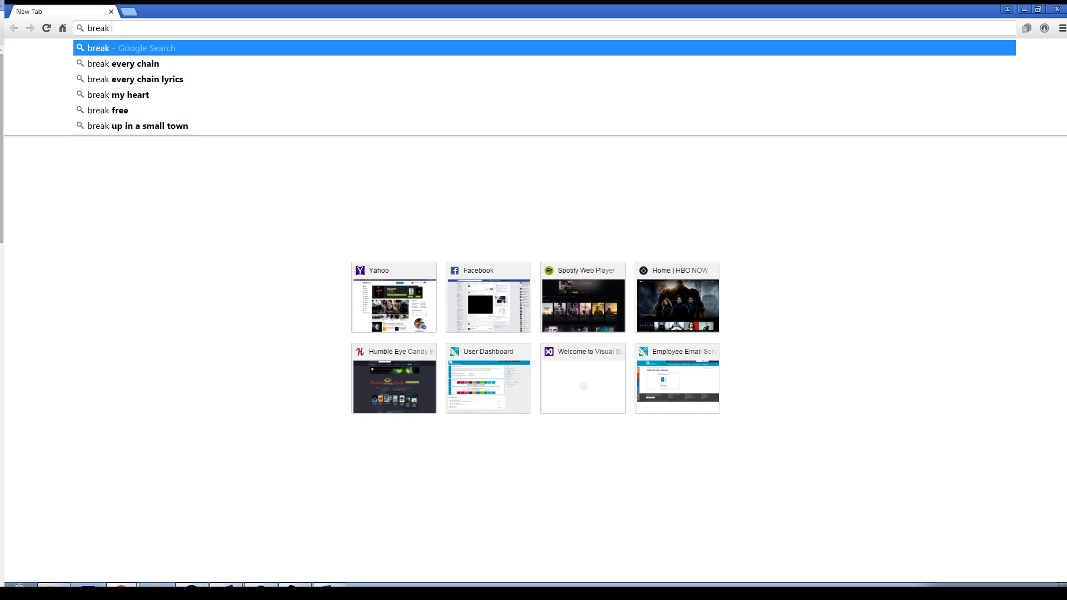
{"action": "type", "text": " out"}
{"action": "key", "text": "Return"}
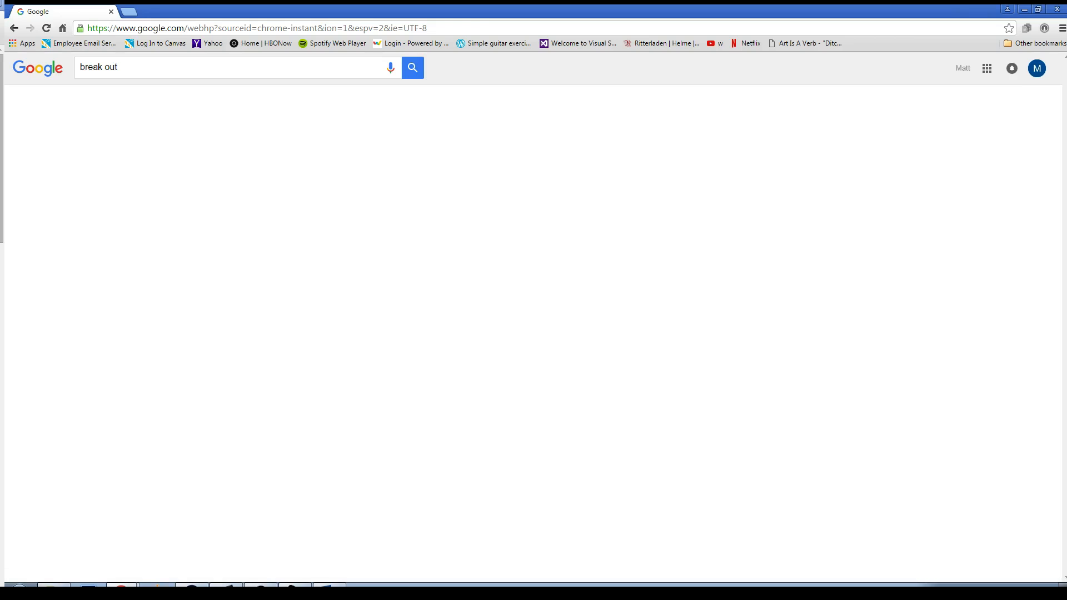
{"action": "left_click", "coordinate": [119, 101]}
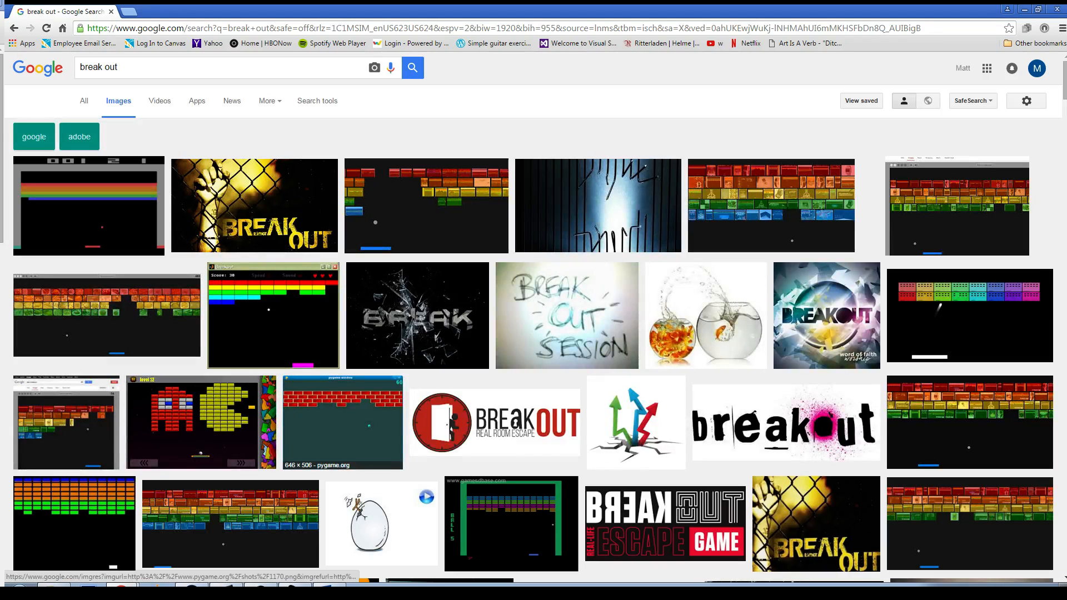
Step: Examine the Breakout game screenshots among the image results and close the browser to return to Unity
{"action": "scroll", "coordinate": [333, 411], "scroll_direction": "down", "scroll_amount": 4}
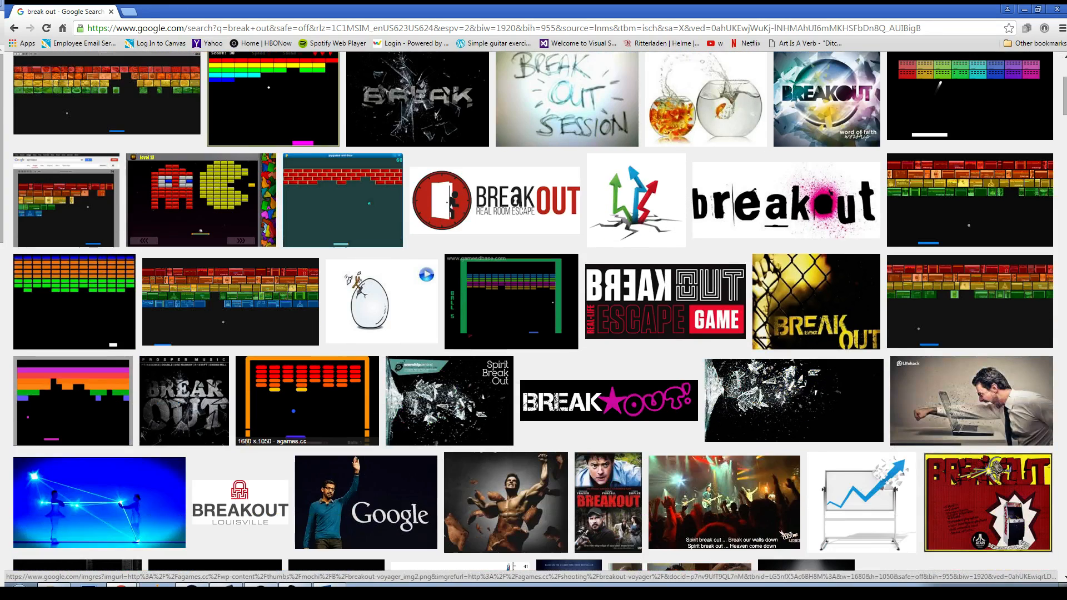
{"action": "scroll", "coordinate": [334, 370], "scroll_direction": "down", "scroll_amount": 3}
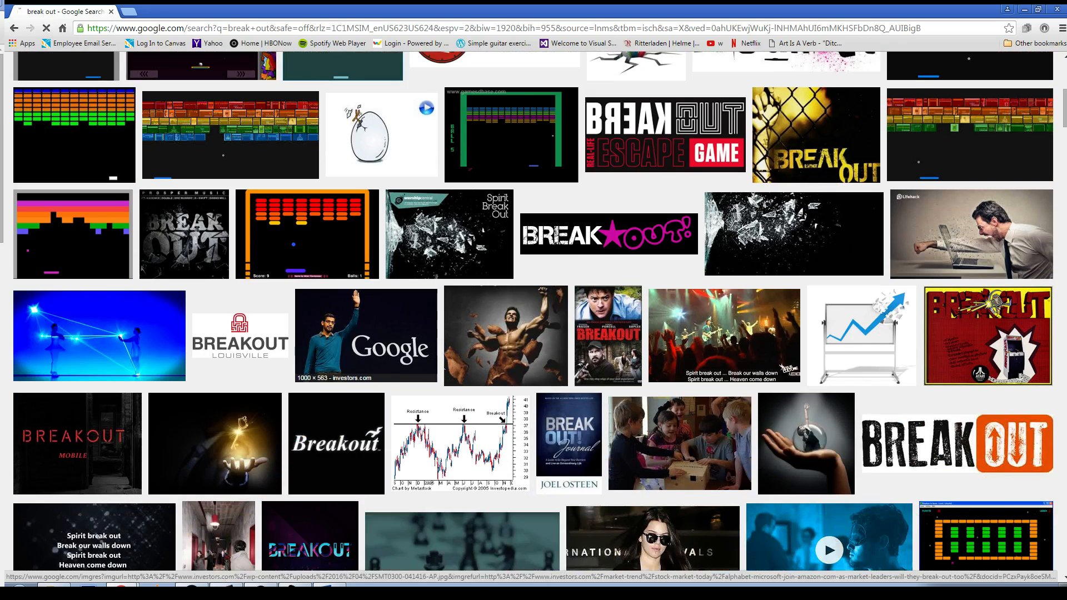
{"action": "scroll", "coordinate": [366, 345], "scroll_direction": "up", "scroll_amount": 4}
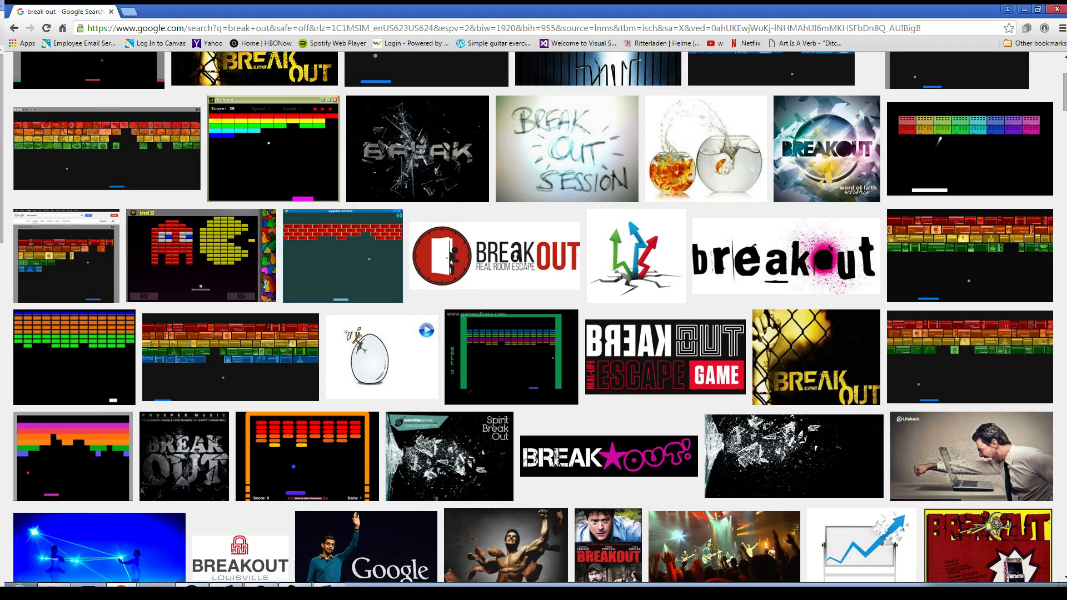
{"action": "left_click", "coordinate": [1058, 10]}
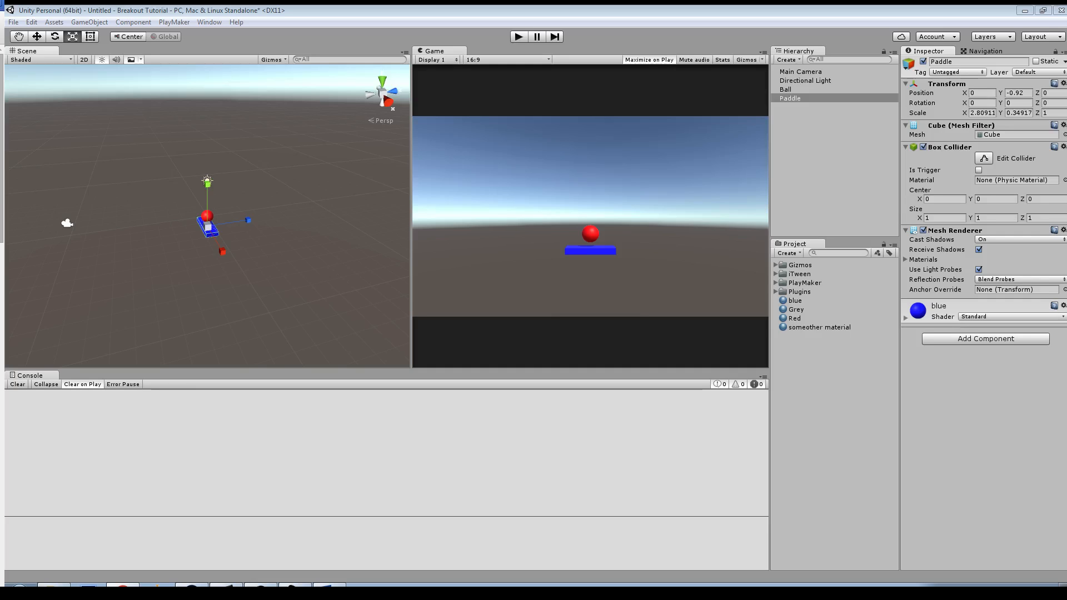
Step: Select the Main Camera, preview the Game view in Free Aspect at different widths, and restore its 16:9 aspect ratio
{"action": "left_click", "coordinate": [795, 72]}
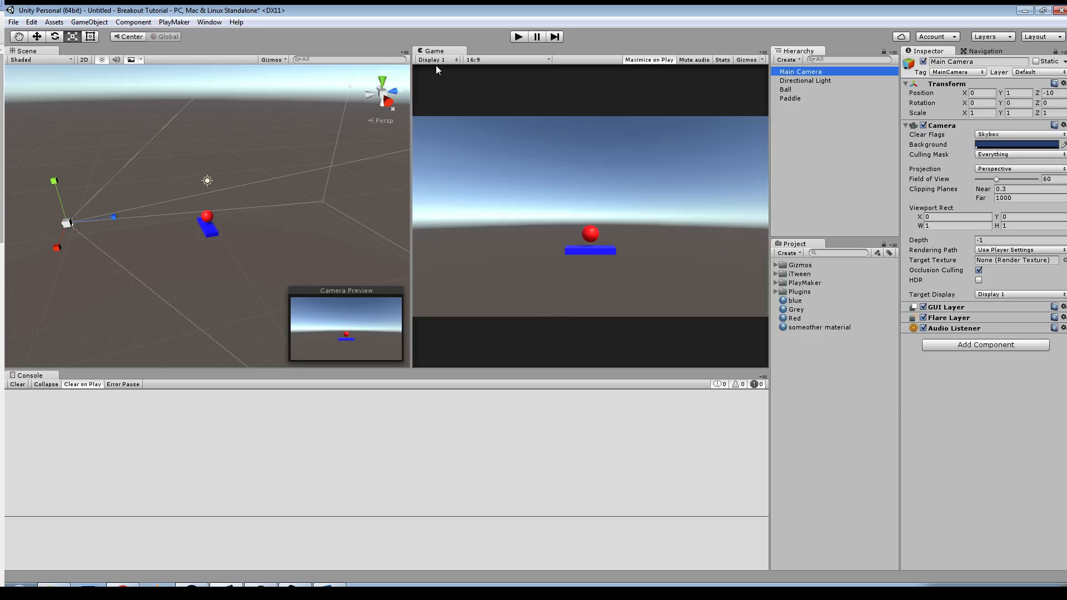
{"action": "left_click", "coordinate": [473, 60]}
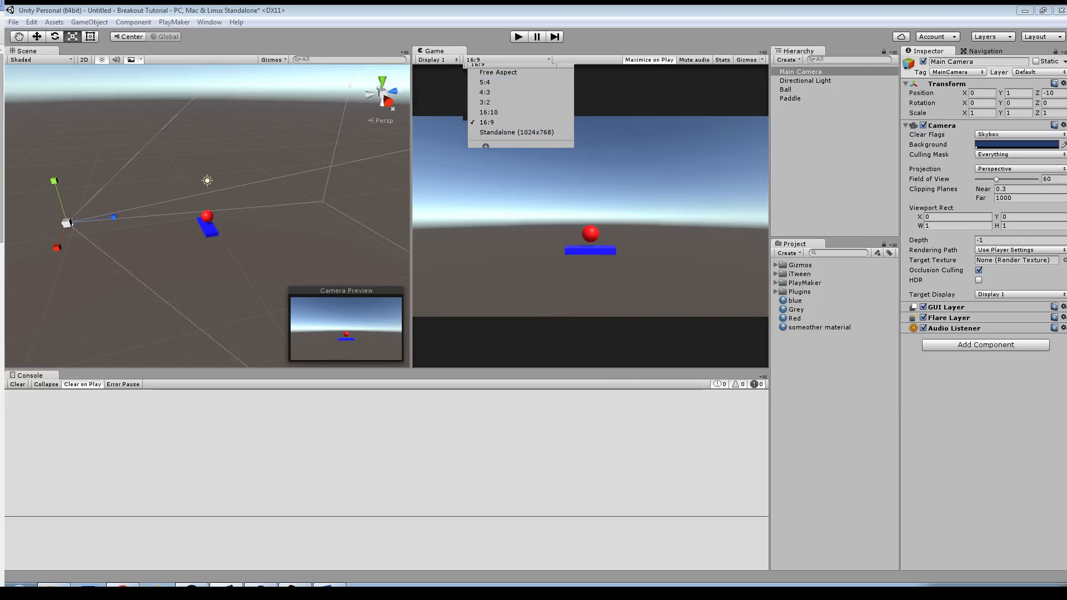
{"action": "left_click", "coordinate": [478, 73]}
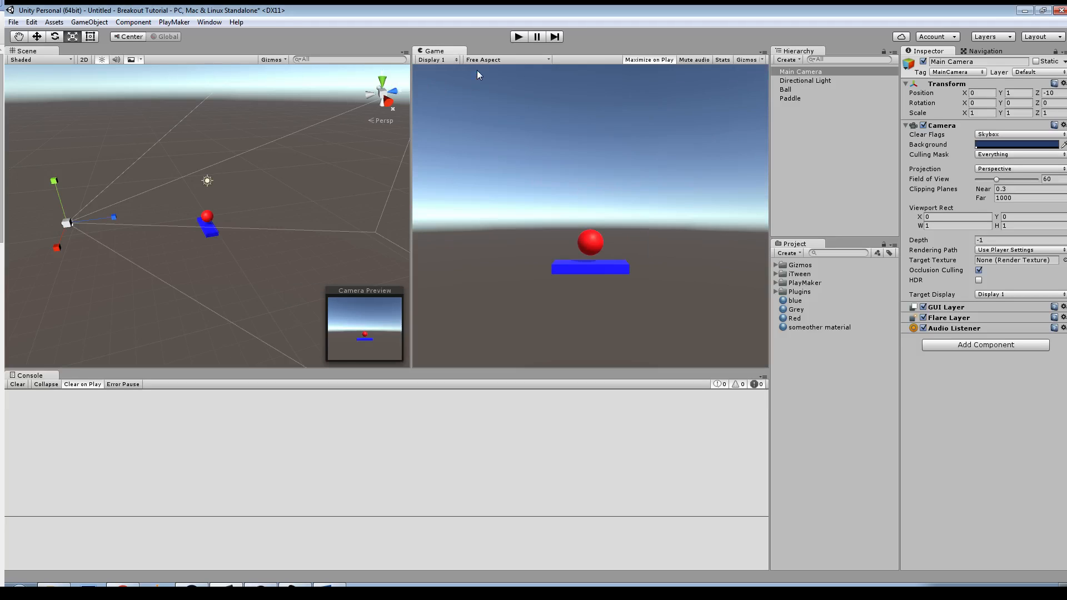
{"action": "left_click_drag", "start_coordinate": [411, 139], "coordinate": [561, 195]}
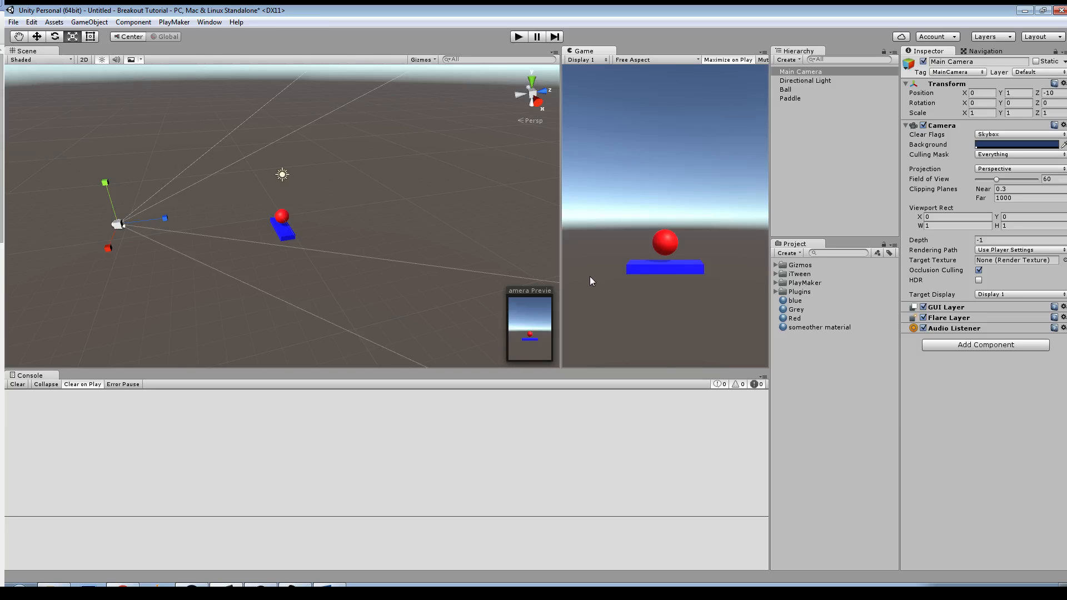
{"action": "left_click_drag", "start_coordinate": [562, 264], "coordinate": [141, 233]}
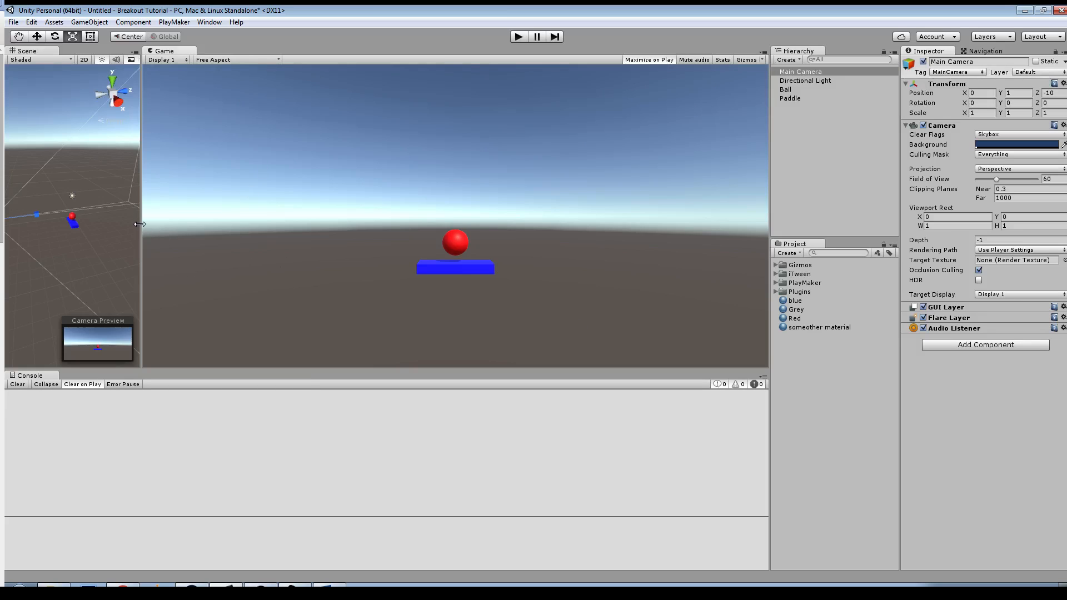
{"action": "left_click_drag", "start_coordinate": [139, 224], "coordinate": [374, 223]}
{"action": "left_click", "coordinate": [470, 59]}
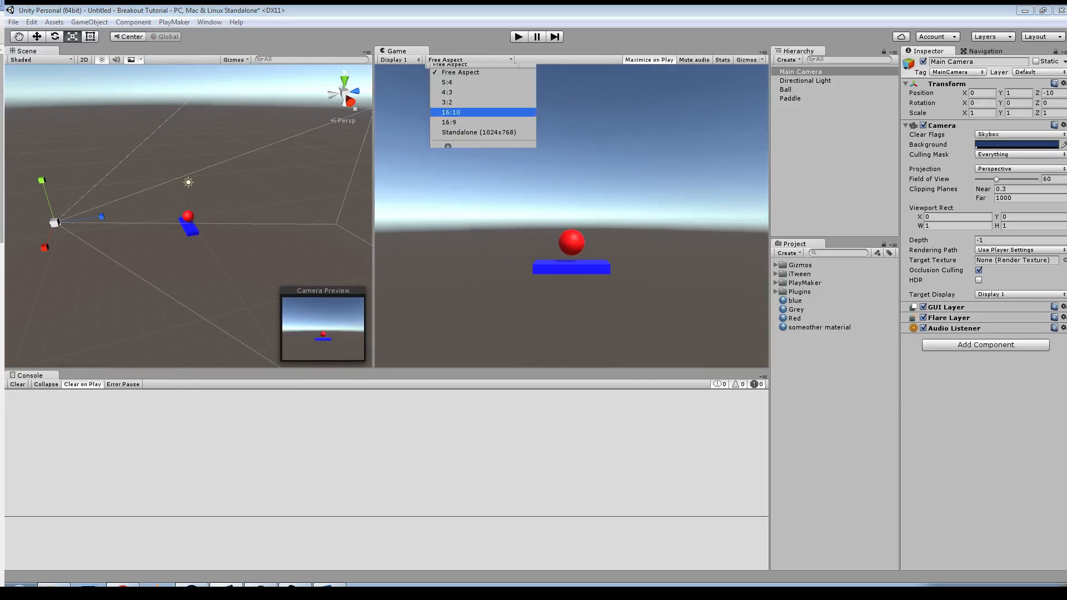
{"action": "left_click", "coordinate": [464, 123]}
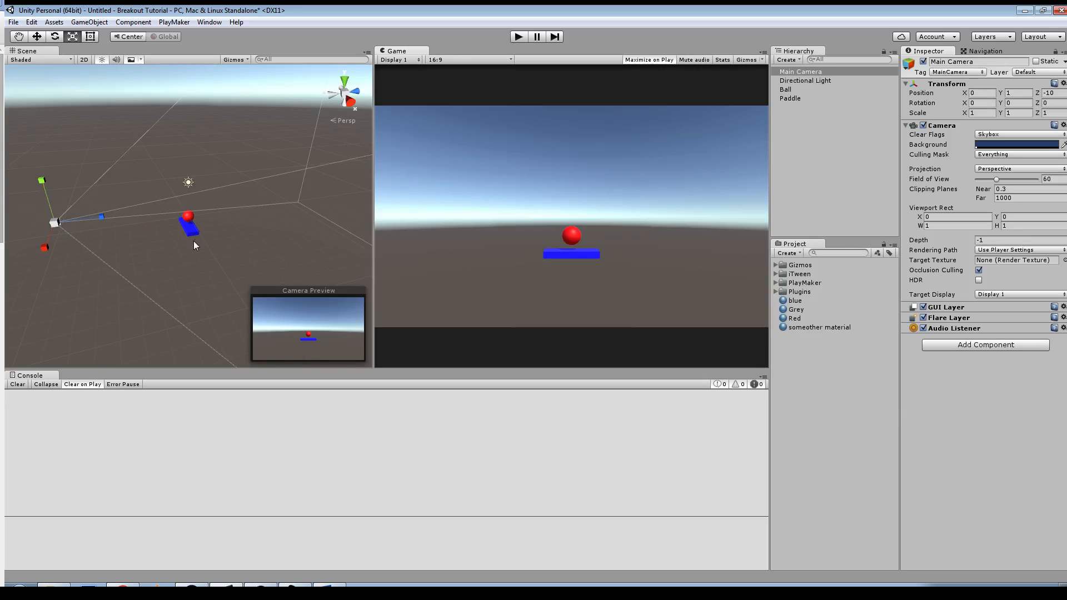
Step: Change the Main Camera's projection to Orthographic
{"action": "key", "text": "w"}
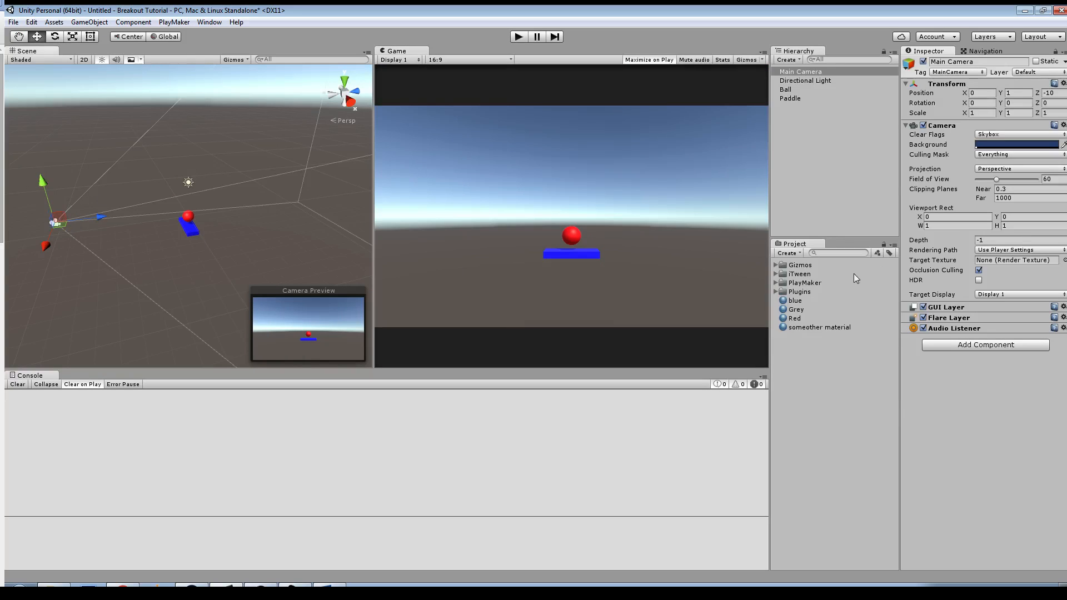
{"action": "left_click", "coordinate": [987, 169]}
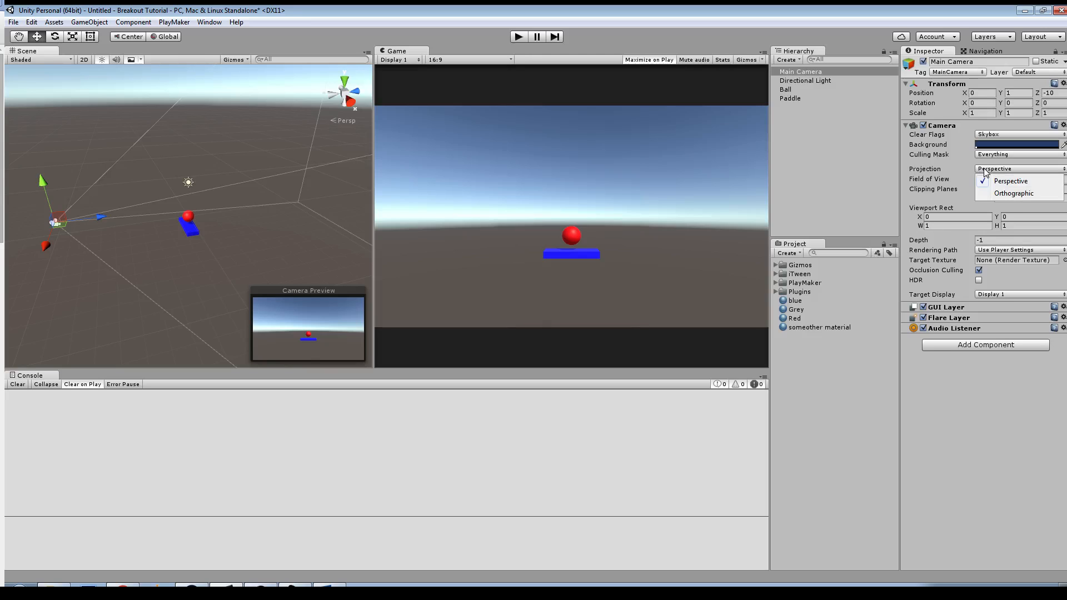
{"action": "left_click", "coordinate": [995, 193]}
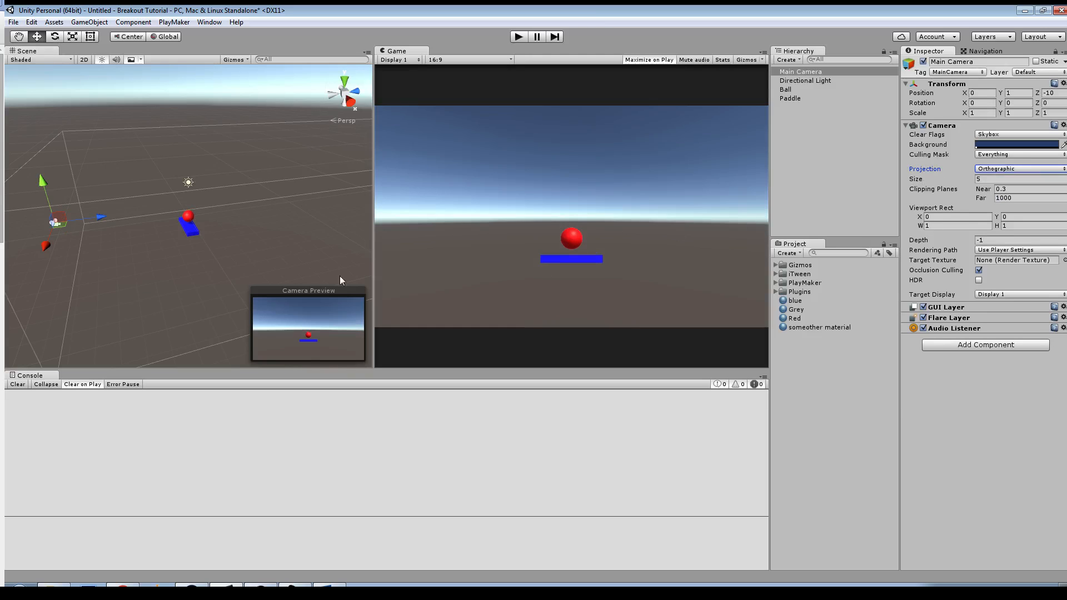
Step: Move the Main Camera back to about Z -13.45 and raise it to about Y 3.23
{"action": "right_click_drag", "start_coordinate": [289, 261], "coordinate": [194, 200], "text": "alt"}
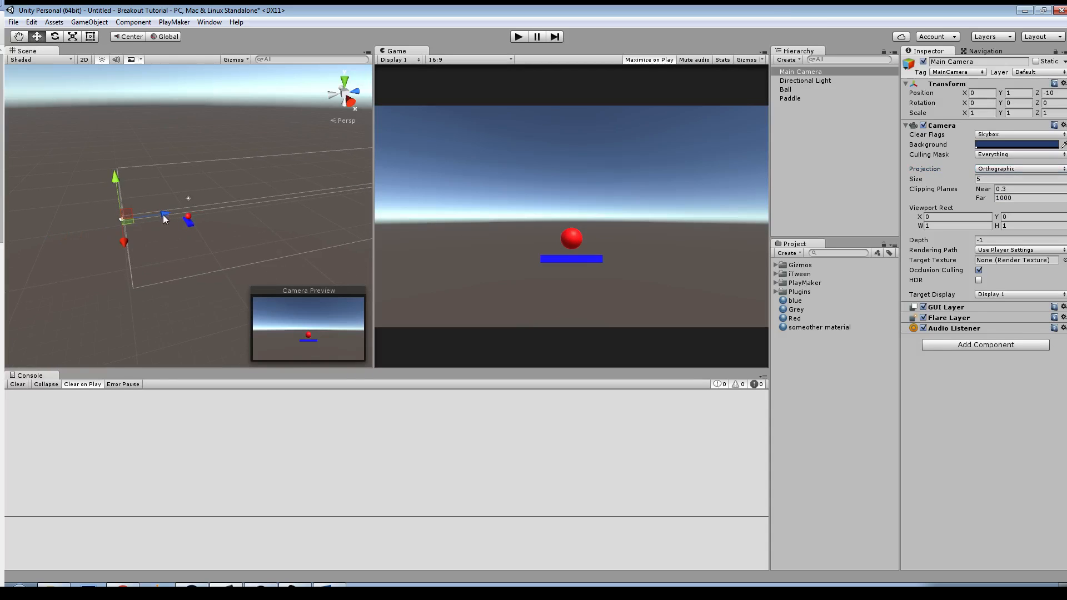
{"action": "left_click_drag", "start_coordinate": [161, 212], "coordinate": [135, 215]}
{"action": "left_click_drag", "start_coordinate": [86, 179], "coordinate": [83, 166]}
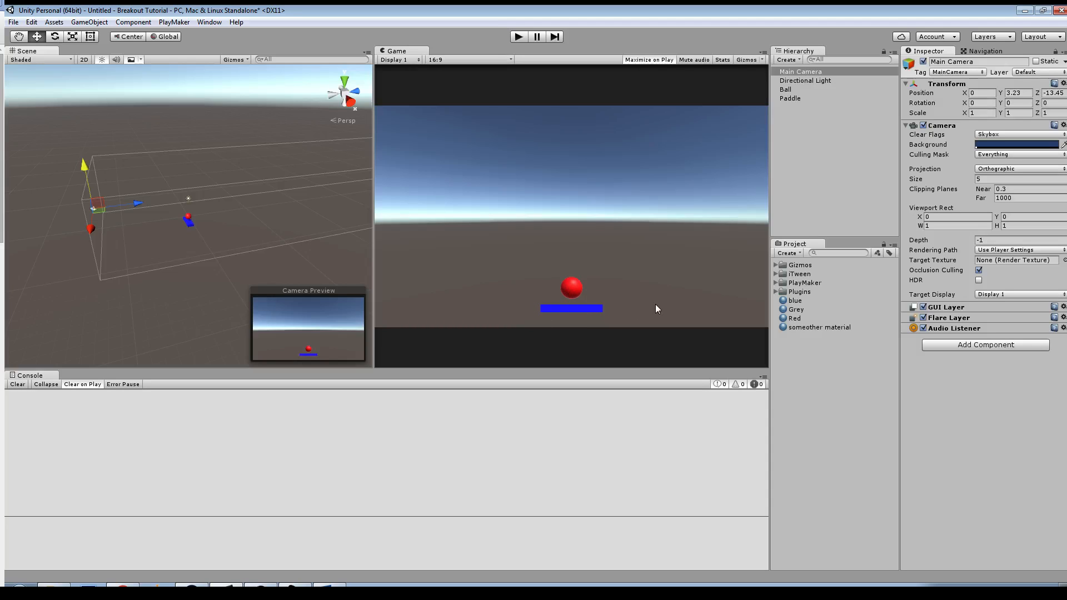
Step: Thicken the Paddle by scaling it vertically to a Y scale of about 0.53
{"action": "left_click", "coordinate": [790, 99]}
{"action": "key", "text": "r"}
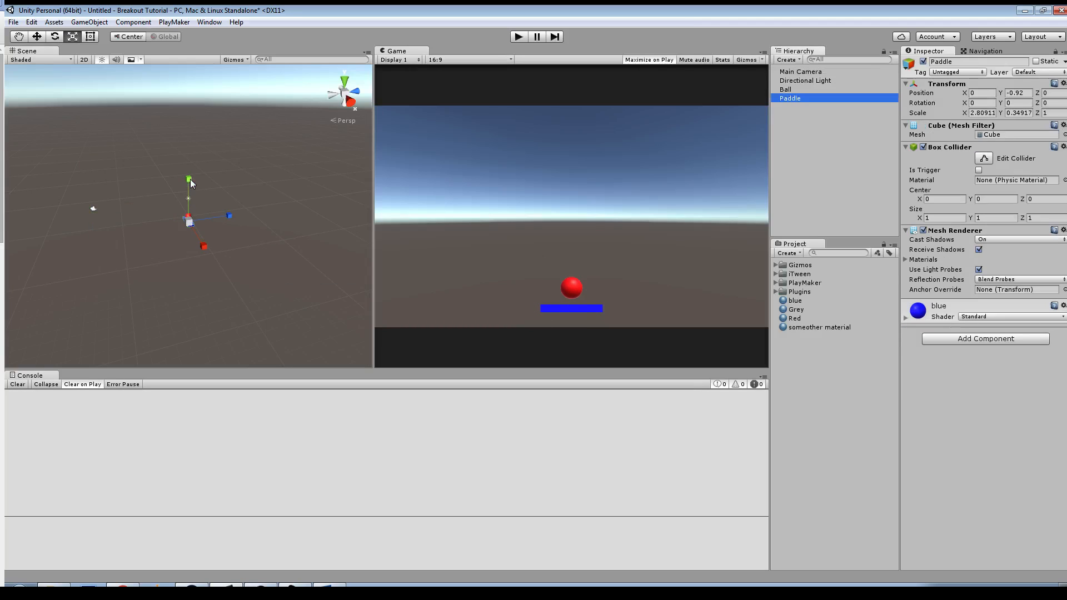
{"action": "left_click_drag", "start_coordinate": [189, 178], "coordinate": [193, 158]}
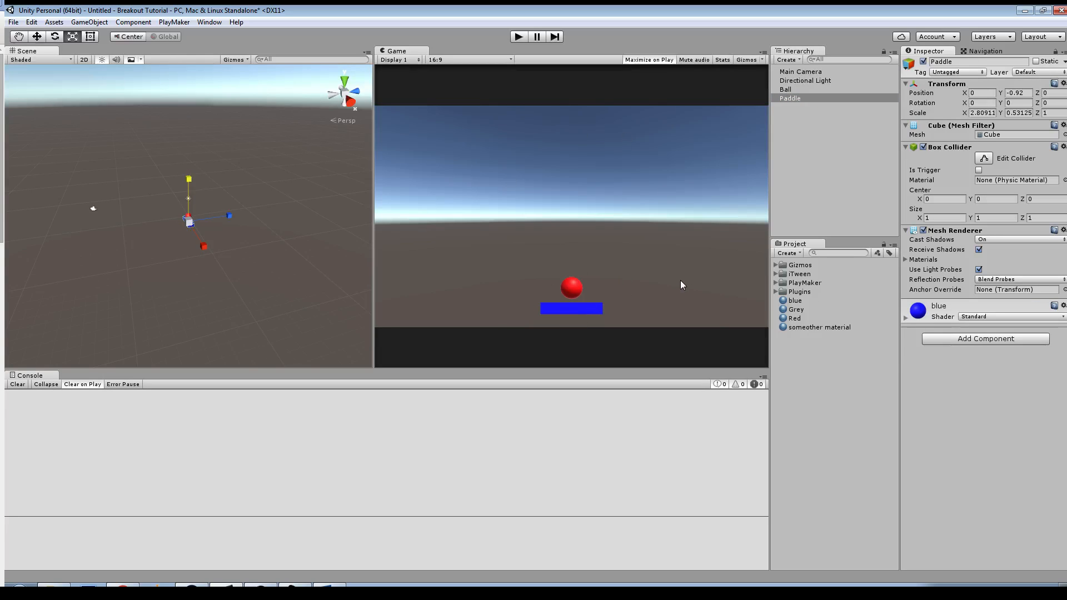
Step: Move the Main Camera farther back from the paddle and ball to about Z -19.74
{"action": "left_click", "coordinate": [800, 72]}
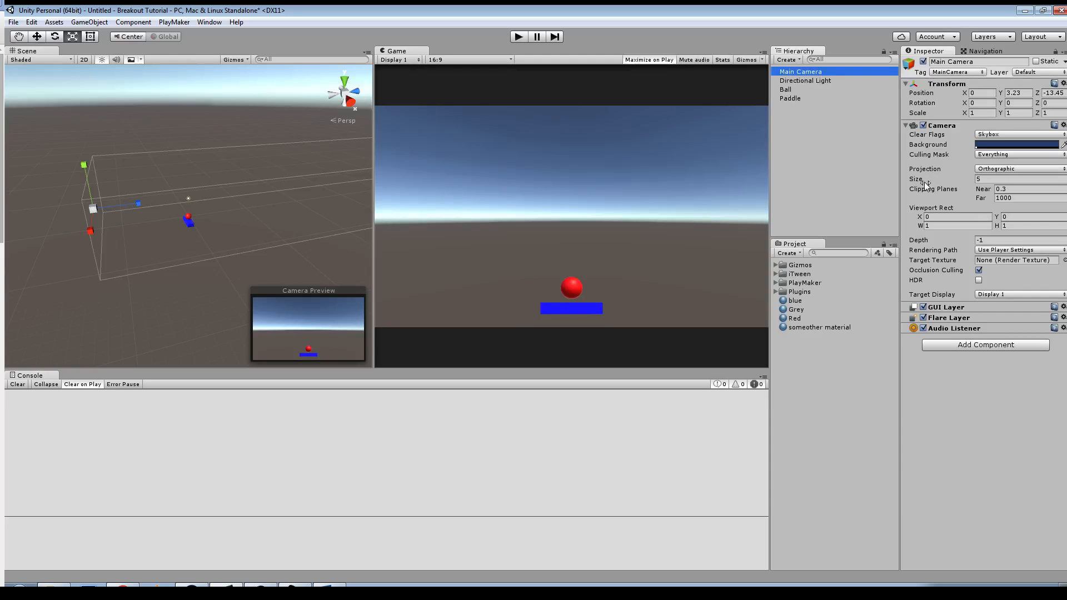
{"action": "key", "text": "w"}
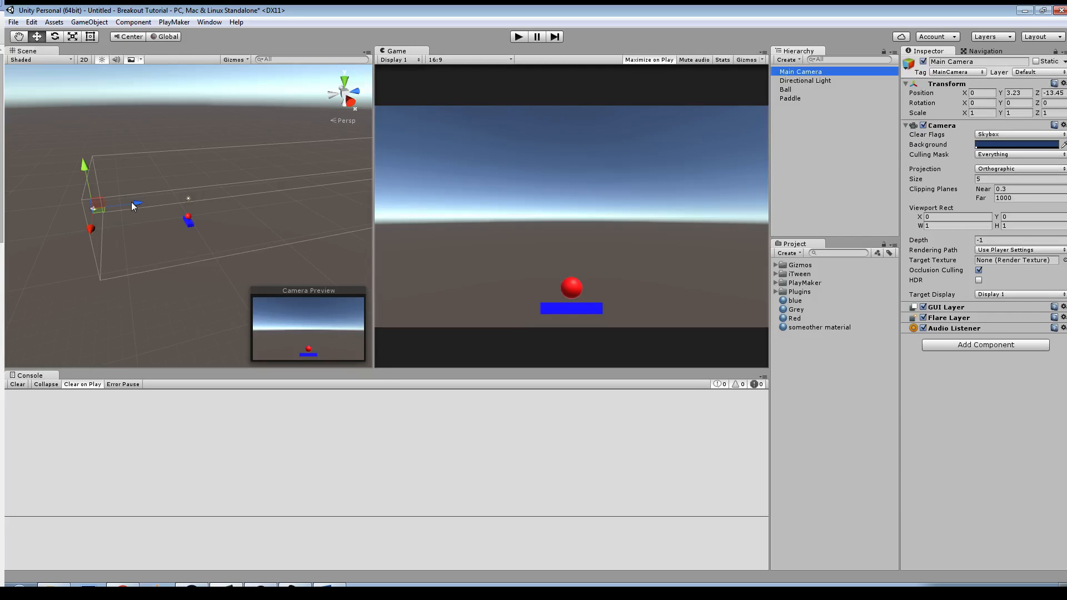
{"action": "left_click_drag", "start_coordinate": [132, 202], "coordinate": [92, 211]}
{"action": "key", "text": "ctrl+z"}
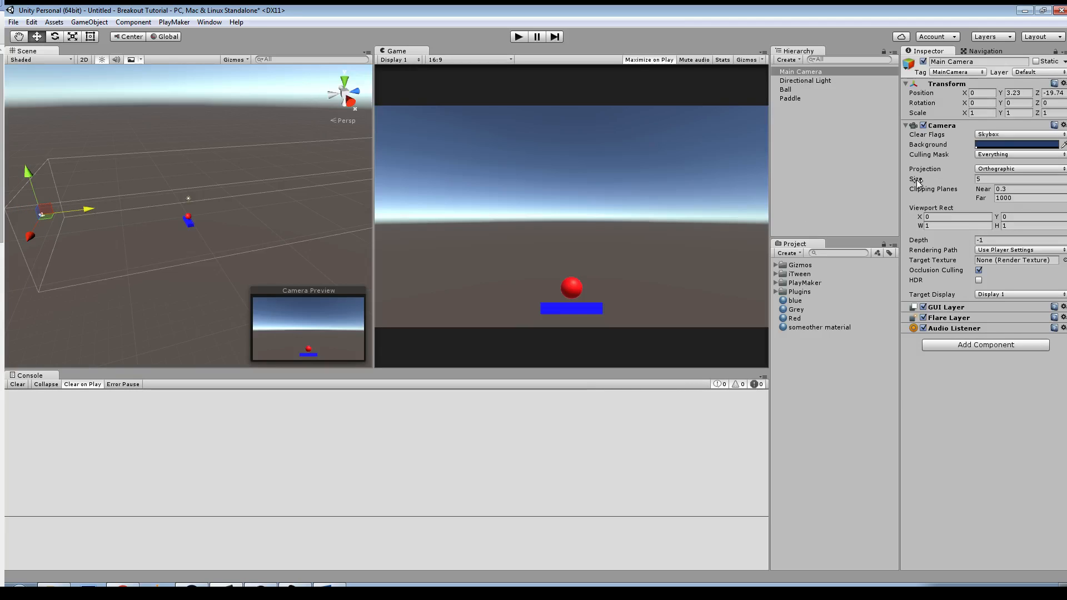
Step: Increase the Main Camera's orthographic size to about 11.13 and raise the camera to about Y 9.2
{"action": "left_click_drag", "start_coordinate": [918, 183], "coordinate": [1031, 195]}
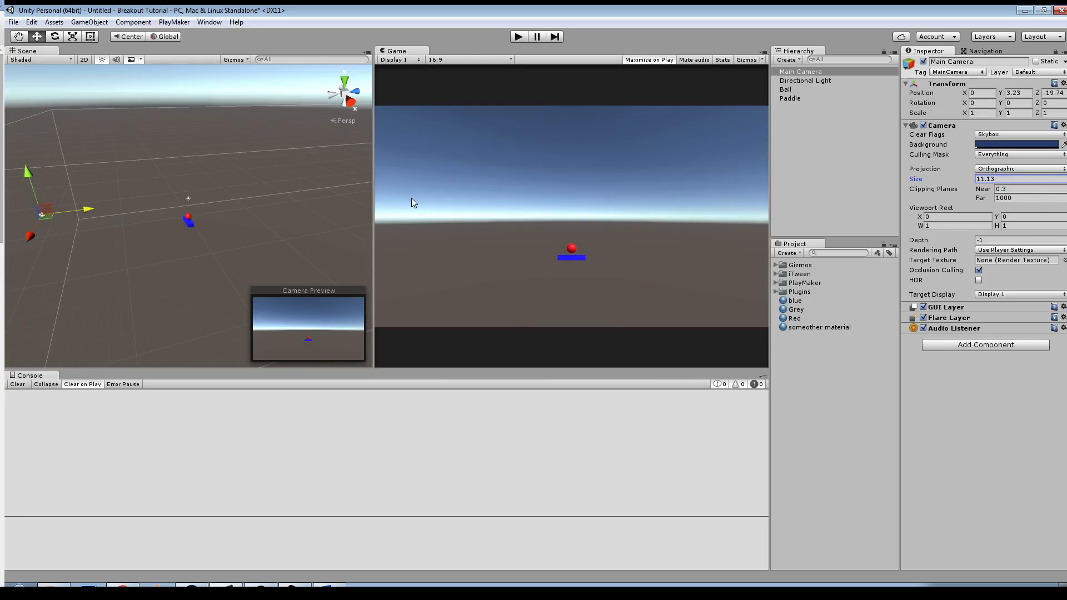
{"action": "scroll", "coordinate": [112, 185], "scroll_direction": "down", "scroll_amount": 3}
{"action": "left_click_drag", "start_coordinate": [88, 174], "coordinate": [80, 155]}
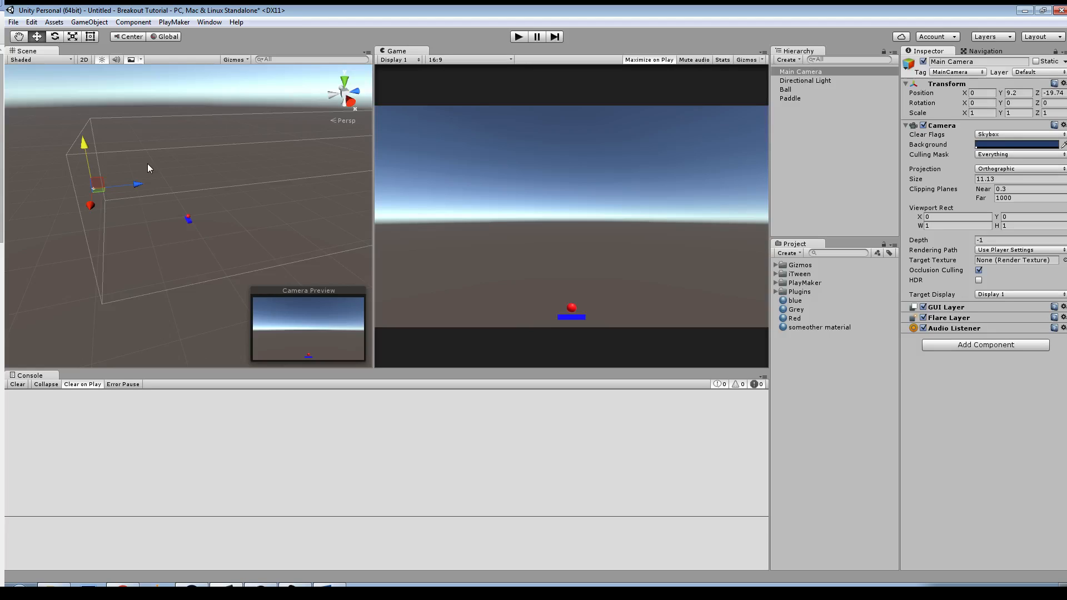
Step: Create a 3D cube as a child of the Main Camera
{"action": "right_click", "coordinate": [796, 146]}
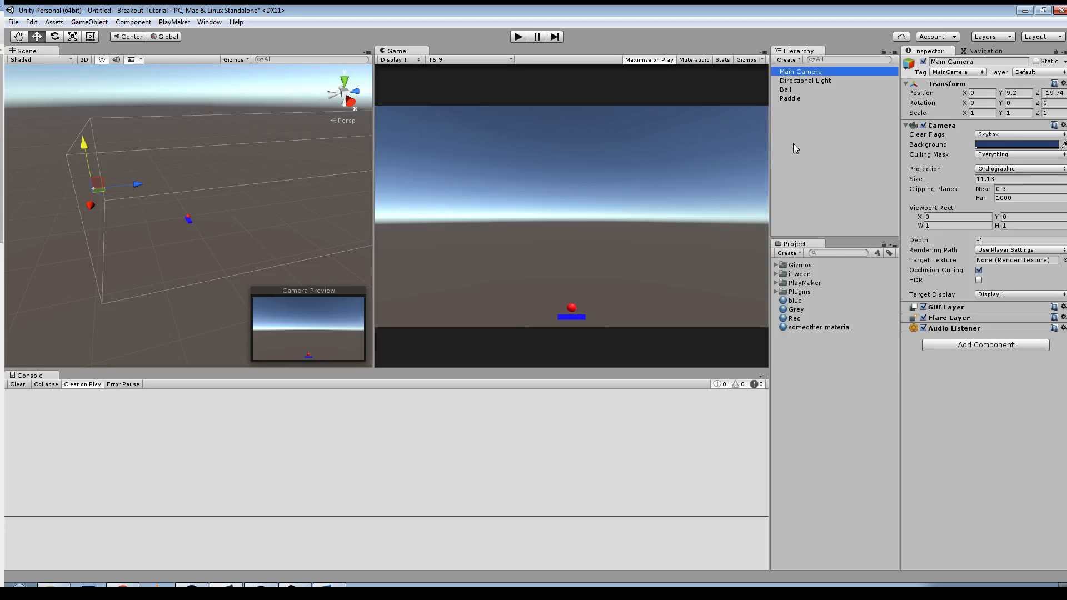
{"action": "mouse_move", "coordinate": [844, 251]}
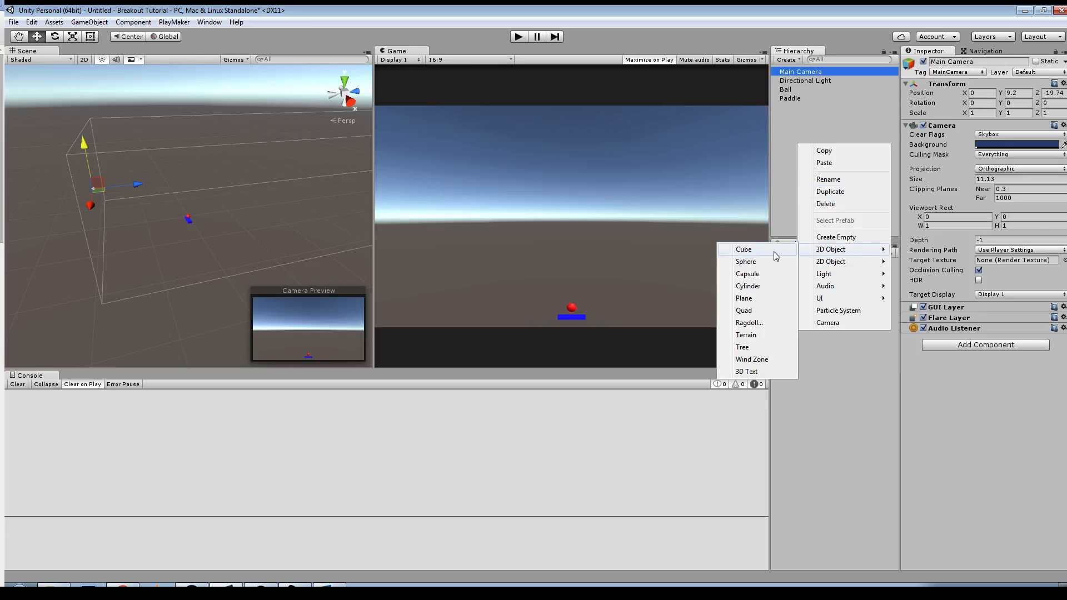
{"action": "left_click", "coordinate": [747, 250]}
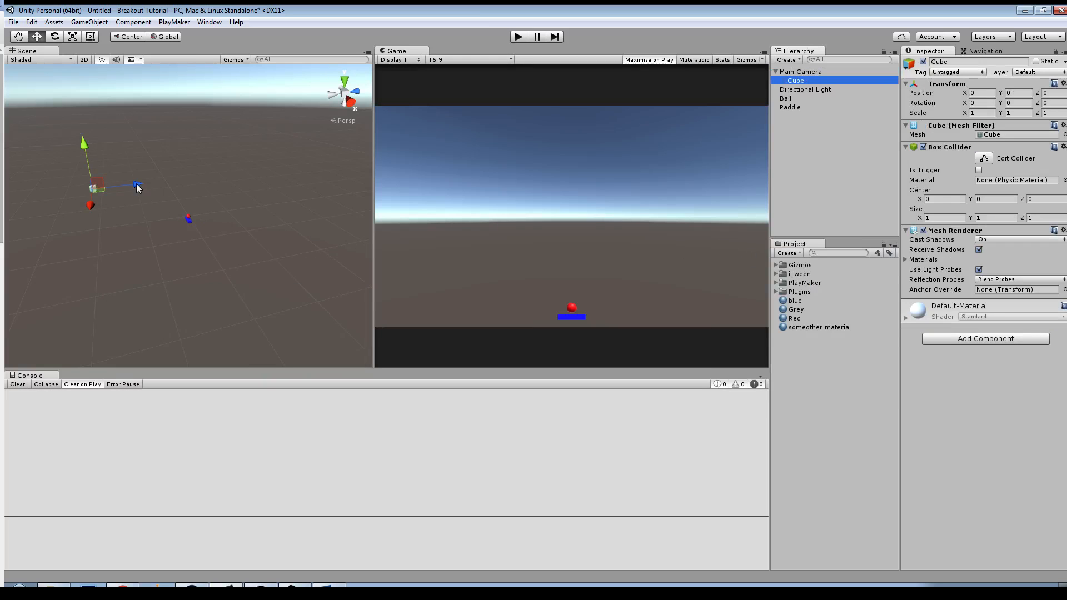
Step: Move the cube behind the paddle and ball to about Y -6.9, Z 21.2 and scale it up uniformly to about 12.25
{"action": "left_click_drag", "start_coordinate": [138, 188], "coordinate": [250, 192]}
{"action": "left_click_drag", "start_coordinate": [195, 131], "coordinate": [194, 167]}
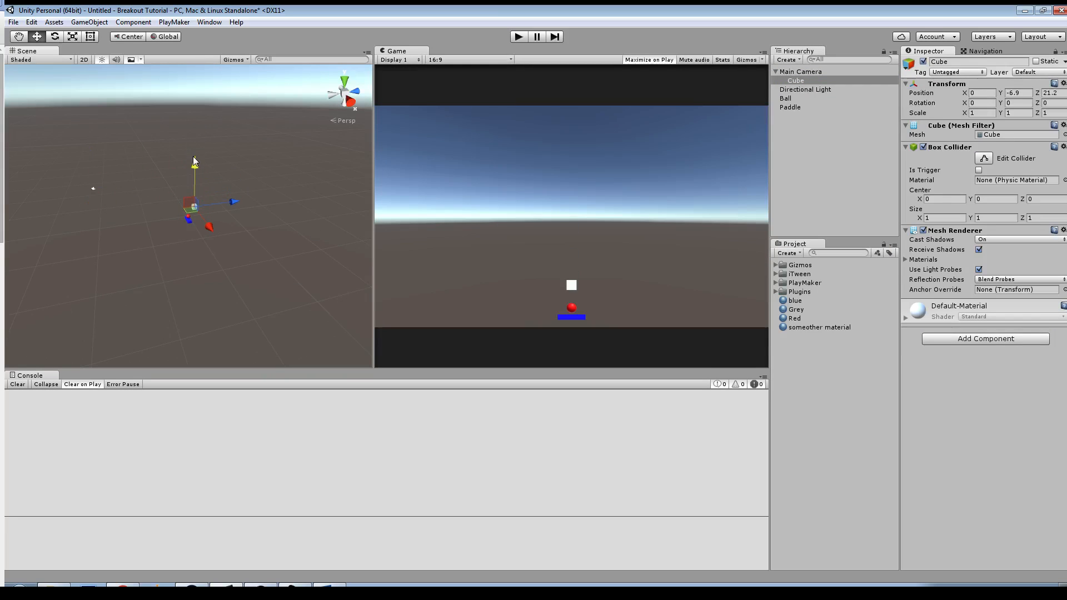
{"action": "key", "text": "r"}
{"action": "left_click_drag", "start_coordinate": [194, 203], "coordinate": [826, 277]}
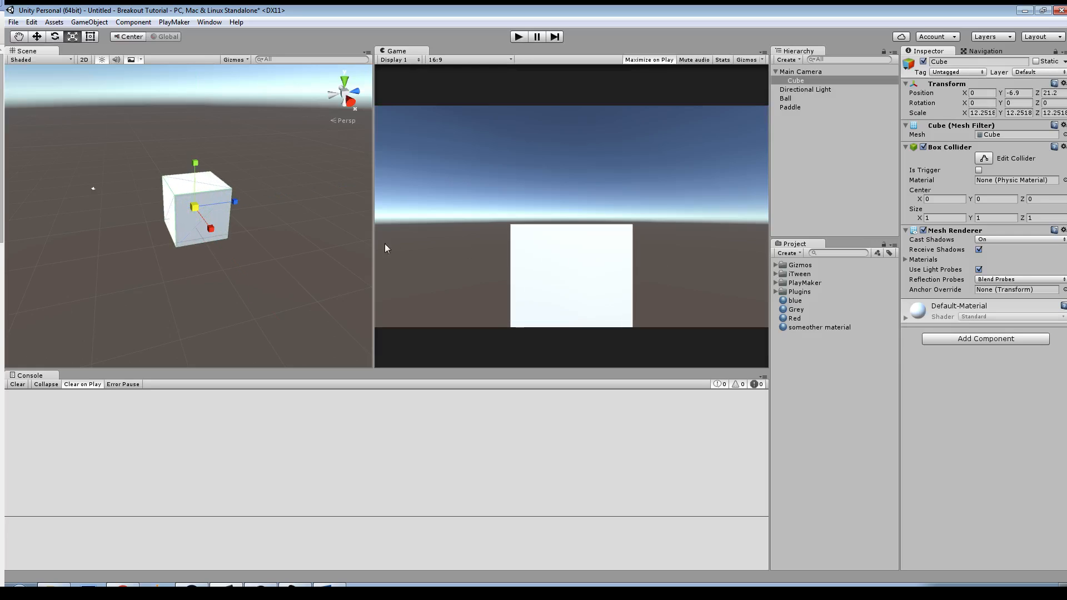
Step: Reshape the cube into a backdrop slab scaled about 39.08 wide, 27.62 high and 4.2 deep, at about Z 22.3
{"action": "mouse_move", "coordinate": [234, 202]}
{"action": "left_mouse_down"}
{"action": "mouse_move", "coordinate": [198, 210]}
{"action": "mouse_move", "coordinate": [243, 210]}
{"action": "left_mouse_up"}
{"action": "key", "text": "w"}
{"action": "key", "text": "r"}
{"action": "left_click_drag", "start_coordinate": [201, 159], "coordinate": [246, 208]}
{"action": "left_click_drag", "start_coordinate": [210, 266], "coordinate": [362, 270], "text": "alt"}
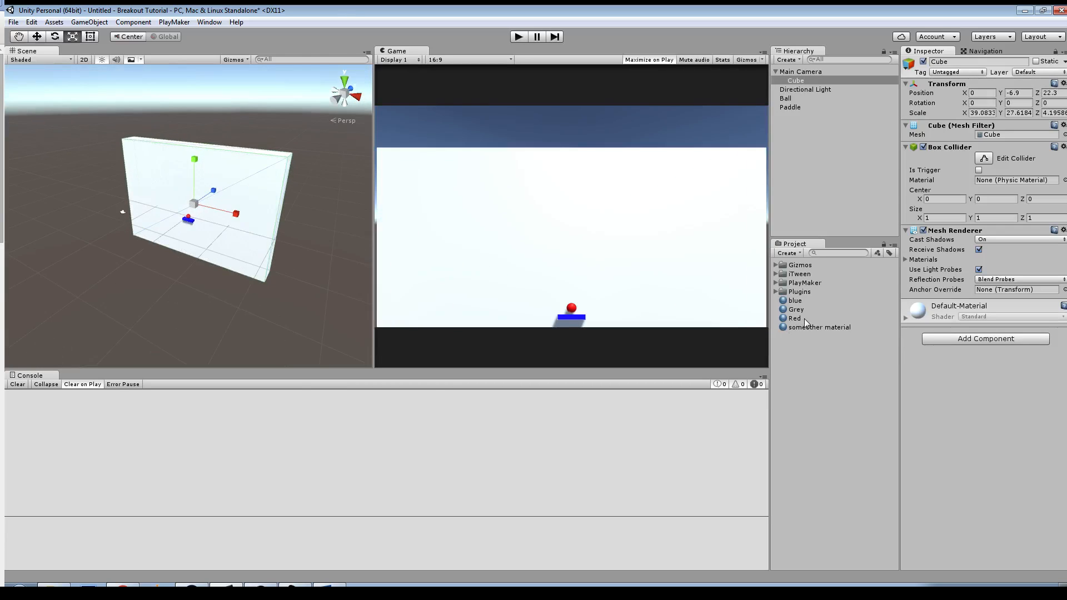
Step: Apply the Grey material to the backdrop, thin it to a Z scale of about 1.19 and raise it to about Y -3.1
{"action": "left_click_drag", "start_coordinate": [796, 310], "coordinate": [210, 278]}
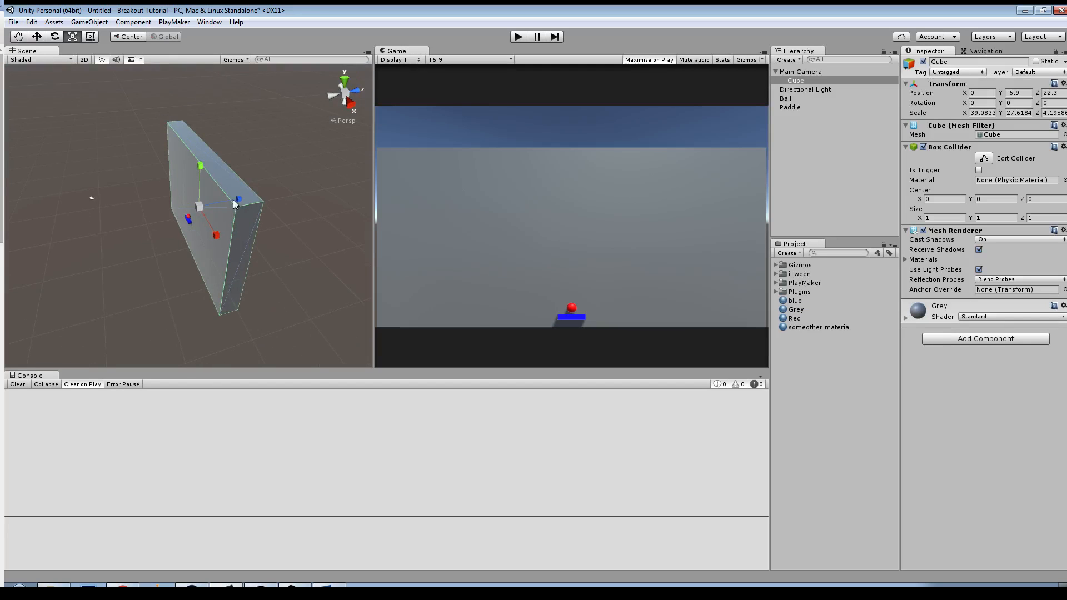
{"action": "left_click_drag", "start_coordinate": [229, 202], "coordinate": [213, 206]}
{"action": "key", "text": "w"}
{"action": "left_click_drag", "start_coordinate": [199, 165], "coordinate": [201, 158]}
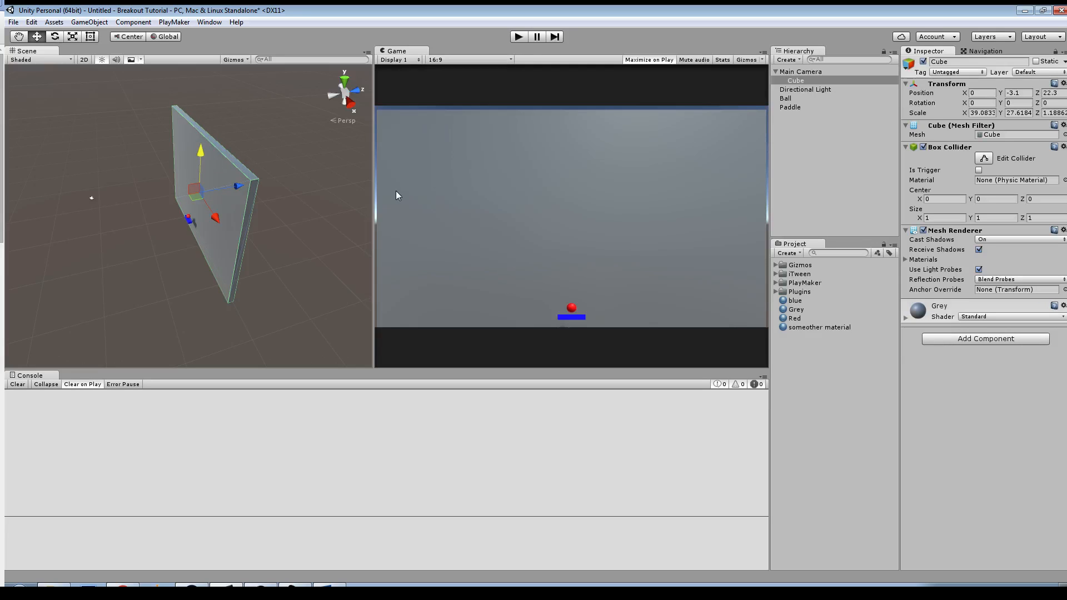
Step: Duplicate the backdrop and shape the copy into a right side wall about 1.9 wide and 2.91 deep at X 19.74, Z 21.8
{"action": "key", "text": "r"}
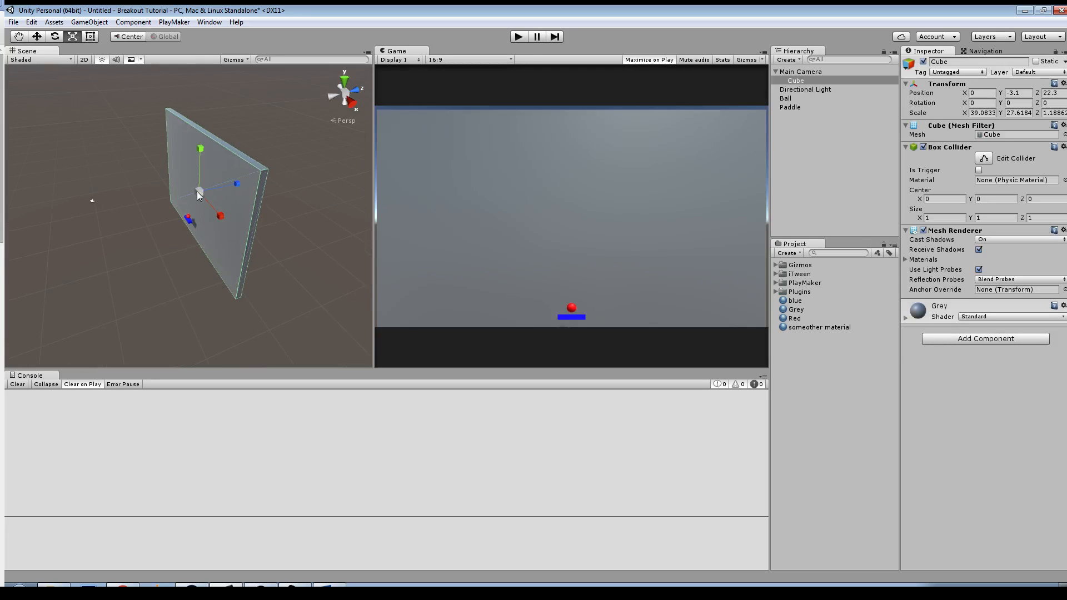
{"action": "left_click_drag", "start_coordinate": [196, 191], "coordinate": [205, 190]}
{"action": "key", "text": "ctrl+z"}
{"action": "key", "text": "ctrl+d"}
{"action": "left_click_drag", "start_coordinate": [220, 217], "coordinate": [275, 234]}
{"action": "key", "text": "w"}
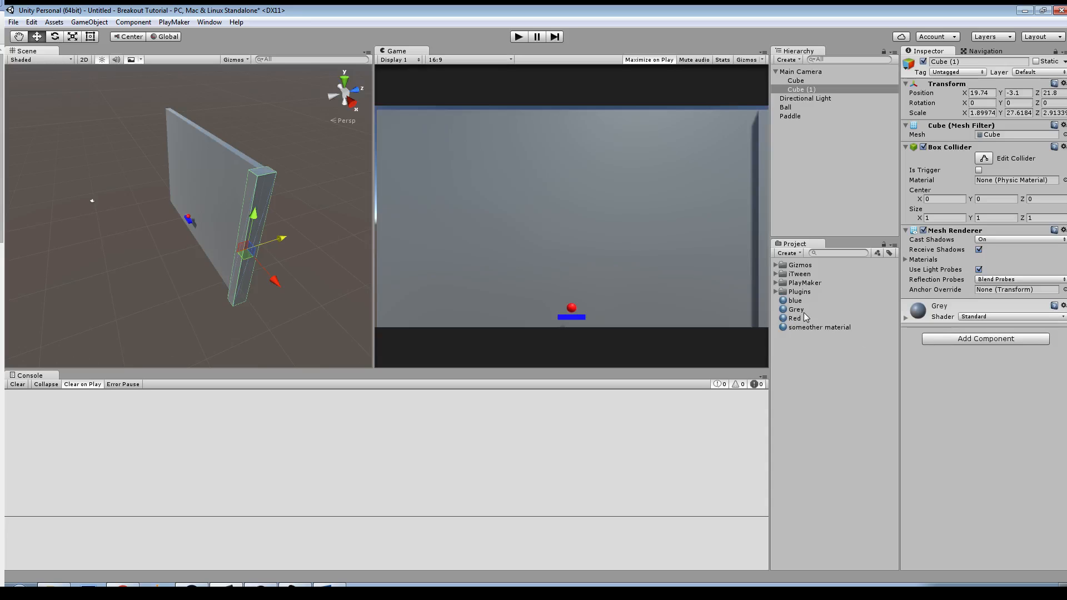
Step: Create a new material in the project assets and name it wal
{"action": "right_click", "coordinate": [806, 368]}
{"action": "mouse_move", "coordinate": [834, 375]}
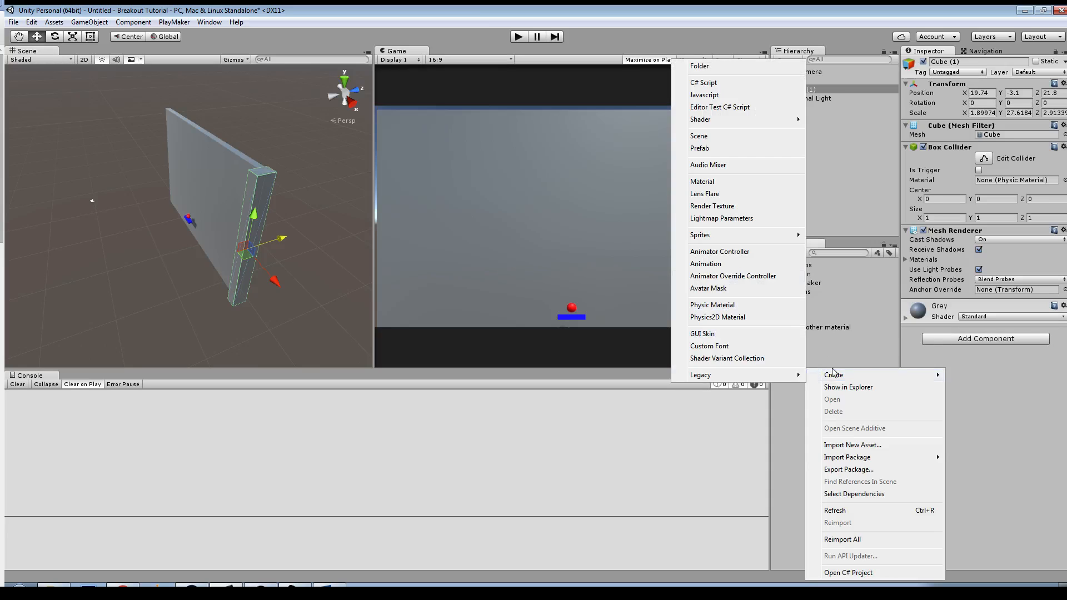
{"action": "left_click", "coordinate": [701, 182]}
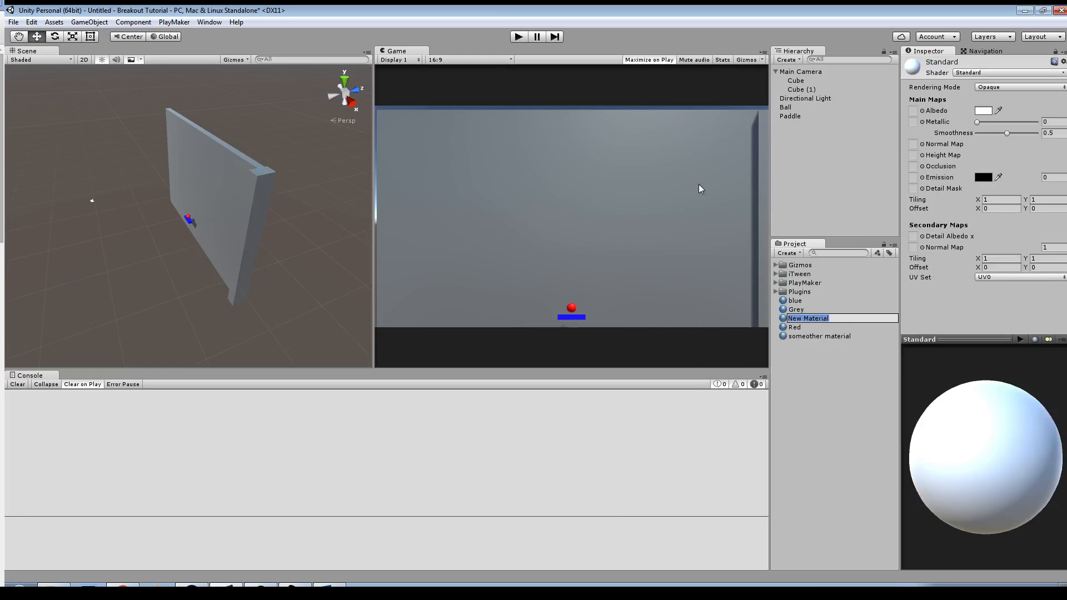
{"action": "type", "text": "wal"}
{"action": "key", "text": "Return"}
Step: Set the wal material's albedo to dark yellow B39B0FFF and apply it to the right side wall
{"action": "left_click", "coordinate": [985, 111]}
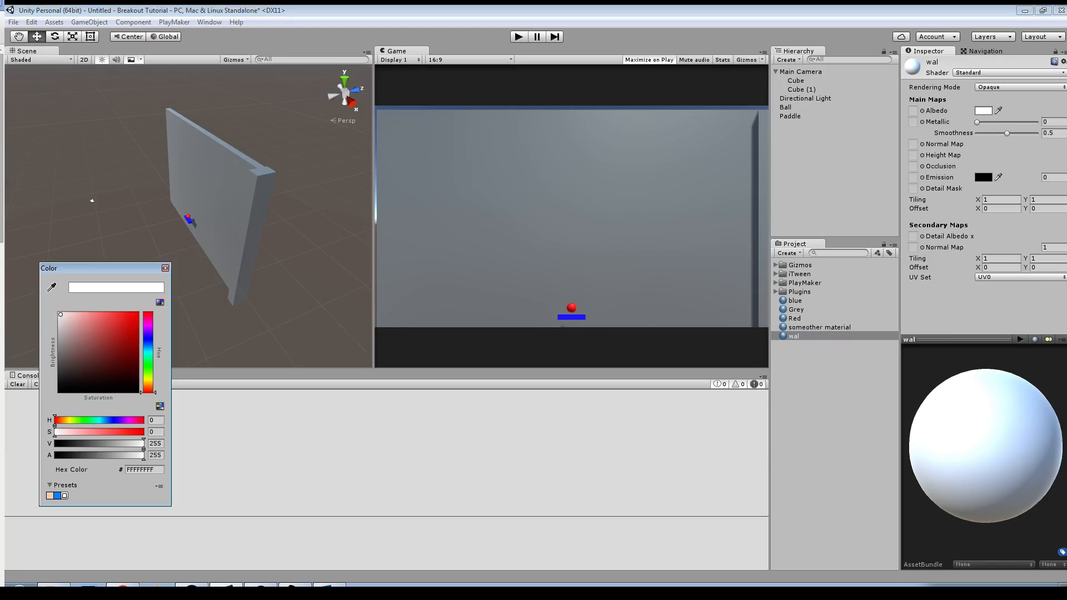
{"action": "left_click", "coordinate": [148, 382]}
{"action": "left_click_drag", "start_coordinate": [117, 362], "coordinate": [130, 337]}
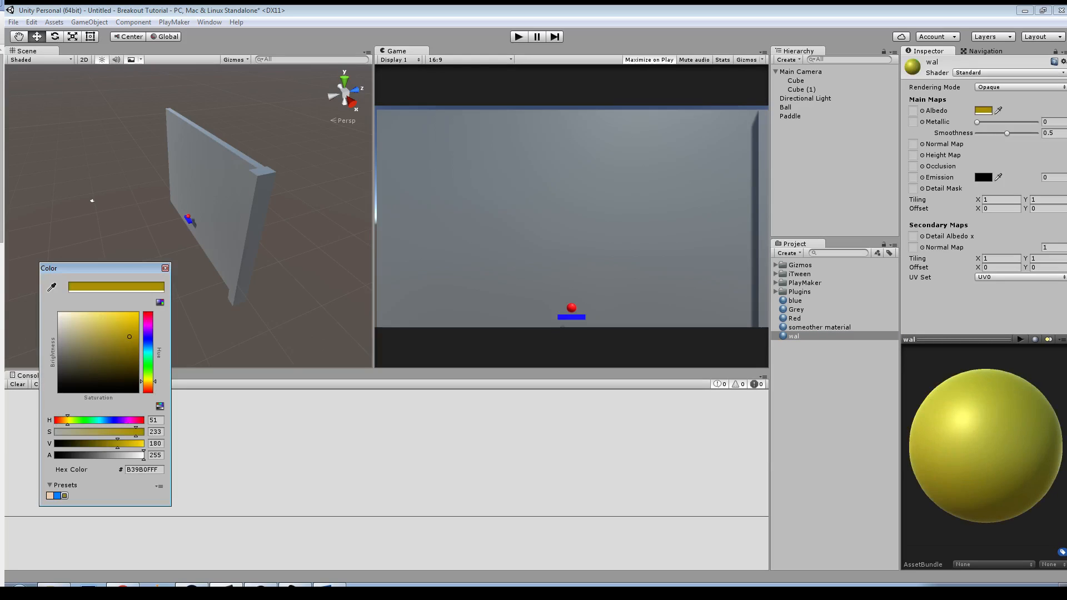
{"action": "left_click", "coordinate": [816, 403]}
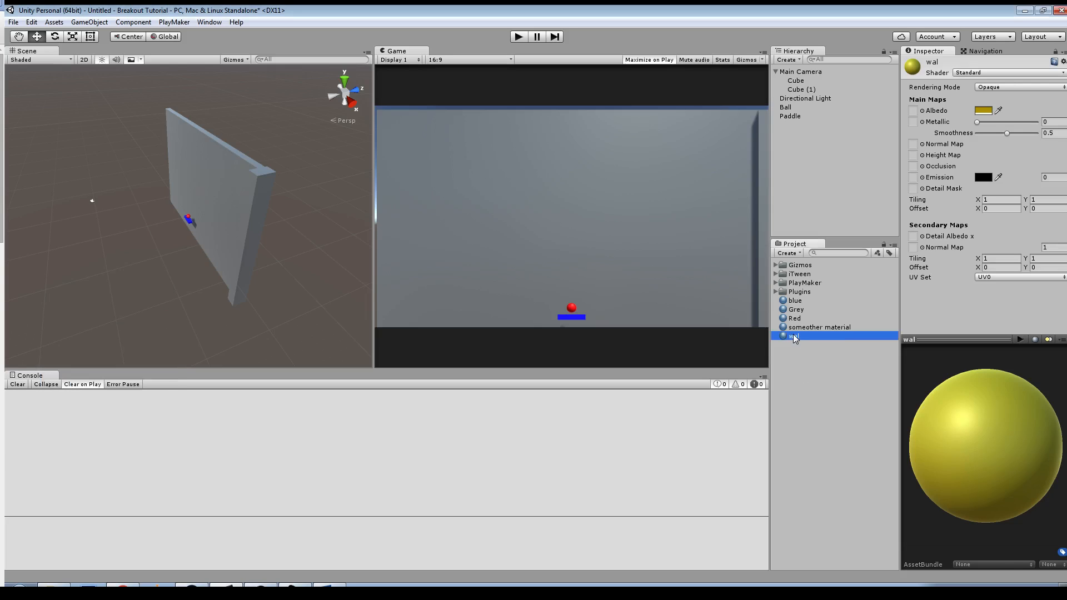
{"action": "left_click_drag", "start_coordinate": [794, 336], "coordinate": [248, 208]}
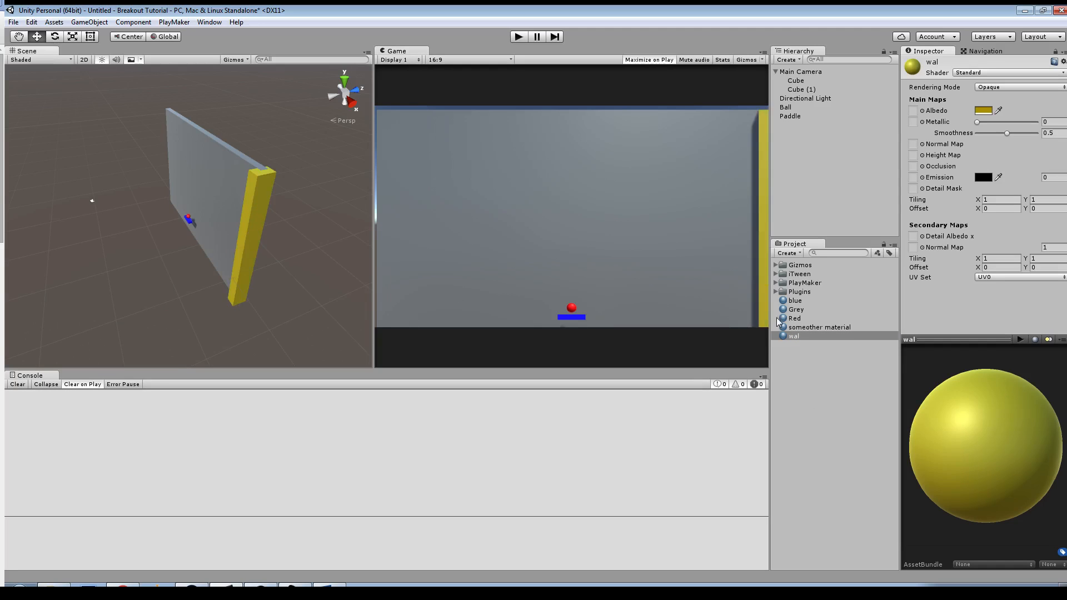
Step: Duplicate the yellow side wall and set the copy's X position to -20 for the opposite side
{"action": "left_click", "coordinate": [257, 227]}
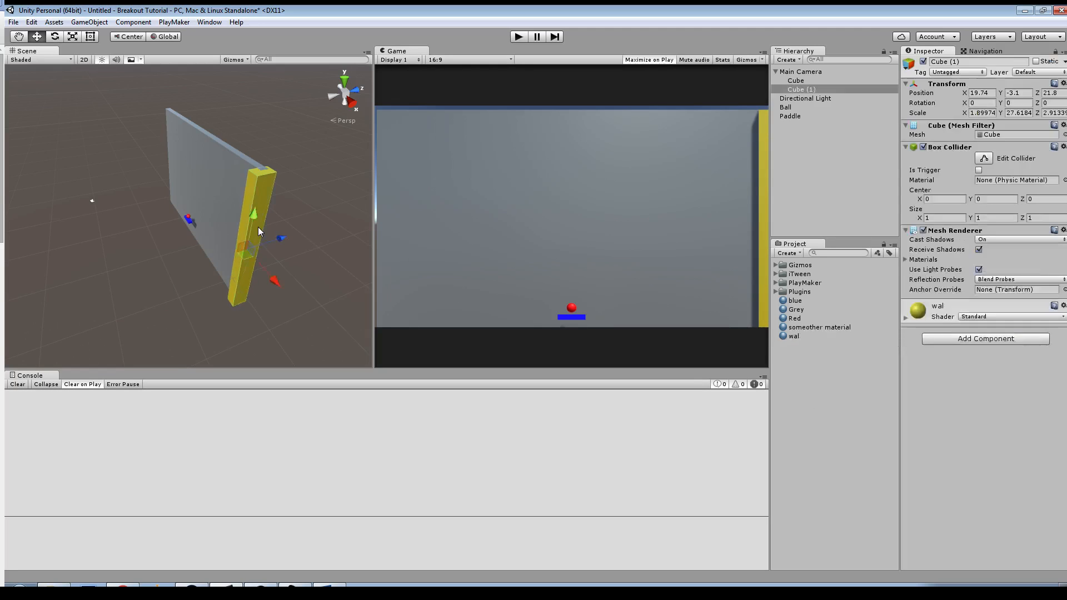
{"action": "key", "text": "ctrl+d"}
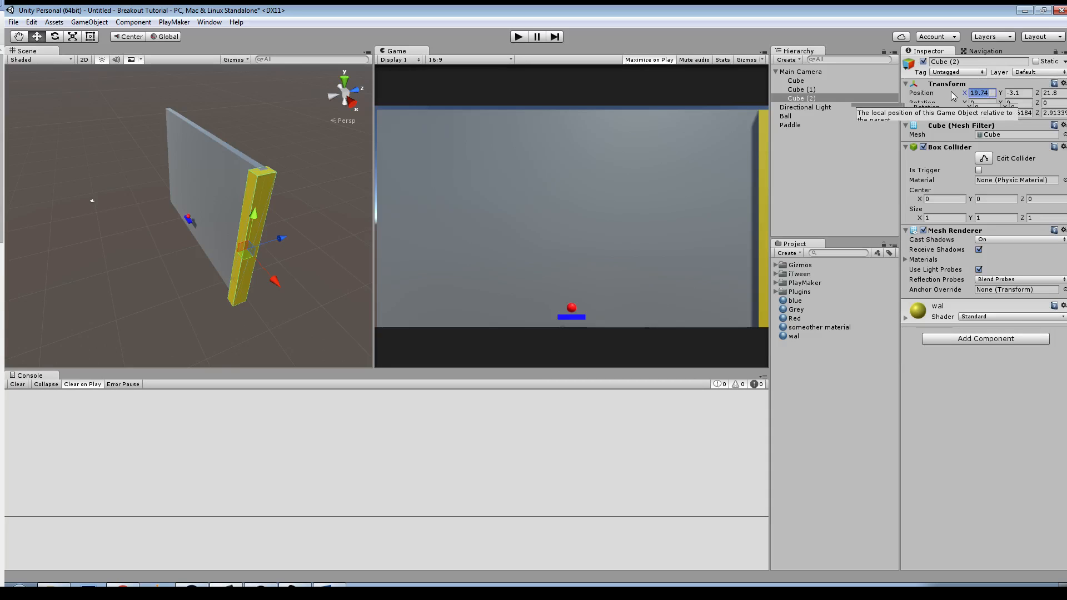
{"action": "left_click", "coordinate": [992, 93]}
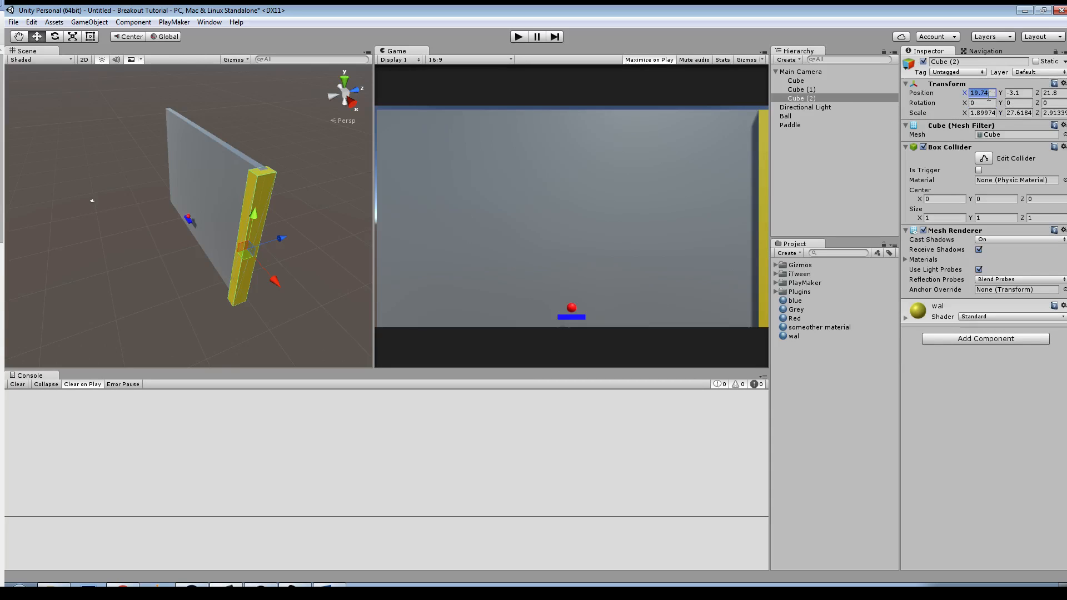
{"action": "type", "text": "-20"}
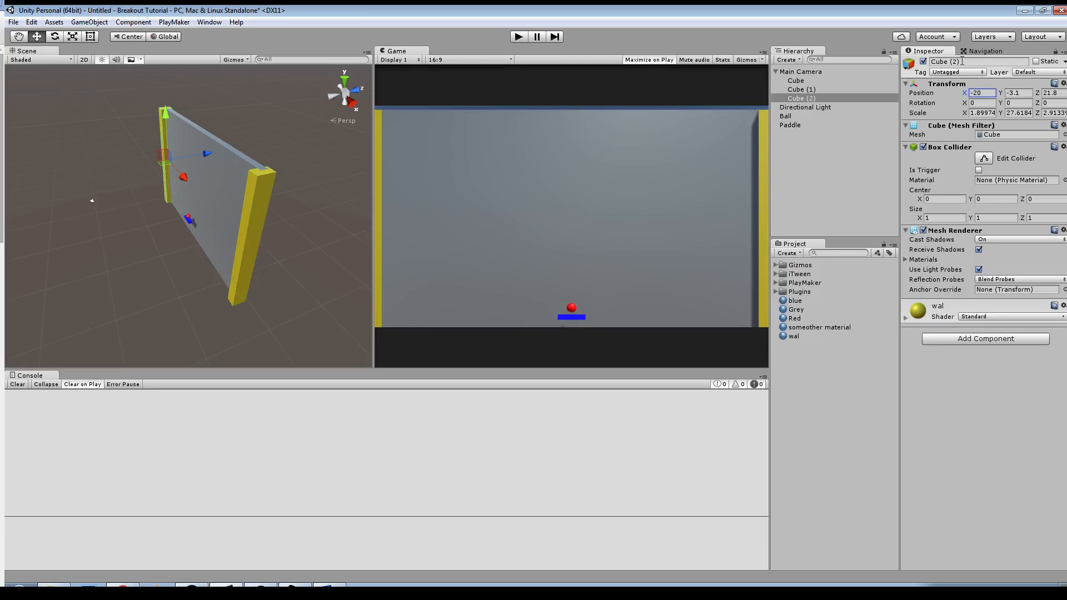
Step: Set the original right side wall's X position to 20
{"action": "left_click", "coordinate": [263, 191]}
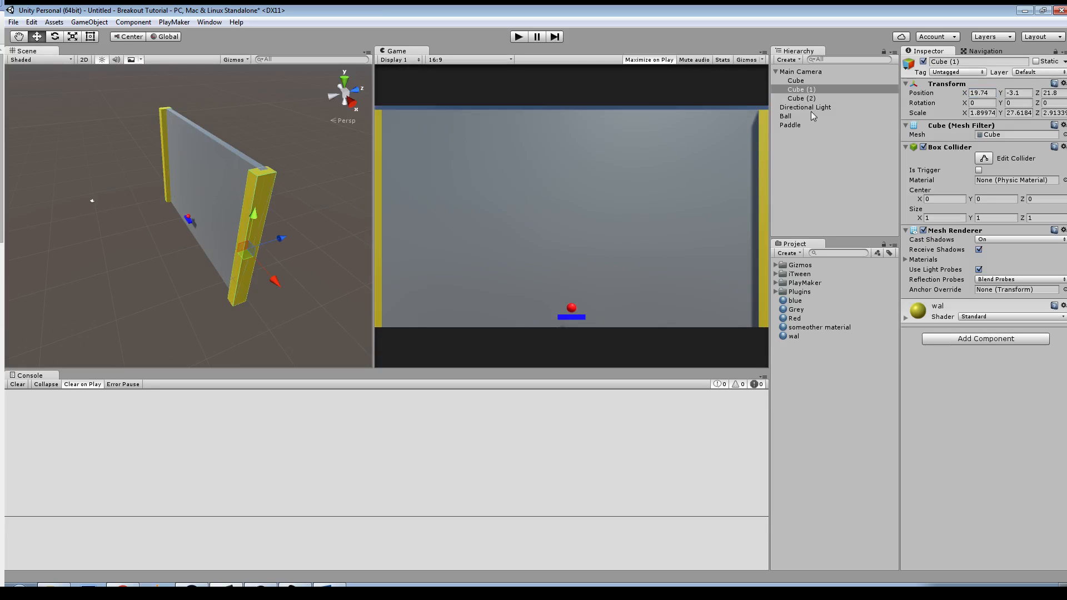
{"action": "left_click", "coordinate": [984, 93]}
{"action": "type", "text": "20"}
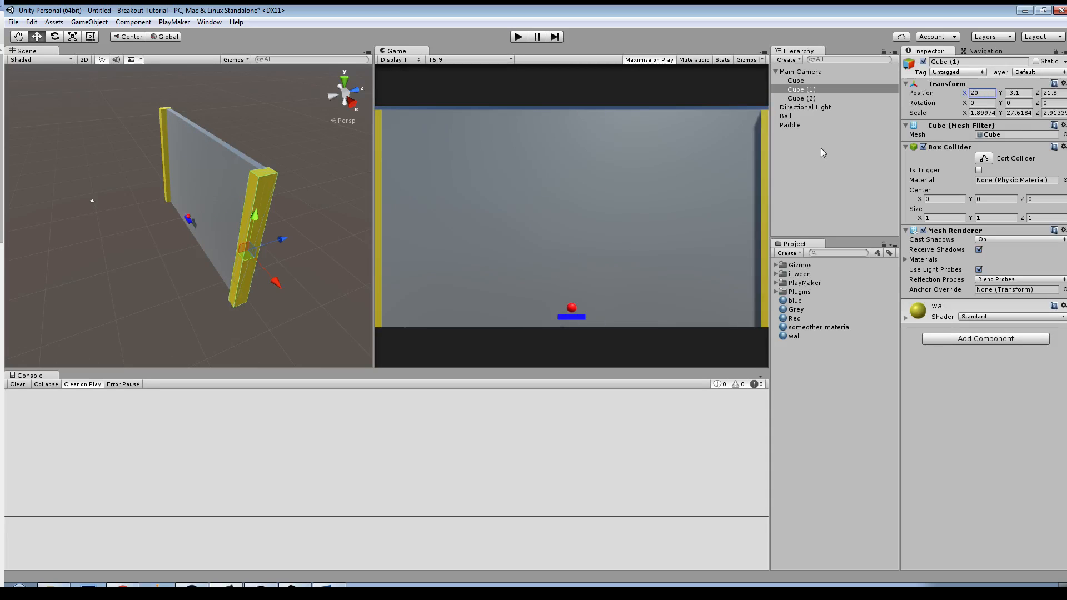
Step: Duplicate the left side wall and set the copy's X position to 0
{"action": "left_click_drag", "start_coordinate": [321, 255], "coordinate": [398, 217], "text": "alt"}
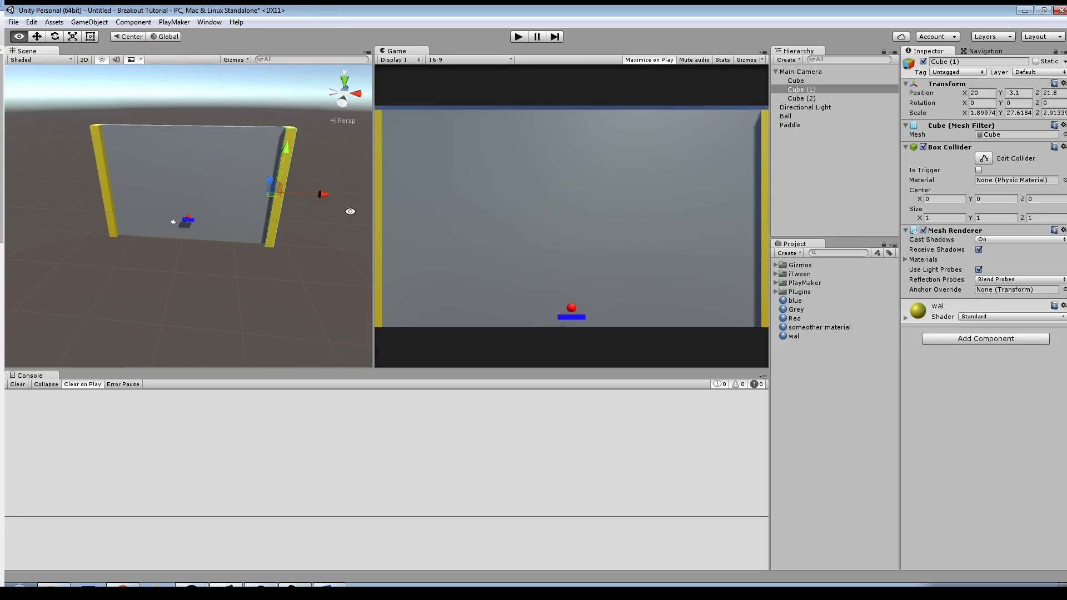
{"action": "left_click", "coordinate": [101, 162]}
{"action": "key", "text": "ctrl+d"}
{"action": "left_click", "coordinate": [993, 93]}
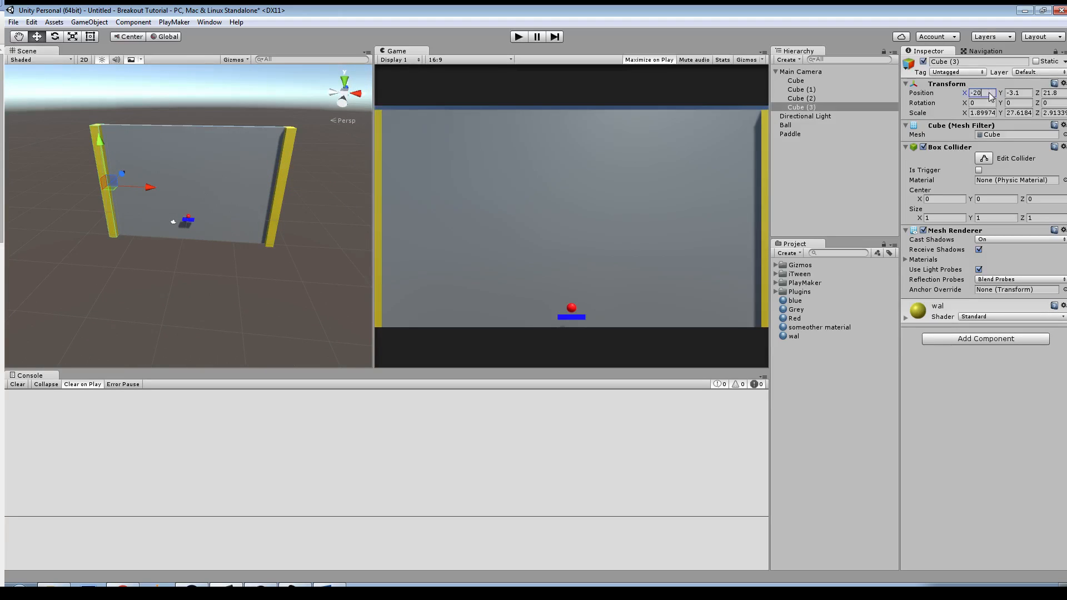
{"action": "type", "text": "0"}
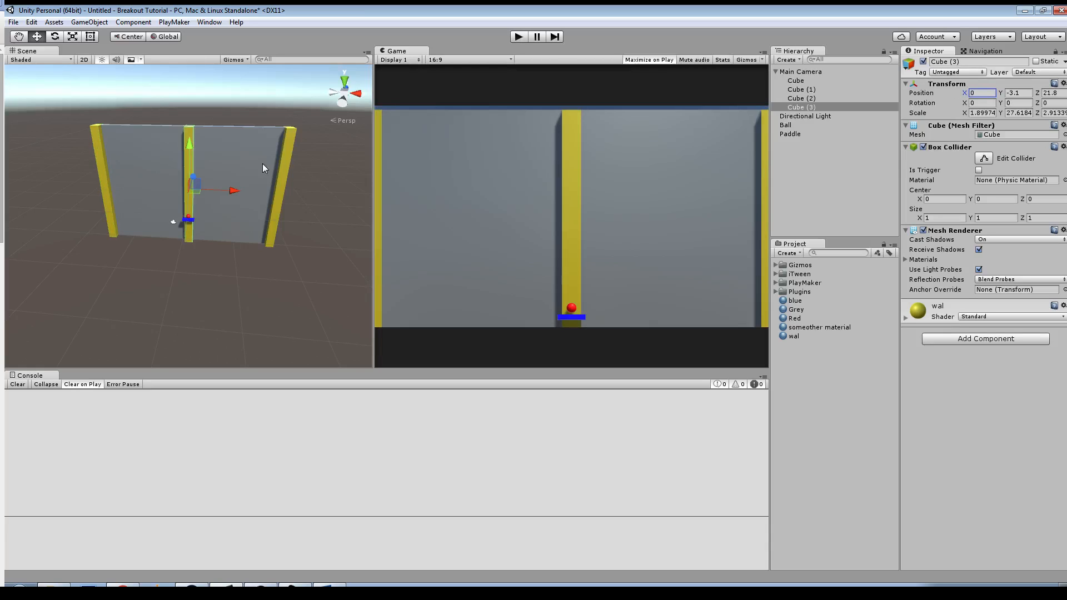
Step: Turn the middle wall copy into a top wall about 40.38 wide and 1.33 high, raised to about Y 10.8
{"action": "left_click_drag", "start_coordinate": [193, 142], "coordinate": [441, 156]}
{"action": "key", "text": "r"}
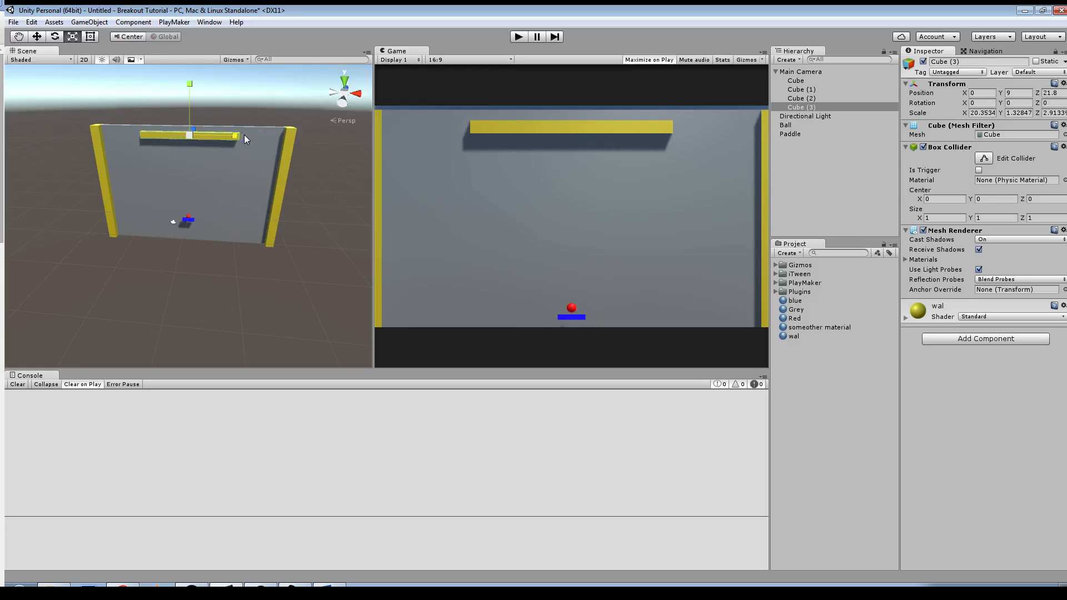
{"action": "left_click_drag", "start_coordinate": [245, 135], "coordinate": [280, 141]}
{"action": "key", "text": "w"}
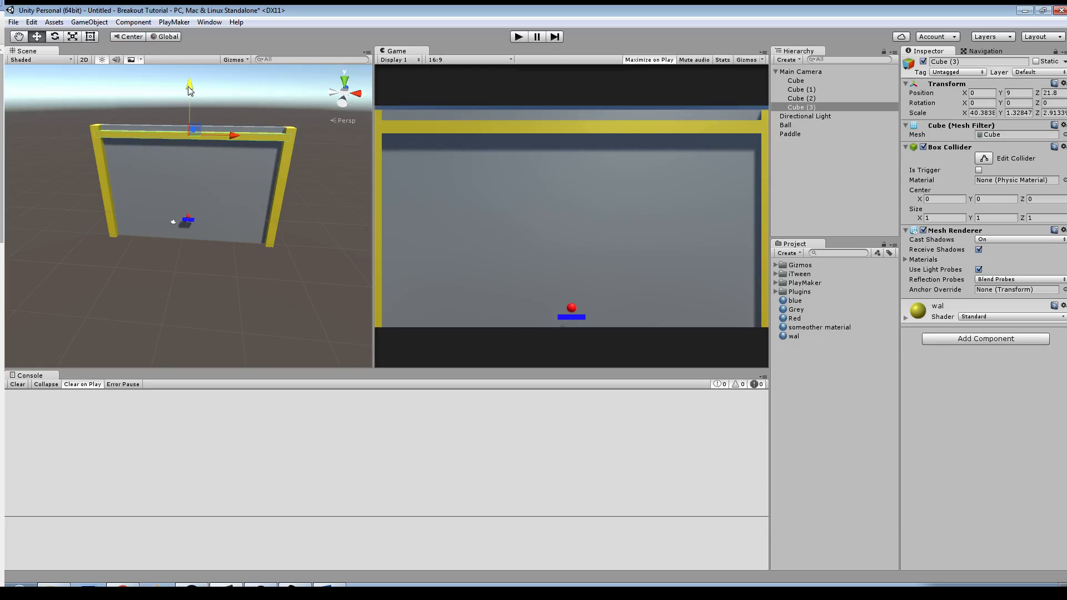
{"action": "left_click_drag", "start_coordinate": [189, 89], "coordinate": [189, 81]}
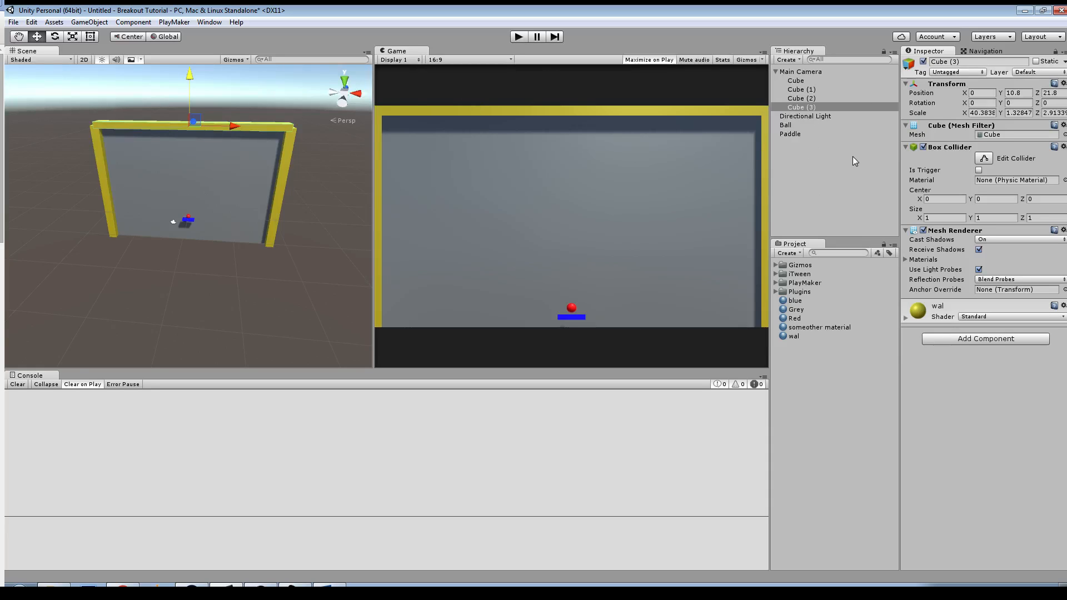
Step: Detach the backdrop cube from the Main Camera and make the three yellow wall cubes its children
{"action": "left_click", "coordinate": [796, 82]}
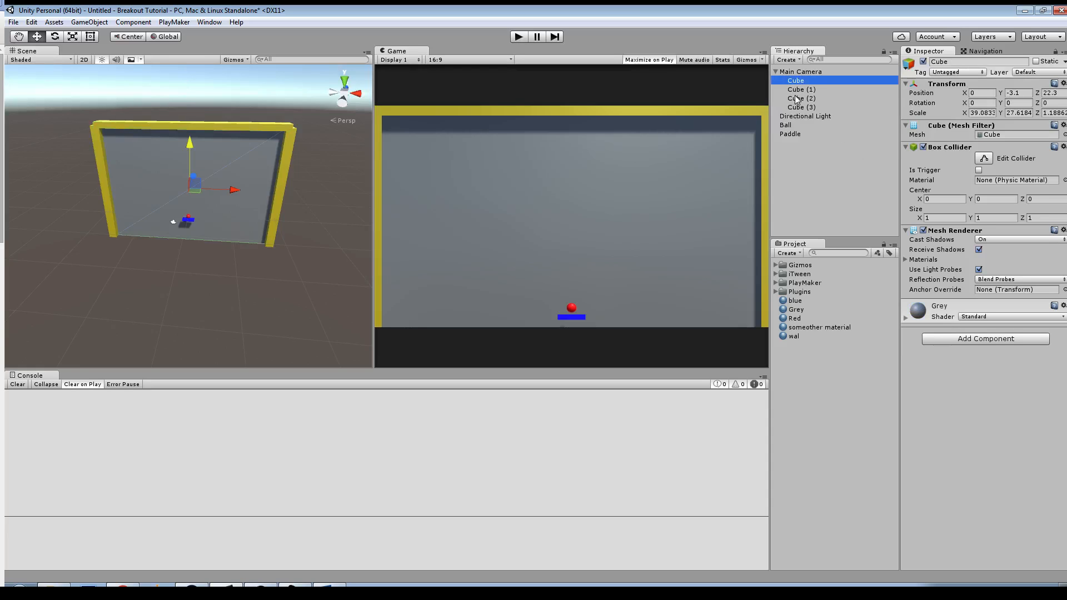
{"action": "left_click", "coordinate": [796, 105]}
{"action": "left_click", "coordinate": [798, 89], "text": "shift"}
{"action": "left_click_drag", "start_coordinate": [800, 89], "coordinate": [800, 196]}
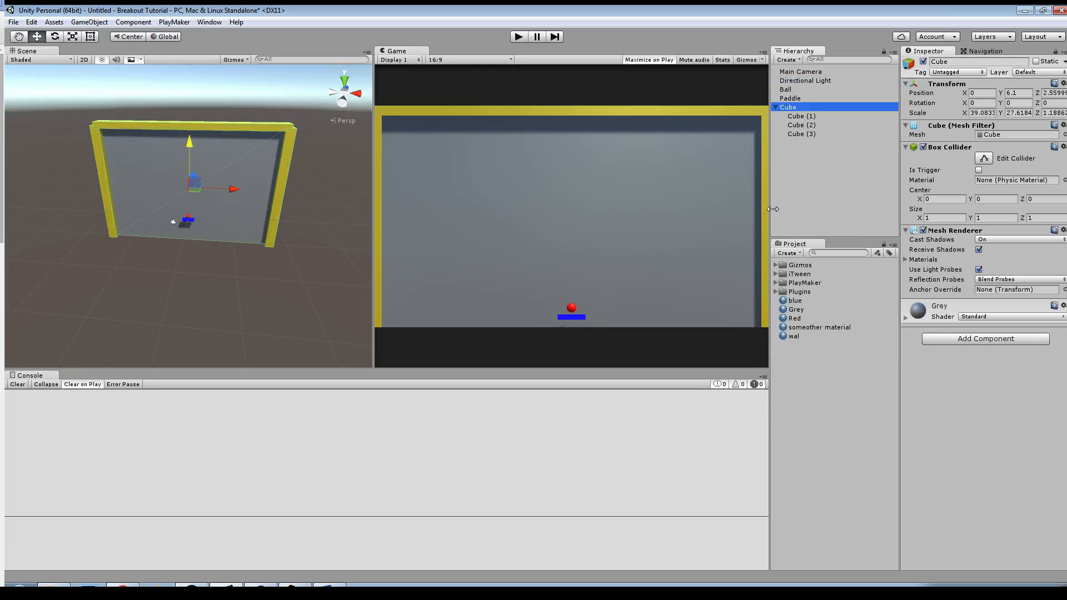
Step: Rename the backdrop parent cube to PlaySpace and collapse its children in the hierarchy
{"action": "left_click", "coordinate": [942, 61]}
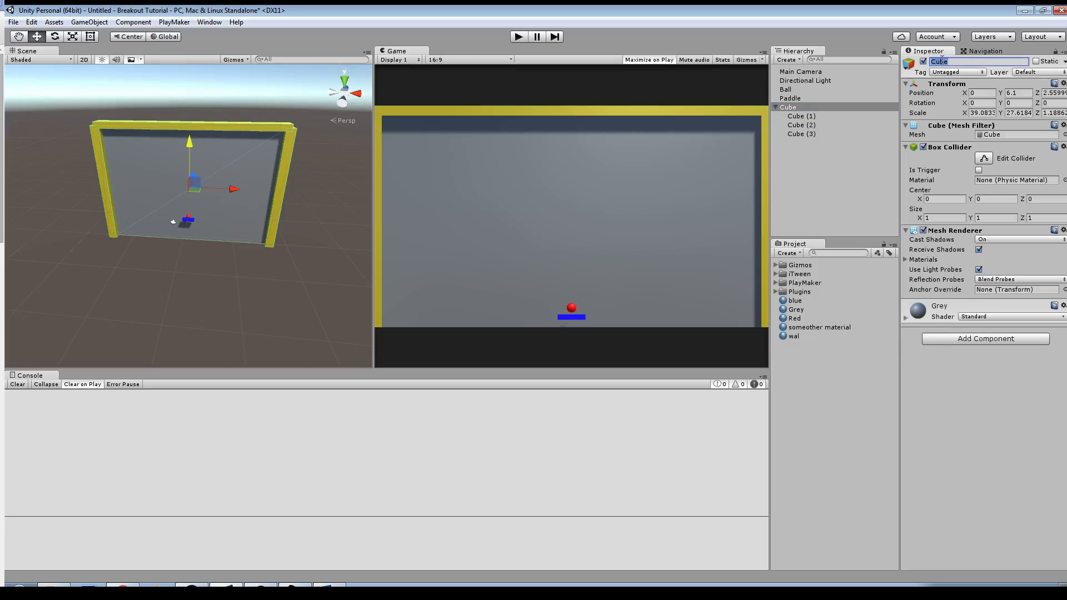
{"action": "type", "text": "Play"}
{"action": "type", "text": "Space"}
{"action": "key", "text": "Return"}
{"action": "left_click", "coordinate": [776, 107]}
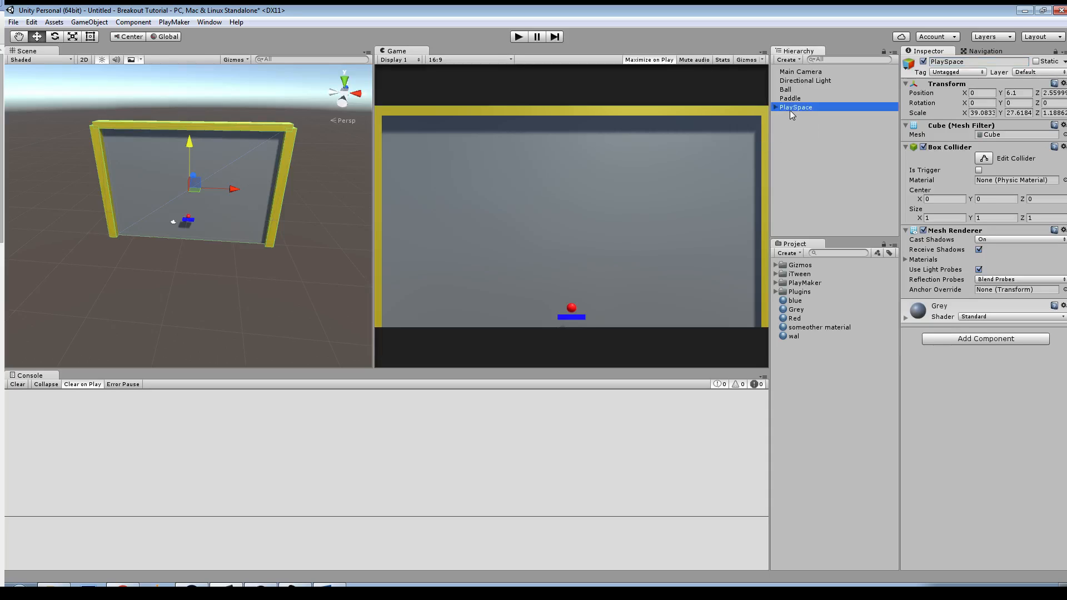
Step: Deactivate and reactivate PlaySpace to check that it controls the backdrop and walls together
{"action": "left_click", "coordinate": [789, 109]}
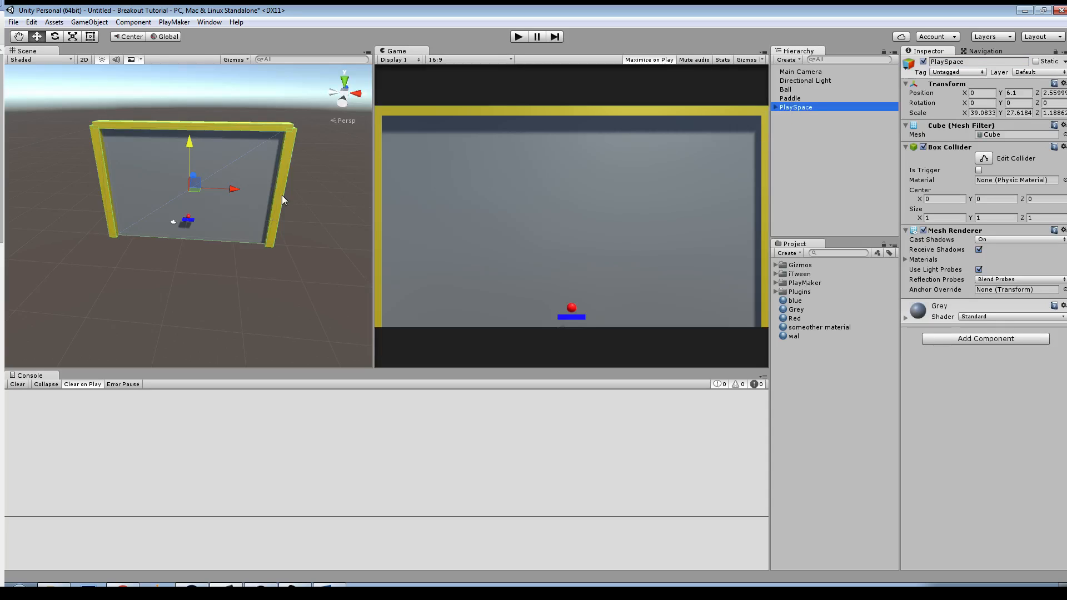
{"action": "left_click", "coordinate": [924, 61]}
{"action": "left_click", "coordinate": [923, 62]}
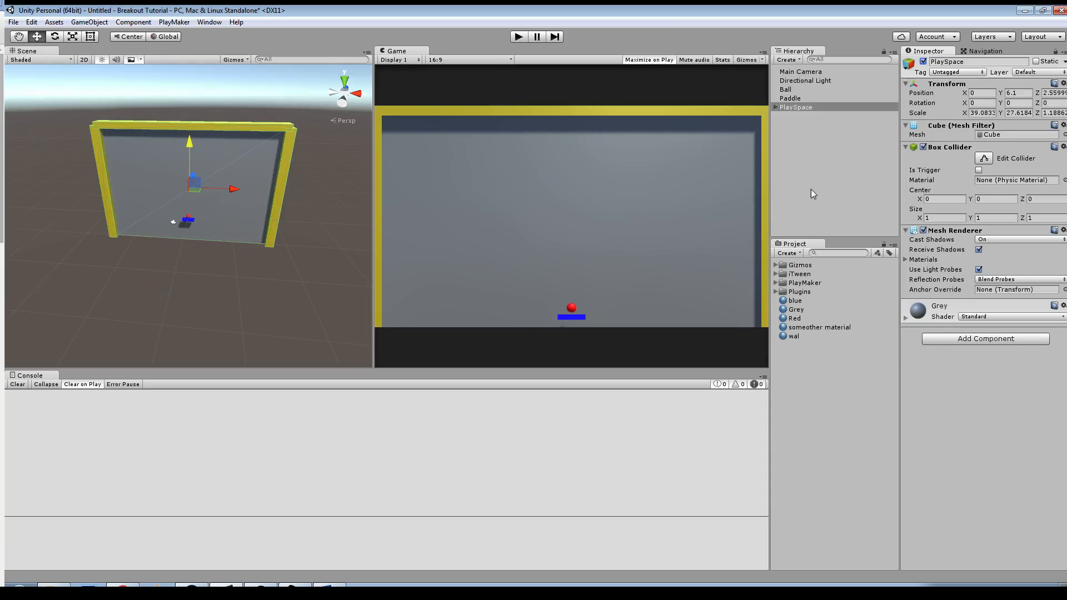
Step: Create a new 3D cube and move it out of PlaySpace to the root of the hierarchy
{"action": "right_click", "coordinate": [808, 142]}
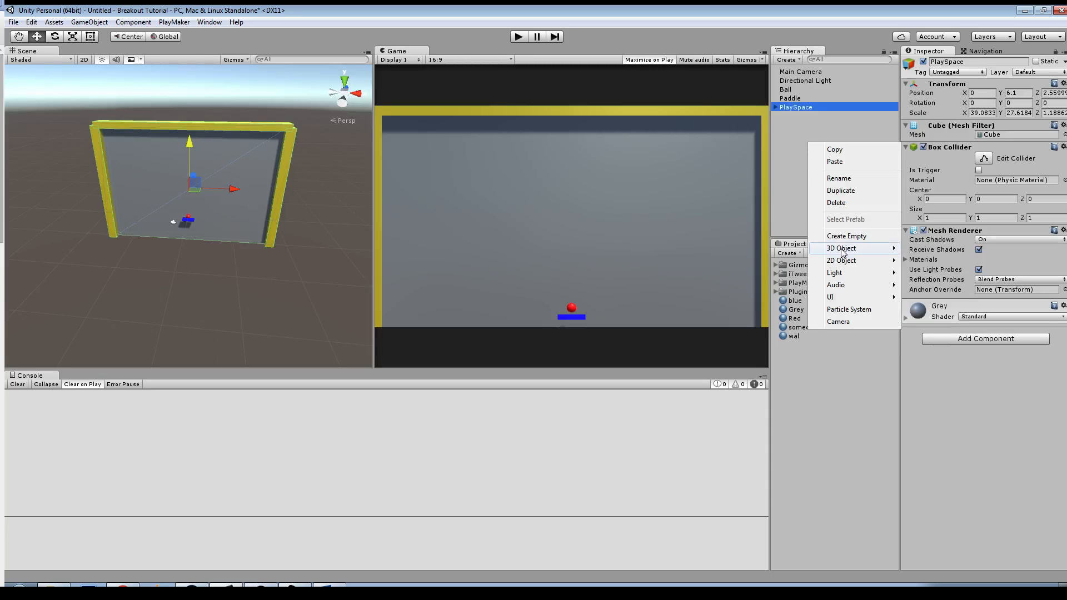
{"action": "mouse_move", "coordinate": [845, 249]}
{"action": "left_click", "coordinate": [777, 254]}
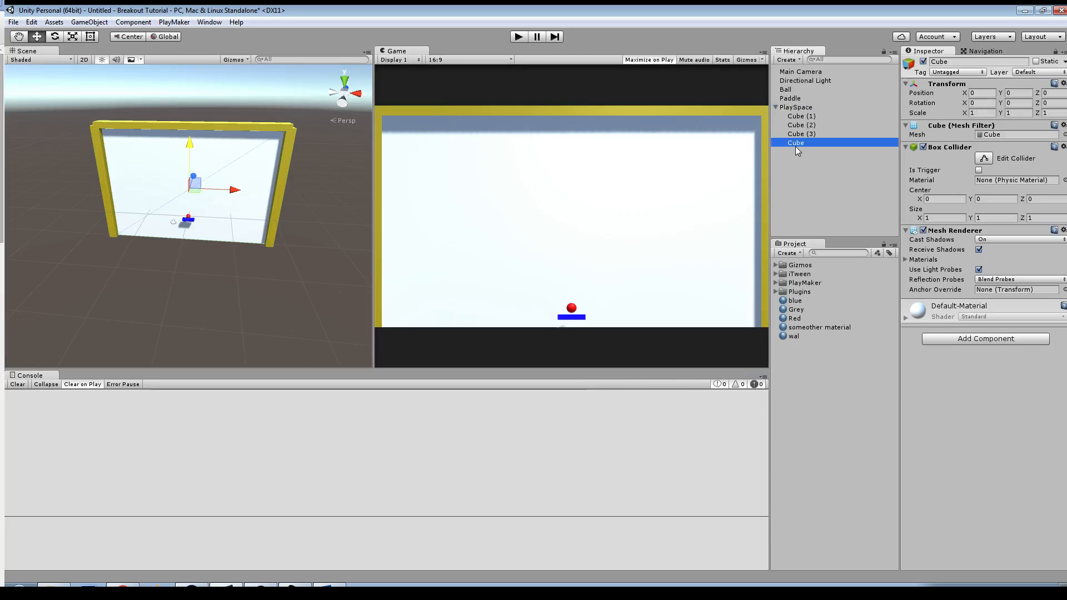
{"action": "left_click_drag", "start_coordinate": [785, 228], "coordinate": [778, 111]}
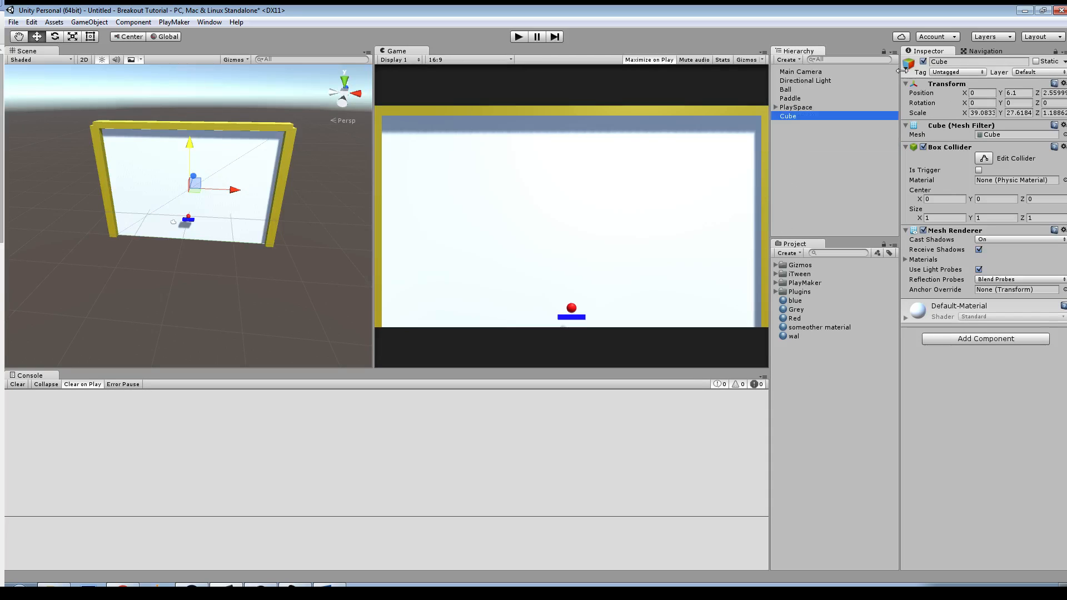
Step: Rename the new root-level cube to Brick
{"action": "left_click", "coordinate": [963, 64]}
{"action": "double_click", "coordinate": [964, 65]}
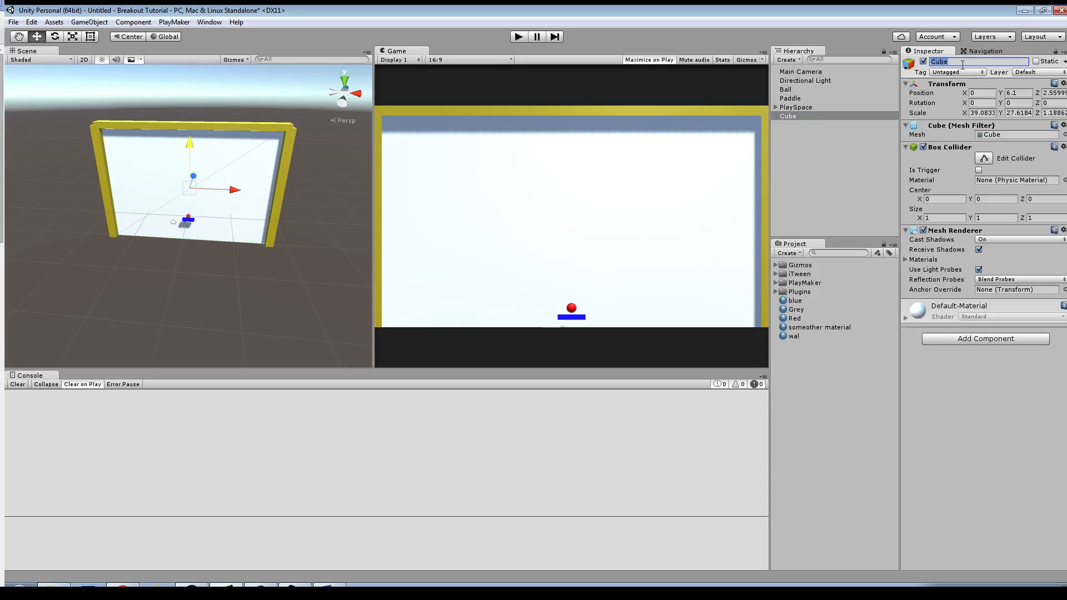
{"action": "type", "text": "Bris"}
{"action": "key", "text": "BackSpace"}
{"action": "type", "text": "ck"}
Step: Set the brick's scale to 1 on all axes and move it to Y 10.9 and Z 0.5, above the ball
{"action": "left_click", "coordinate": [983, 113]}
{"action": "type", "text": "1"}
{"action": "left_click", "coordinate": [1012, 113]}
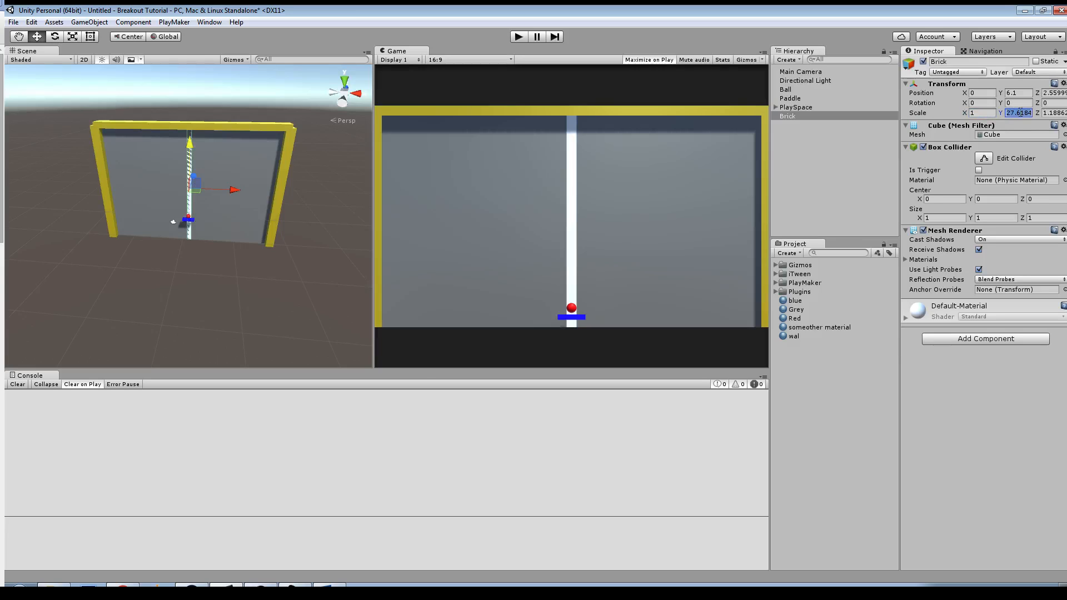
{"action": "type", "text": "1"}
{"action": "left_click", "coordinate": [1051, 113]}
{"action": "type", "text": "1"}
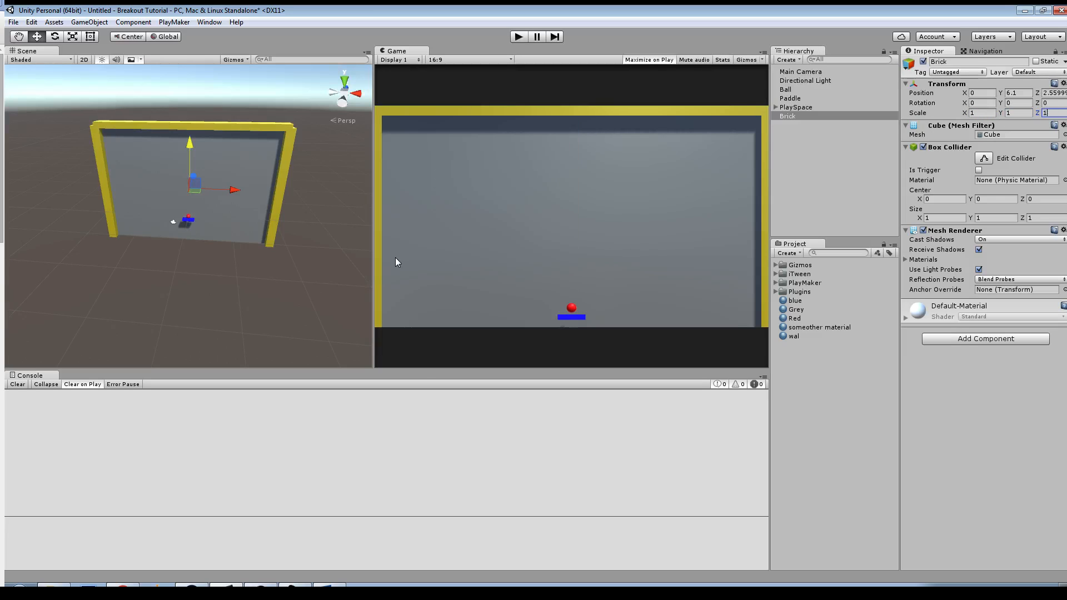
{"action": "left_click_drag", "start_coordinate": [248, 174], "coordinate": [182, 134], "text": "alt"}
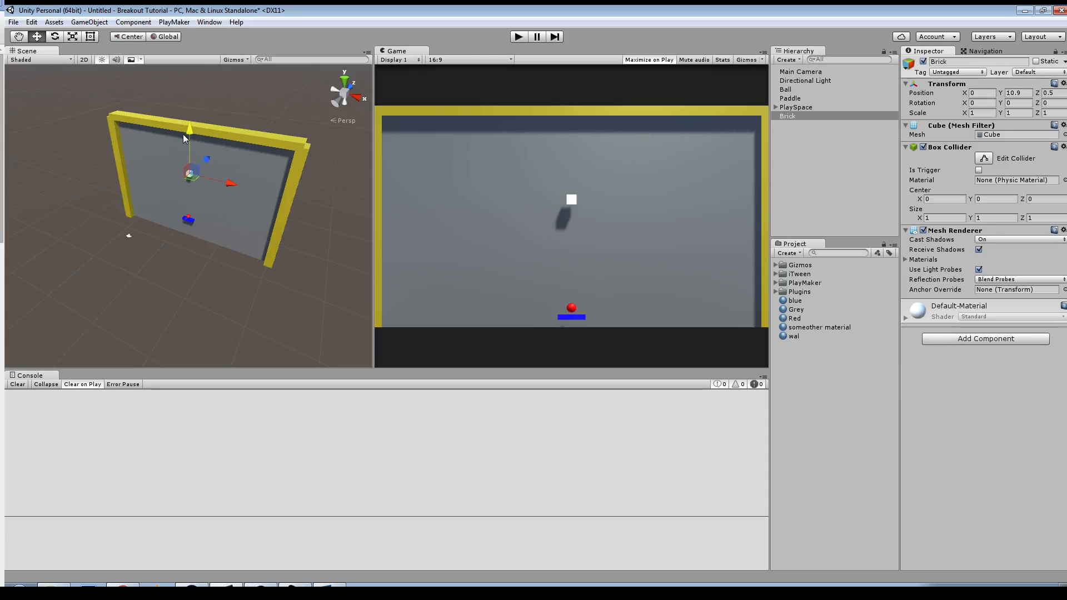
Step: Scale the brick to about 3.95 wide in X and 1.58 deep in Z, and apply the someother material to it
{"action": "key", "text": "r"}
{"action": "left_click_drag", "start_coordinate": [231, 178], "coordinate": [346, 201]}
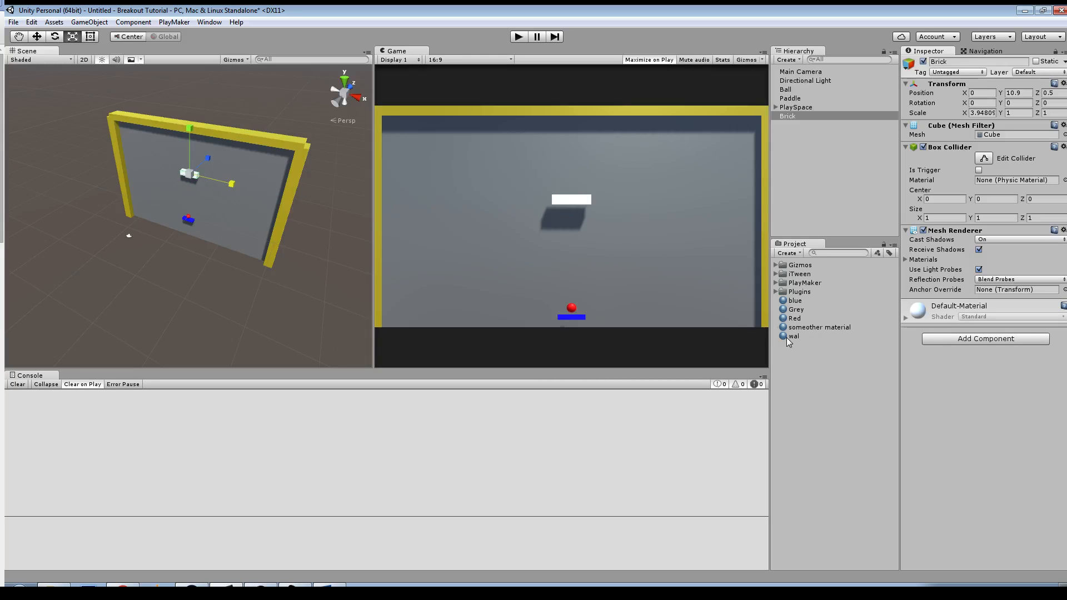
{"action": "right_click_drag", "start_coordinate": [292, 264], "coordinate": [529, 351], "text": "alt"}
{"action": "left_click_drag", "start_coordinate": [257, 206], "coordinate": [262, 230], "text": "alt"}
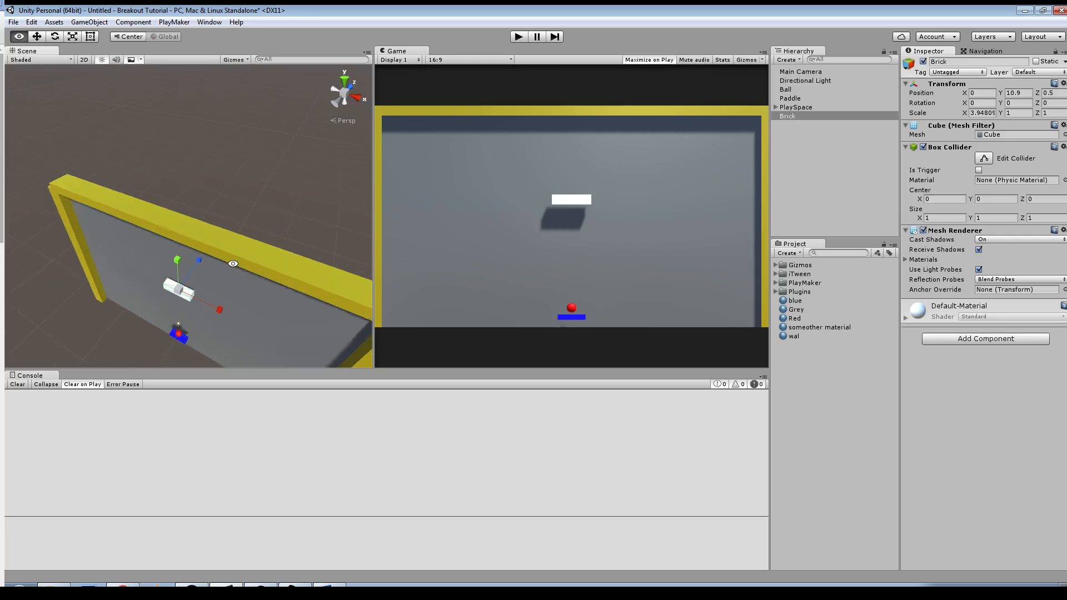
{"action": "left_click_drag", "start_coordinate": [198, 260], "coordinate": [212, 244]}
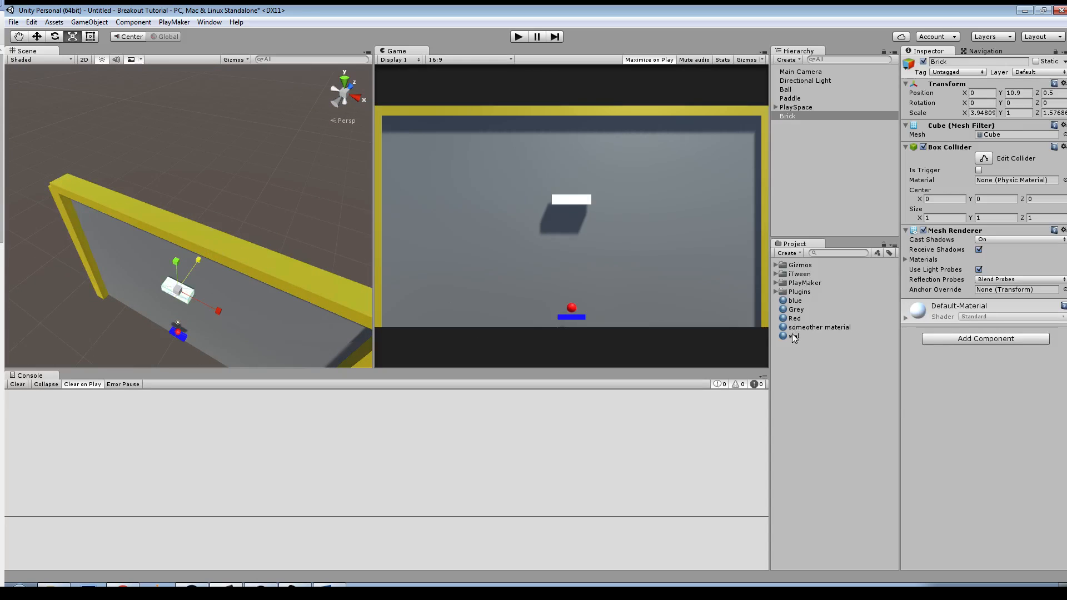
{"action": "left_click_drag", "start_coordinate": [820, 328], "coordinate": [187, 293]}
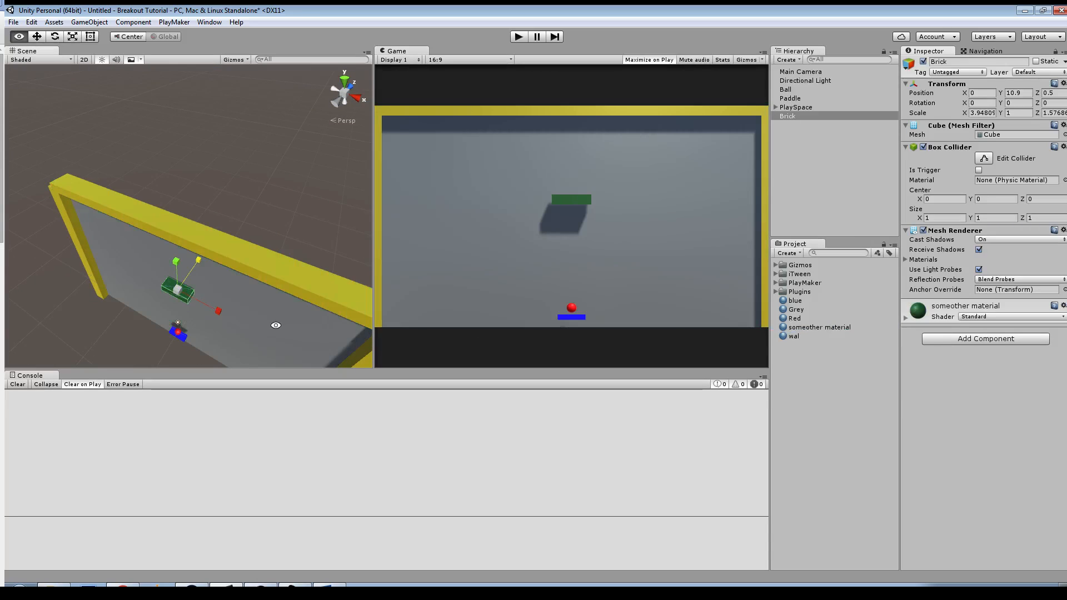
Step: Select all three yellow walls and move them together toward the camera to a local Z position of -1.65
{"action": "left_click_drag", "start_coordinate": [276, 326], "coordinate": [252, 244], "text": "alt"}
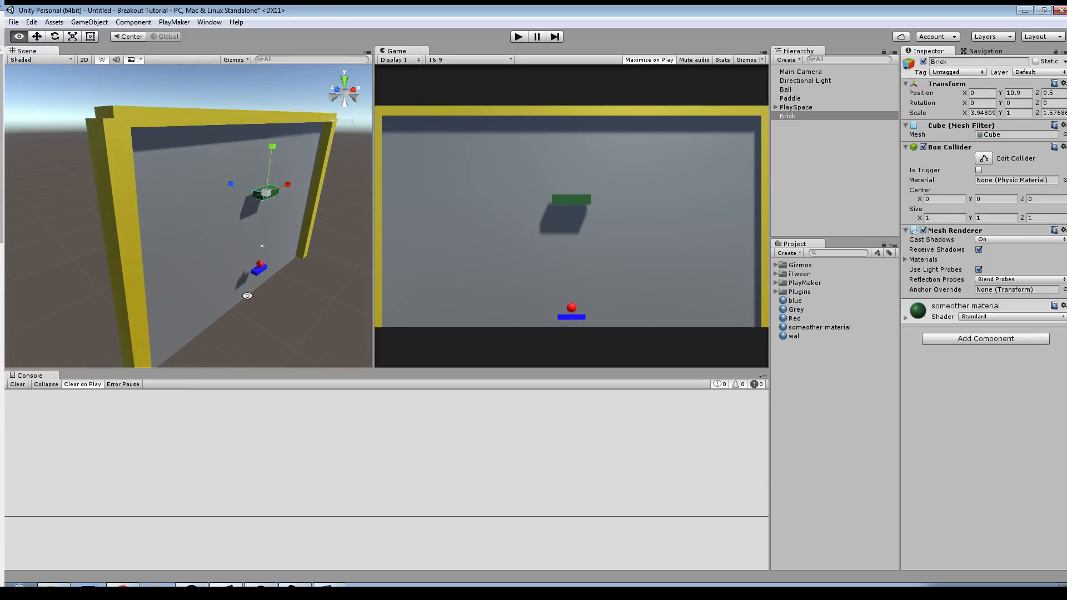
{"action": "left_click_drag", "start_coordinate": [312, 211], "coordinate": [291, 196], "text": "alt"}
{"action": "left_click", "coordinate": [258, 259]}
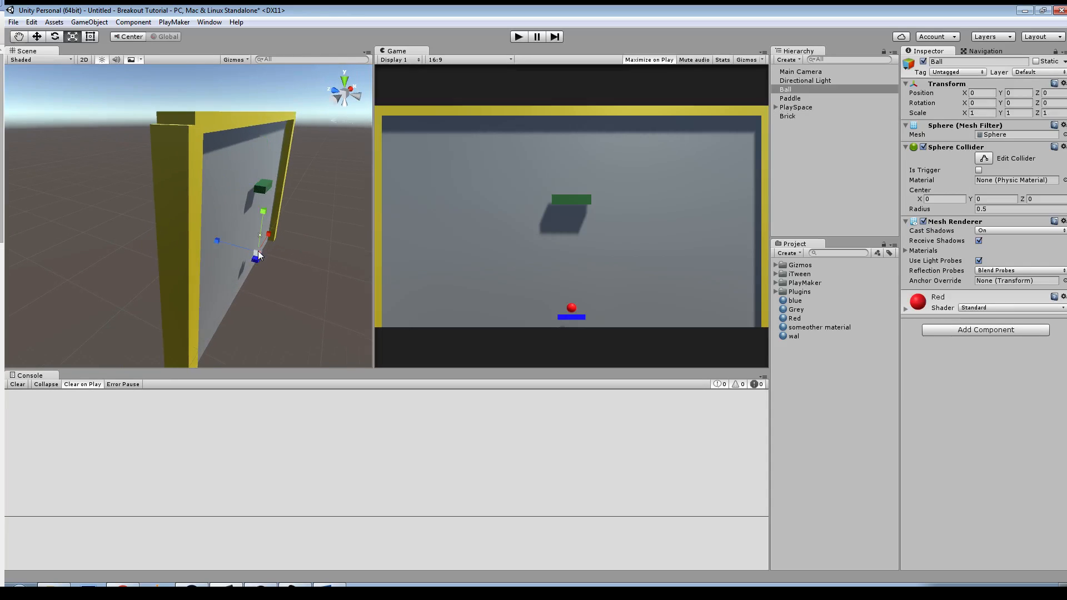
{"action": "left_click_drag", "start_coordinate": [258, 259], "coordinate": [200, 214], "text": "alt"}
{"action": "left_click", "coordinate": [151, 171]}
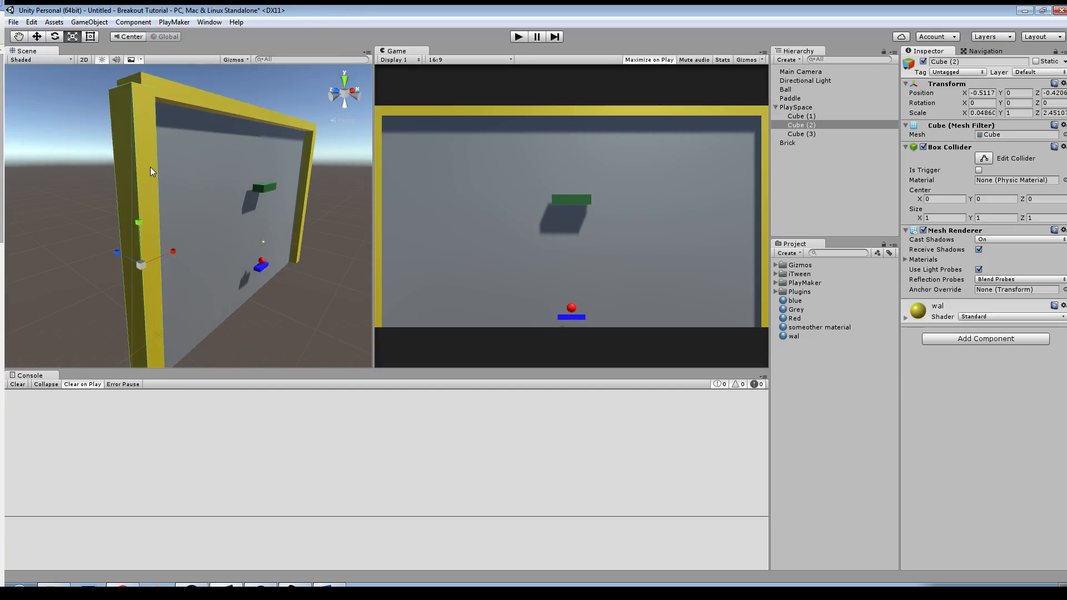
{"action": "left_click", "coordinate": [196, 102], "text": "shift"}
{"action": "left_click", "coordinate": [332, 181]}
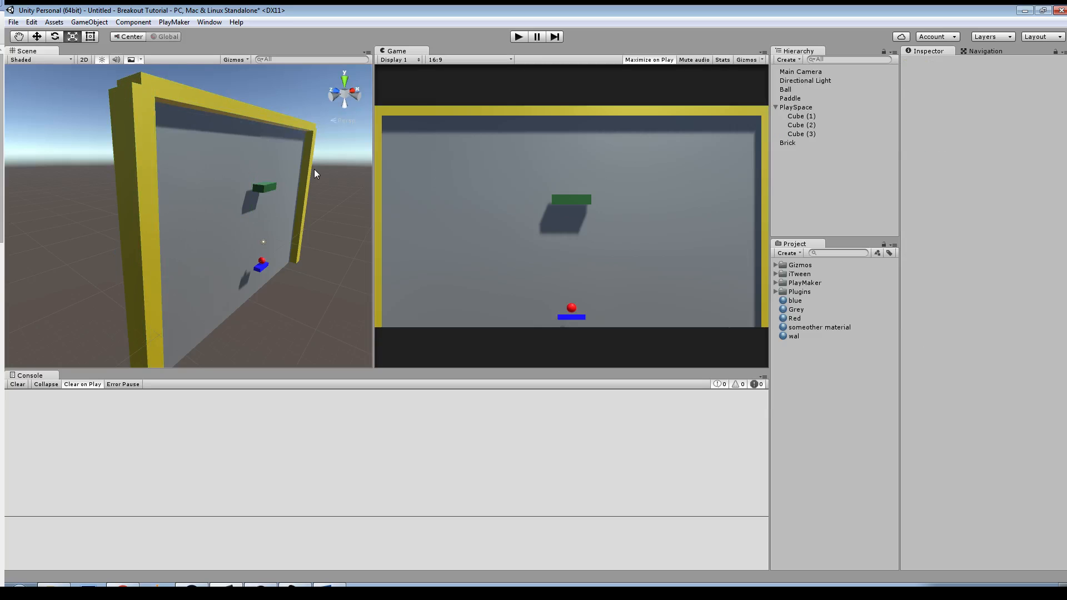
{"action": "left_click", "coordinate": [303, 166]}
{"action": "left_click", "coordinate": [282, 124], "text": "shift"}
{"action": "left_click", "coordinate": [134, 190], "text": "shift"}
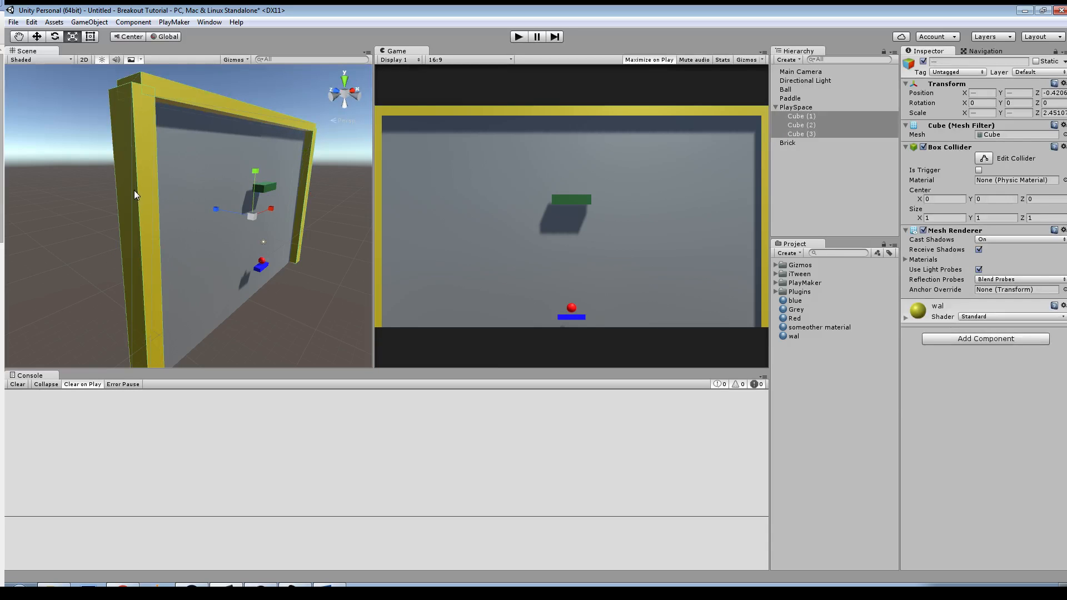
{"action": "key", "text": "w"}
{"action": "left_click_drag", "start_coordinate": [218, 210], "coordinate": [228, 220]}
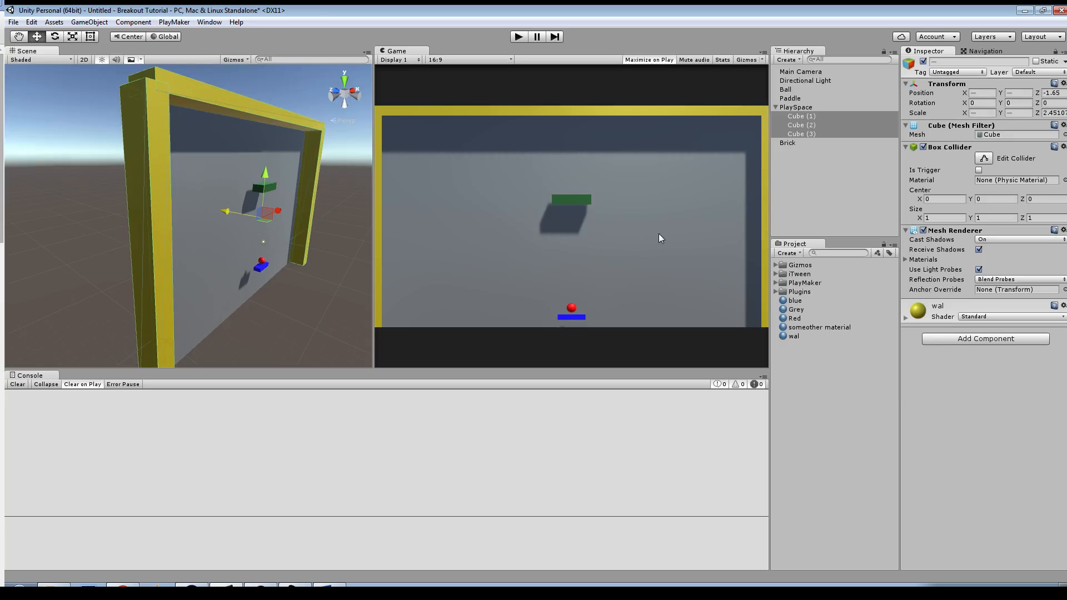
Step: Switch the directional light's shadow type to No Shadows, and return it to Soft Shadows
{"action": "left_click", "coordinate": [823, 80]}
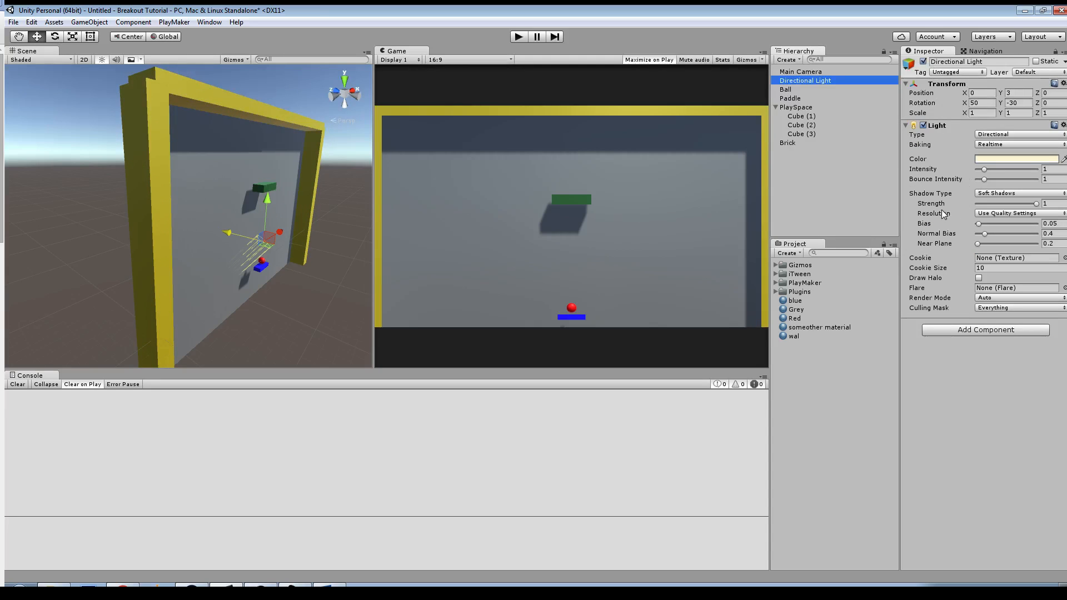
{"action": "left_click", "coordinate": [1000, 193]}
{"action": "left_click", "coordinate": [990, 205]}
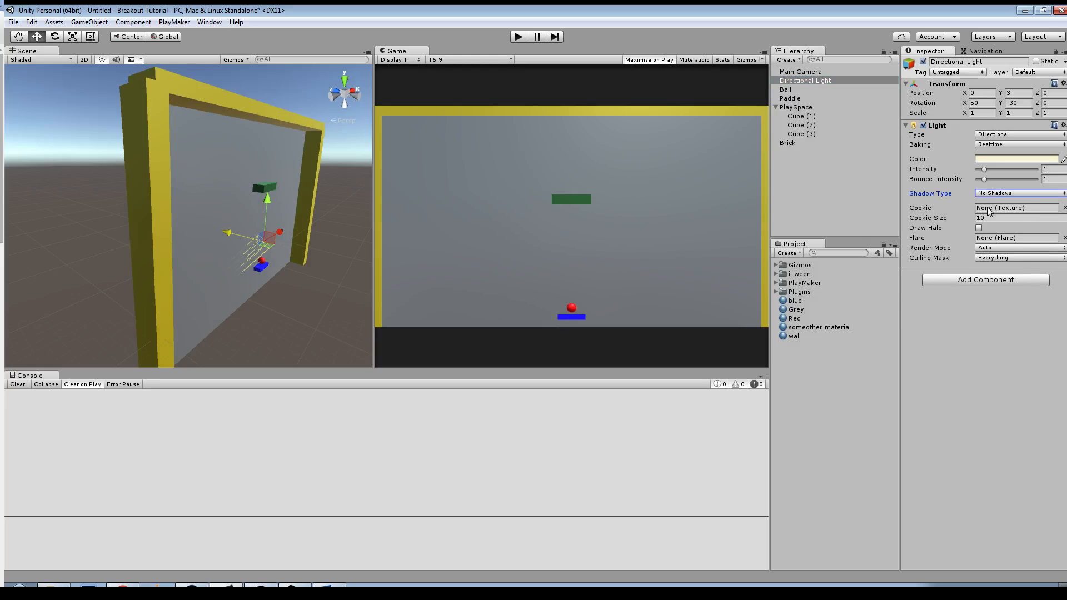
{"action": "left_click", "coordinate": [992, 193]}
{"action": "left_click", "coordinate": [995, 229]}
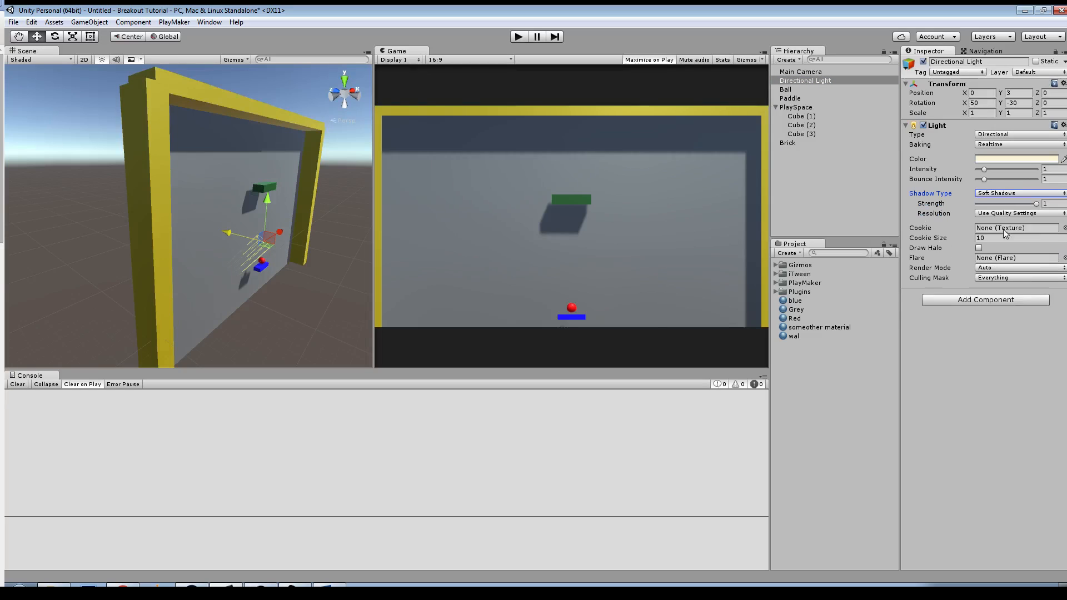
Step: Examine the position values of the ball, paddle, walls and PlaySpace to compare their depth alignment
{"action": "left_click_drag", "start_coordinate": [288, 290], "coordinate": [325, 253], "text": "alt"}
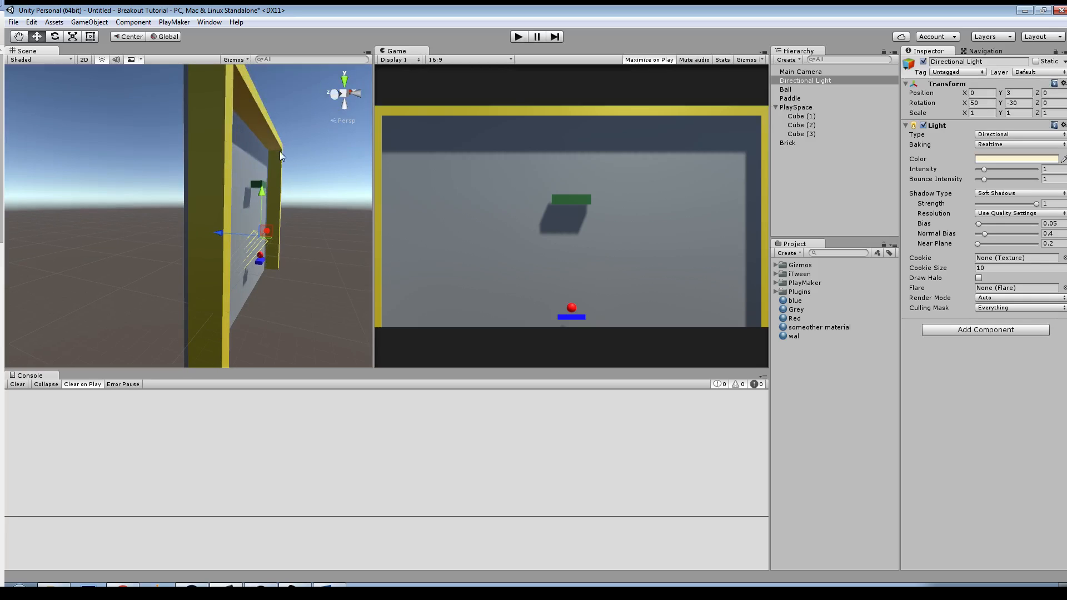
{"action": "left_click", "coordinate": [261, 262]}
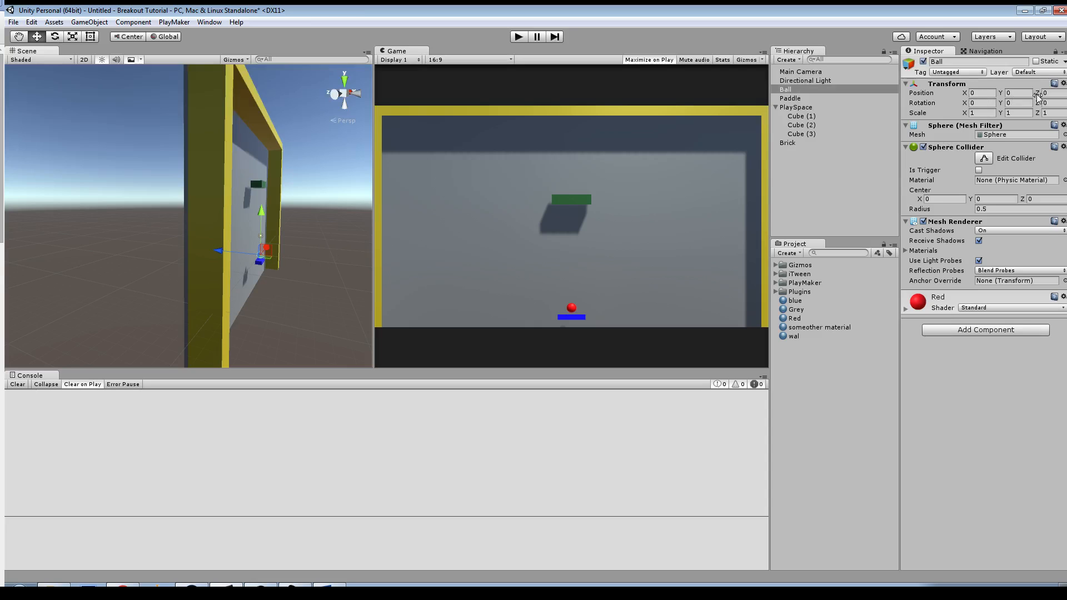
{"action": "left_click", "coordinate": [258, 265]}
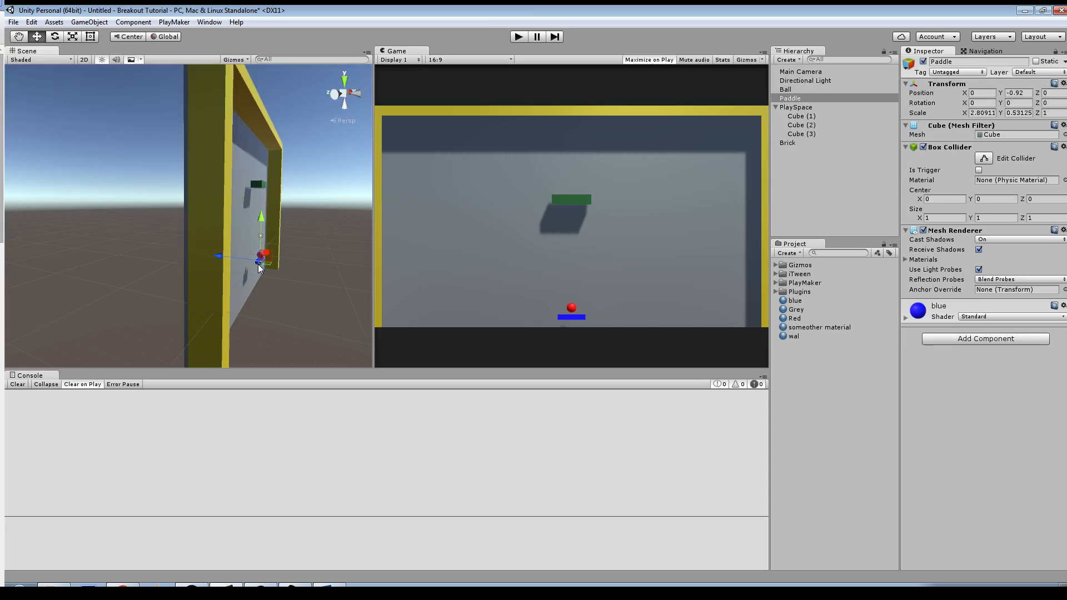
{"action": "left_click_drag", "start_coordinate": [324, 278], "coordinate": [245, 275], "text": "alt"}
{"action": "left_click", "coordinate": [276, 119]}
{"action": "left_click", "coordinate": [342, 182], "text": "shift"}
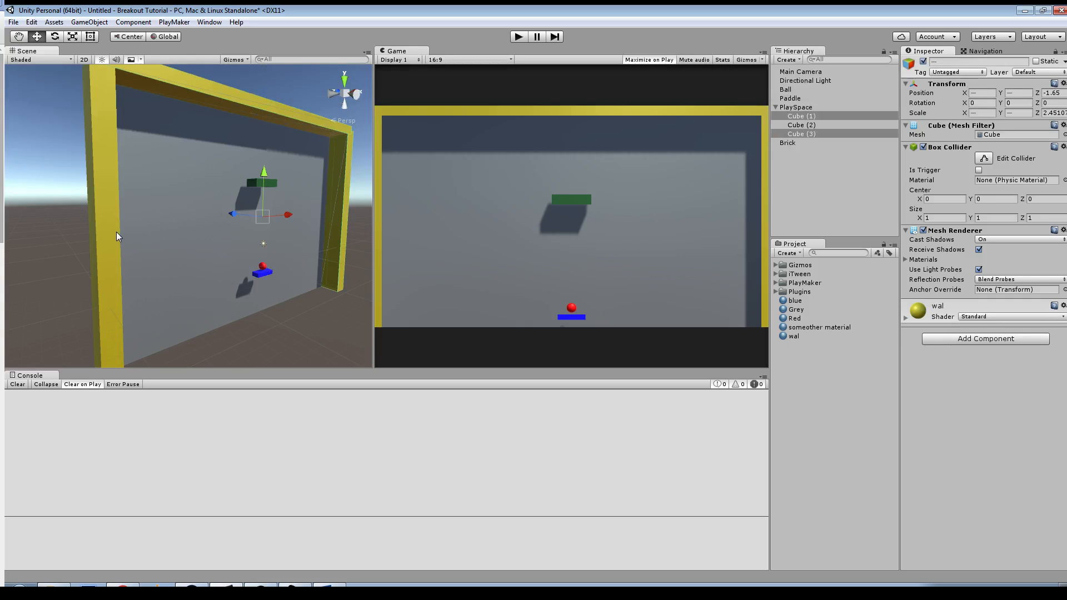
{"action": "left_click", "coordinate": [115, 231], "text": "shift"}
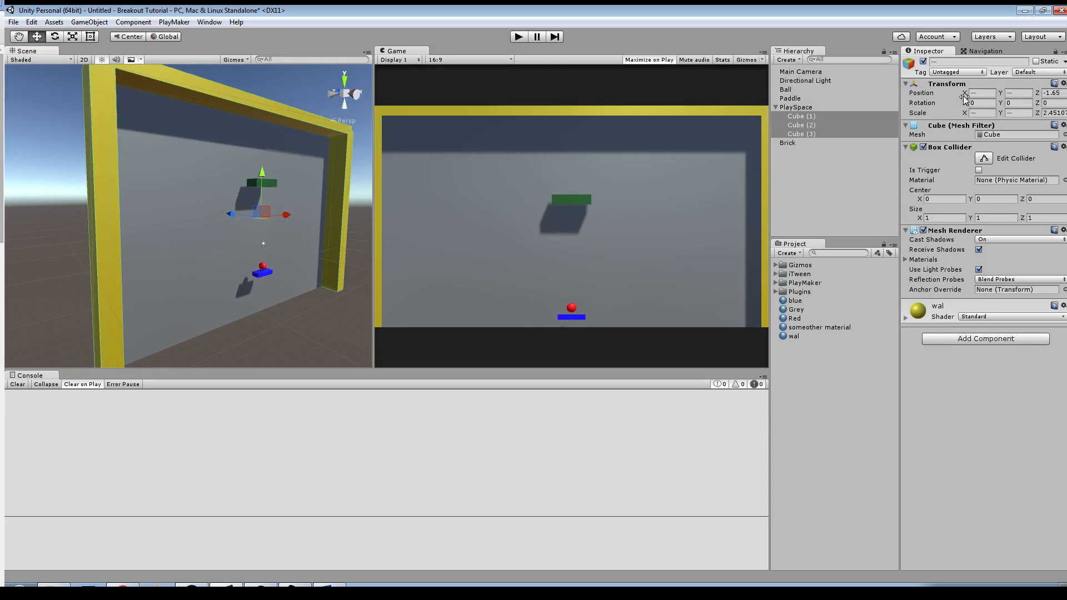
{"action": "left_click", "coordinate": [827, 107]}
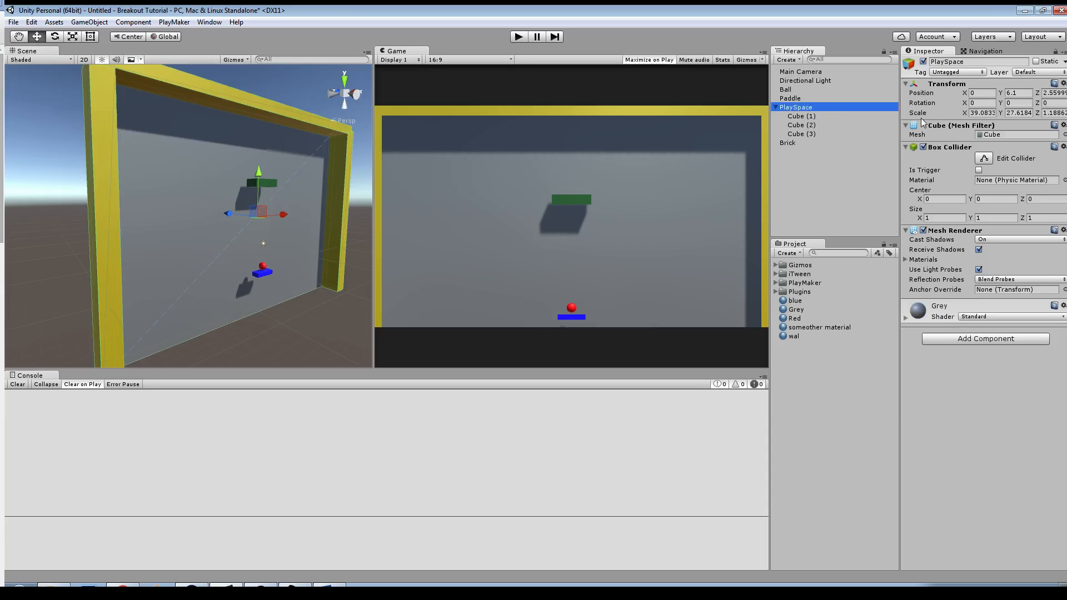
{"action": "left_click", "coordinate": [1020, 93]}
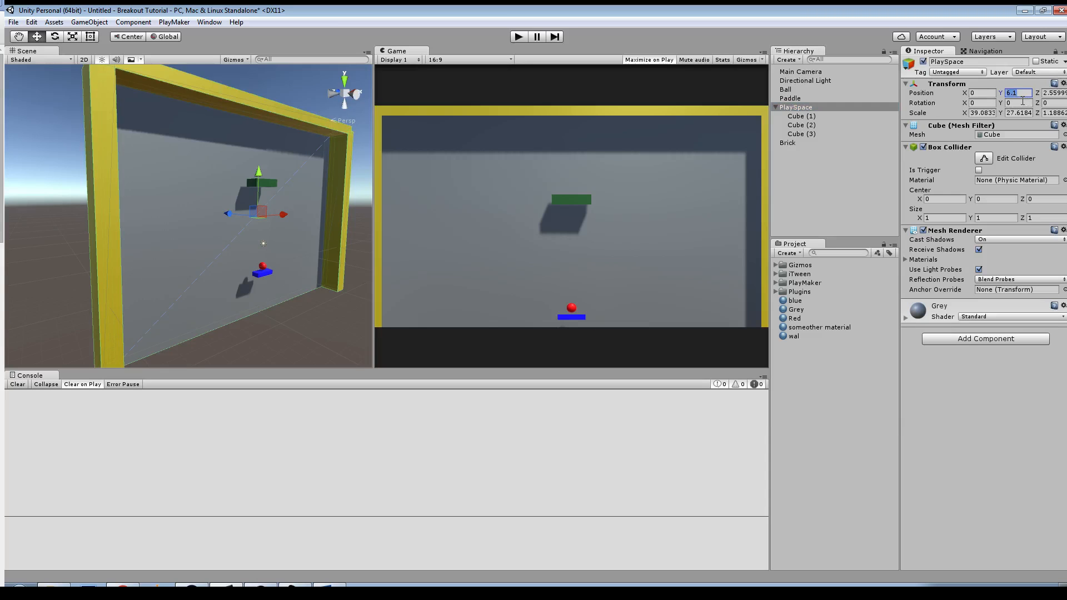
{"action": "left_click_drag", "start_coordinate": [243, 260], "coordinate": [364, 271], "text": "alt"}
{"action": "left_click", "coordinate": [282, 181]}
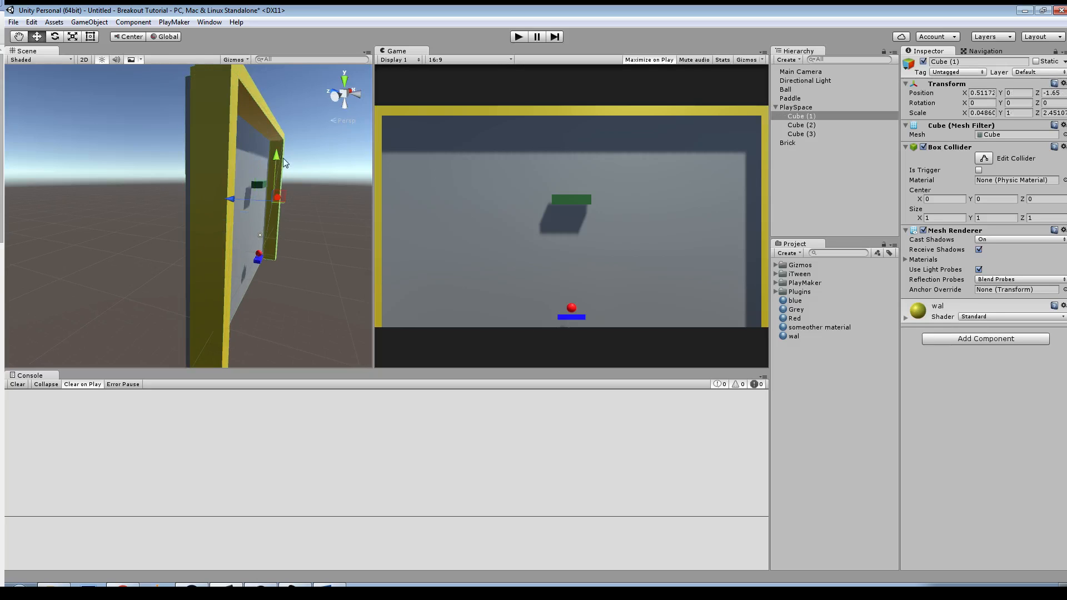
{"action": "left_click", "coordinate": [269, 129], "text": "shift"}
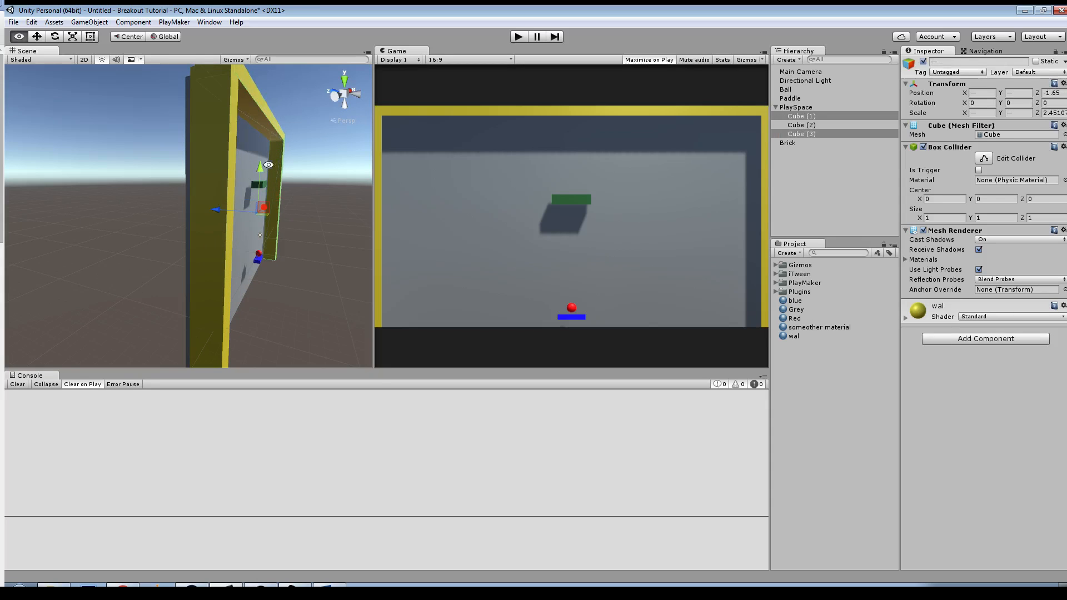
Step: Set the PlaySpace object's Z position to 2.5
{"action": "left_click_drag", "start_coordinate": [196, 181], "coordinate": [246, 160], "text": "alt"}
{"action": "left_click", "coordinate": [796, 108]}
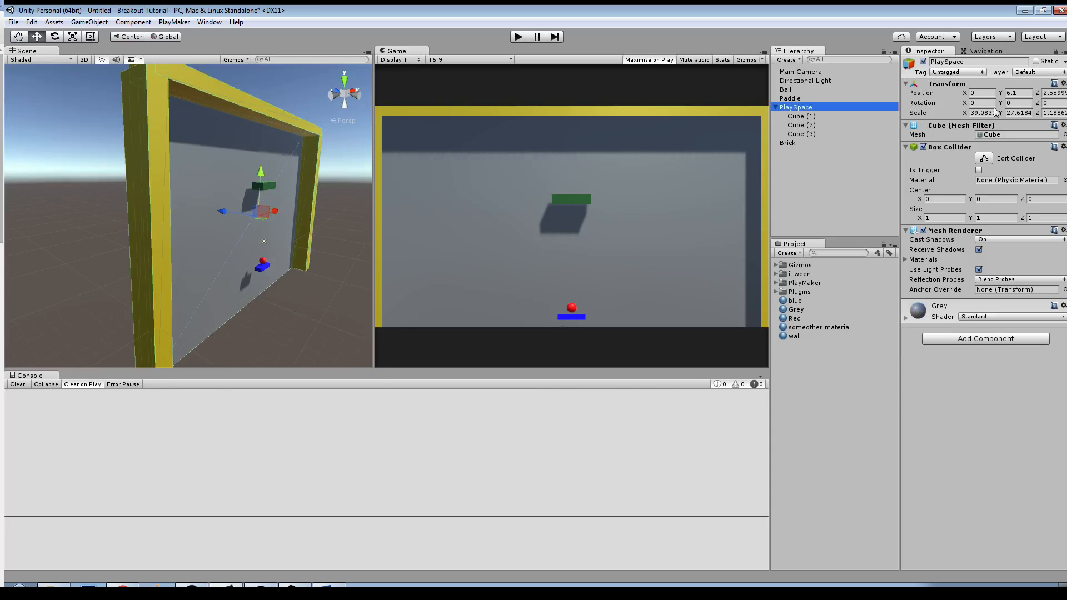
{"action": "left_click", "coordinate": [1053, 94]}
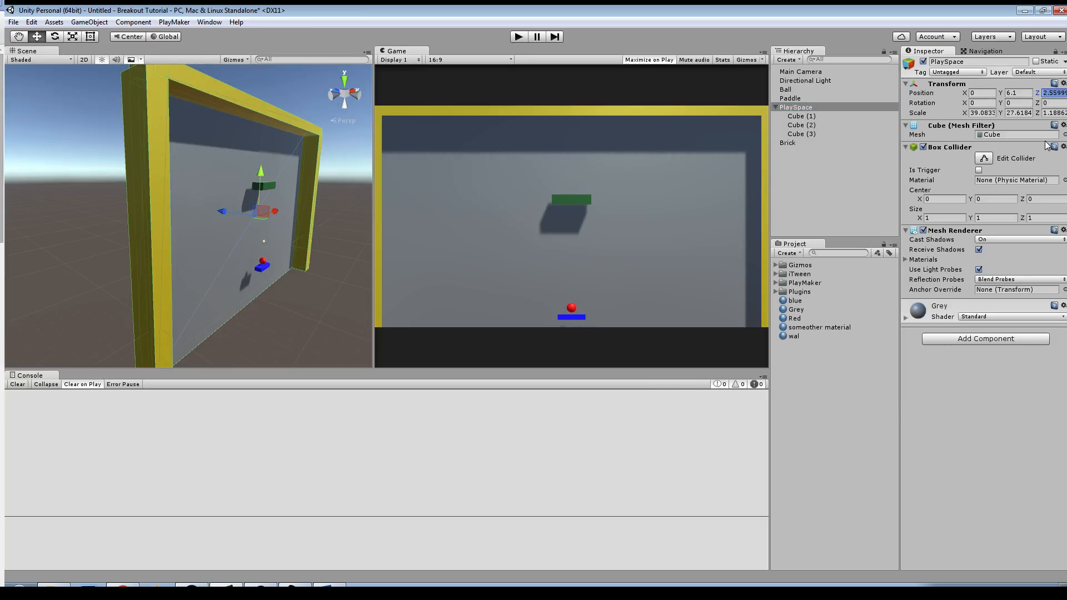
{"action": "type", "text": "2.5"}
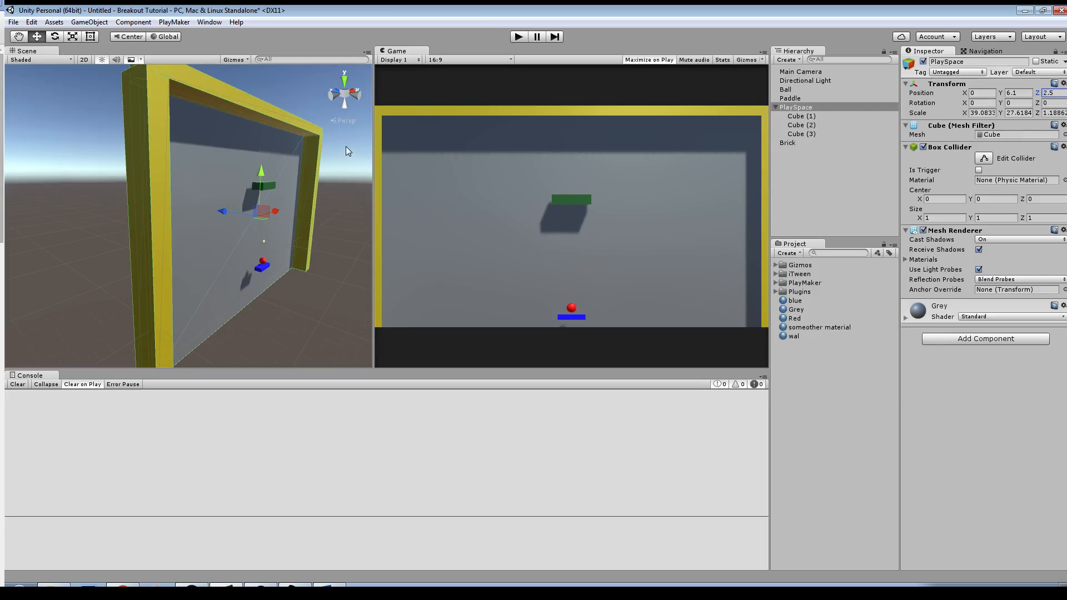
Step: Select the three walls inside PlaySpace and try a shared Z position of 2.5
{"action": "left_click", "coordinate": [311, 164]}
{"action": "left_click", "coordinate": [253, 116], "text": "shift"}
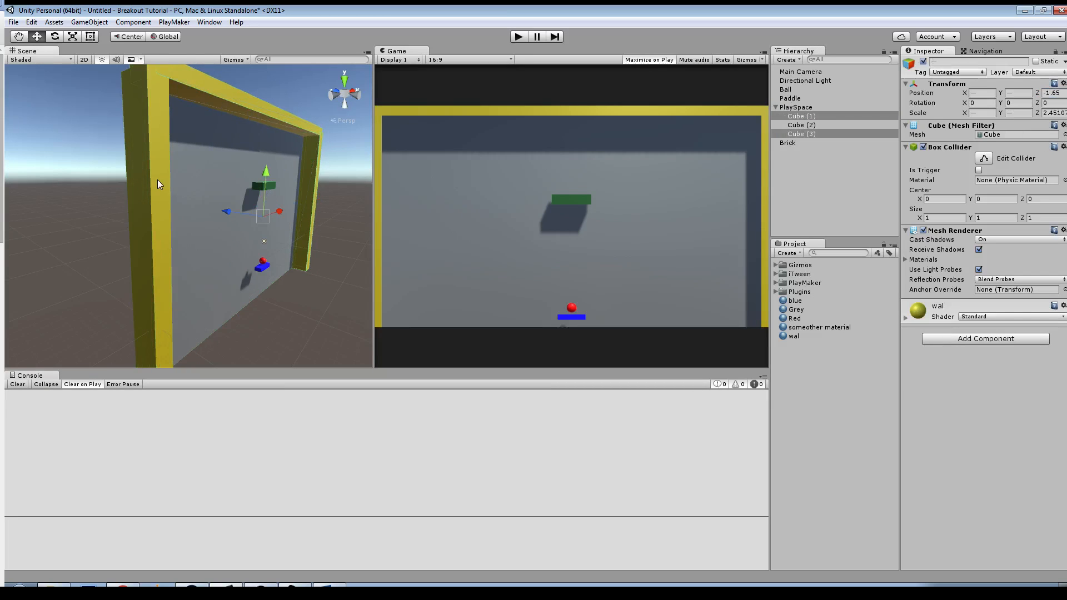
{"action": "left_click", "coordinate": [158, 179], "text": "shift"}
{"action": "left_click", "coordinate": [1051, 94]}
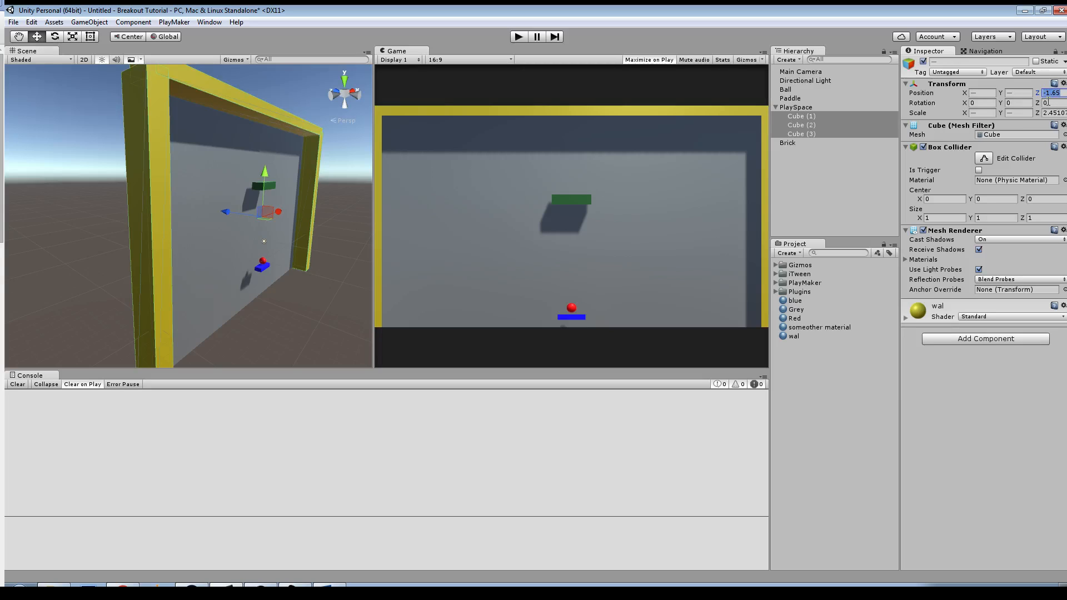
{"action": "type", "text": "2.5"}
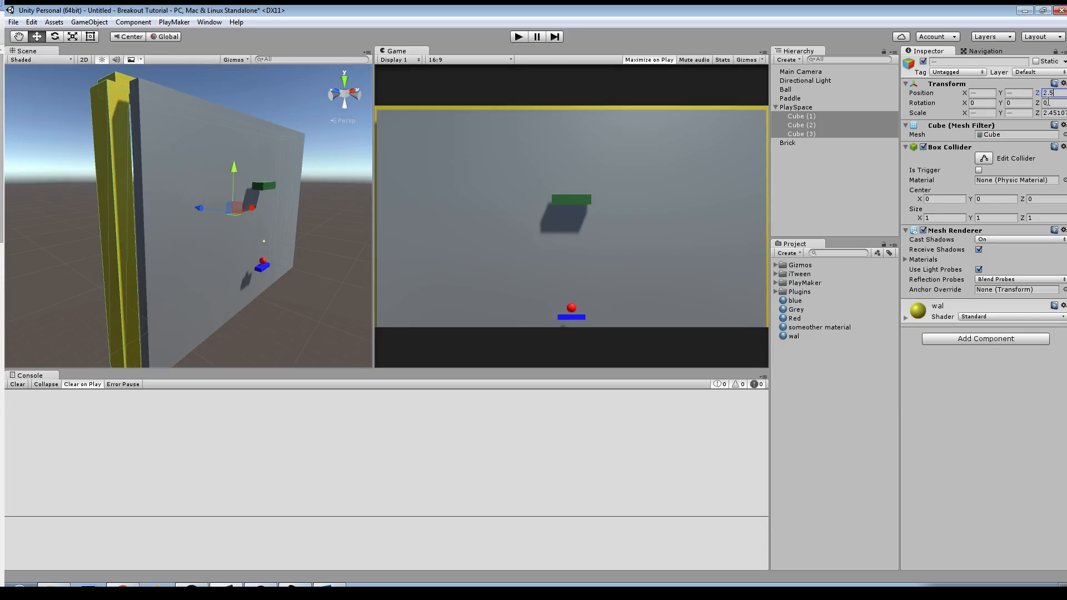
{"action": "key", "text": "Return"}
Step: Set the walls' shared Z position to -2.5 and adjust it by eye to about -1.41
{"action": "type", "text": "-"}
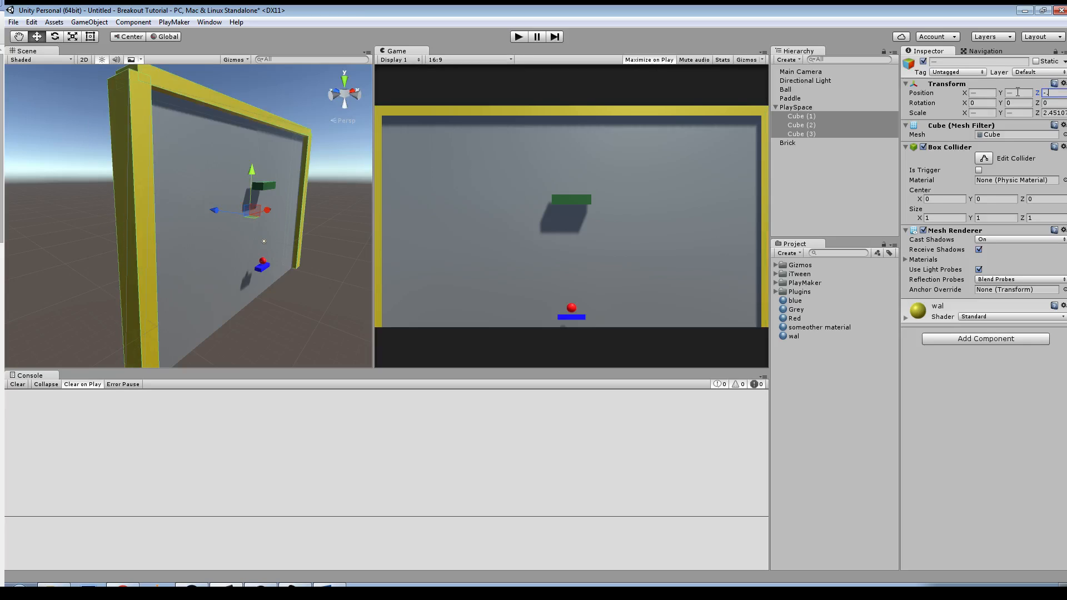
{"action": "type", "text": "2.5"}
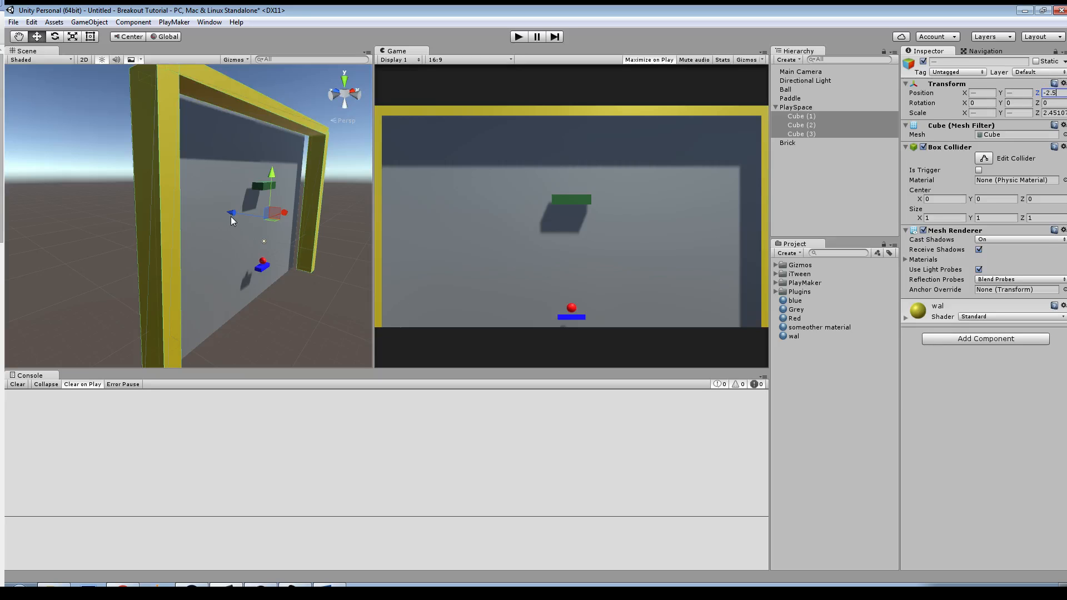
{"action": "left_click_drag", "start_coordinate": [231, 217], "coordinate": [221, 212]}
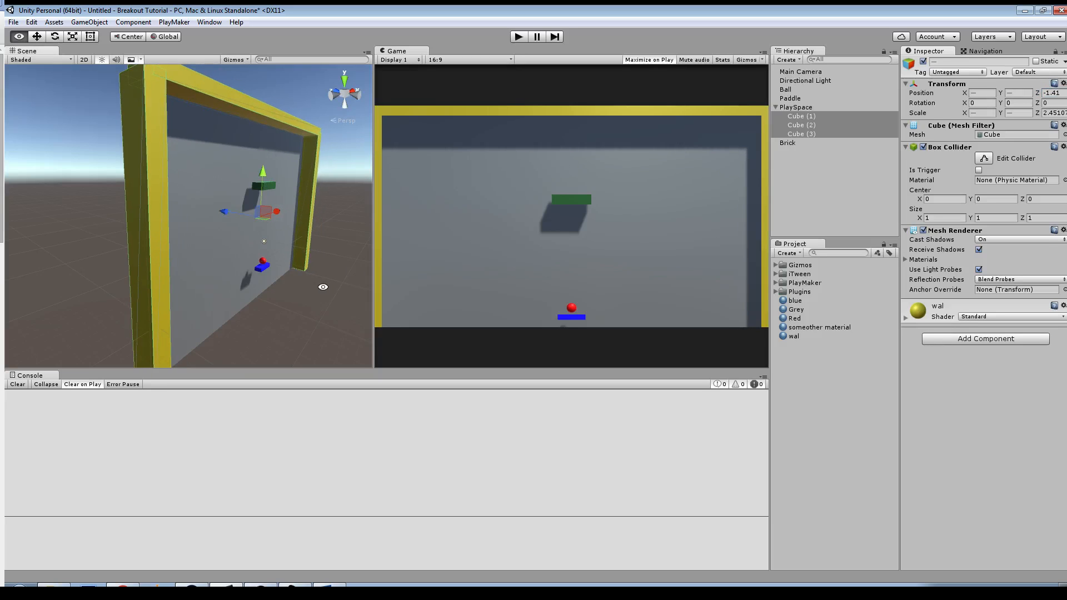
{"action": "left_click_drag", "start_coordinate": [323, 287], "coordinate": [230, 282], "text": "alt"}
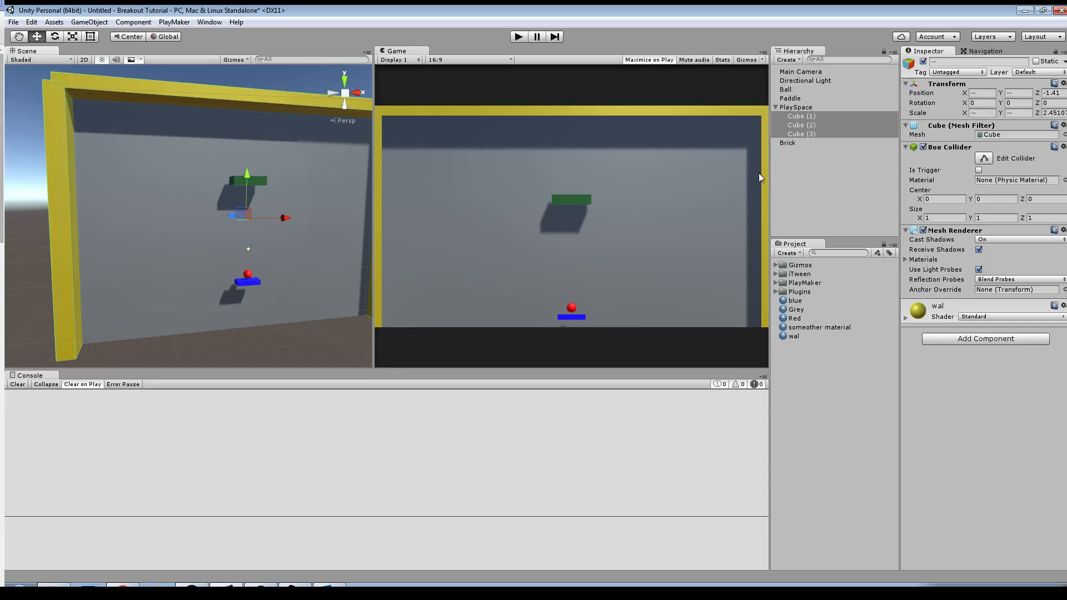
Step: Examine the ball and paddle from several angles to check how they sit in front of the PlaySpace
{"action": "left_click", "coordinate": [249, 275]}
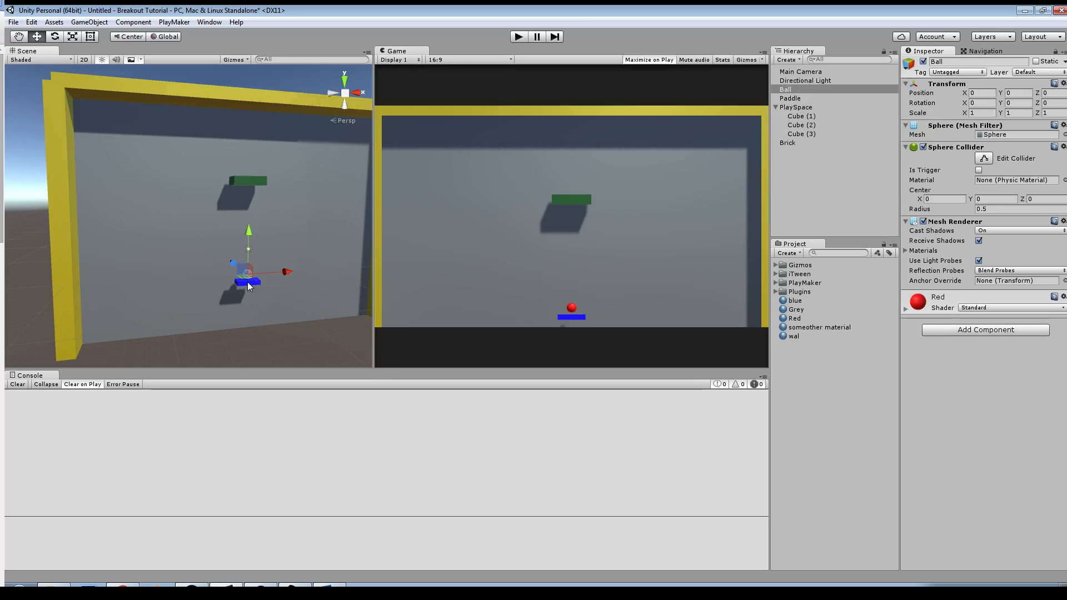
{"action": "left_click", "coordinate": [248, 283]}
{"action": "scroll", "coordinate": [331, 299], "scroll_direction": "up", "scroll_amount": 4}
{"action": "middle_click_drag", "start_coordinate": [320, 300], "coordinate": [250, 229]}
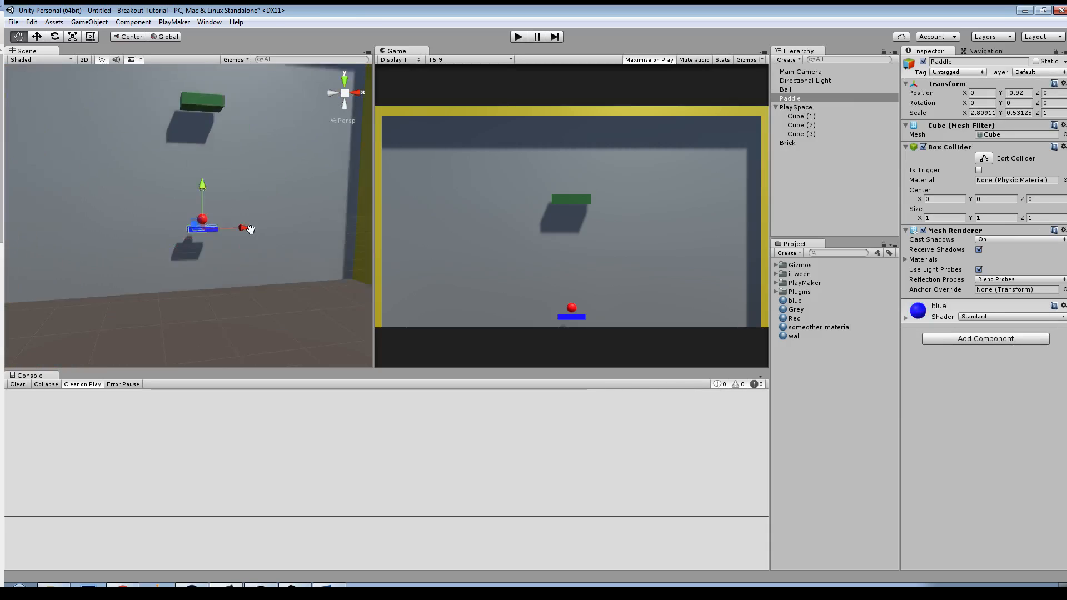
{"action": "key", "text": "f"}
{"action": "key", "text": "w"}
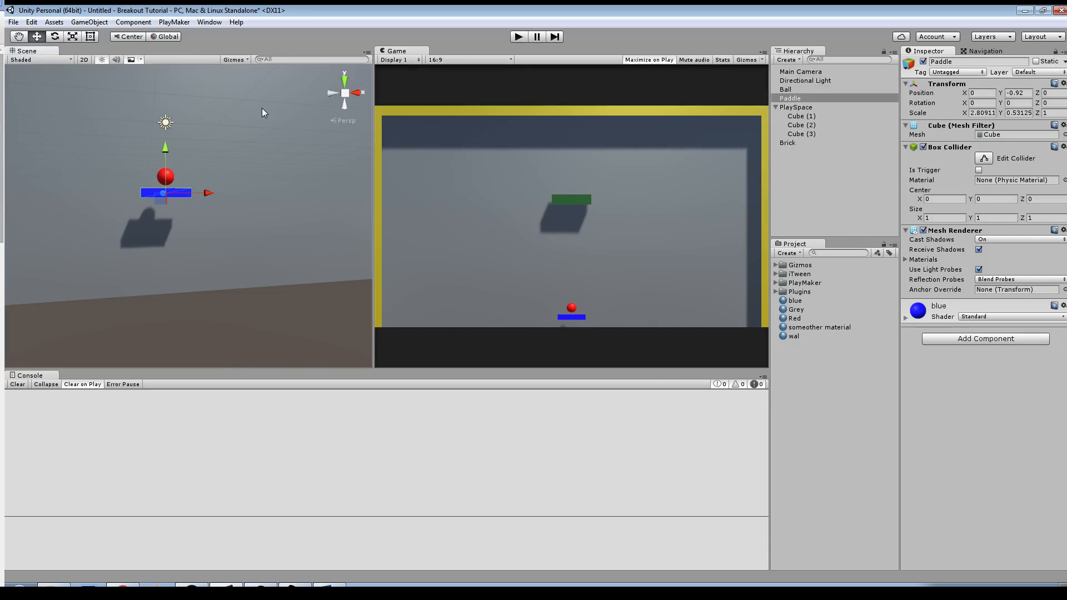
{"action": "left_click_drag", "start_coordinate": [179, 186], "coordinate": [270, 248], "text": "alt"}
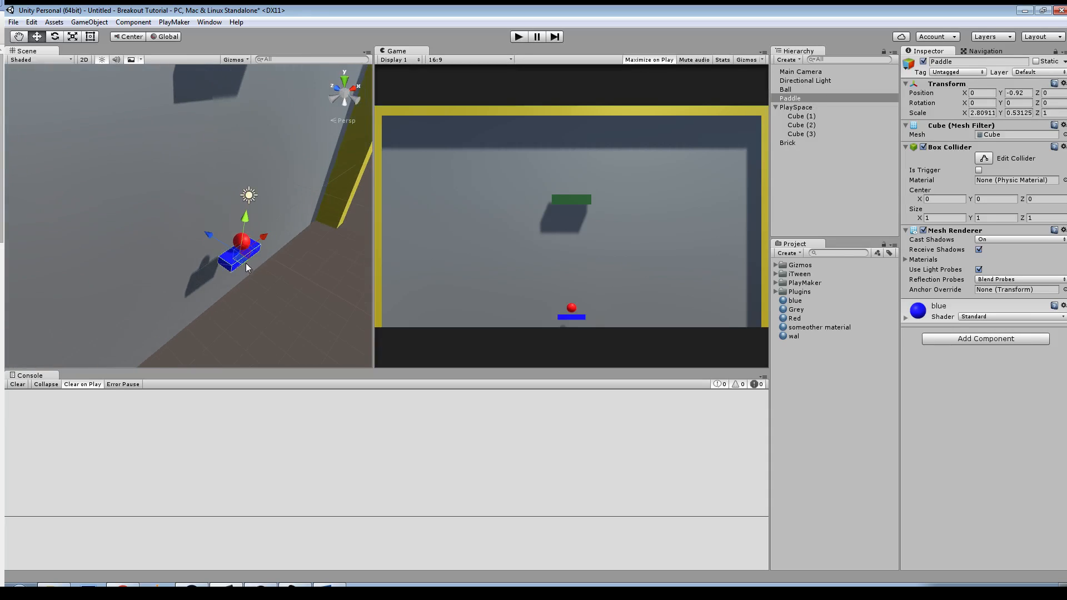
{"action": "key", "text": "r"}
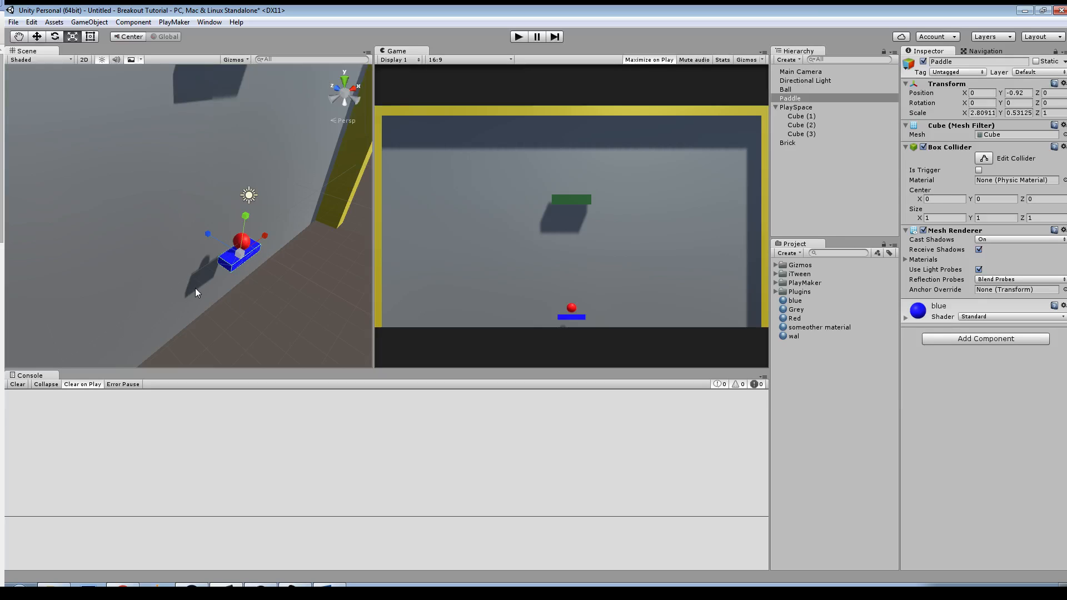
{"action": "left_click_drag", "start_coordinate": [228, 248], "coordinate": [251, 248], "text": "alt"}
{"action": "middle_click_drag", "start_coordinate": [251, 248], "coordinate": [209, 250]}
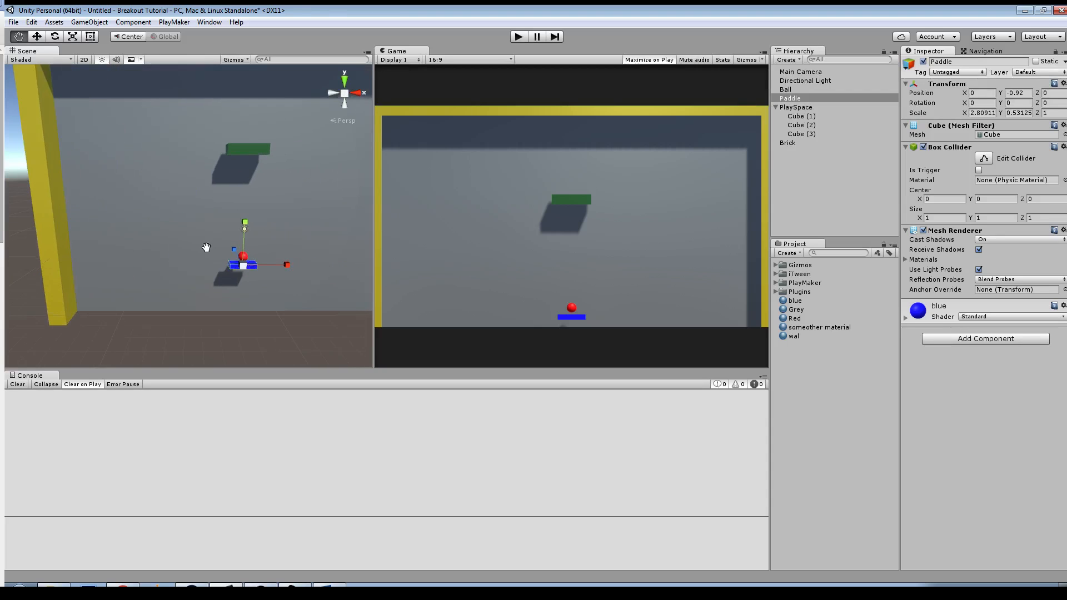
{"action": "right_click_drag", "start_coordinate": [209, 250], "coordinate": [279, 284], "text": "alt"}
{"action": "middle_click_drag", "start_coordinate": [279, 284], "coordinate": [211, 246]}
{"action": "right_click_drag", "start_coordinate": [211, 246], "coordinate": [223, 251], "text": "alt"}
{"action": "left_click_drag", "start_coordinate": [224, 252], "coordinate": [264, 254], "text": "alt"}
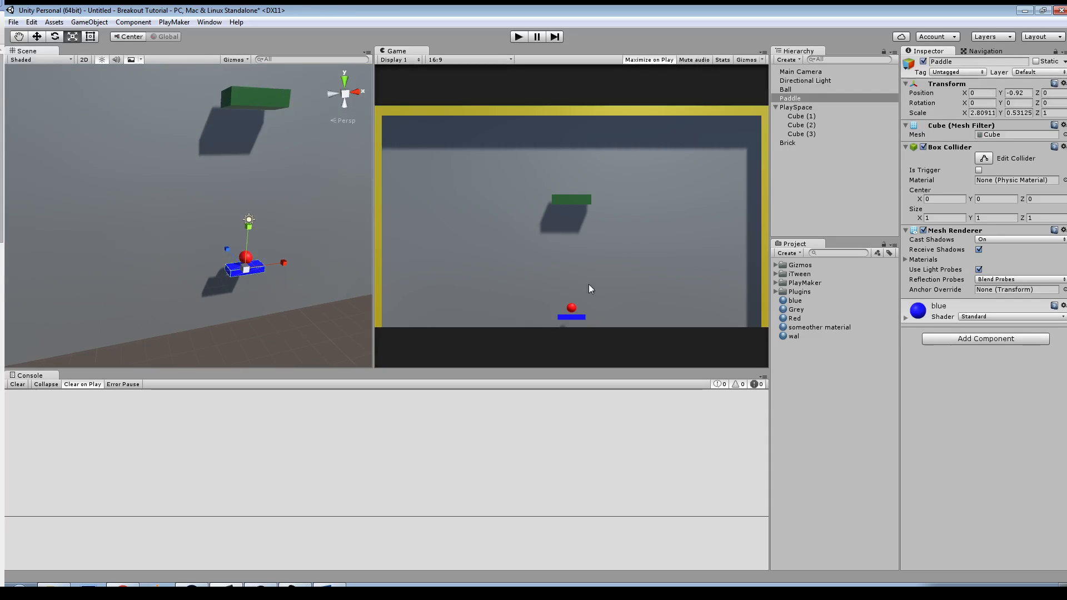
Step: Add a Rigidbody to the paddle, make it kinematic and disable its gravity
{"action": "left_click", "coordinate": [968, 339]}
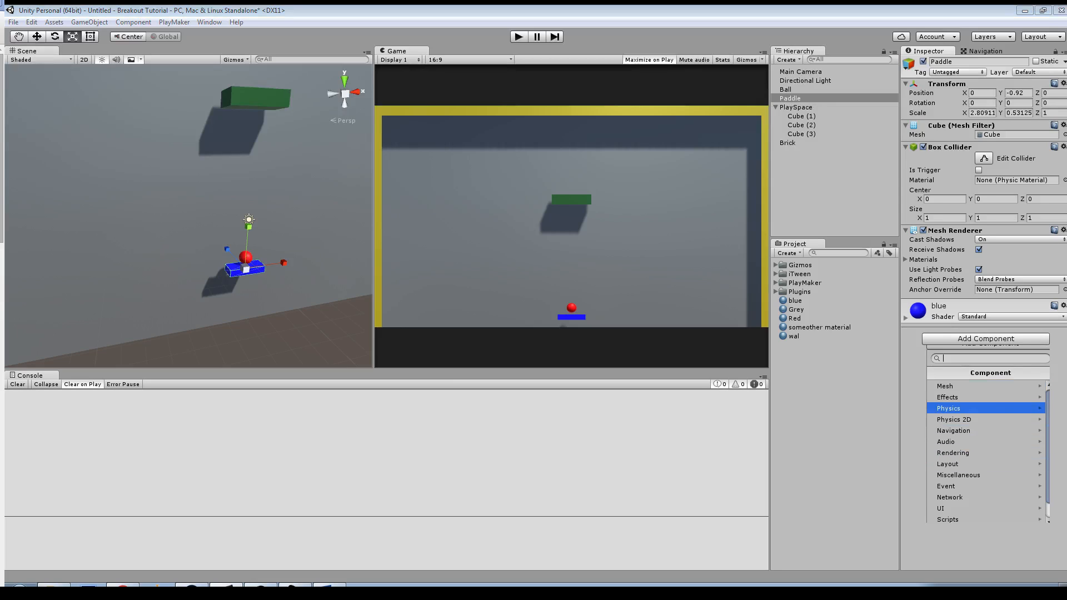
{"action": "left_click", "coordinate": [949, 408]}
{"action": "left_click", "coordinate": [945, 386]}
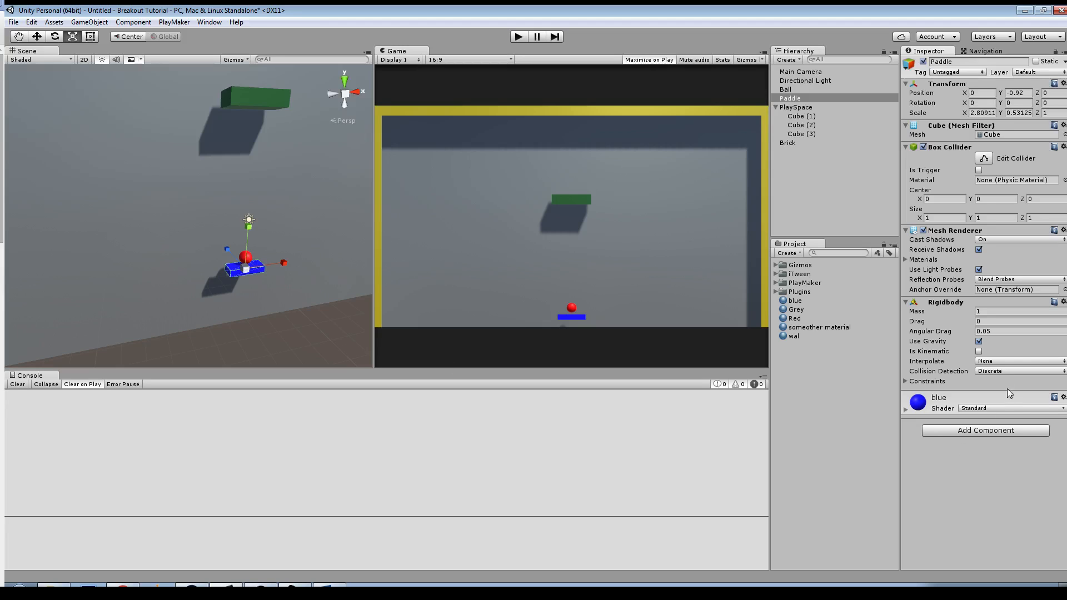
{"action": "left_click", "coordinate": [979, 352]}
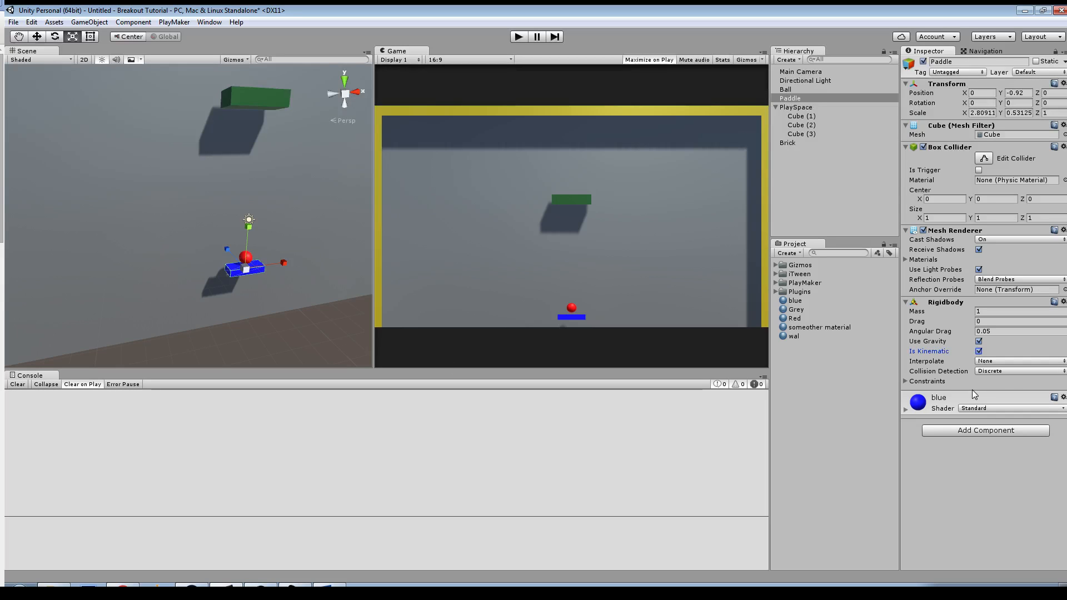
{"action": "left_click", "coordinate": [979, 342]}
Step: Add a Rigidbody physics component to the ball
{"action": "left_click", "coordinate": [791, 91]}
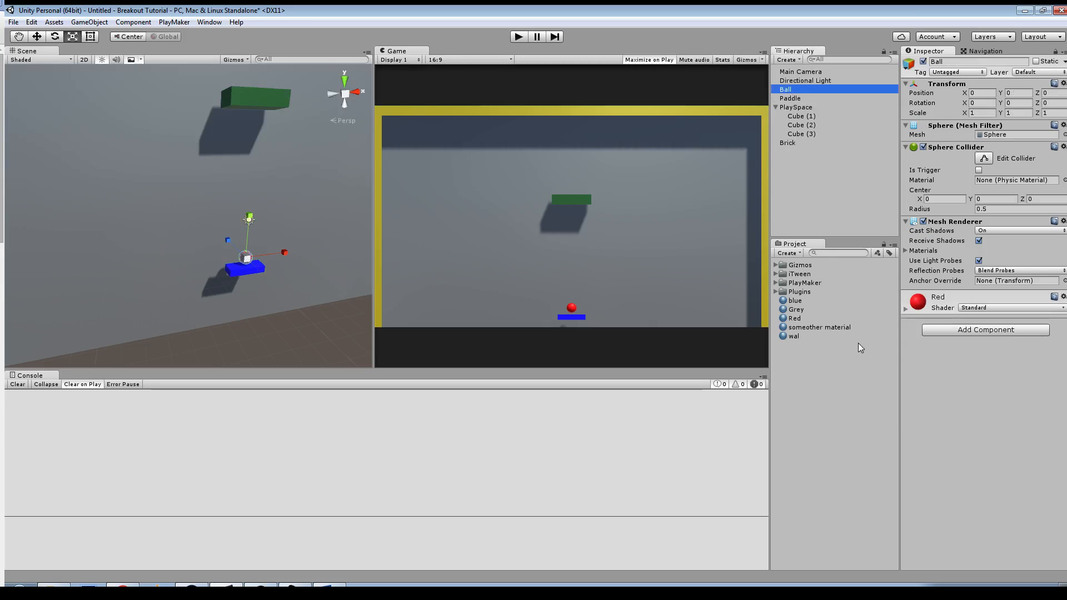
{"action": "left_click", "coordinate": [970, 329]}
{"action": "key", "text": "Down"}
{"action": "key", "text": "Down"}
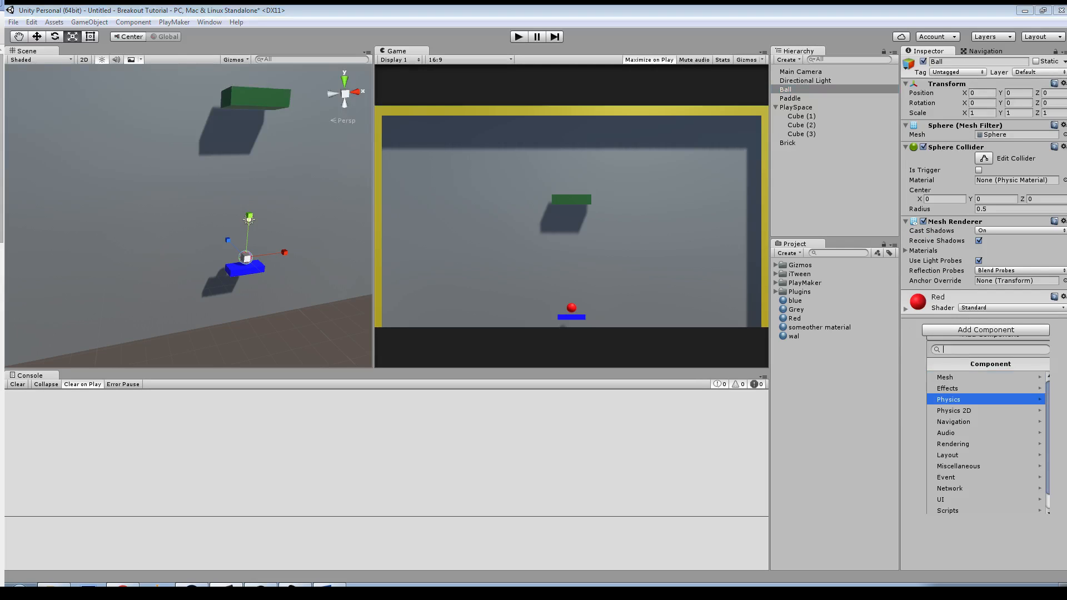
{"action": "key", "text": "Return"}
{"action": "left_click", "coordinate": [962, 377]}
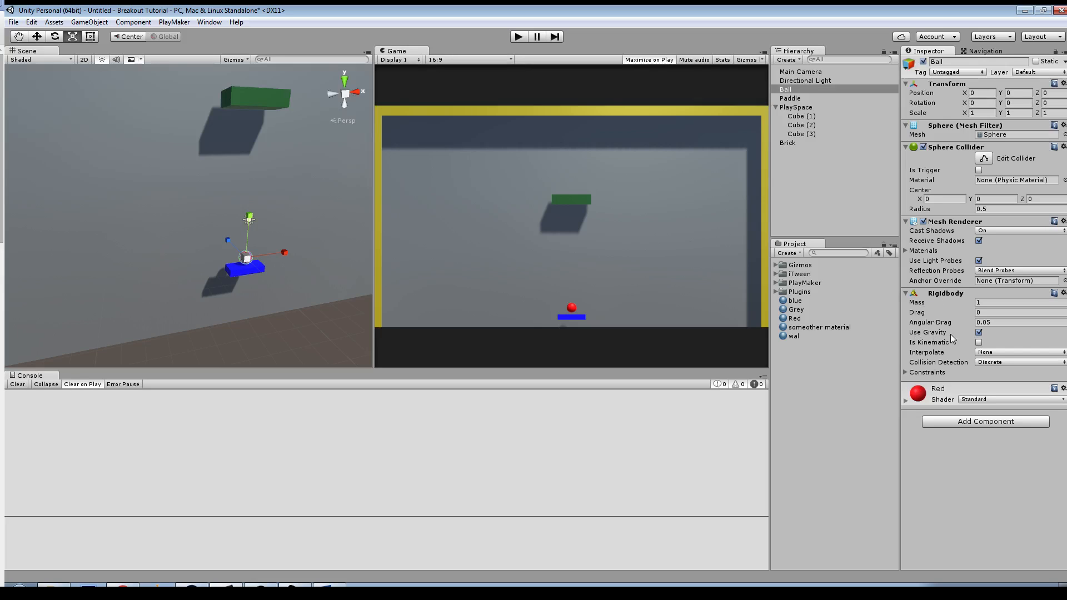
Step: Disable gravity on the ball's Rigidbody and set its angular drag to 0
{"action": "left_click", "coordinate": [979, 332]}
{"action": "left_click", "coordinate": [1002, 324]}
{"action": "double_click", "coordinate": [1002, 323]}
Step: Freeze the ball's Z position in its Rigidbody constraints
{"action": "key", "text": "alt"}
{"action": "left_click_drag", "start_coordinate": [289, 295], "coordinate": [306, 264], "text": "alt"}
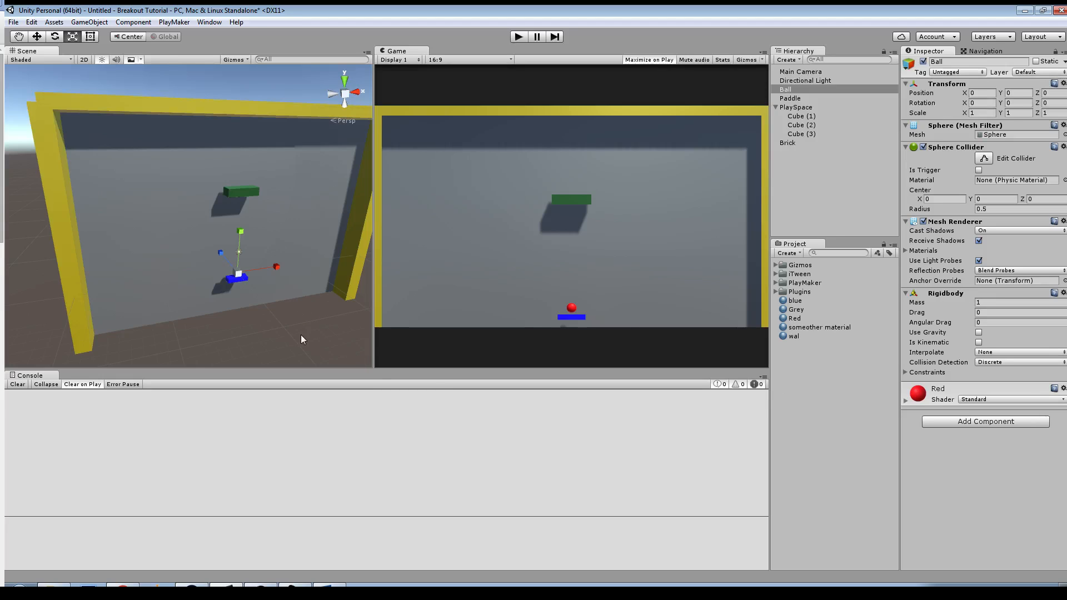
{"action": "left_click", "coordinate": [907, 373]}
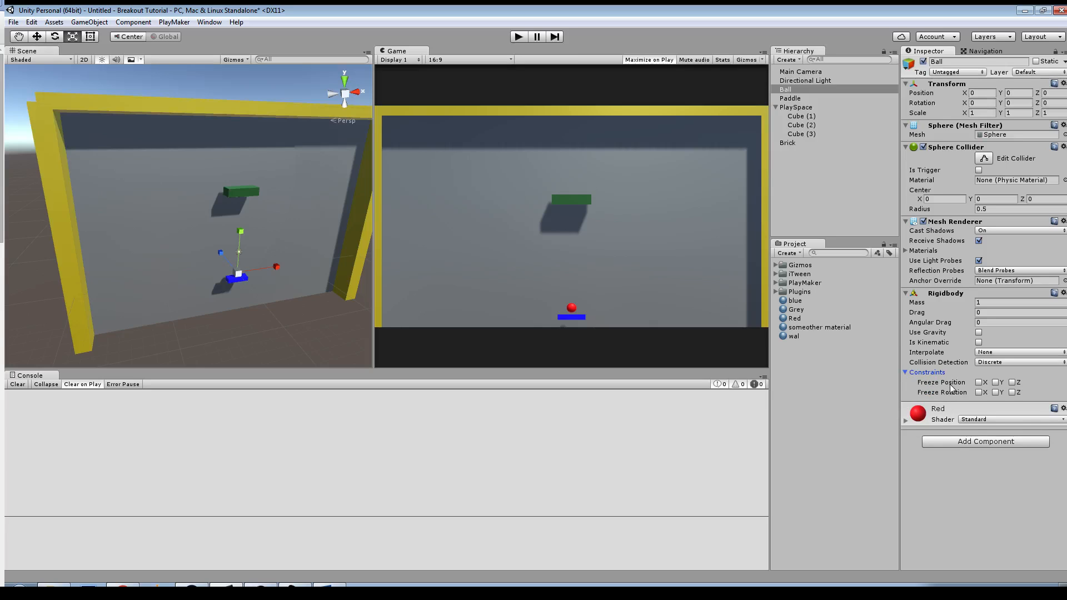
{"action": "left_click", "coordinate": [1013, 382]}
Step: Try moving the ball along its Z axis from a side view and undo the move
{"action": "left_click_drag", "start_coordinate": [339, 273], "coordinate": [378, 247], "text": "alt"}
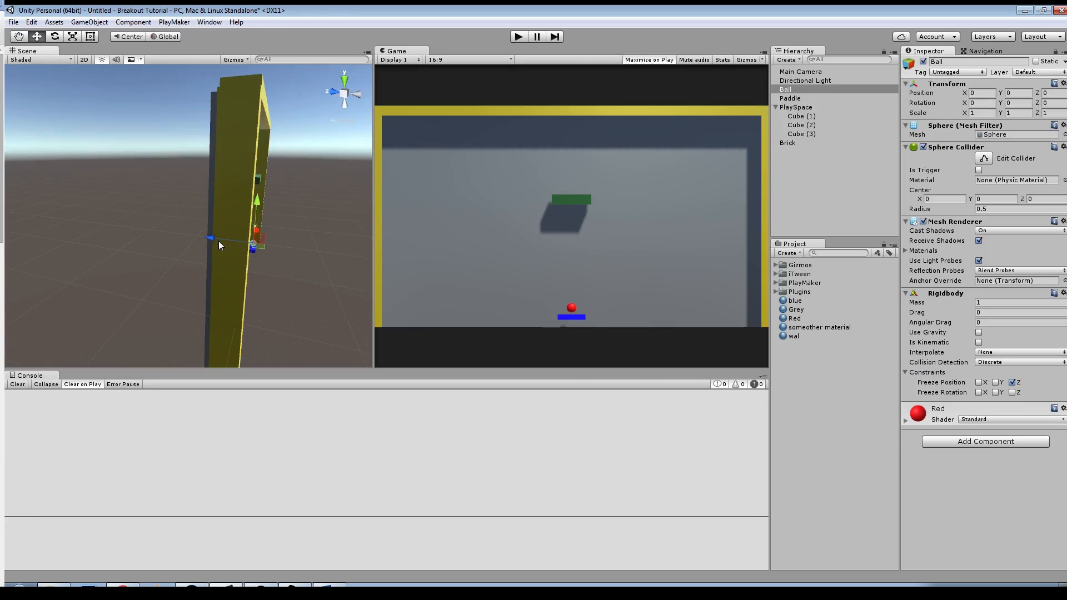
{"action": "mouse_move", "coordinate": [208, 238]}
{"action": "left_mouse_down"}
{"action": "mouse_move", "coordinate": [226, 238]}
{"action": "mouse_move", "coordinate": [152, 232]}
{"action": "mouse_move", "coordinate": [236, 255]}
{"action": "mouse_move", "coordinate": [222, 251]}
{"action": "left_mouse_up"}
{"action": "key", "text": "ctrl+z"}
{"action": "left_click_drag", "start_coordinate": [351, 257], "coordinate": [281, 264], "text": "alt"}
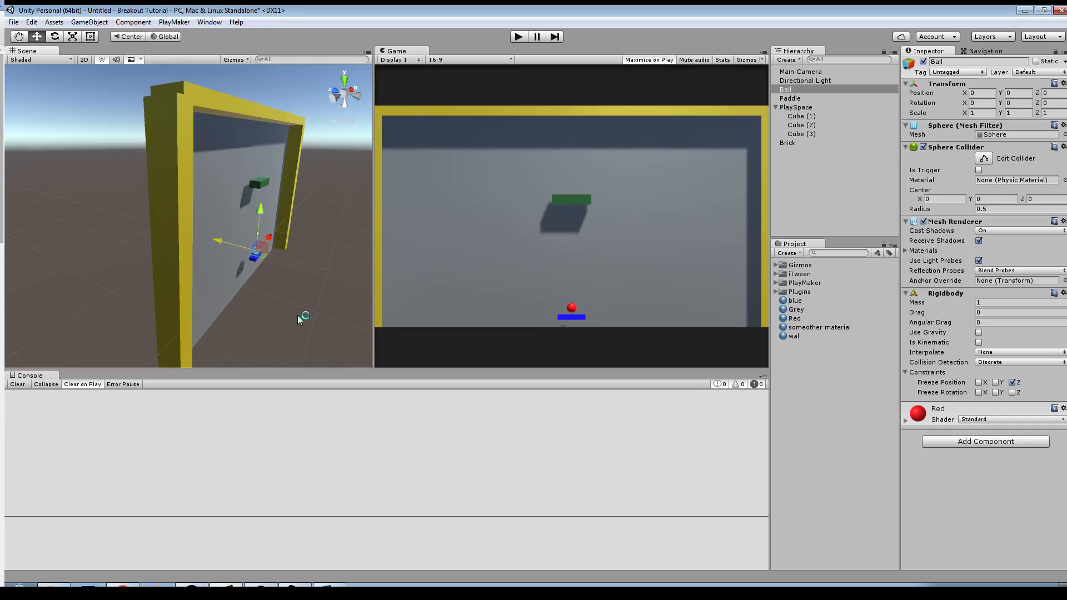
{"action": "left_click_drag", "start_coordinate": [292, 315], "coordinate": [289, 289], "text": "alt"}
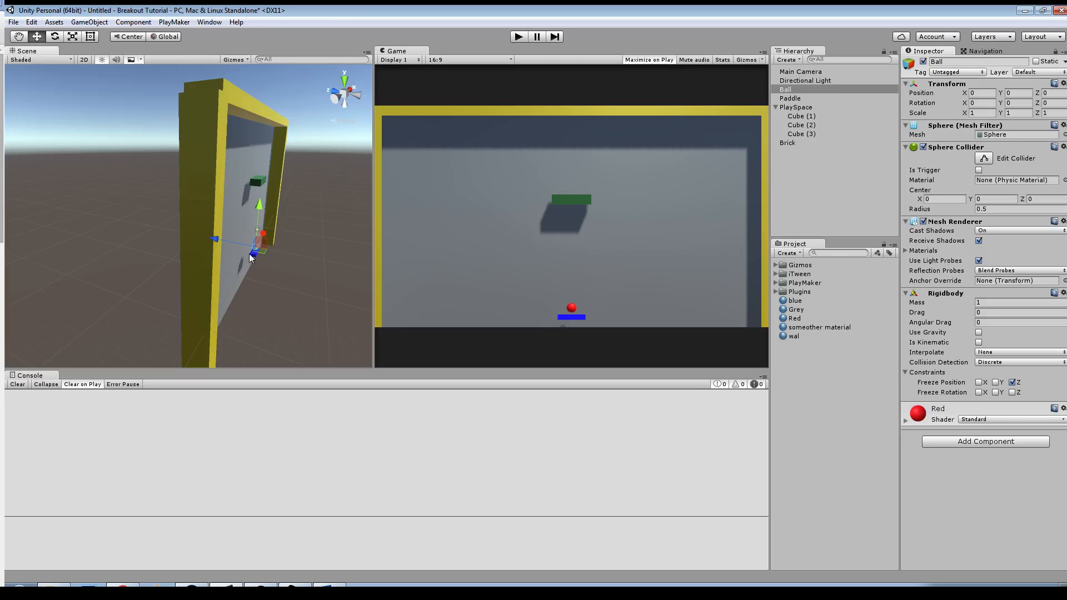
{"action": "left_click_drag", "start_coordinate": [318, 277], "coordinate": [212, 226], "text": "alt"}
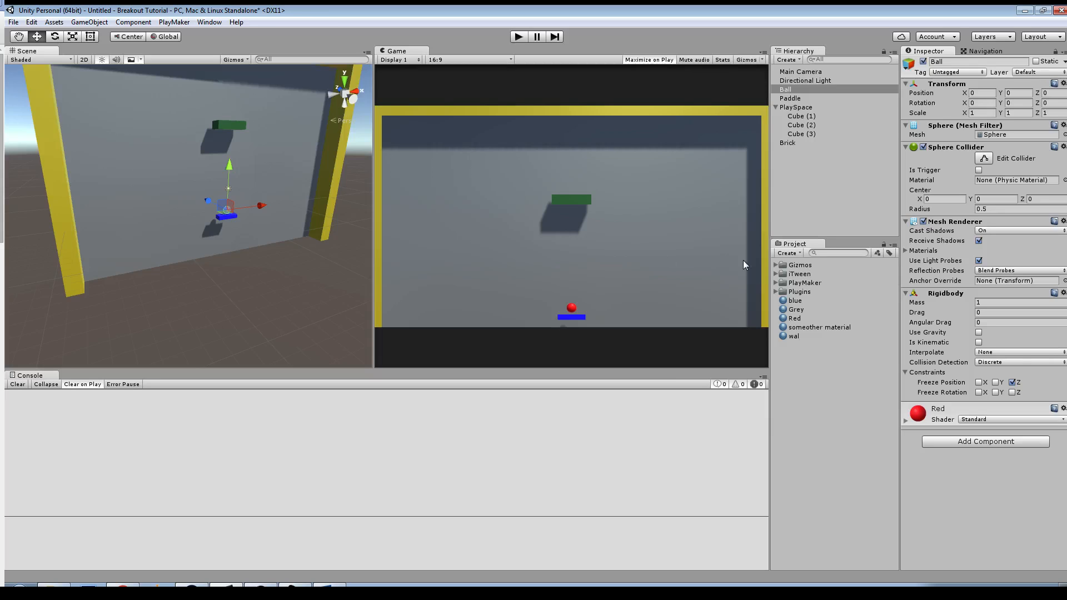
{"action": "left_click", "coordinate": [796, 108]}
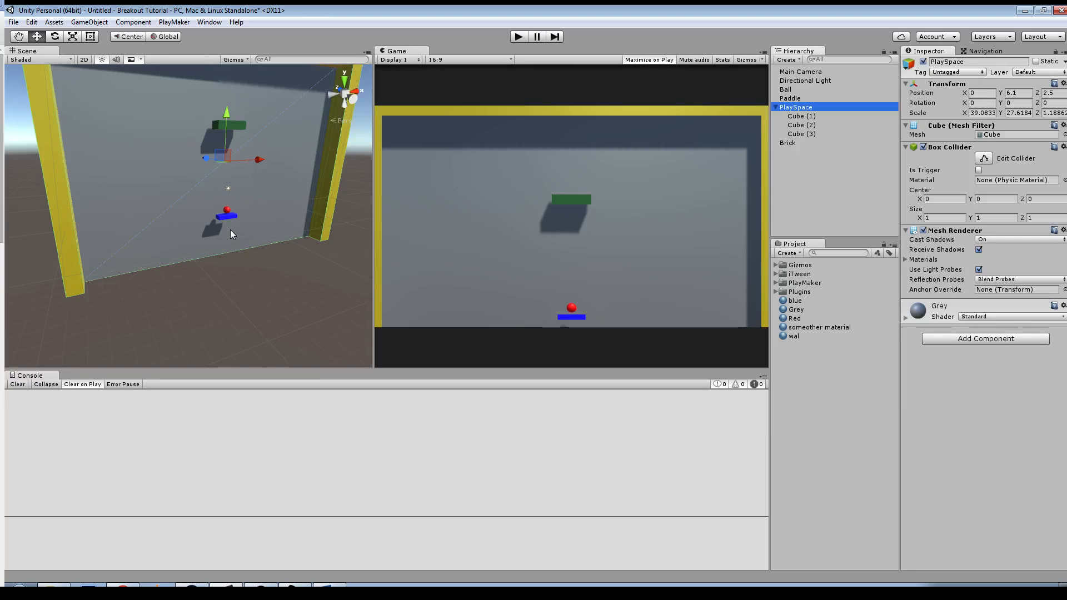
Step: Open the PlayMaker editor with the ball selected and dock it enlarged beside the Console
{"action": "left_click", "coordinate": [227, 210]}
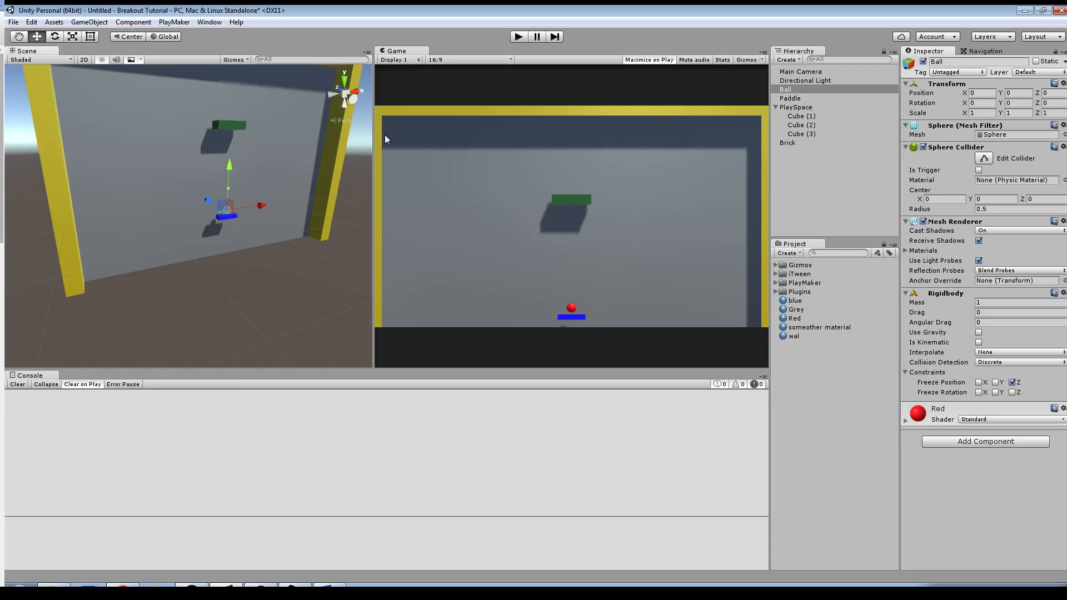
{"action": "left_click", "coordinate": [164, 23]}
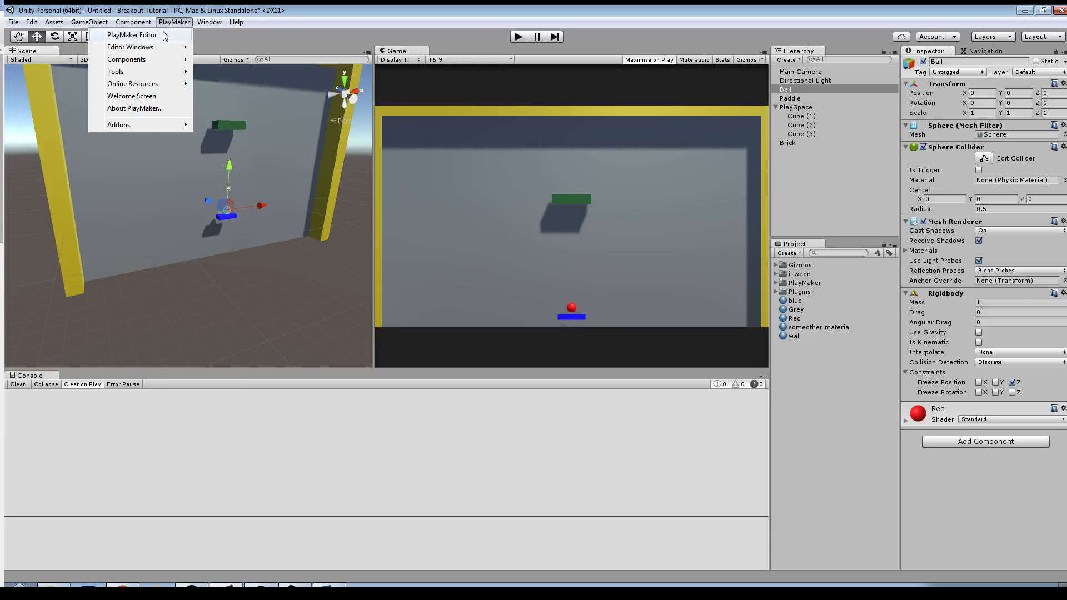
{"action": "left_click", "coordinate": [164, 35]}
{"action": "left_click_drag", "start_coordinate": [166, 34], "coordinate": [432, 327]}
{"action": "left_click", "coordinate": [660, 326]}
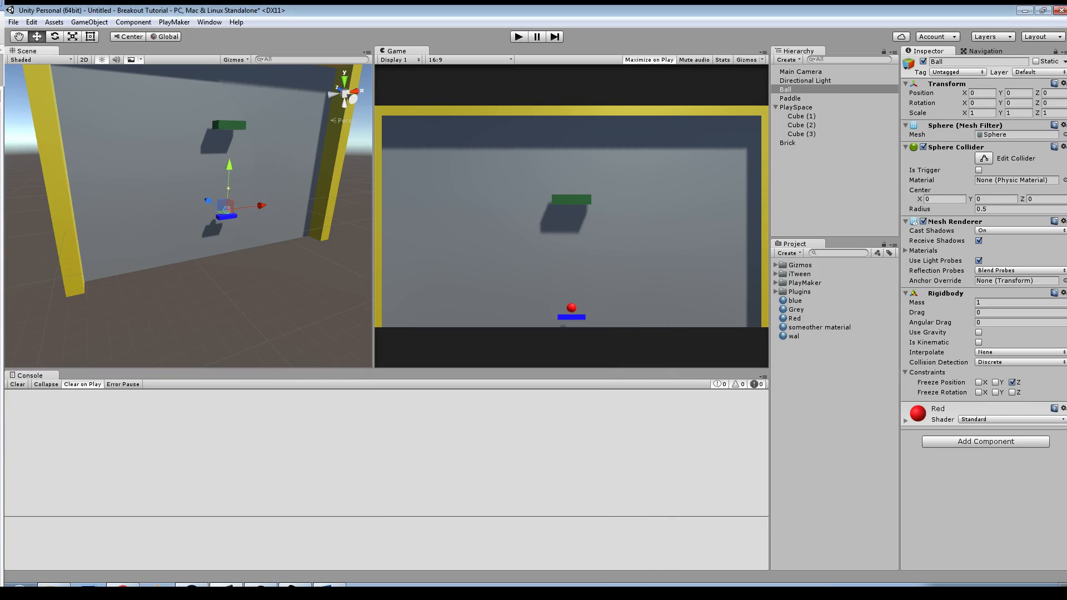
{"action": "left_click_drag", "start_coordinate": [0, 95], "coordinate": [229, 263]}
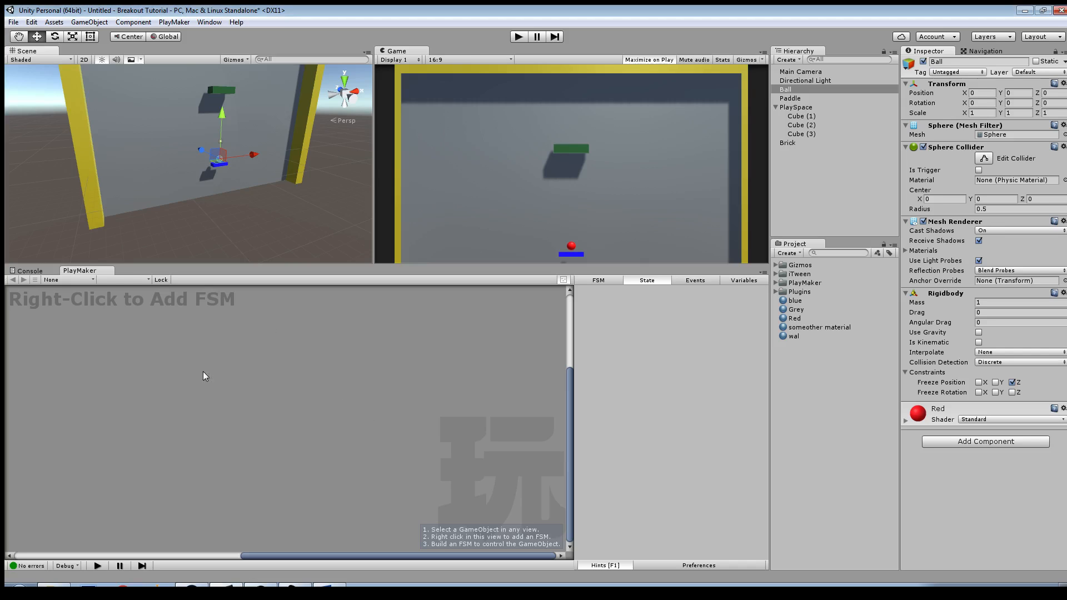
Step: Add a PlayMaker FSM to the ball and name it Ball_Move
{"action": "right_click", "coordinate": [215, 382]}
{"action": "left_click", "coordinate": [233, 388]}
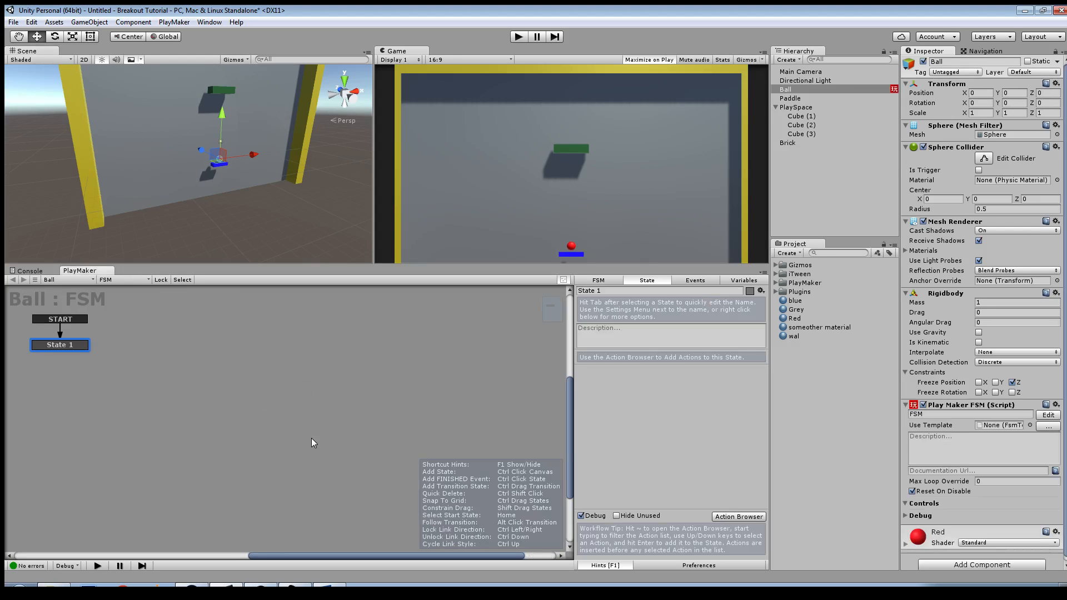
{"action": "left_click", "coordinate": [597, 281]}
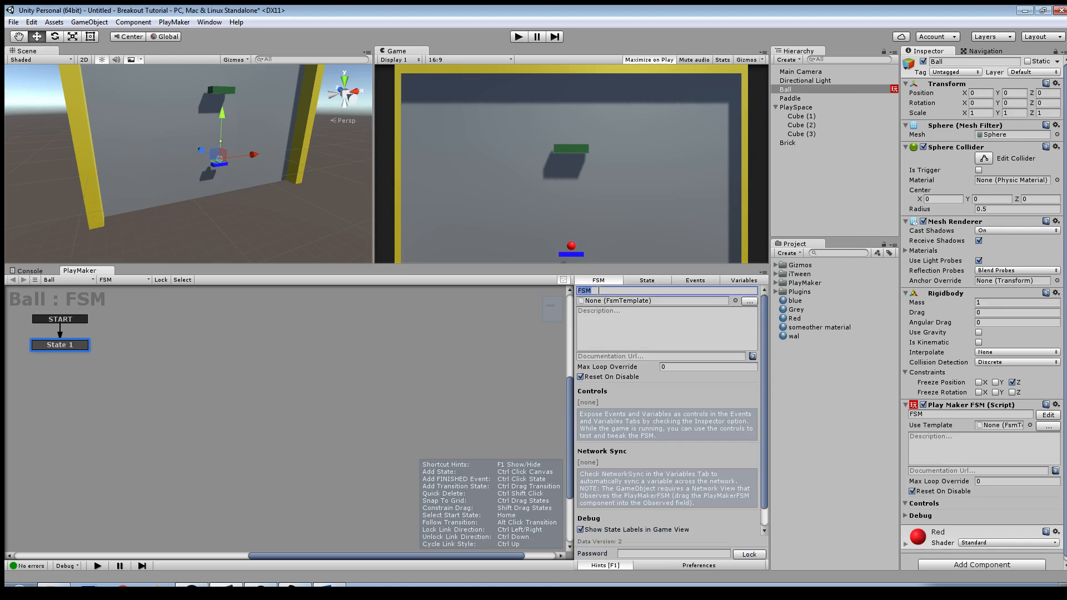
{"action": "key", "text": "BackSpace"}
{"action": "type", "text": "BALL"}
{"action": "key", "text": "BackSpace"}
{"action": "key", "text": "BackSpace"}
{"action": "key", "text": "BackSpace"}
{"action": "key", "text": "BackSpace"}
{"action": "type", "text": "Ball_Move"}
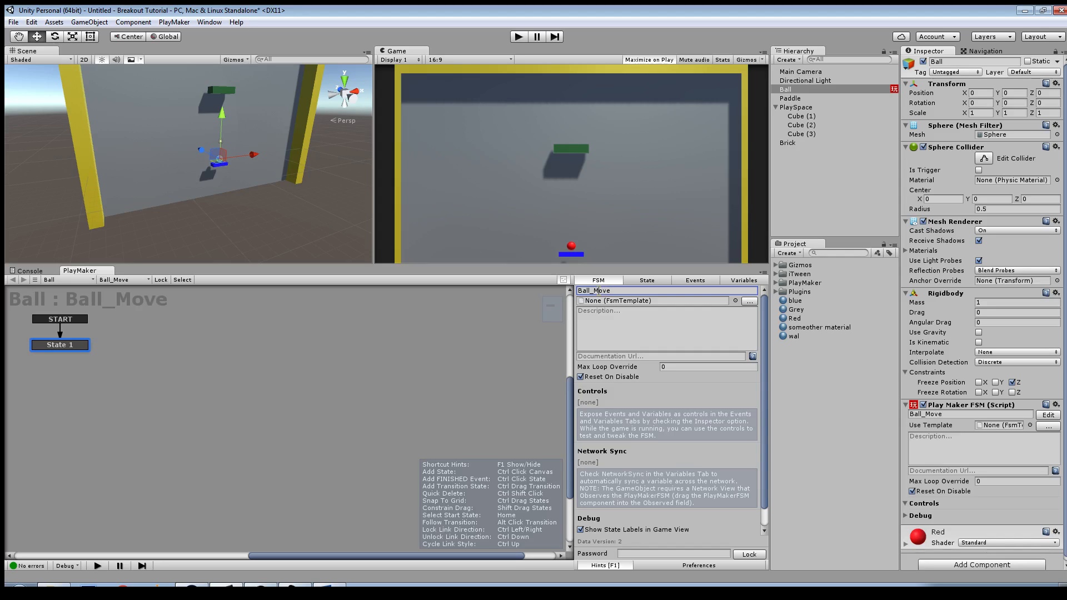
Step: Add the Set Velocity physics action to State 1 of the Ball_Move FSM
{"action": "left_click", "coordinate": [81, 345]}
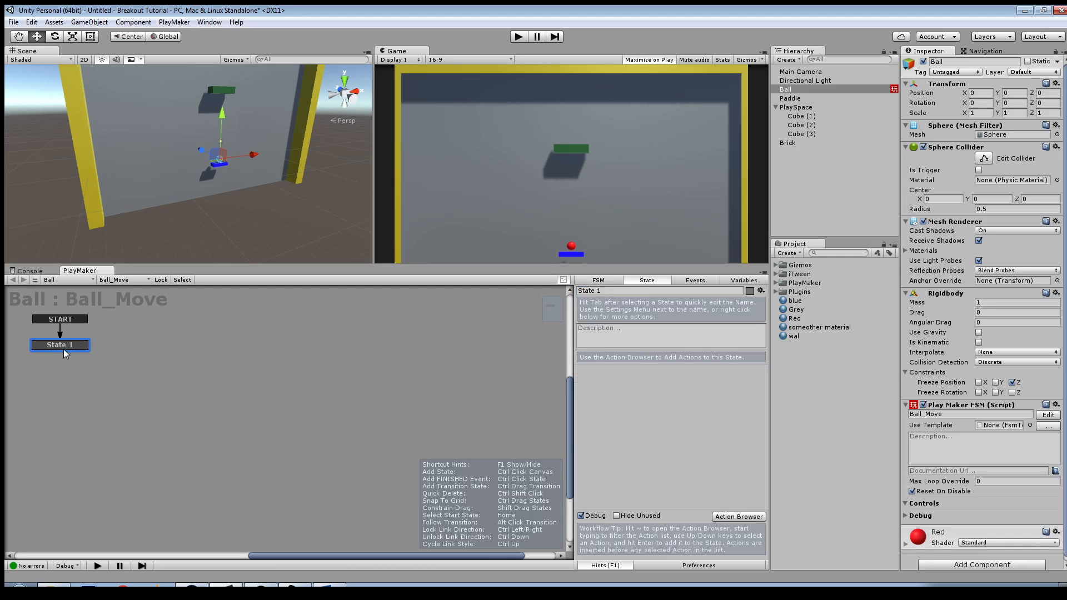
{"action": "left_click", "coordinate": [732, 517]}
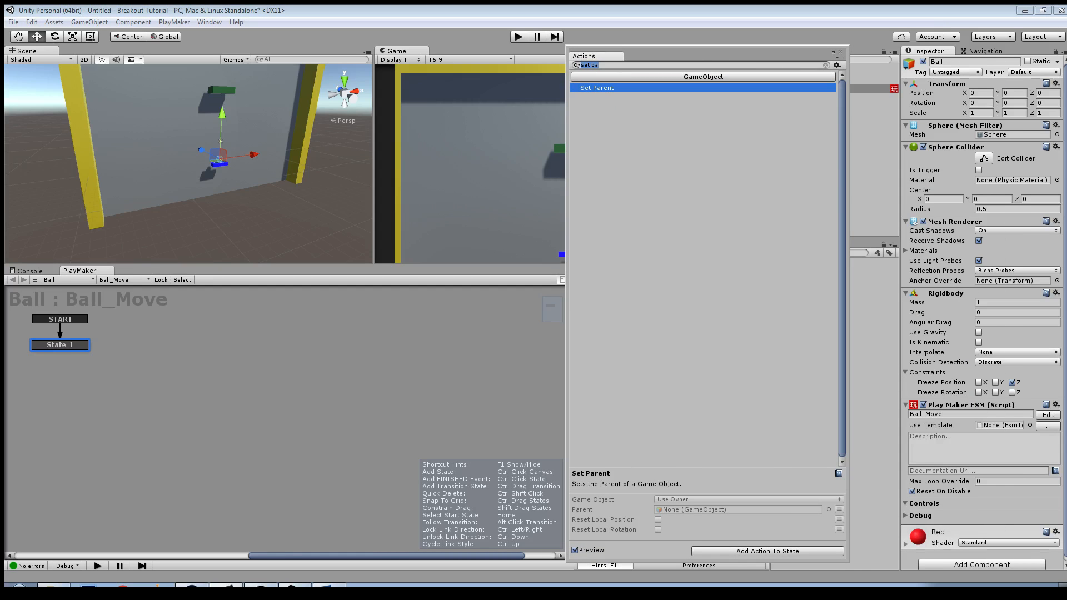
{"action": "type", "text": "set vel"}
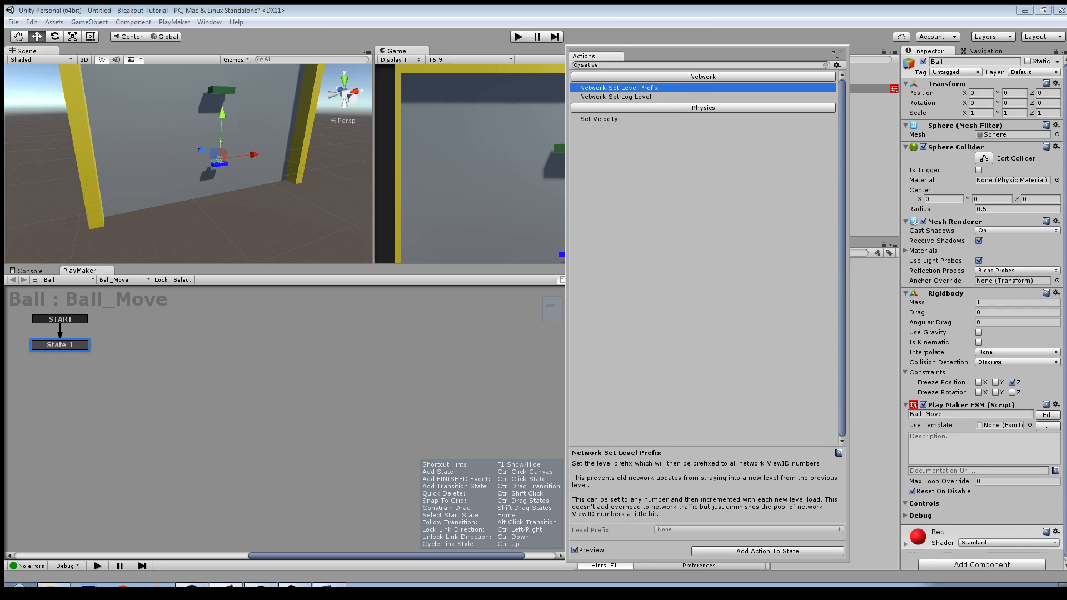
{"action": "left_click", "coordinate": [599, 119]}
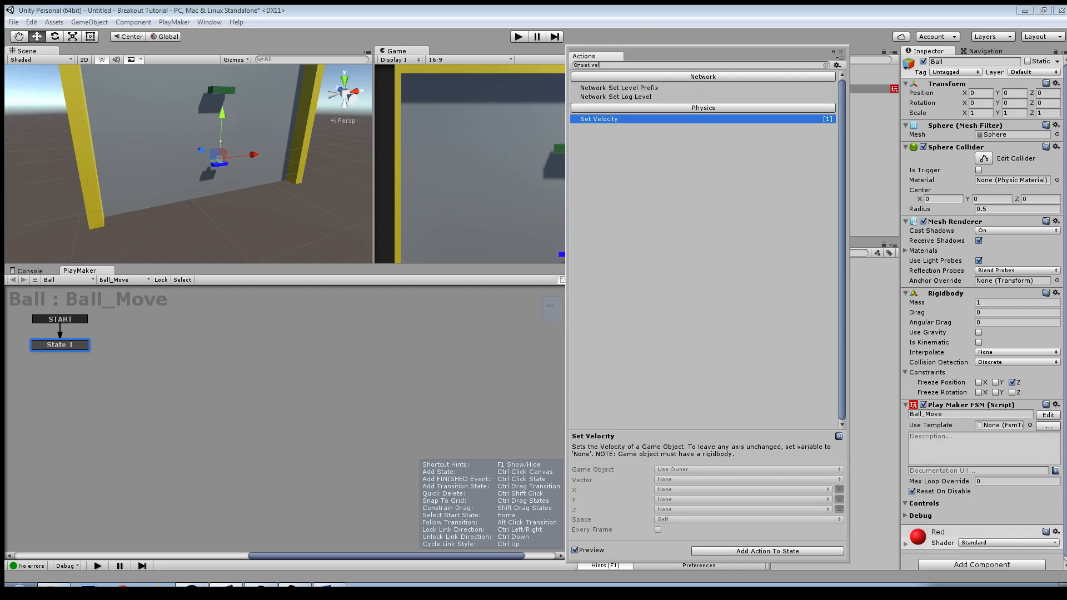
{"action": "key", "text": "Return"}
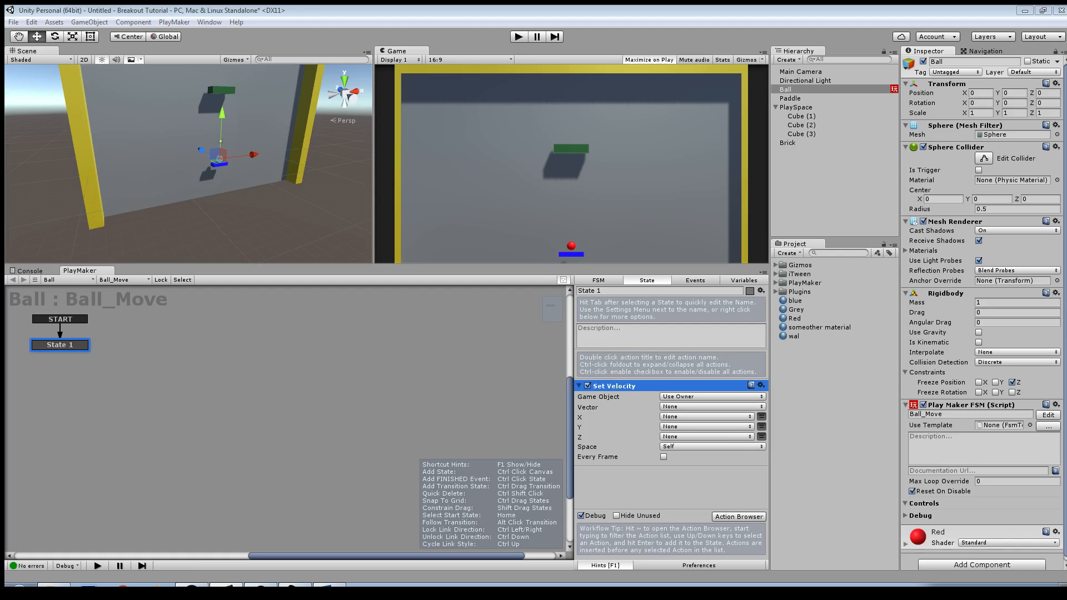
Step: Set the Set Velocity action's X and Y to 10 and run the game to test the ball's movement
{"action": "left_click", "coordinate": [761, 416]}
{"action": "left_click", "coordinate": [733, 417]}
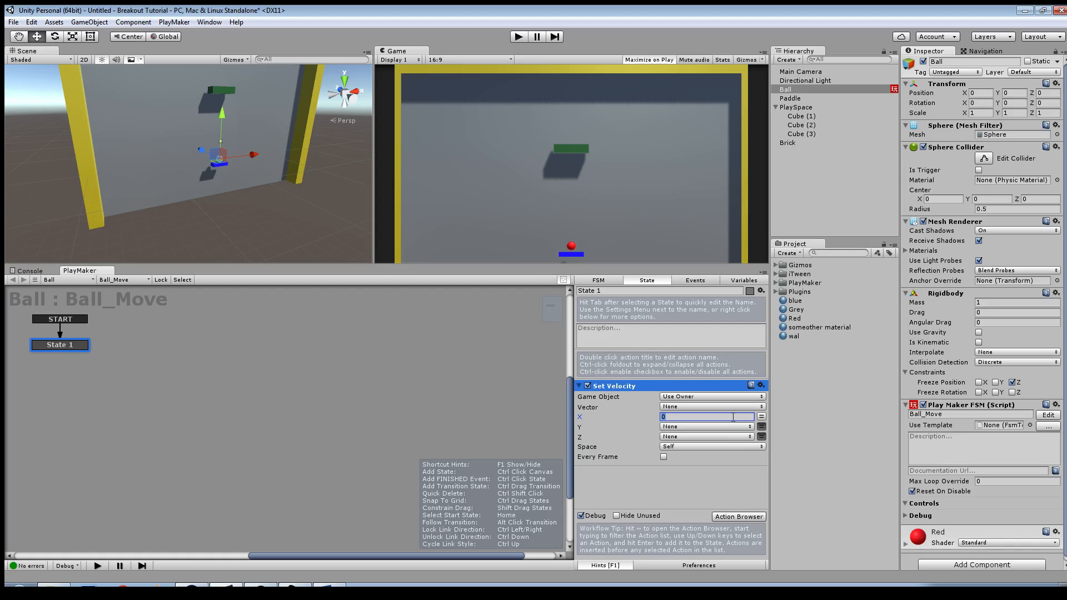
{"action": "type", "text": "10"}
{"action": "left_click", "coordinate": [762, 426]}
{"action": "left_click", "coordinate": [727, 427]}
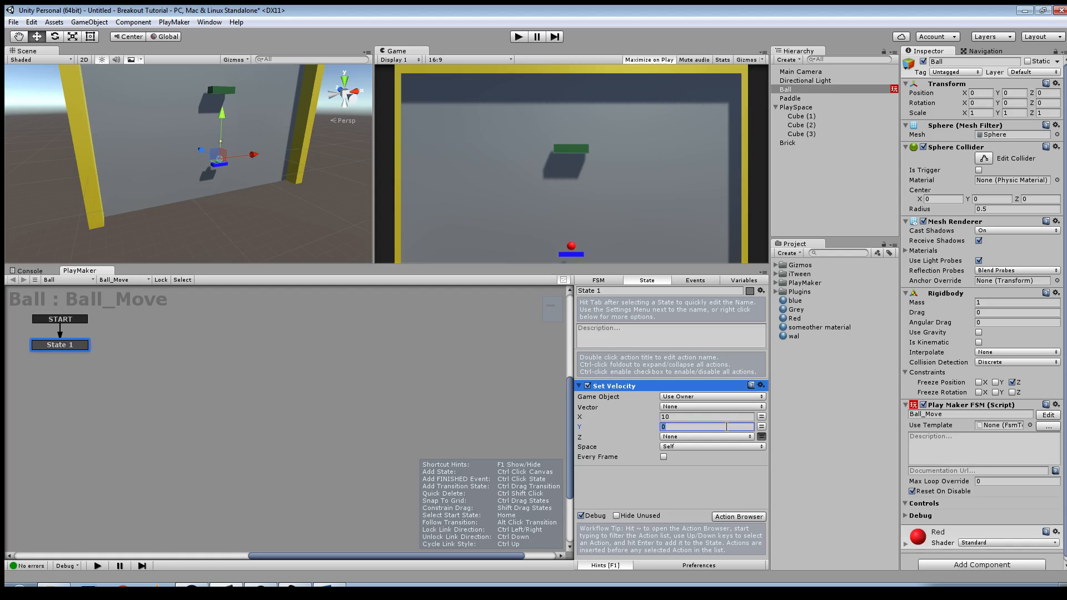
{"action": "type", "text": "10"}
{"action": "left_click", "coordinate": [522, 38]}
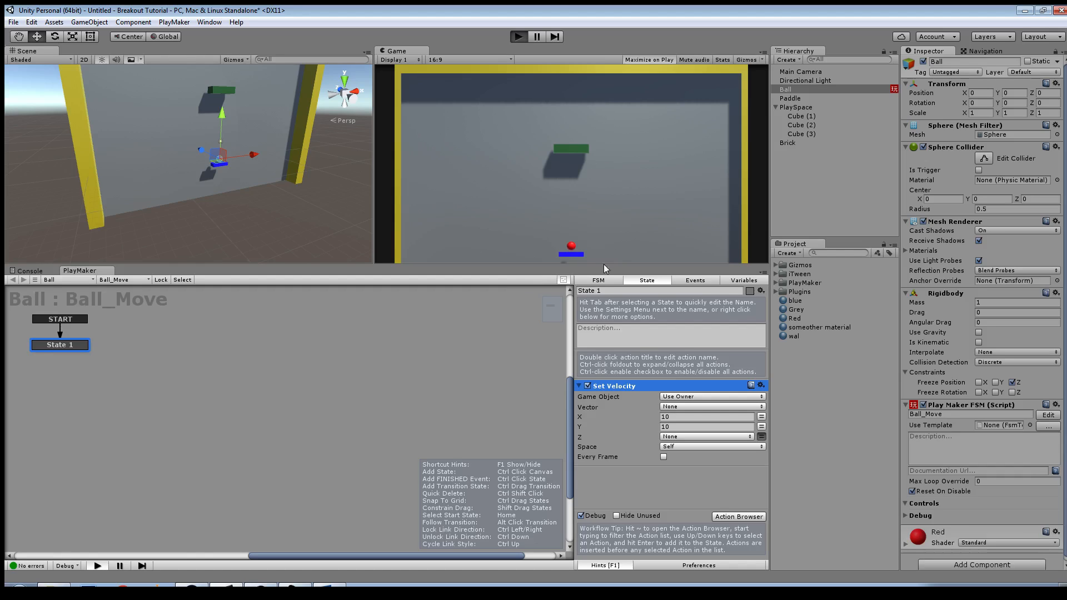
Step: Stop the test run, turn off state labels in the Game view in PlayMaker's preferences, and reselect the ball
{"action": "key", "text": "shift+space"}
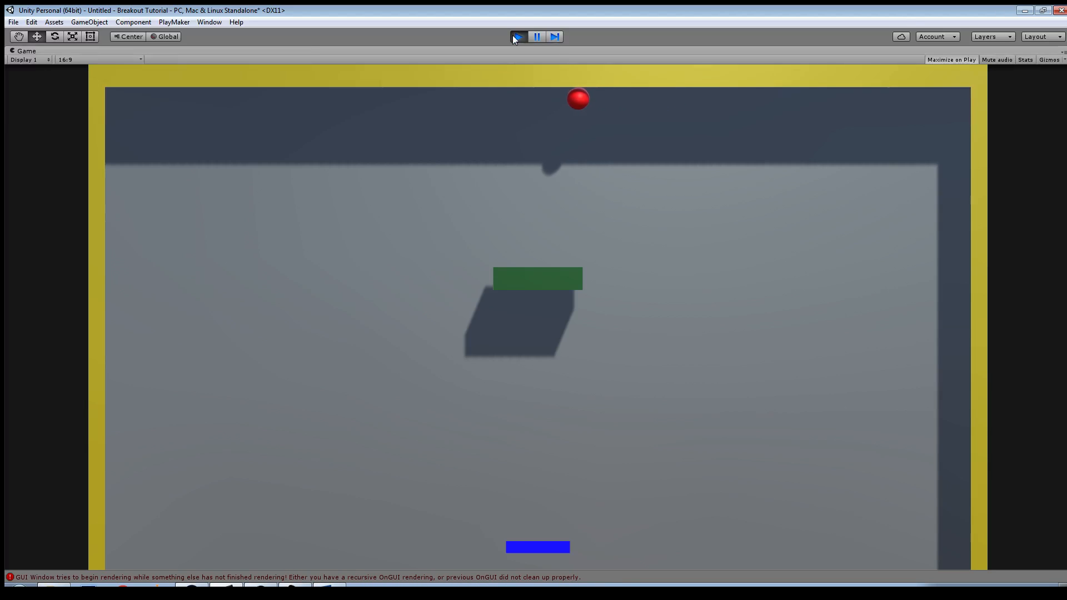
{"action": "left_click", "coordinate": [517, 36]}
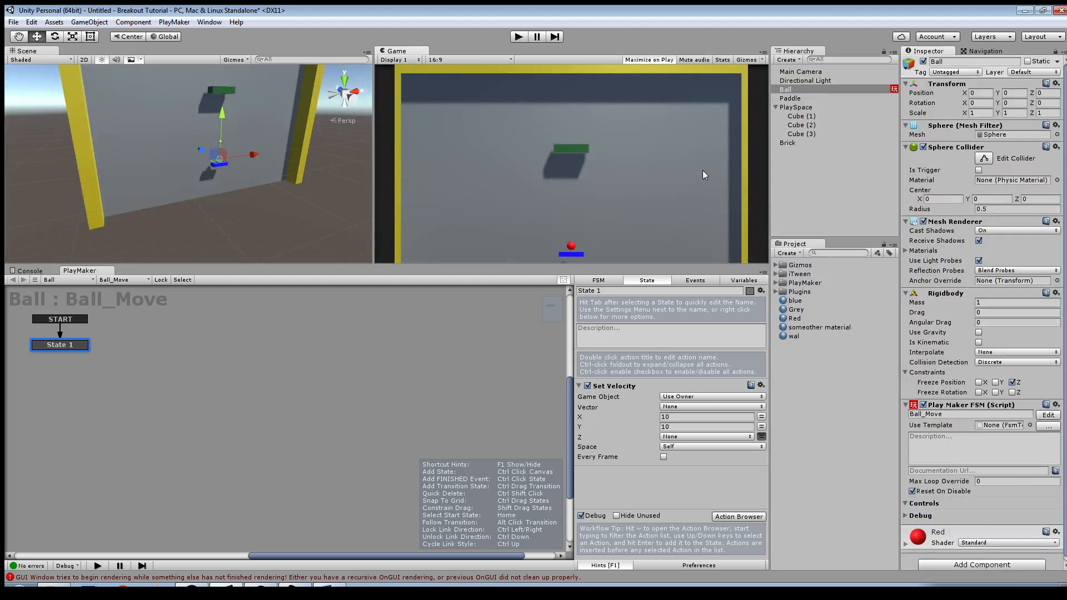
{"action": "left_click", "coordinate": [687, 566]}
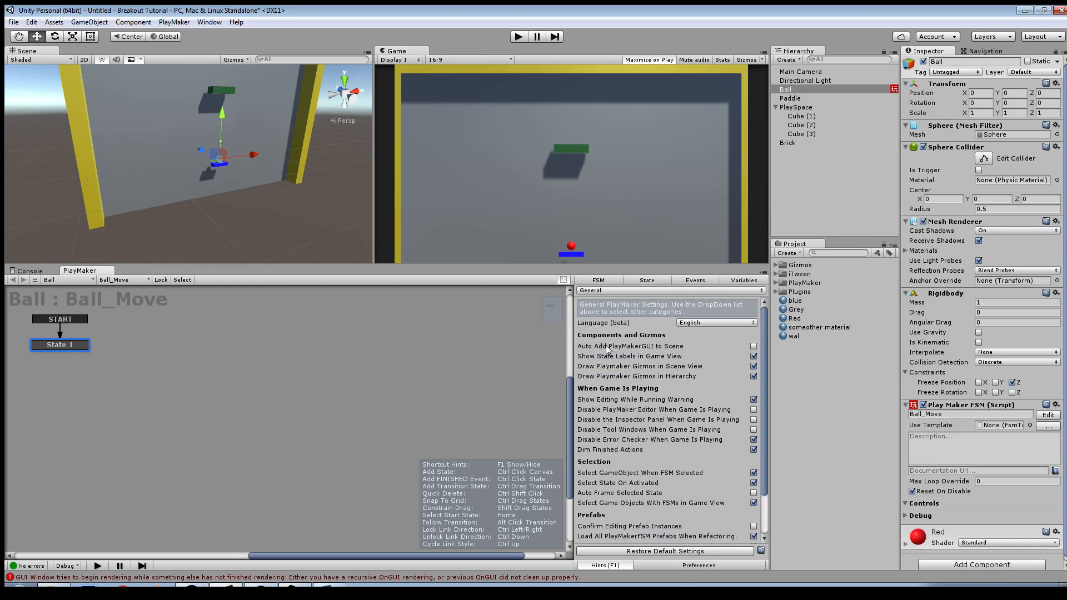
{"action": "left_click", "coordinate": [754, 356]}
{"action": "left_click", "coordinate": [788, 90]}
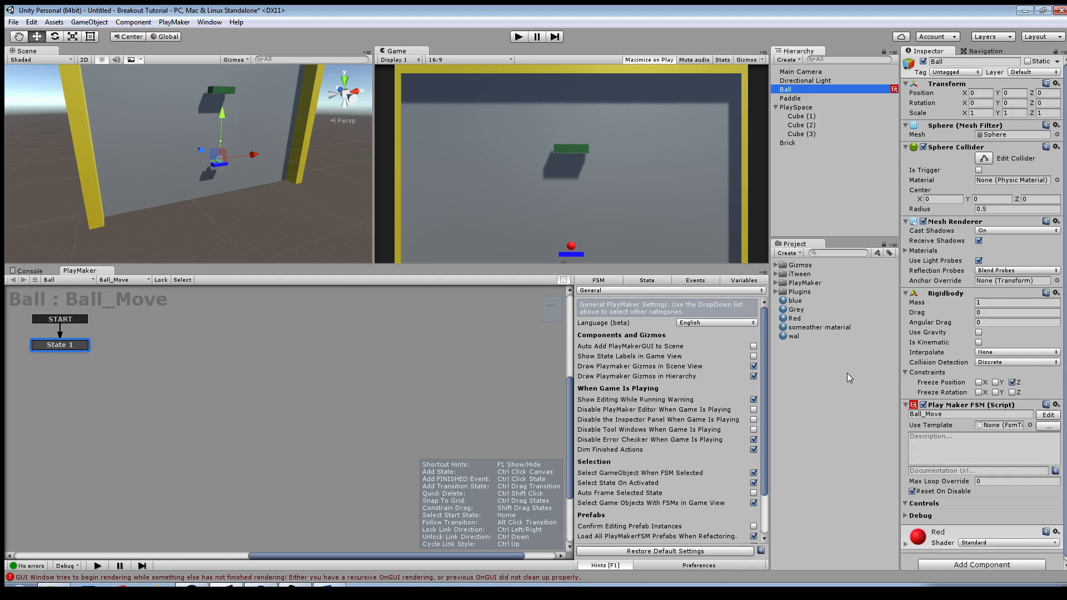
Step: Create a Physic Material asset in the project and name it Bouncy
{"action": "right_click", "coordinate": [815, 367]}
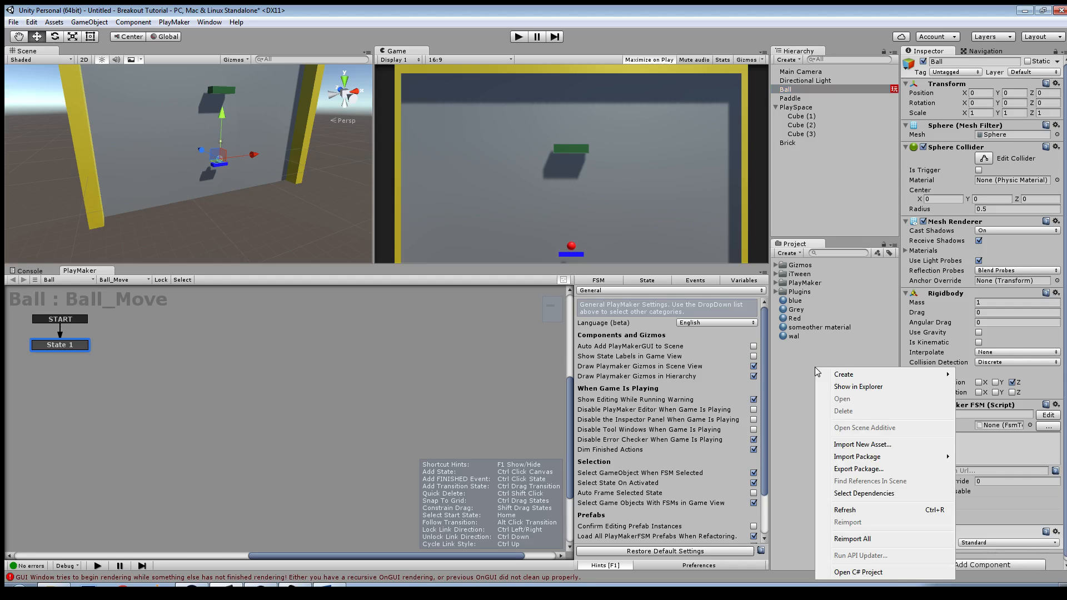
{"action": "mouse_move", "coordinate": [851, 377]}
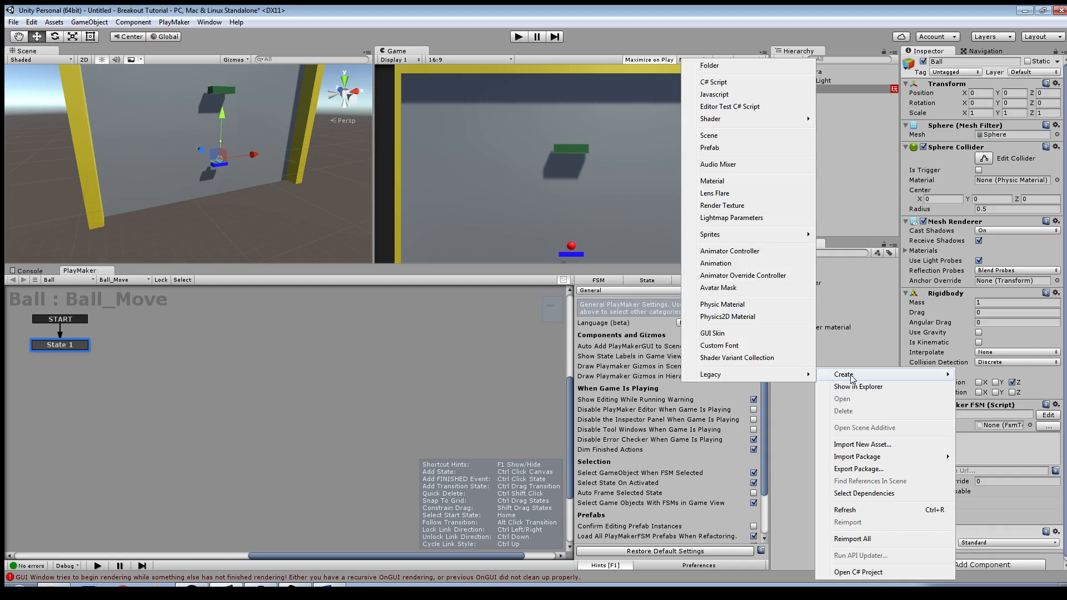
{"action": "left_click", "coordinate": [745, 309]}
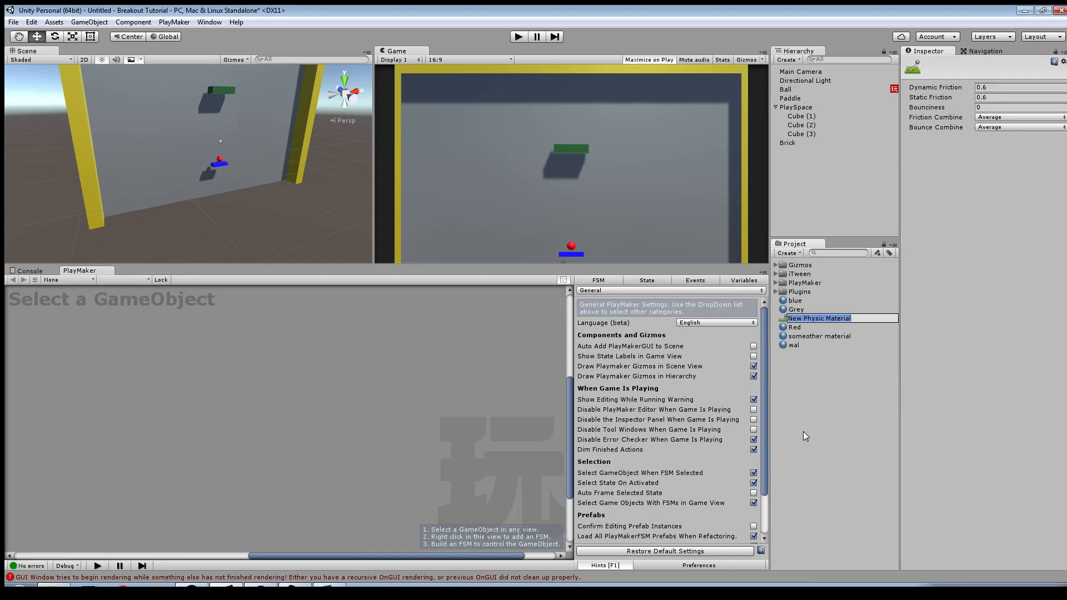
{"action": "type", "text": "Bouncy"}
{"action": "key", "text": "Return"}
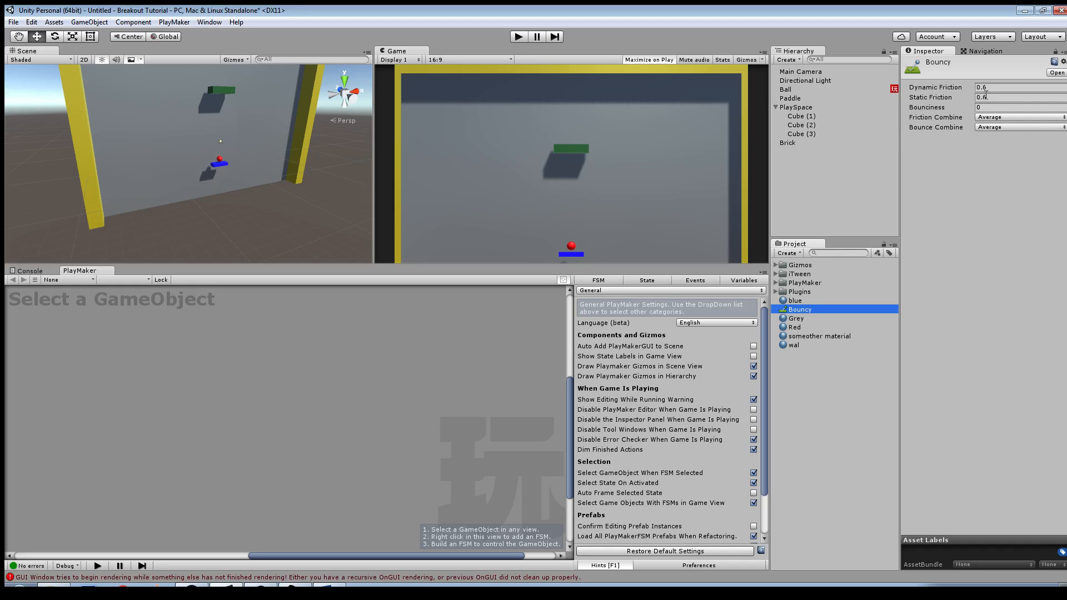
Step: Set the Bouncy material's dynamic friction and static friction to 0 and its bounciness to 1
{"action": "left_click", "coordinate": [992, 88]}
{"action": "type", "text": "0"}
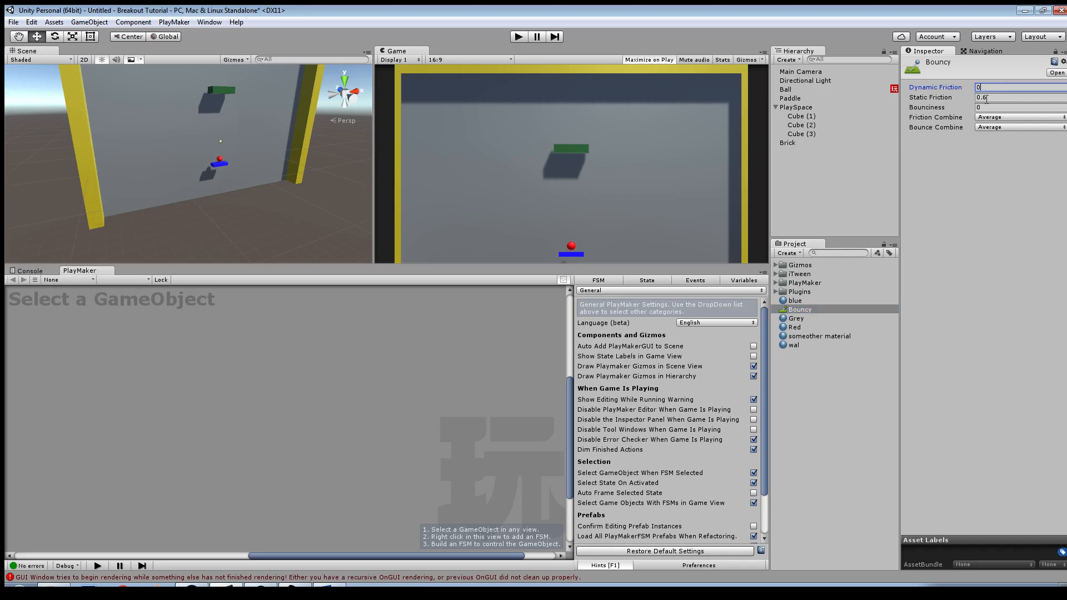
{"action": "left_click", "coordinate": [987, 98]}
{"action": "type", "text": "0"}
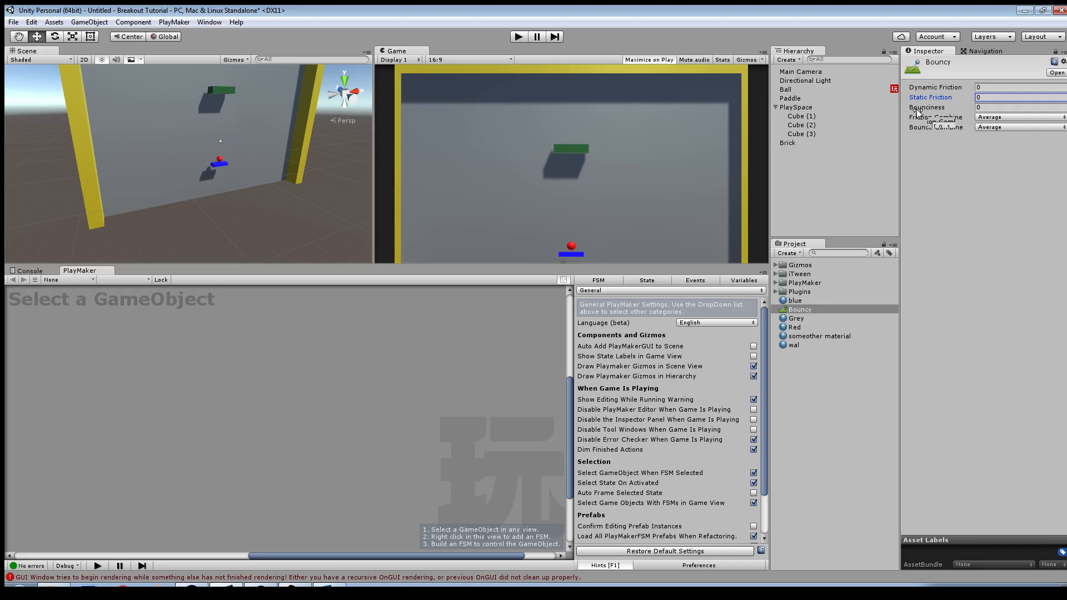
{"action": "left_click", "coordinate": [989, 107]}
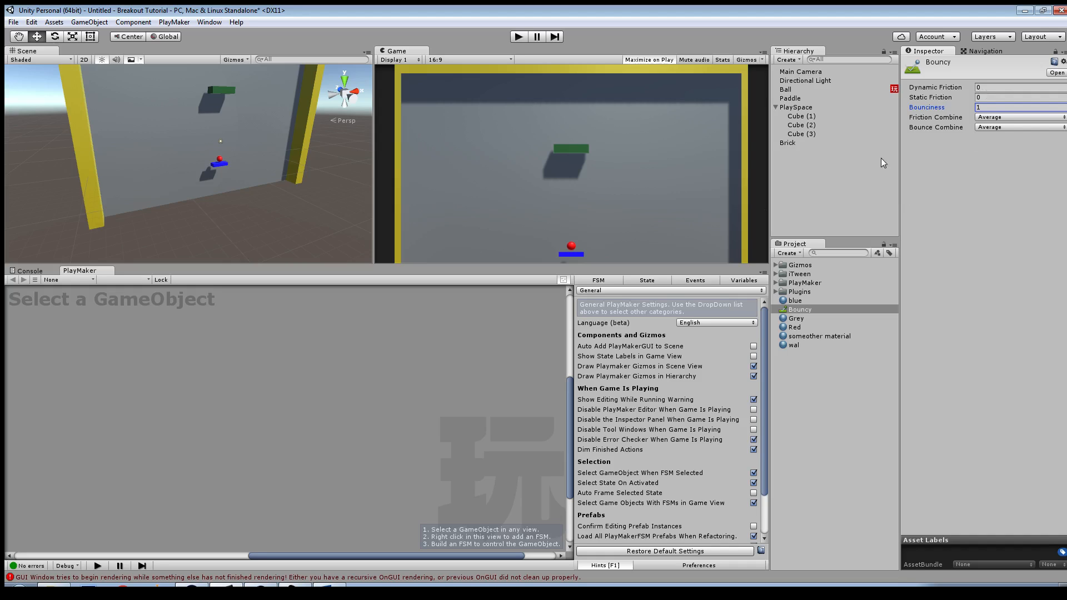
Step: Set the Bouncy material's Friction Combine to Minimum and Bounce Combine to Maximum
{"action": "left_click", "coordinate": [995, 118]}
{"action": "left_click", "coordinate": [1003, 142]}
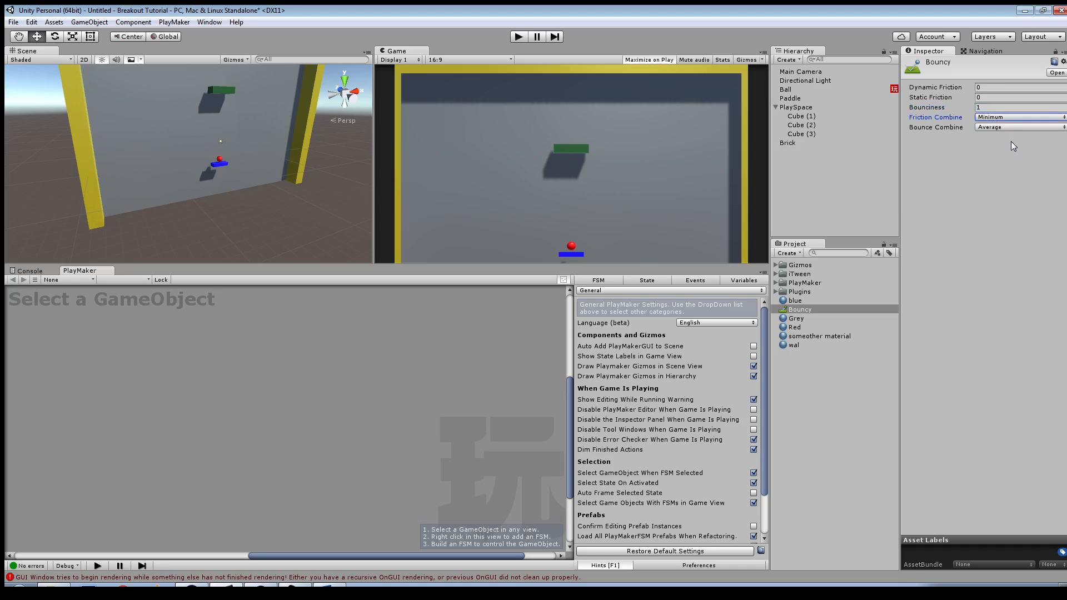
{"action": "left_click", "coordinate": [1001, 97]}
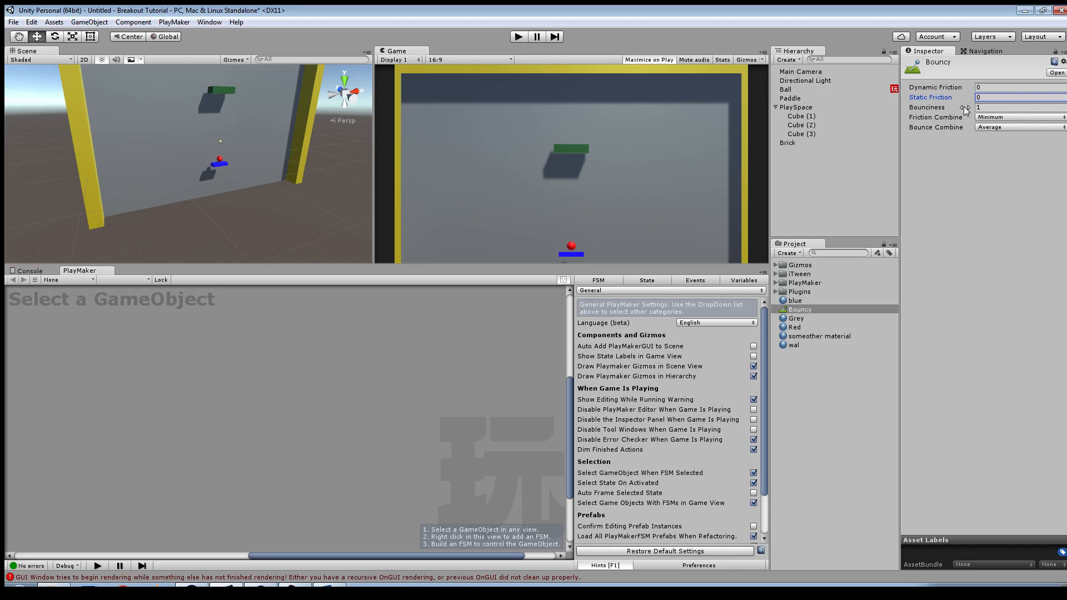
{"action": "left_click", "coordinate": [984, 128]}
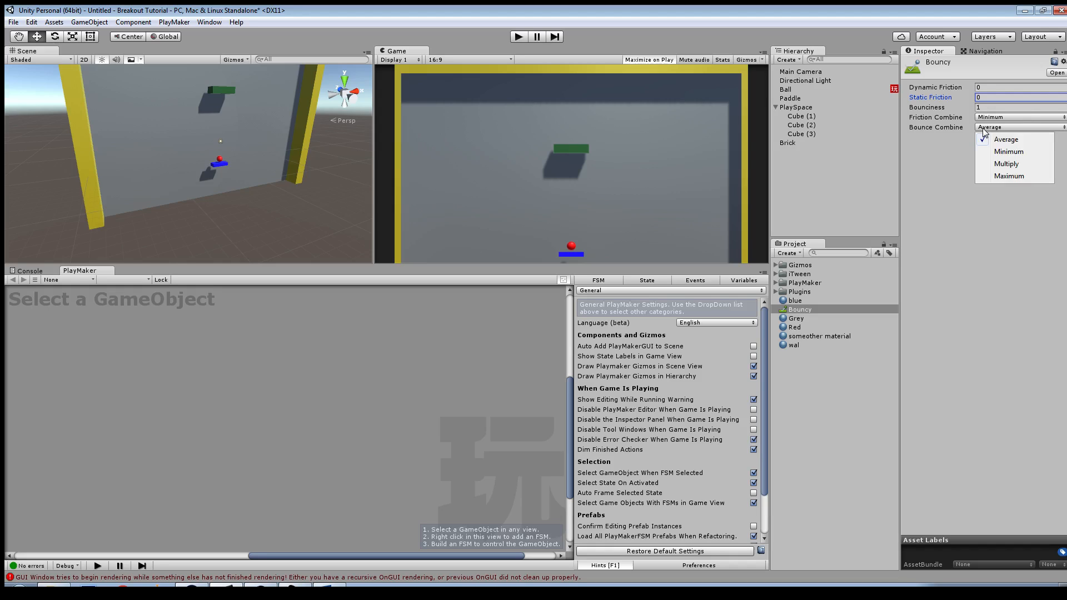
{"action": "left_click", "coordinate": [1014, 177]}
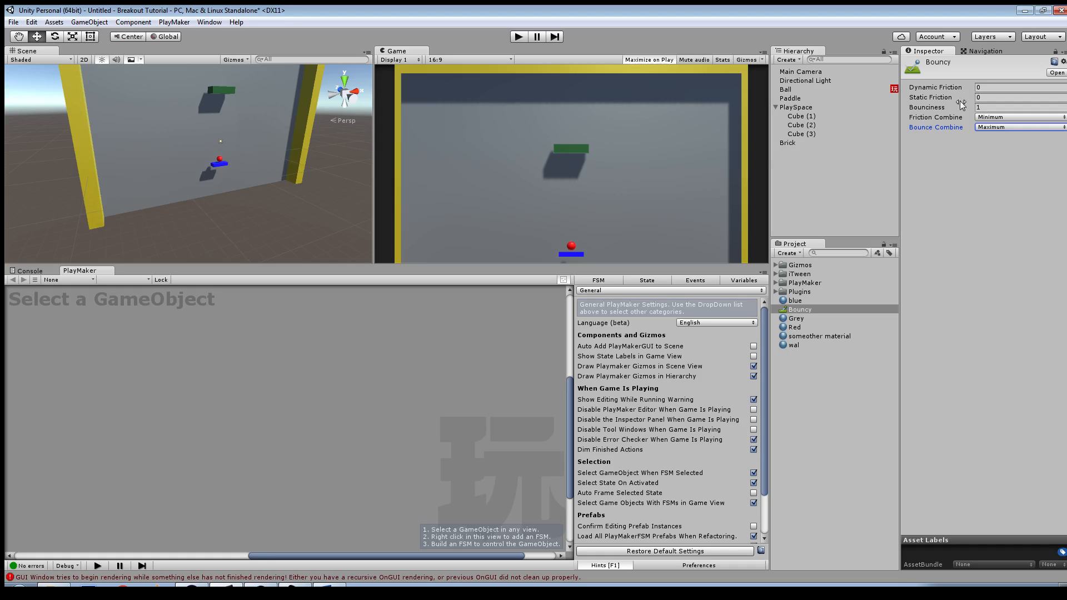
{"action": "left_click", "coordinate": [941, 109]}
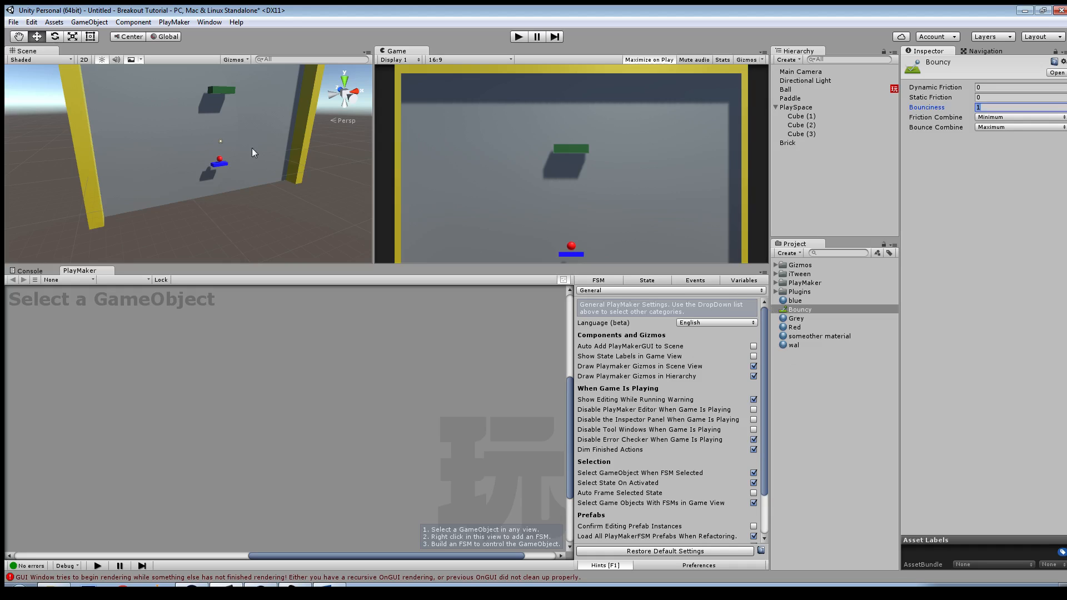
Step: Assign the Bouncy physic material to the paddle's Box Collider
{"action": "scroll", "coordinate": [230, 179], "scroll_direction": "up", "scroll_amount": 7}
{"action": "middle_click_drag", "start_coordinate": [174, 167], "coordinate": [232, 219]}
{"action": "scroll", "coordinate": [233, 219], "scroll_direction": "down", "scroll_amount": 3}
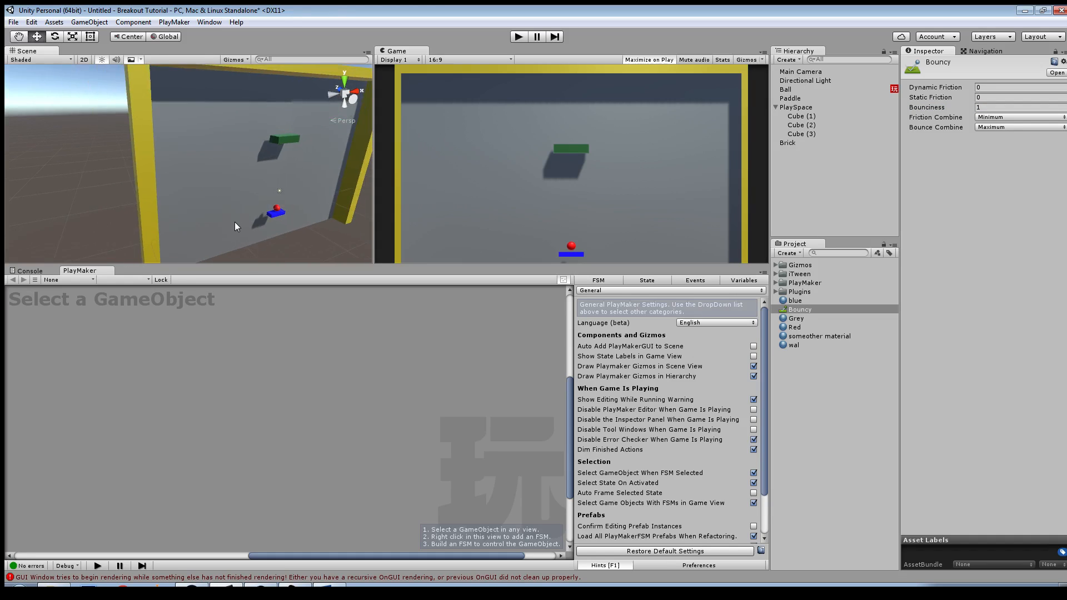
{"action": "left_click_drag", "start_coordinate": [269, 228], "coordinate": [211, 177], "text": "alt"}
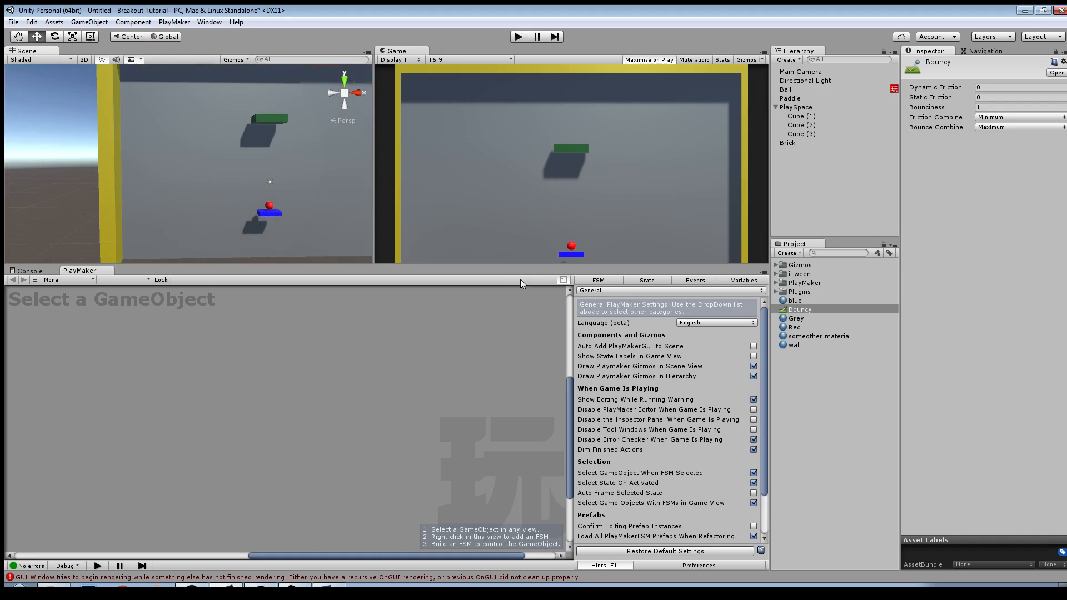
{"action": "left_click", "coordinate": [263, 217]}
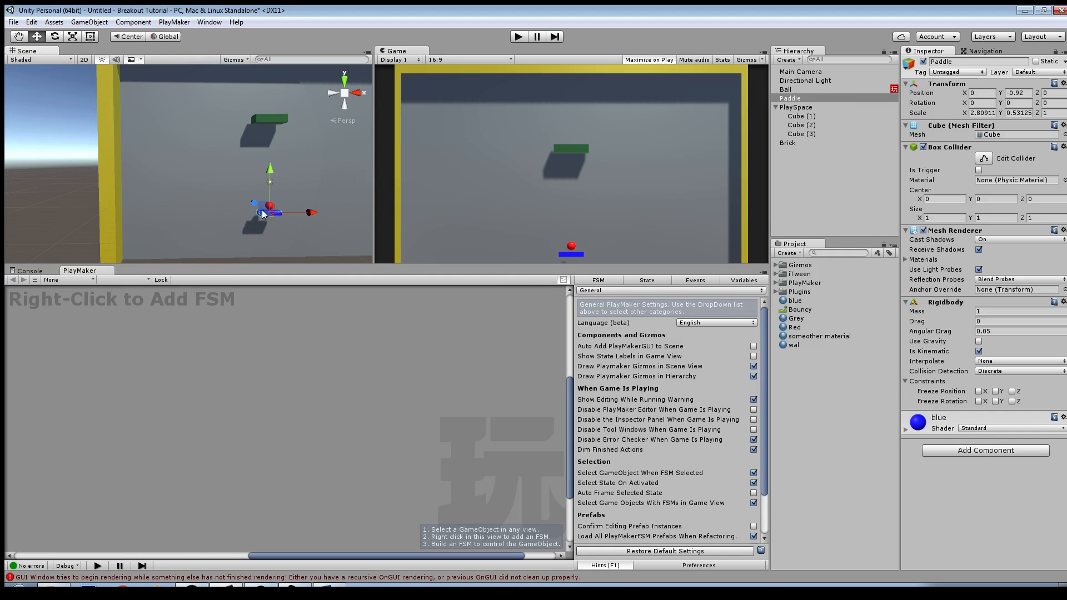
{"action": "left_click_drag", "start_coordinate": [788, 311], "coordinate": [1013, 184]}
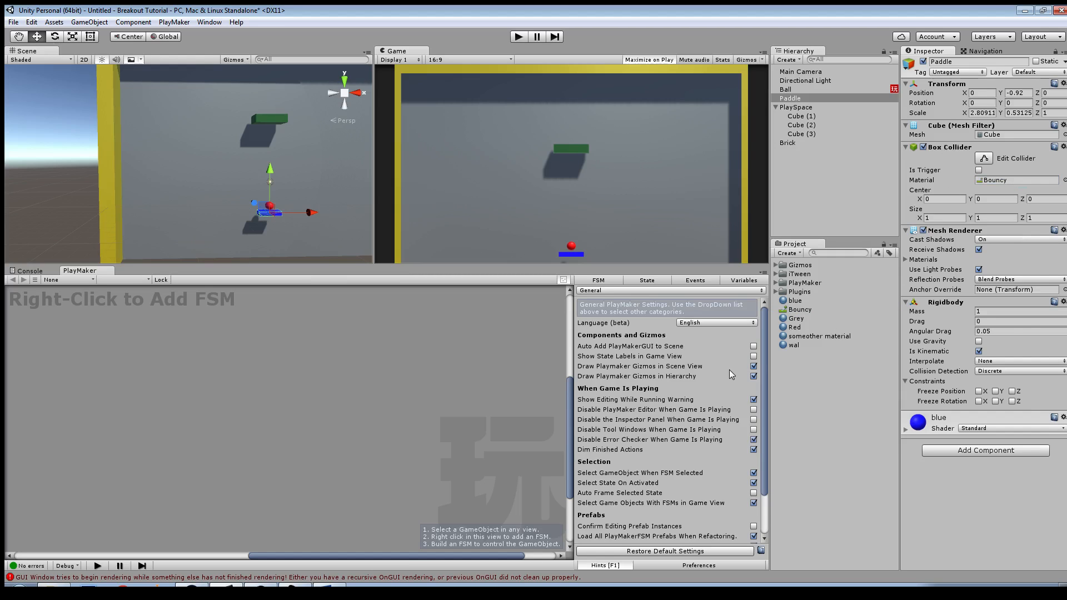
Step: Apply the Bouncy physic material to the colliders of the top and side walls of the PlaySpace
{"action": "left_click_drag", "start_coordinate": [798, 312], "coordinate": [321, 225]}
{"action": "left_click_drag", "start_coordinate": [799, 311], "coordinate": [348, 152]}
{"action": "middle_click_drag", "start_coordinate": [305, 169], "coordinate": [283, 173]}
{"action": "left_click_drag", "start_coordinate": [792, 309], "coordinate": [301, 91]}
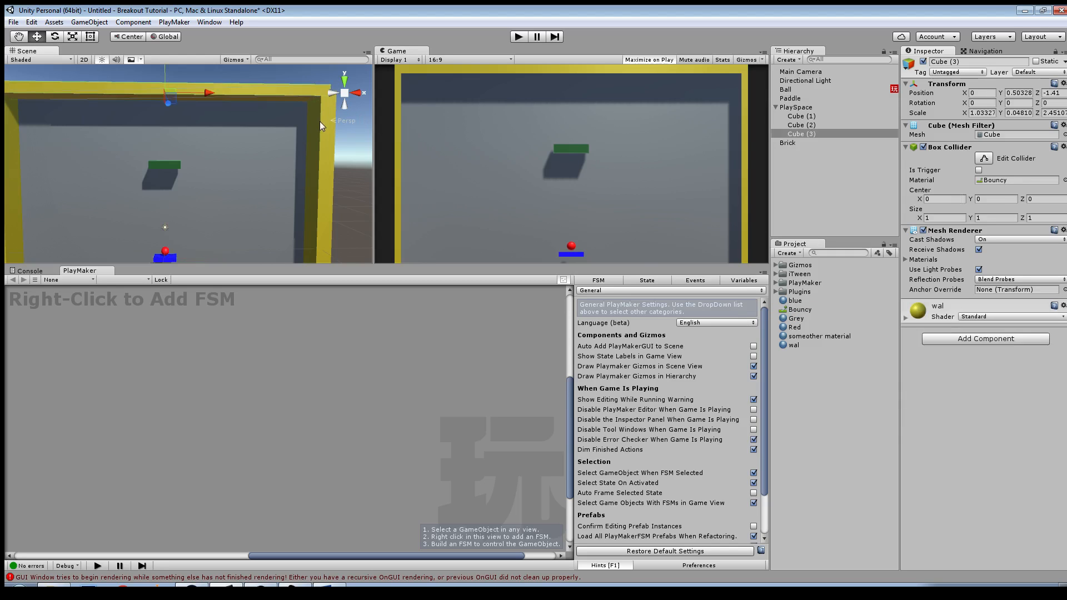
{"action": "left_click", "coordinate": [334, 128]}
{"action": "left_click_drag", "start_coordinate": [799, 310], "coordinate": [1007, 180]}
Step: Apply the Bouncy physic material to the PlaySpace's back panel and to the ball
{"action": "middle_click_drag", "start_coordinate": [238, 219], "coordinate": [276, 186]}
{"action": "left_click_drag", "start_coordinate": [795, 314], "coordinate": [251, 143]}
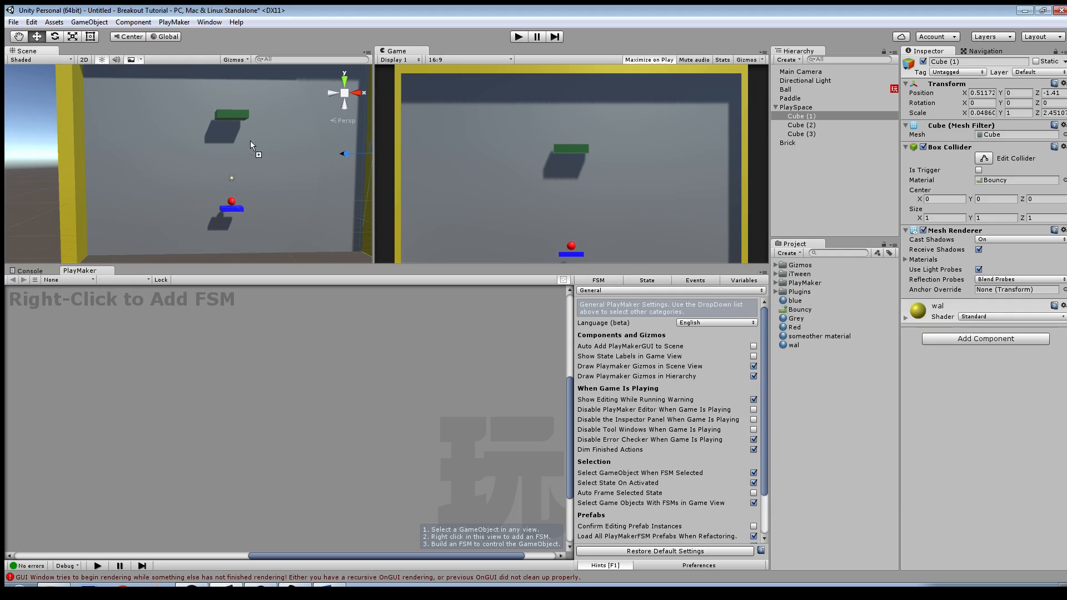
{"action": "scroll", "coordinate": [294, 245], "scroll_direction": "up", "scroll_amount": 3}
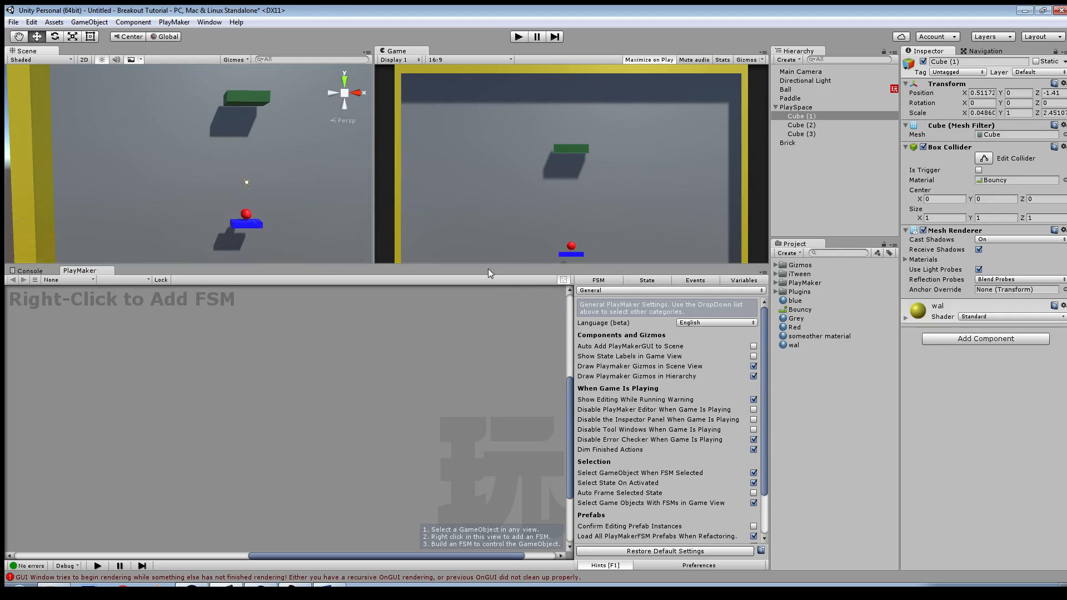
{"action": "left_click_drag", "start_coordinate": [795, 311], "coordinate": [246, 216]}
Step: Enlarge the Scene and Game views and test the ball's bouncing in a game run with Maximize on Play off
{"action": "left_click_drag", "start_coordinate": [525, 266], "coordinate": [525, 315]}
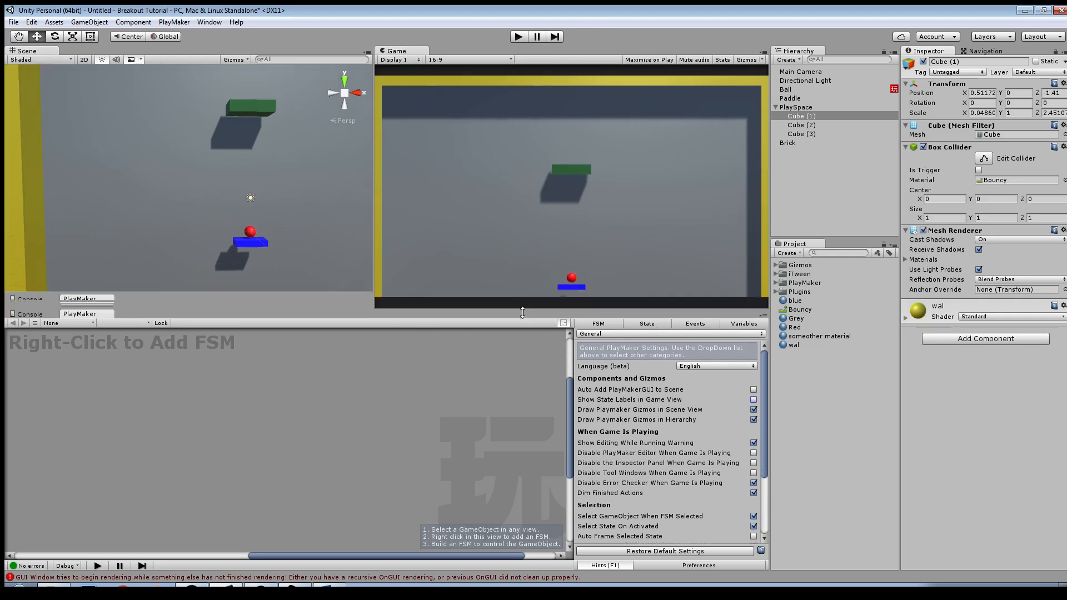
{"action": "left_click", "coordinate": [519, 37]}
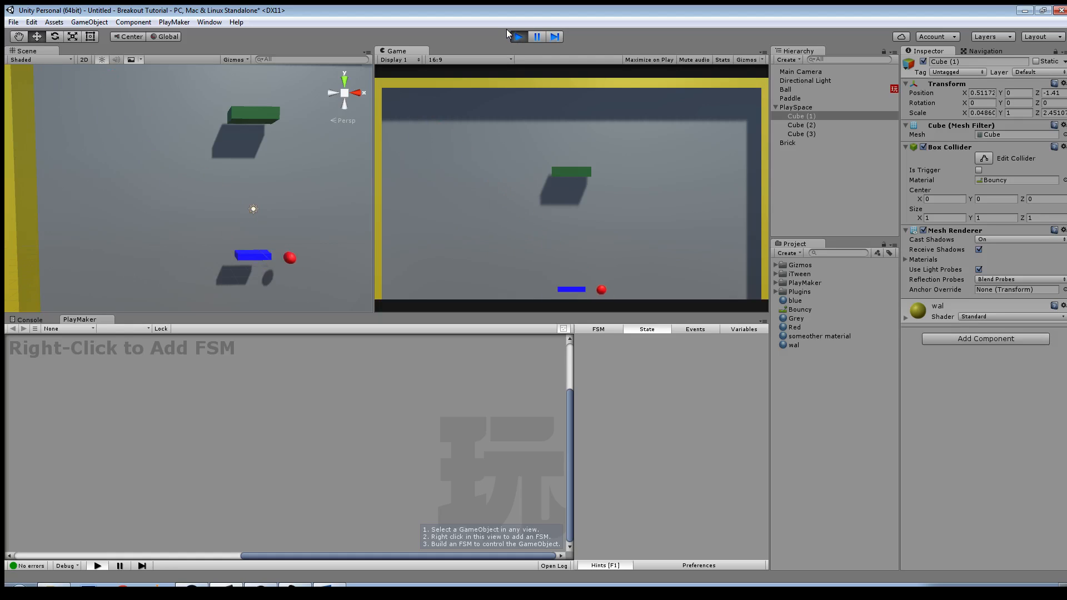
{"action": "left_click", "coordinate": [513, 36]}
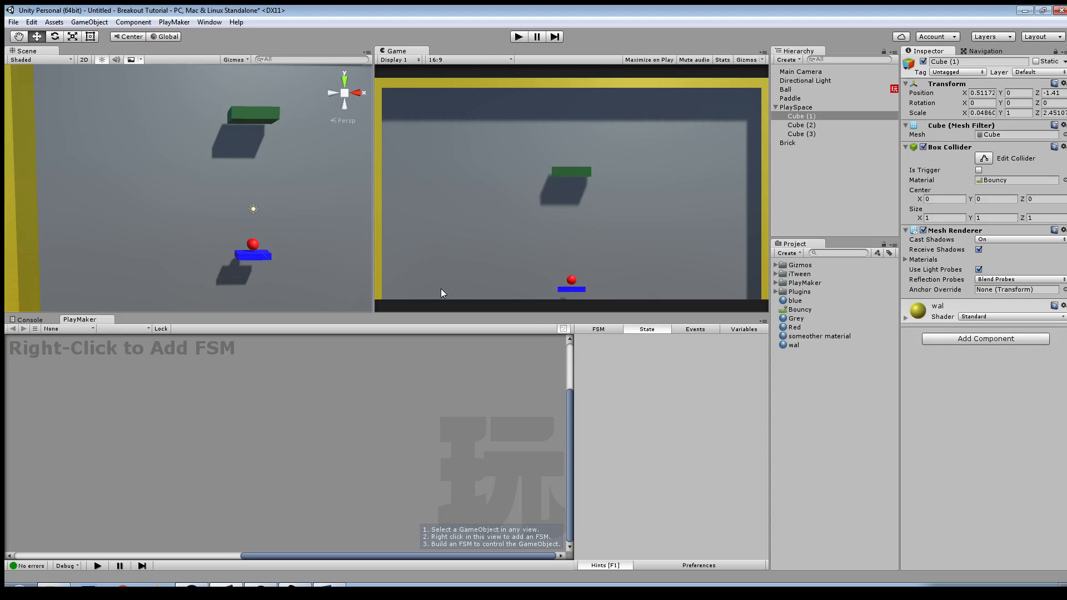
Step: Add a PlayMaker FSM to the paddle and name it PaddleMove
{"action": "left_click", "coordinate": [266, 257]}
{"action": "right_click", "coordinate": [274, 409]}
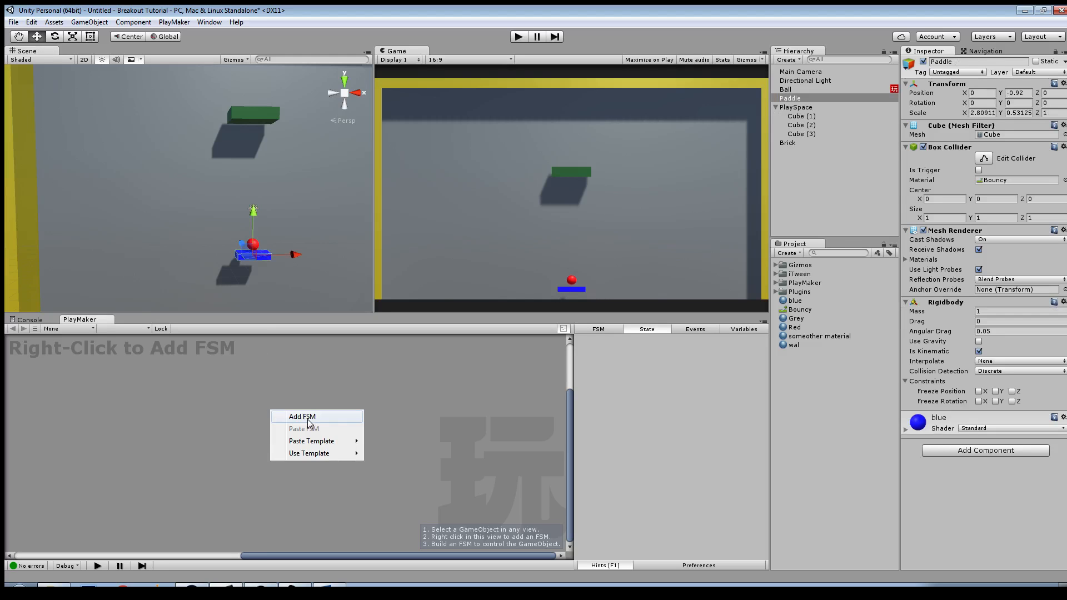
{"action": "left_click", "coordinate": [295, 416]}
{"action": "left_click", "coordinate": [601, 341]}
{"action": "double_click", "coordinate": [604, 340]}
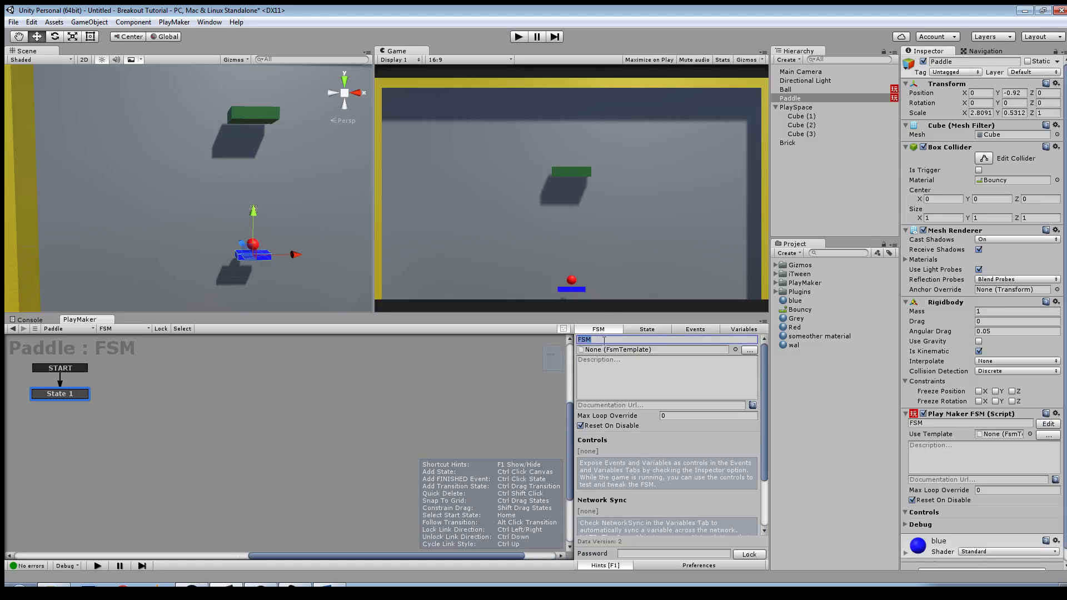
{"action": "type", "text": "Paddle"}
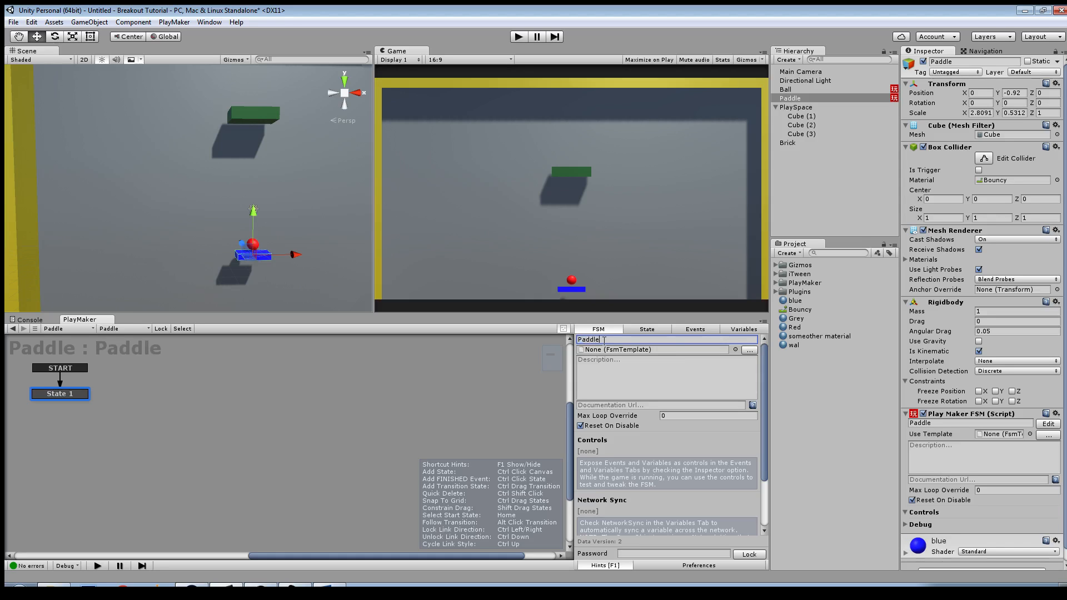
{"action": "type", "text": "Move"}
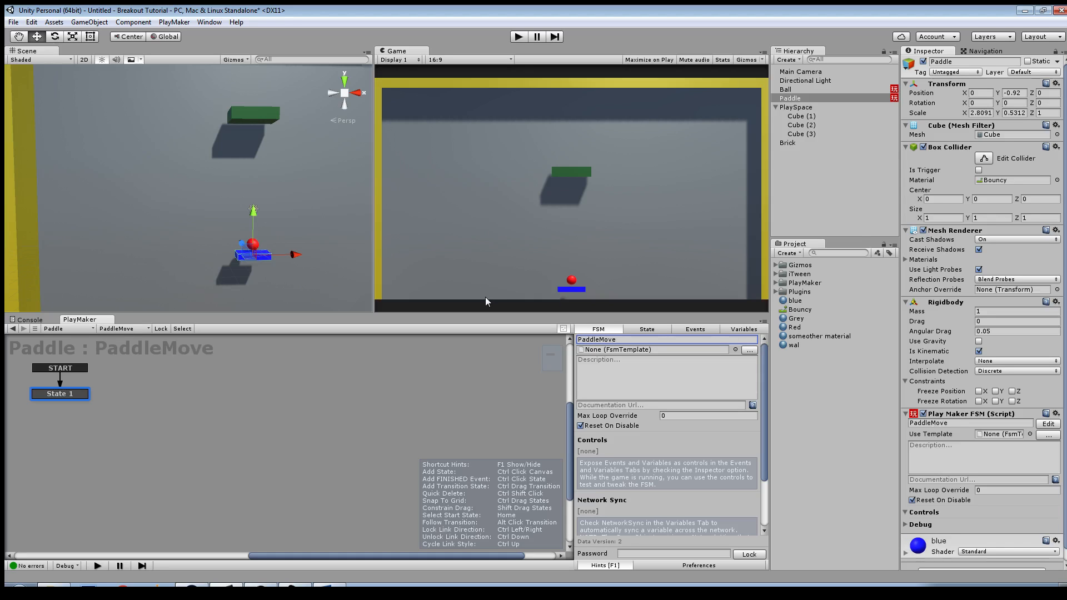
Step: Slide the paddle along the X axis to the right wall of the play area, and undo the move
{"action": "scroll", "coordinate": [291, 278], "scroll_direction": "down", "scroll_amount": 6}
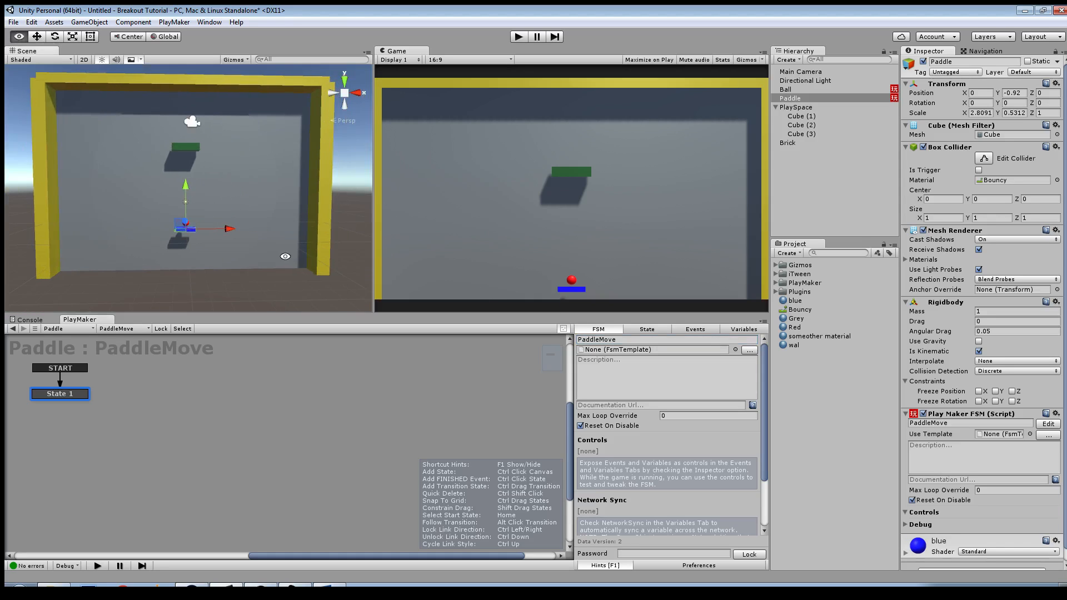
{"action": "mouse_move", "coordinate": [231, 232]}
{"action": "left_mouse_down"}
{"action": "mouse_move", "coordinate": [118, 232]}
{"action": "mouse_move", "coordinate": [238, 232]}
{"action": "mouse_move", "coordinate": [342, 253]}
{"action": "mouse_move", "coordinate": [111, 239]}
{"action": "mouse_move", "coordinate": [232, 245]}
{"action": "left_mouse_up"}
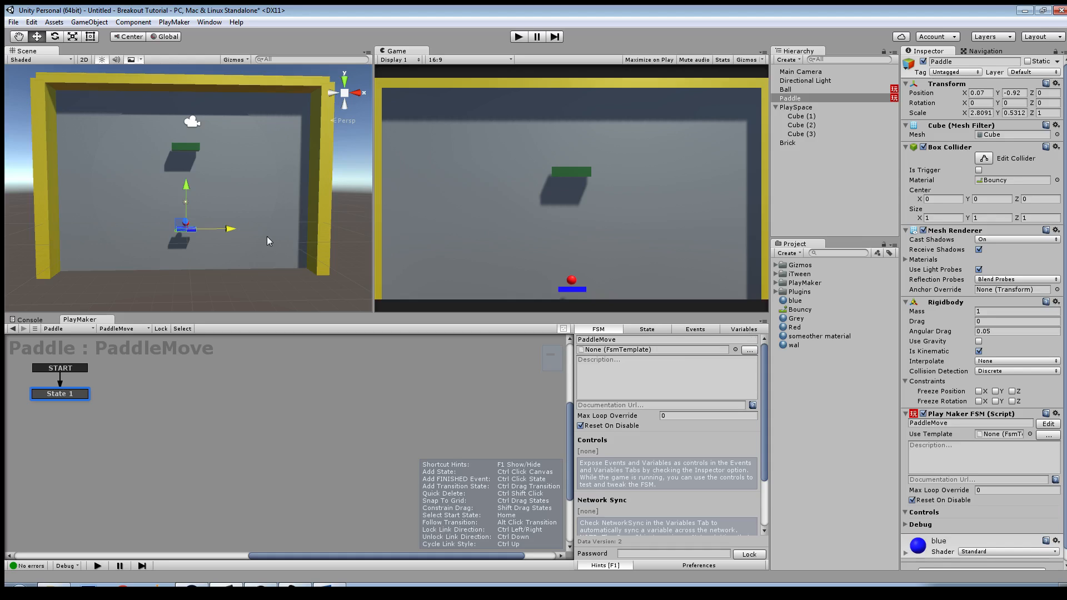
{"action": "left_click_drag", "start_coordinate": [233, 229], "coordinate": [331, 242]}
{"action": "left_click_drag", "start_coordinate": [345, 244], "coordinate": [346, 245]}
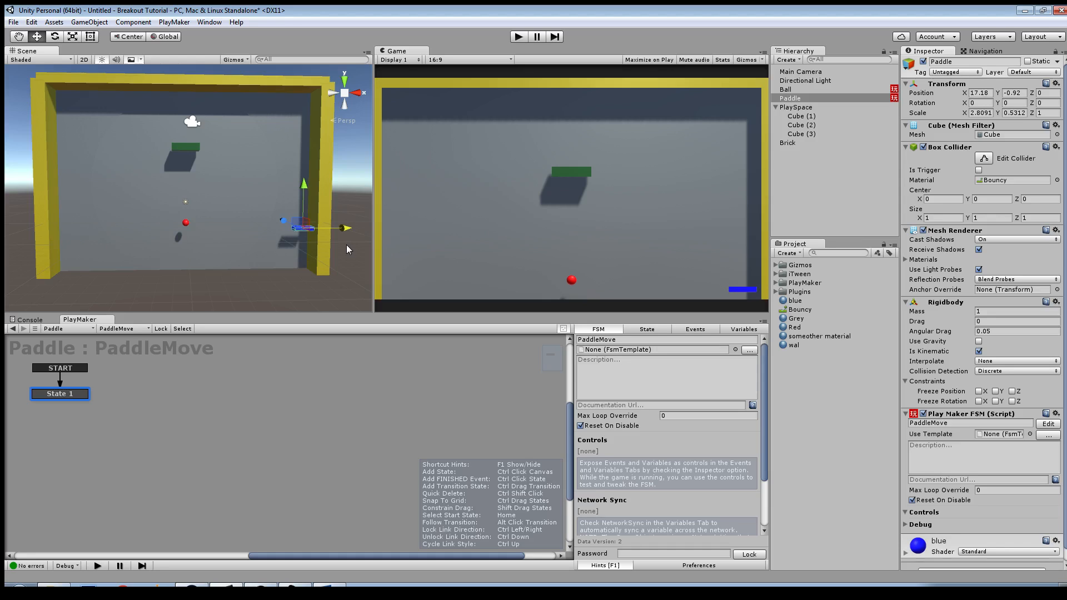
{"action": "key", "text": "ctrl+z"}
Step: Enlarge the PlayMaker editor area and rename State 1 of the PaddleMove FSM as Move
{"action": "left_click_drag", "start_coordinate": [524, 314], "coordinate": [524, 274]}
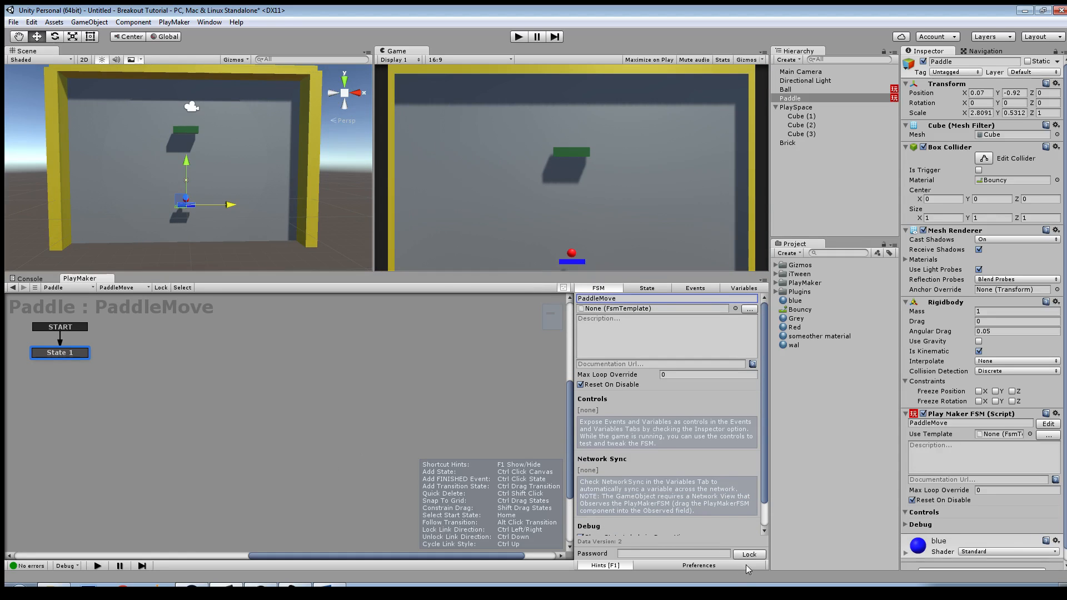
{"action": "scroll", "coordinate": [676, 542], "scroll_direction": "down", "scroll_amount": 1}
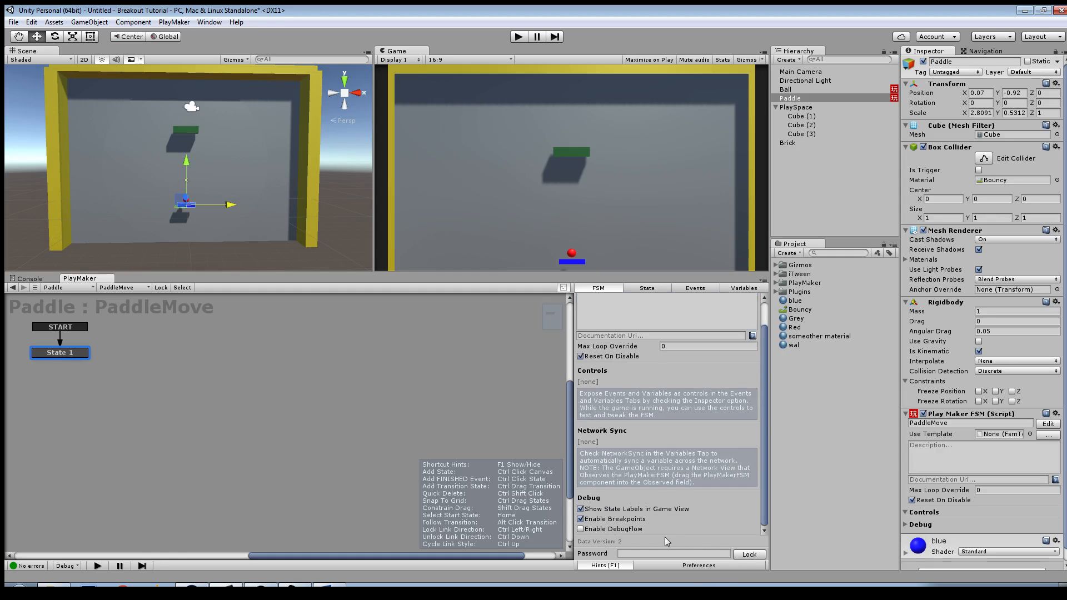
{"action": "left_click_drag", "start_coordinate": [525, 274], "coordinate": [525, 191]}
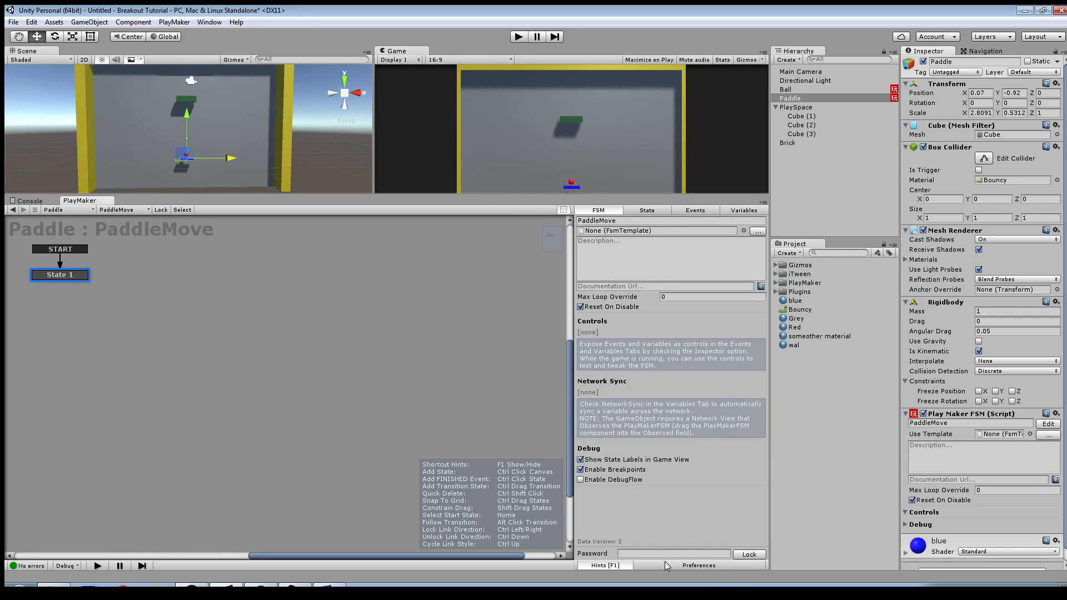
{"action": "left_click", "coordinate": [647, 212]}
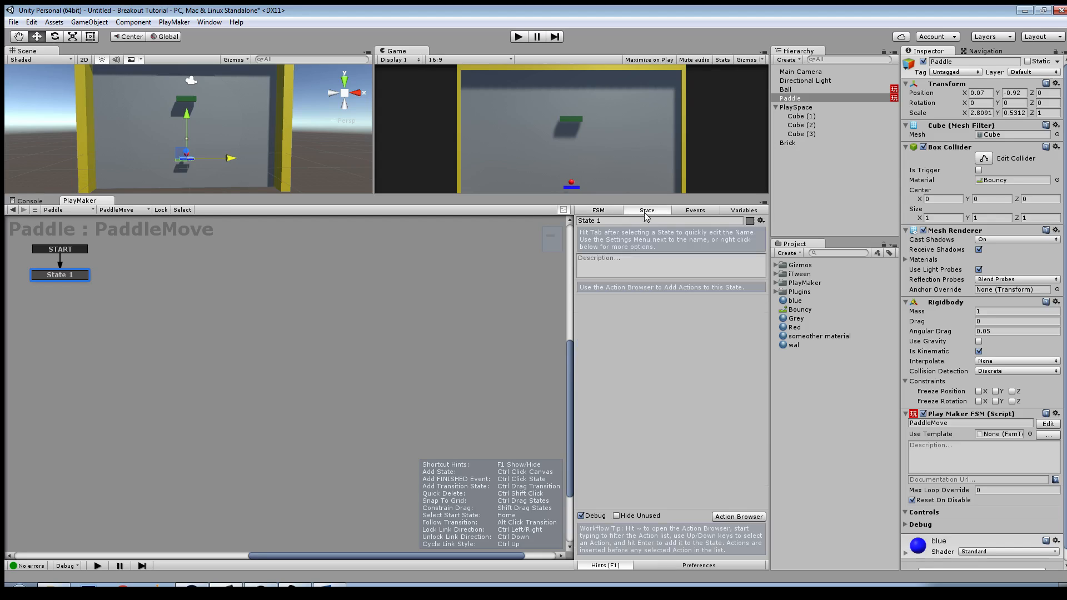
{"action": "left_click", "coordinate": [599, 220]}
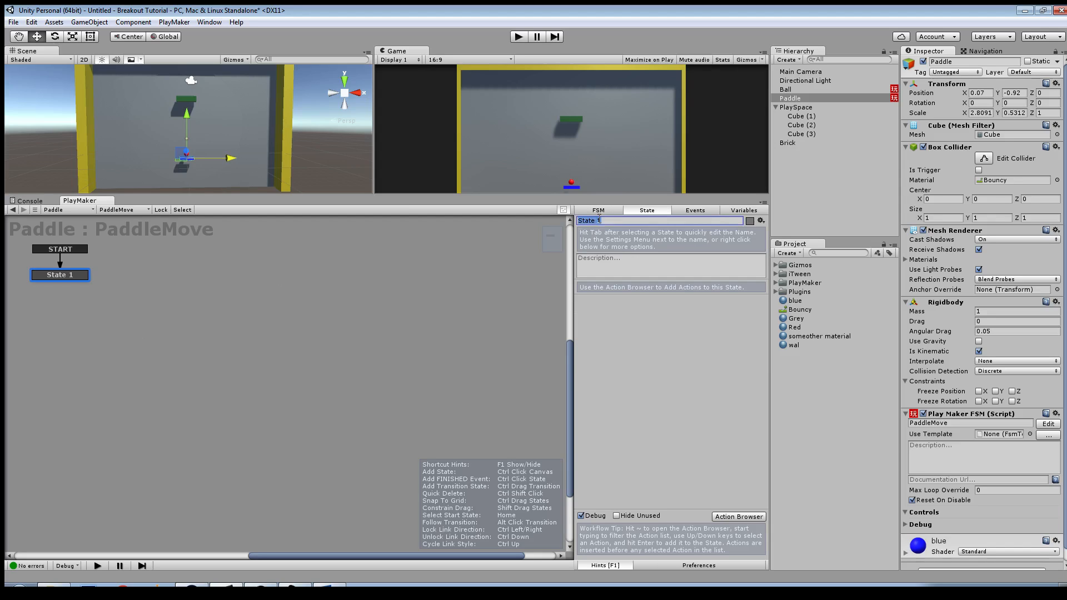
{"action": "type", "text": "Move"}
Step: Add the Get Axis input action to the Move state
{"action": "left_click", "coordinate": [734, 517]}
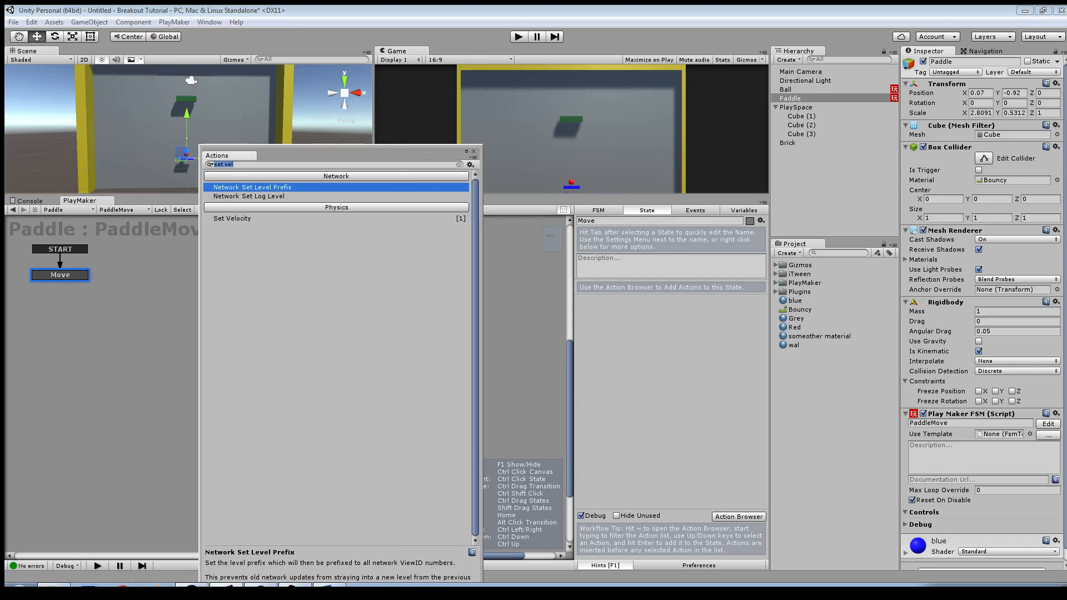
{"action": "key", "text": "BackSpace"}
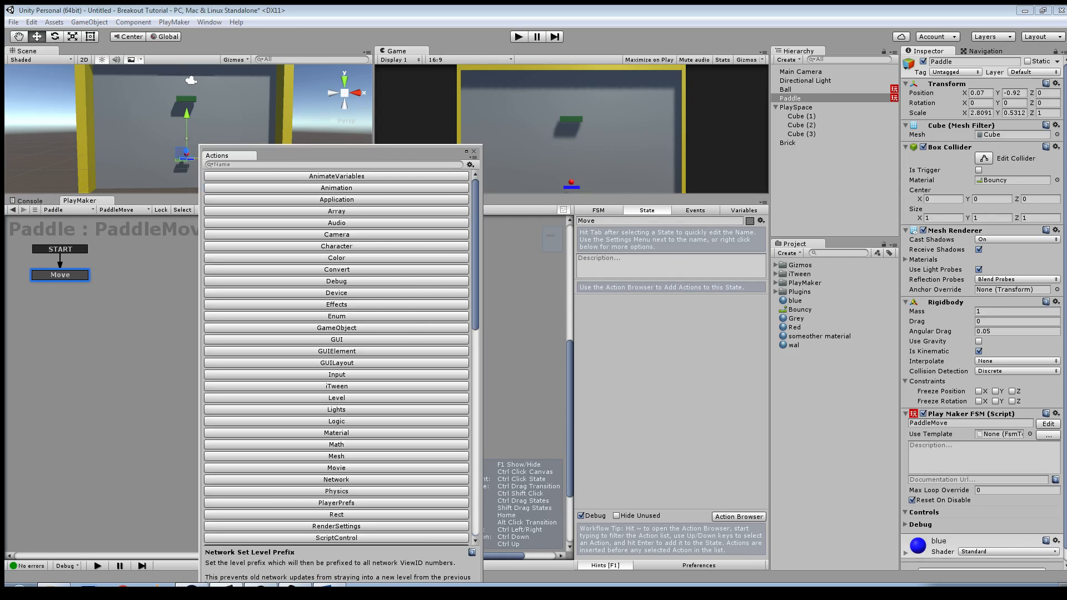
{"action": "left_click", "coordinate": [337, 375]}
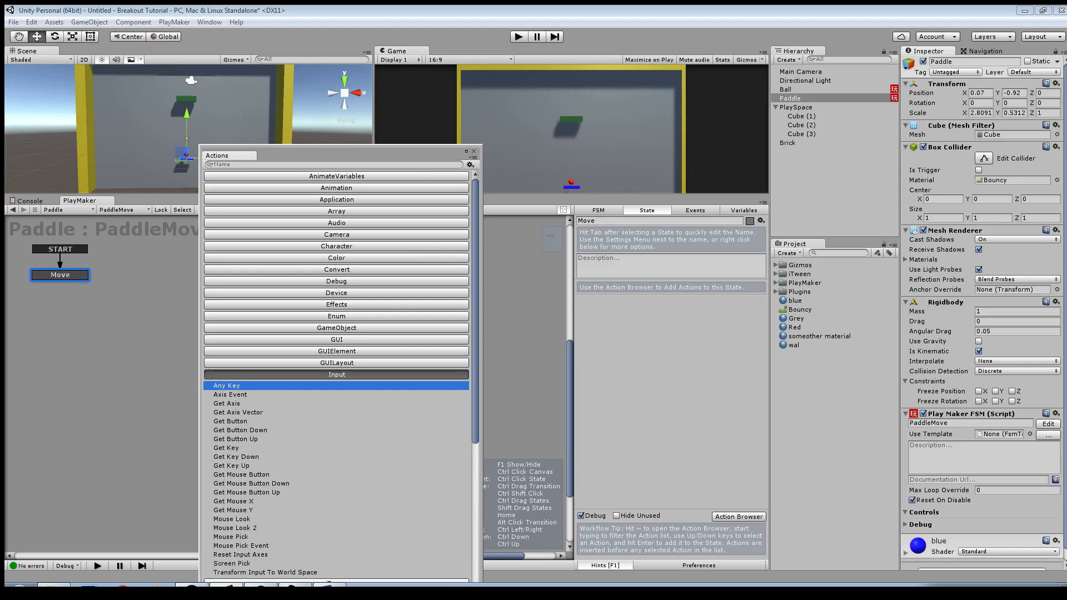
{"action": "key", "text": "Down"}
{"action": "key", "text": "Down"}
{"action": "key", "text": "Return"}
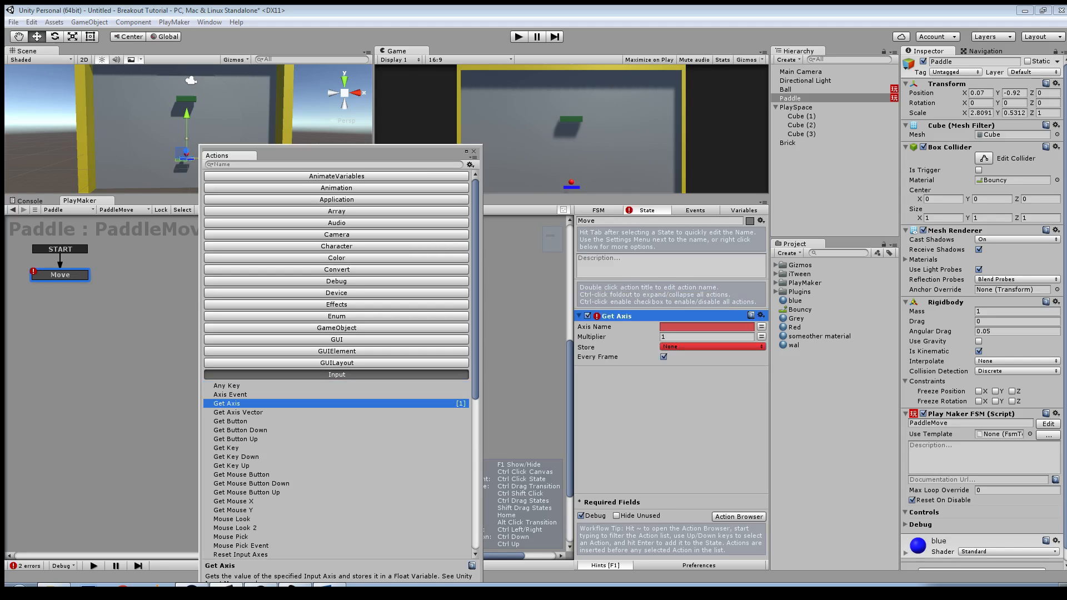
Step: Set the Get Axis action's axis name to Horizontal and its multiplier to 30
{"action": "left_click", "coordinate": [676, 327]}
{"action": "type", "text": "Horizontal"}
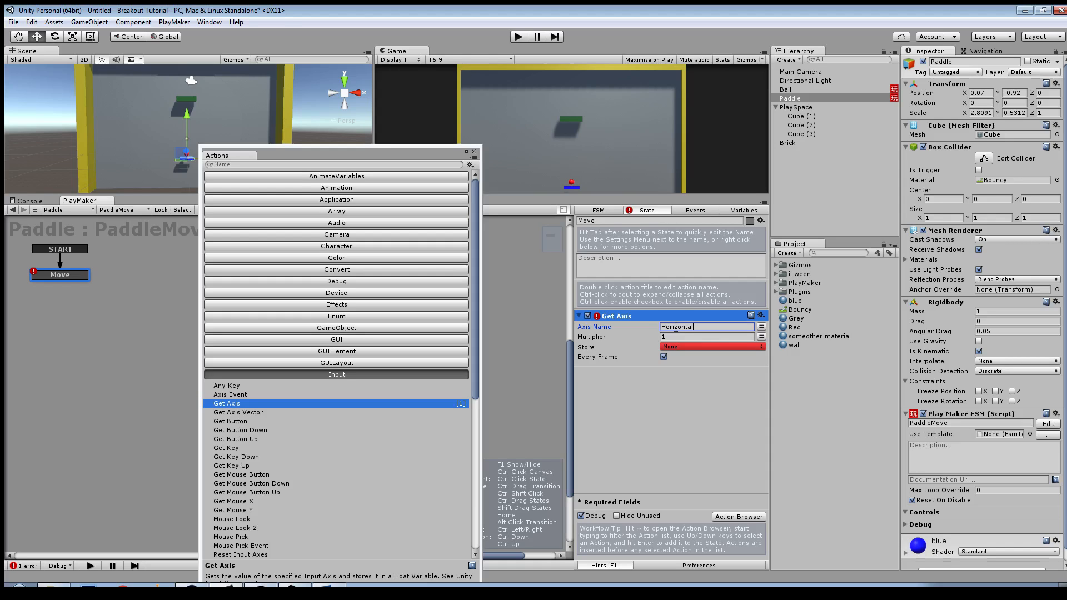
{"action": "left_click", "coordinate": [648, 338]}
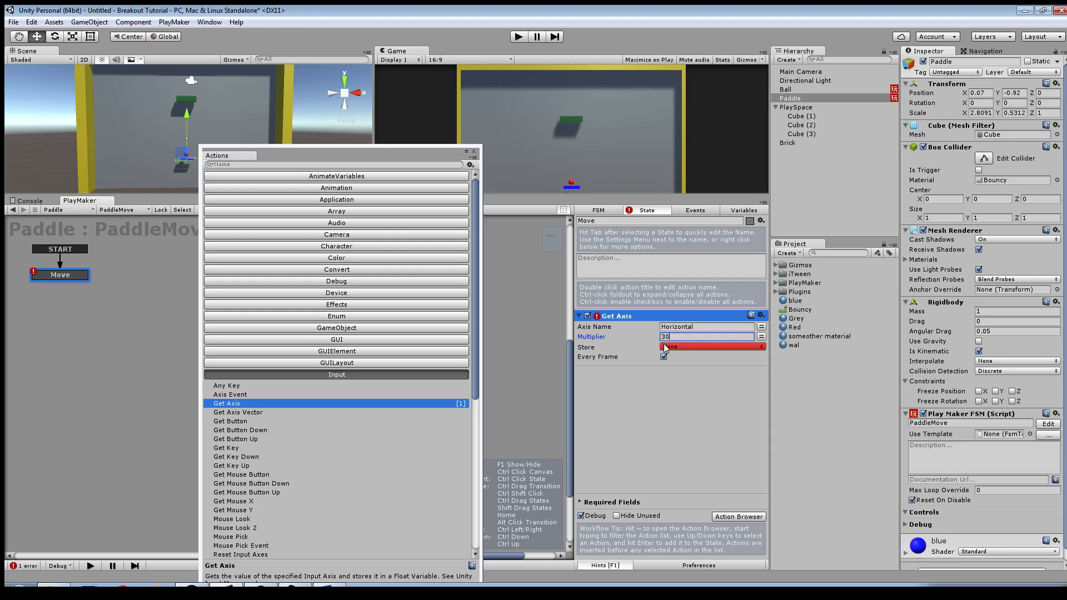
Step: Store the Get Axis result in a new variable named HoriInput
{"action": "left_click", "coordinate": [681, 348]}
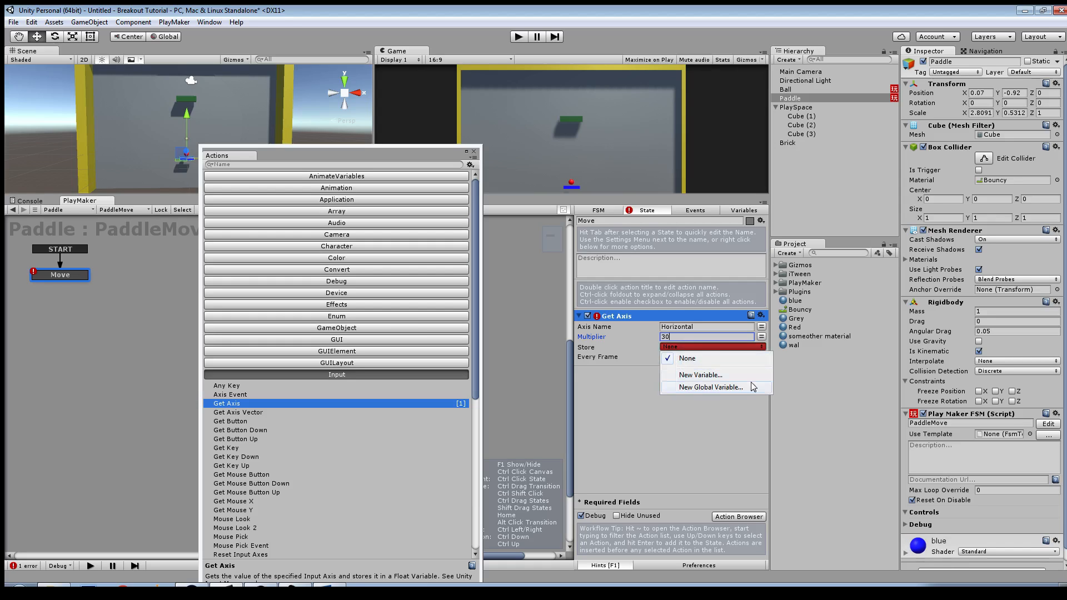
{"action": "left_click", "coordinate": [700, 375]}
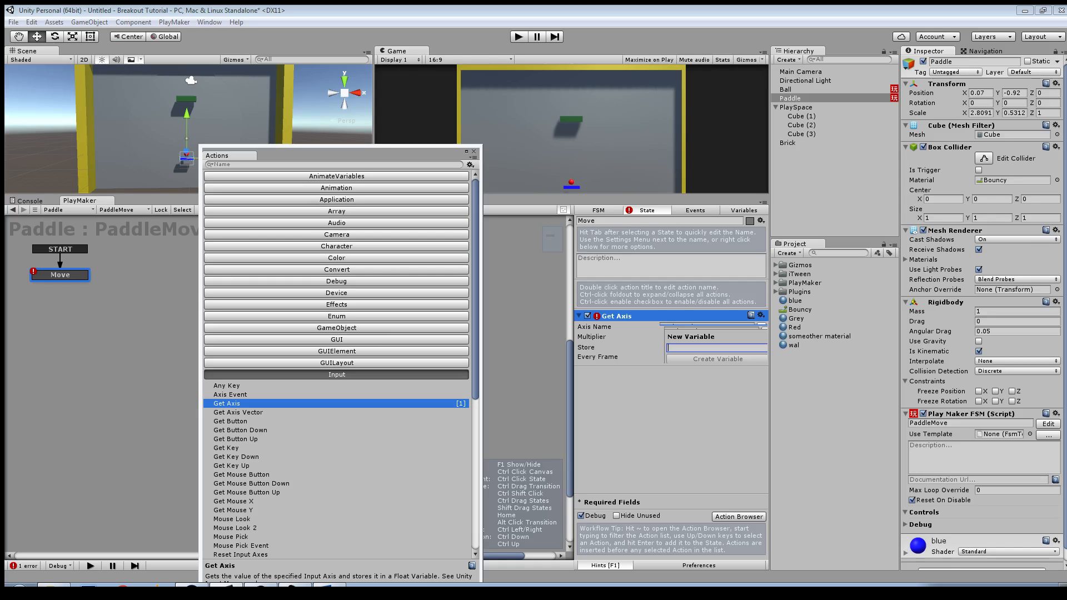
{"action": "type", "text": "Hori"}
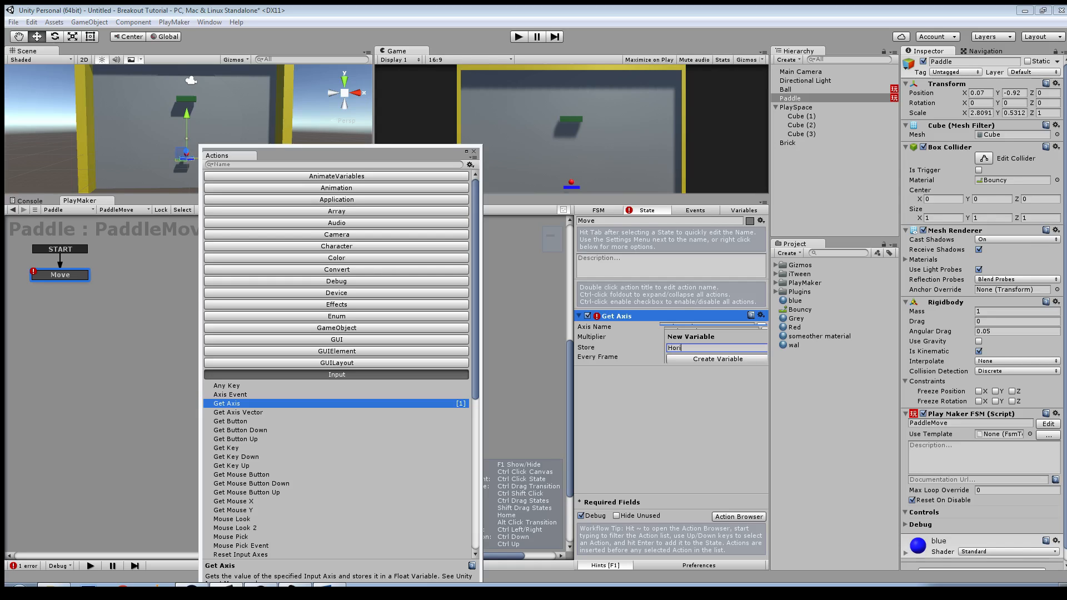
{"action": "type", "text": "Input"}
{"action": "key", "text": "Return"}
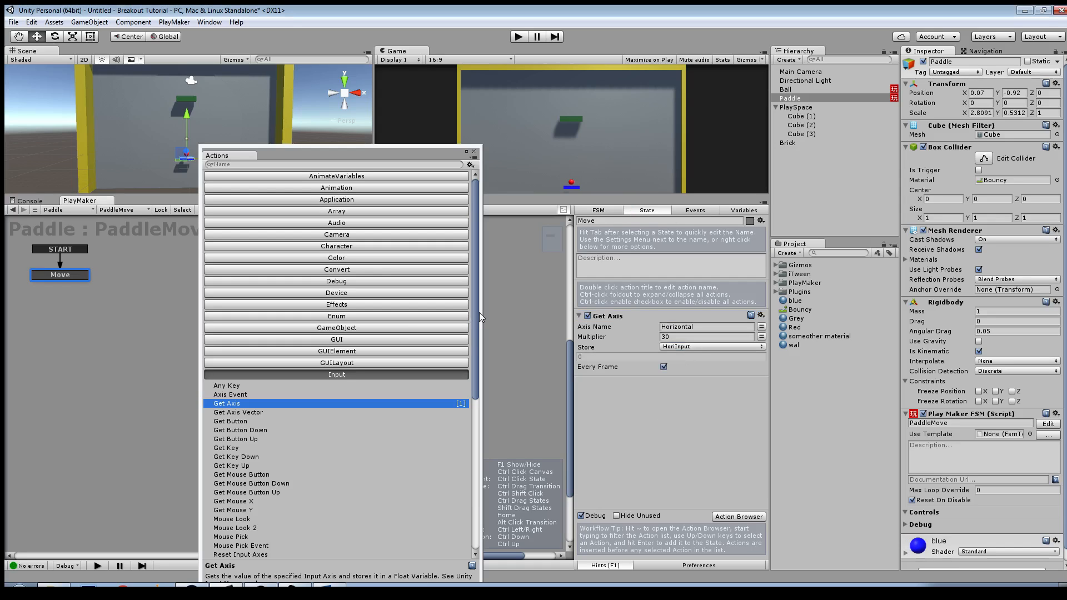
Step: Add a Float Add action to the Move state with a new float variable named XPosition
{"action": "left_click", "coordinate": [291, 165]}
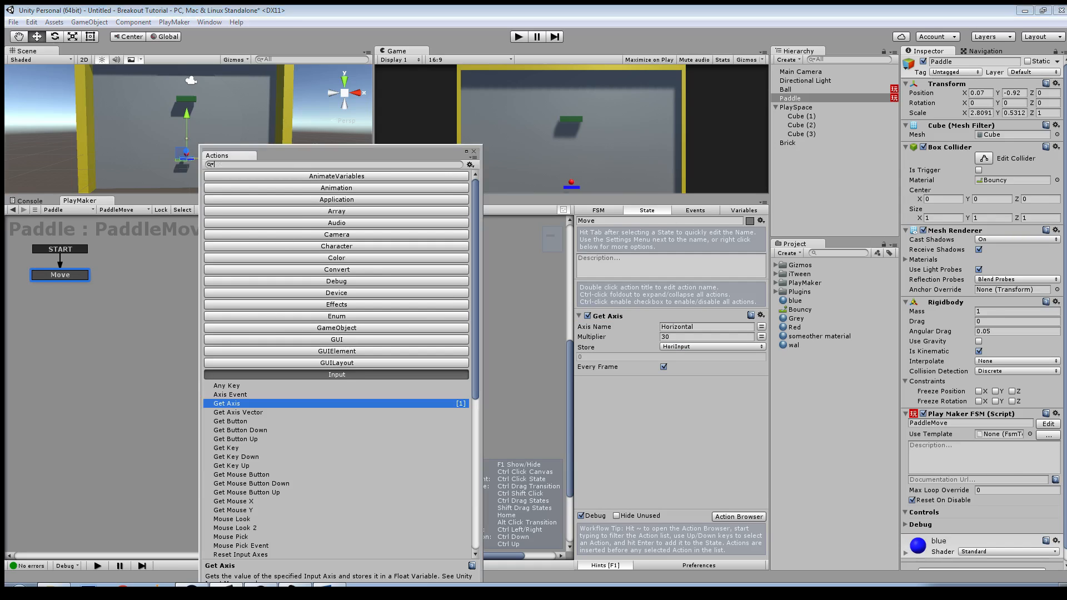
{"action": "type", "text": "add"}
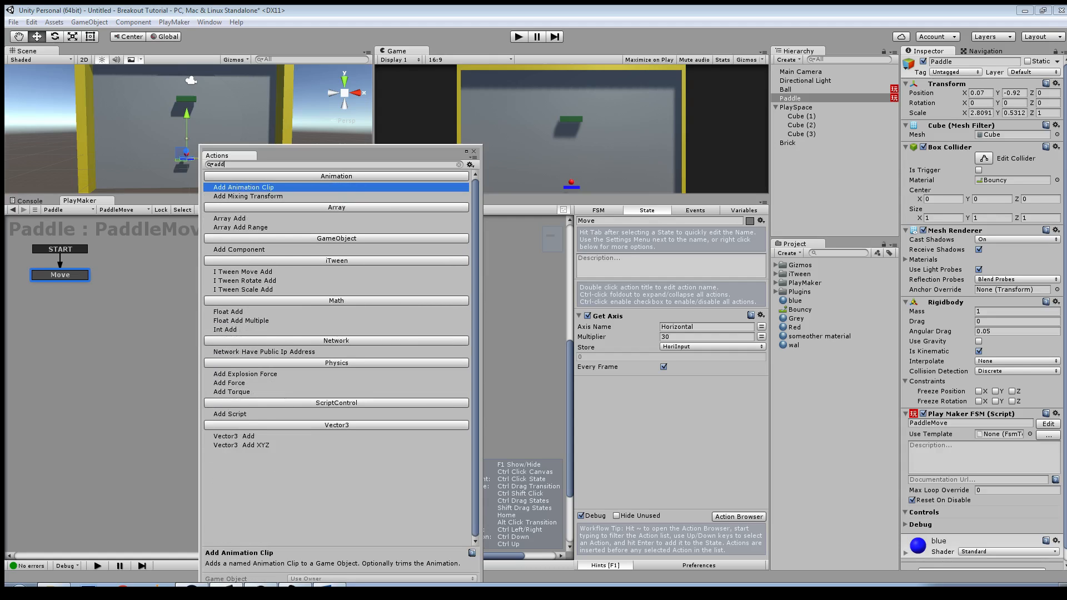
{"action": "left_click_drag", "start_coordinate": [228, 311], "coordinate": [633, 407]}
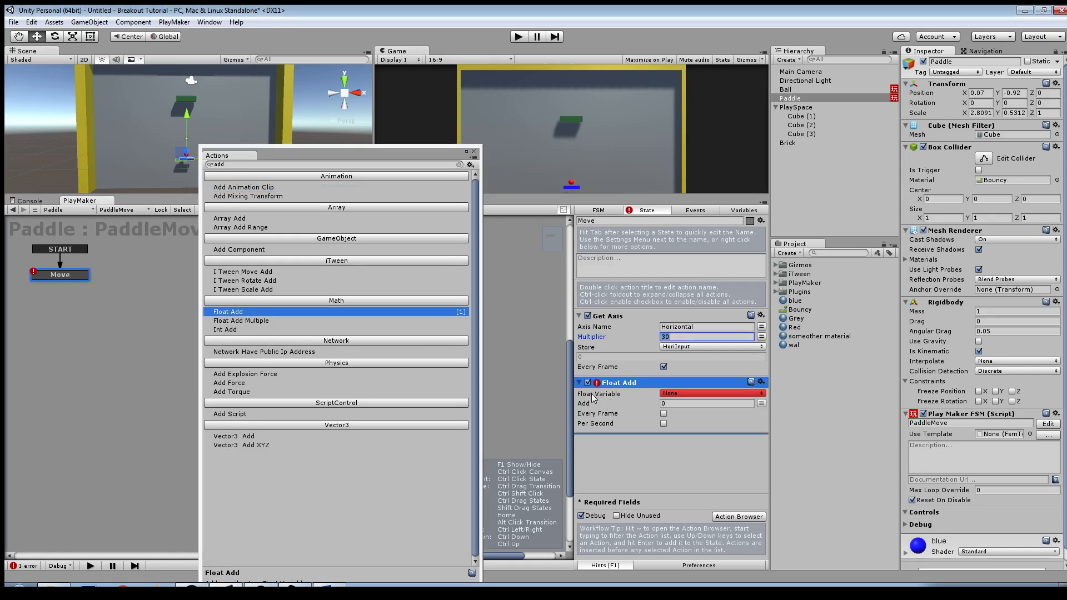
{"action": "left_click", "coordinate": [712, 394]}
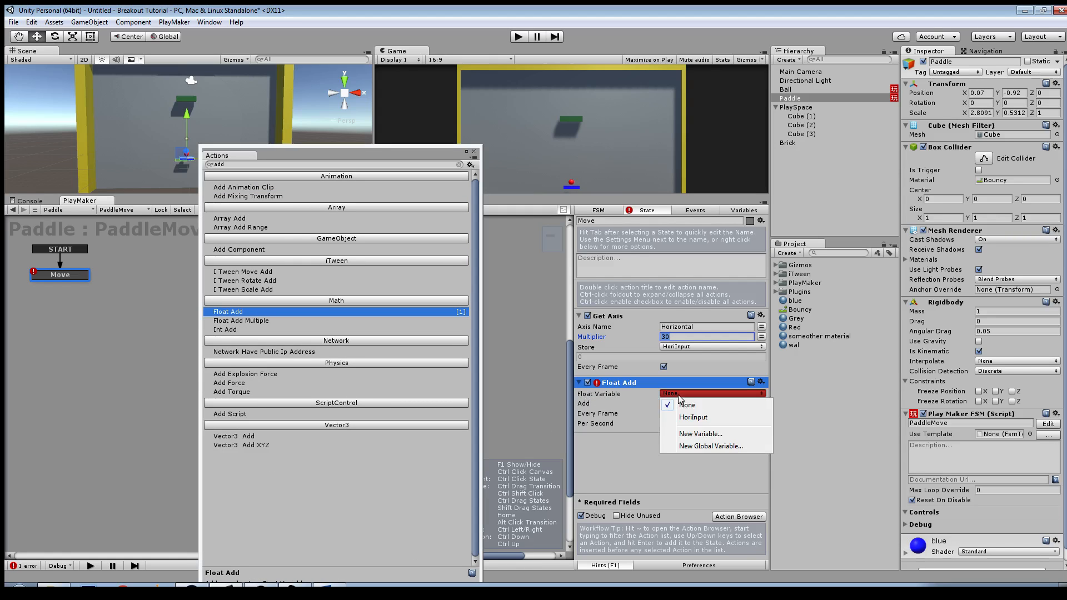
{"action": "left_click", "coordinate": [722, 436]}
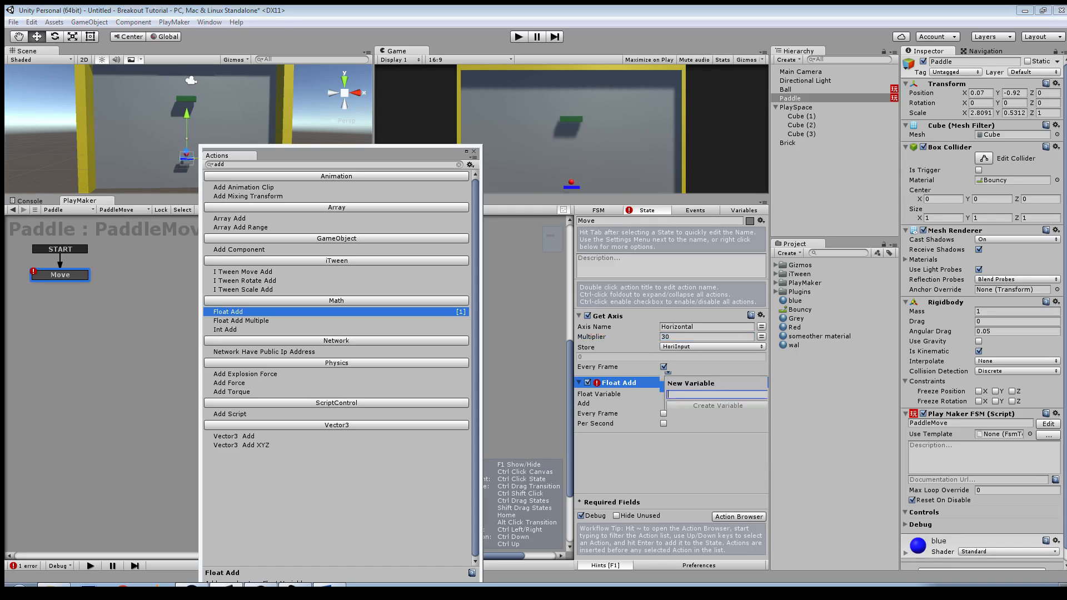
{"action": "type", "text": "XPosition"}
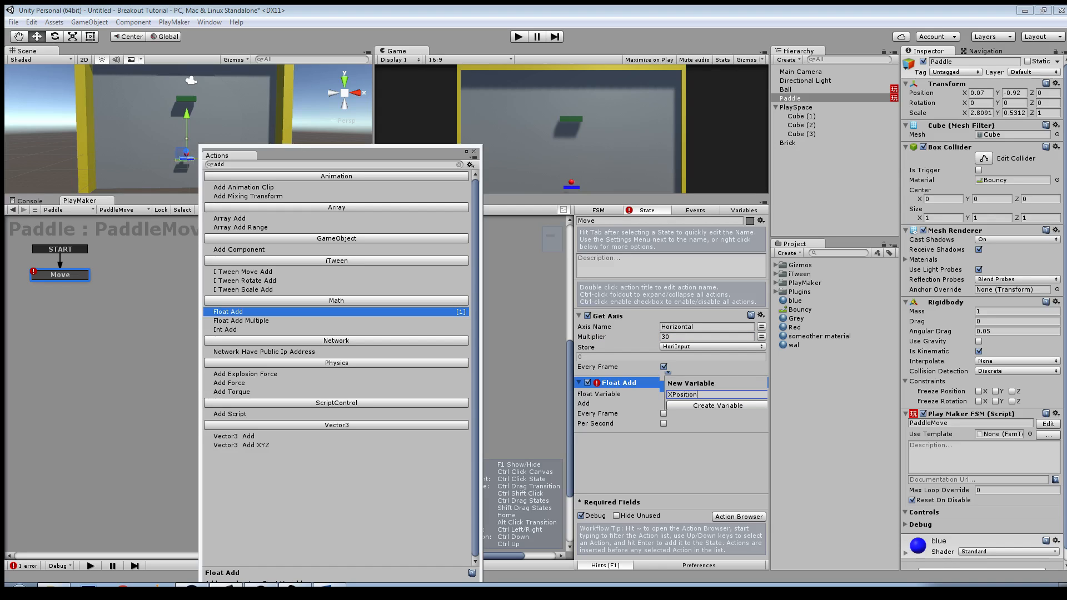
{"action": "left_click", "coordinate": [718, 406]}
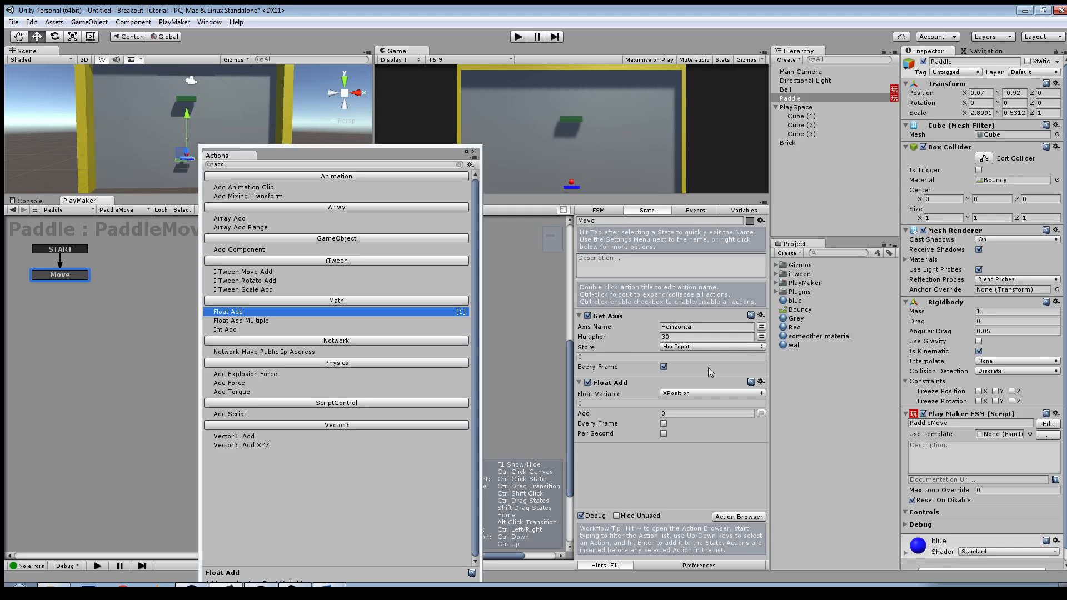
Step: Make Float Add use the HoriInput variable as its added value, with Every Frame and Per Second enabled
{"action": "left_click", "coordinate": [762, 415]}
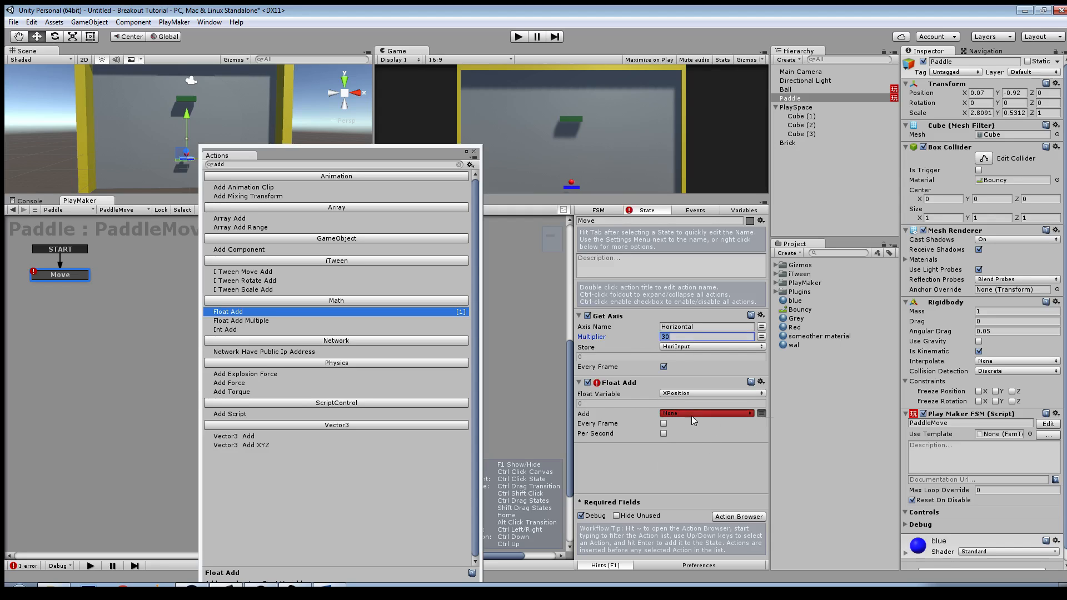
{"action": "left_click", "coordinate": [691, 415]}
{"action": "left_click", "coordinate": [694, 439]}
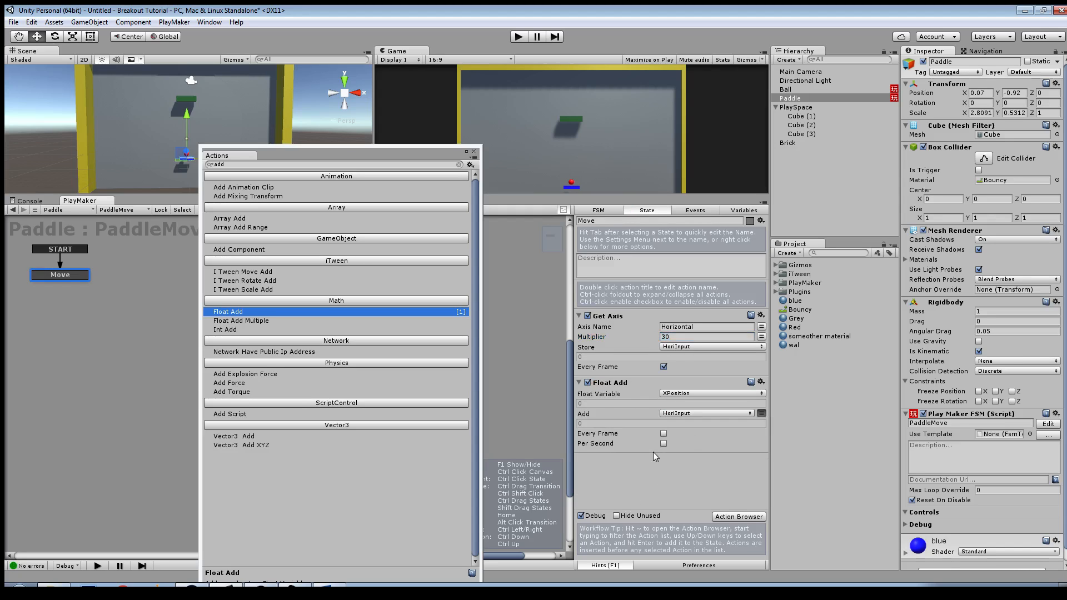
{"action": "left_click", "coordinate": [663, 434]}
{"action": "left_click", "coordinate": [664, 444]}
Step: Add a Float Clamp action to the Move state and set its float variable to XPosition
{"action": "left_click", "coordinate": [459, 164]}
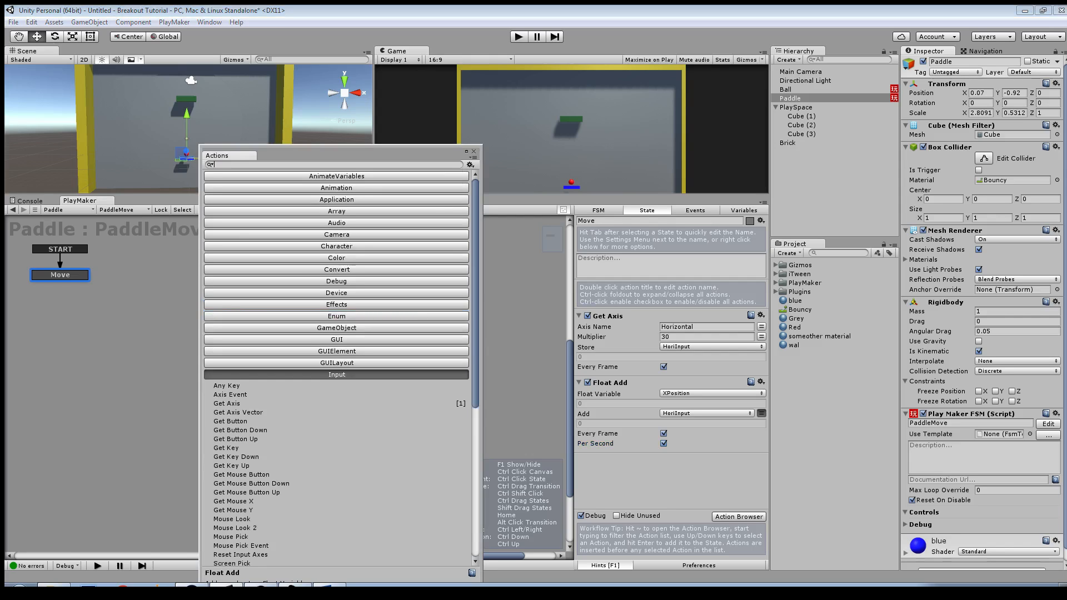
{"action": "type", "text": "clamp"}
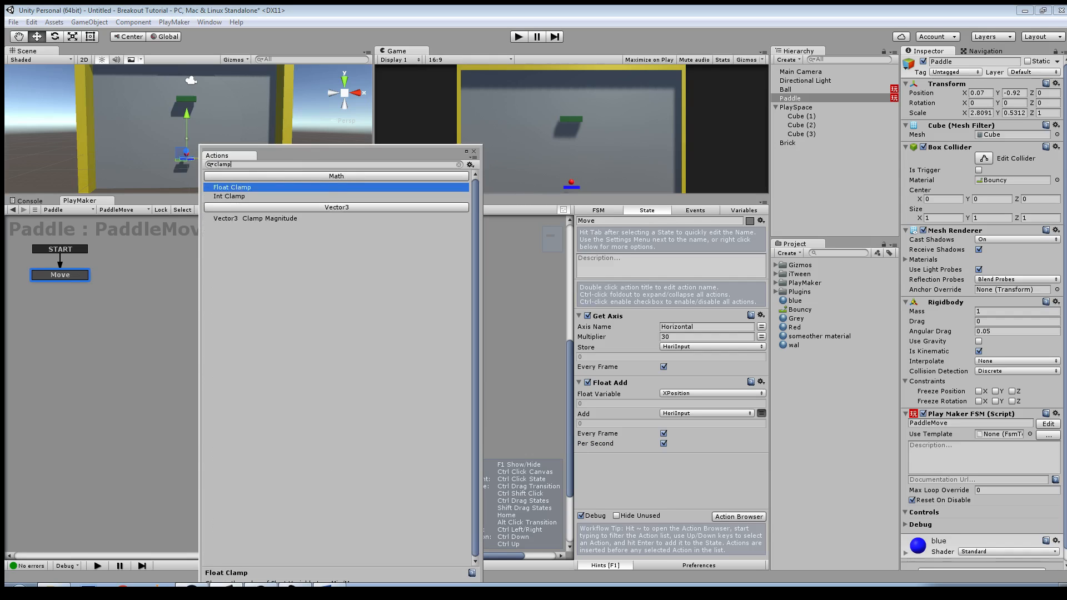
{"action": "key", "text": "Return"}
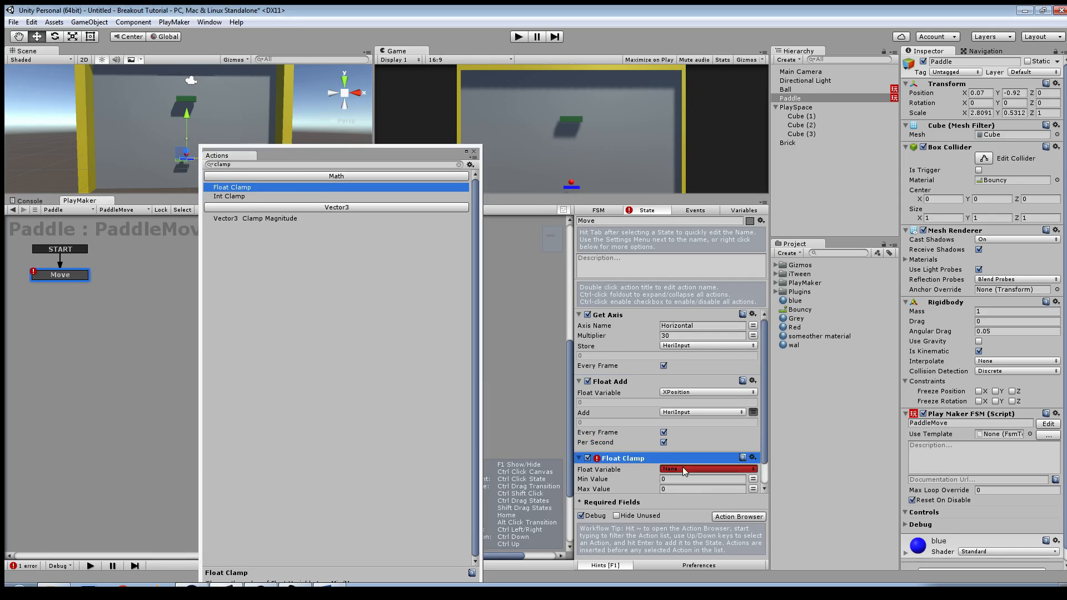
{"action": "left_click", "coordinate": [683, 469]}
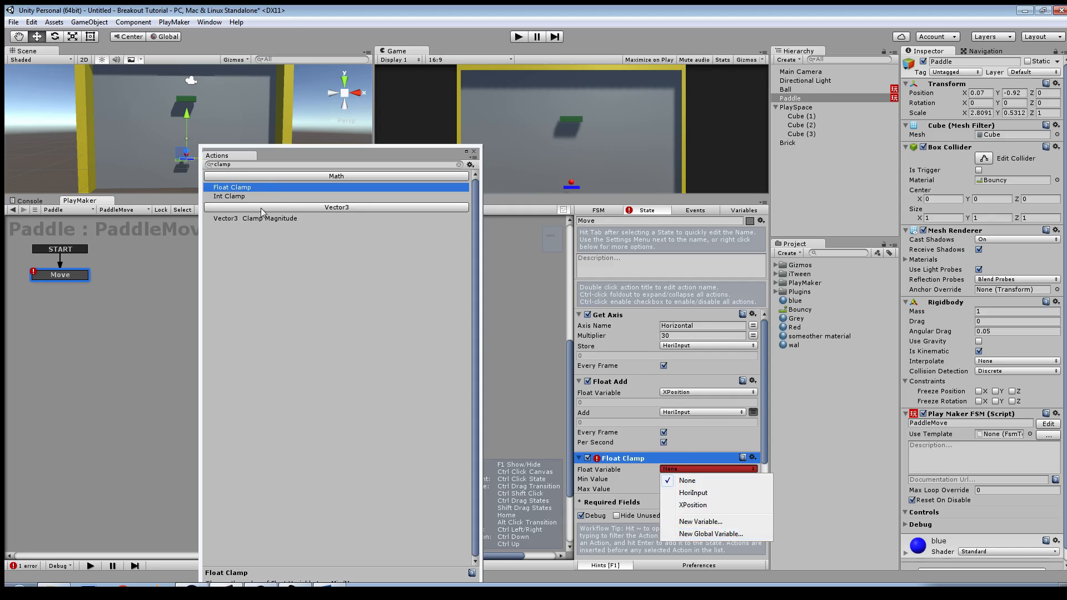
{"action": "left_click", "coordinate": [692, 506]}
{"action": "scroll", "coordinate": [675, 478], "scroll_direction": "down", "scroll_amount": 1}
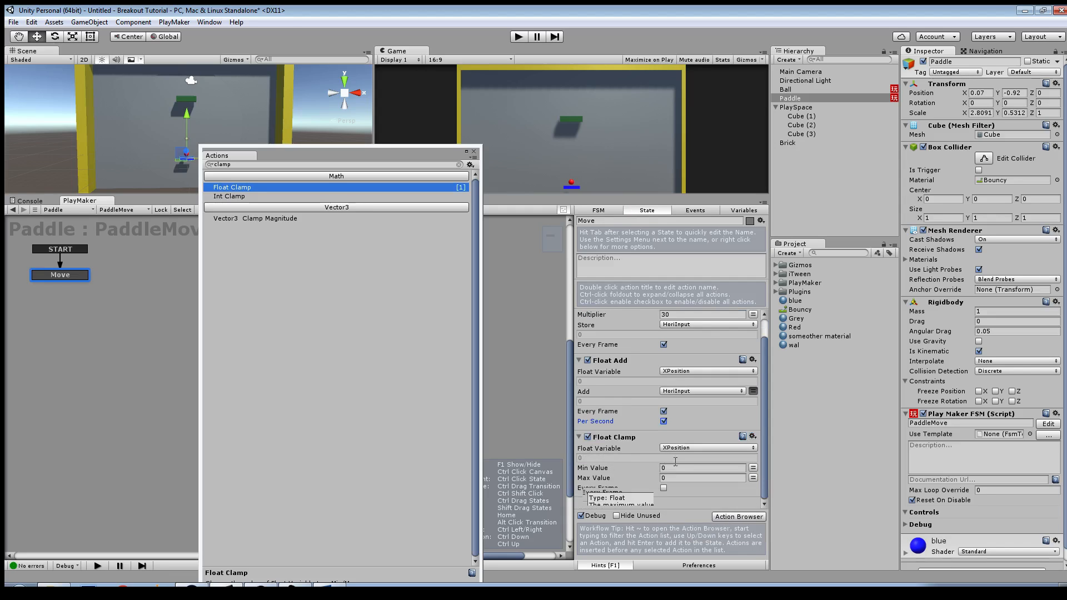
Step: Move the Actions window clear of the Scene view and slide the paddle along the X axis to about -3.6
{"action": "left_click_drag", "start_coordinate": [266, 158], "coordinate": [382, 218]}
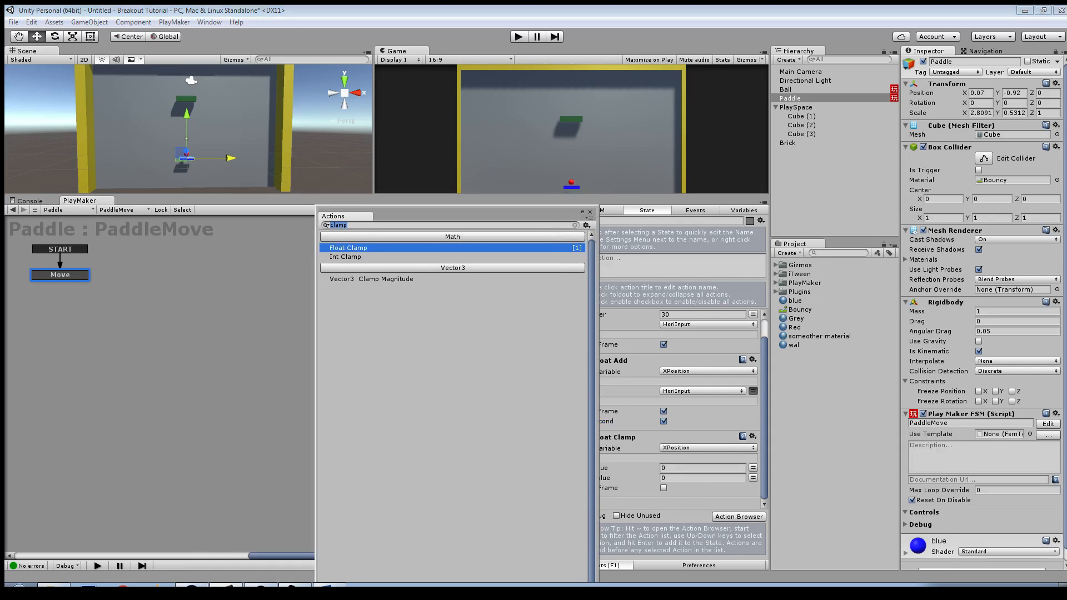
{"action": "mouse_move", "coordinate": [230, 157]}
{"action": "left_mouse_down"}
{"action": "mouse_move", "coordinate": [143, 153]}
{"action": "mouse_move", "coordinate": [300, 154]}
{"action": "mouse_move", "coordinate": [140, 154]}
{"action": "mouse_move", "coordinate": [212, 165]}
{"action": "left_mouse_up"}
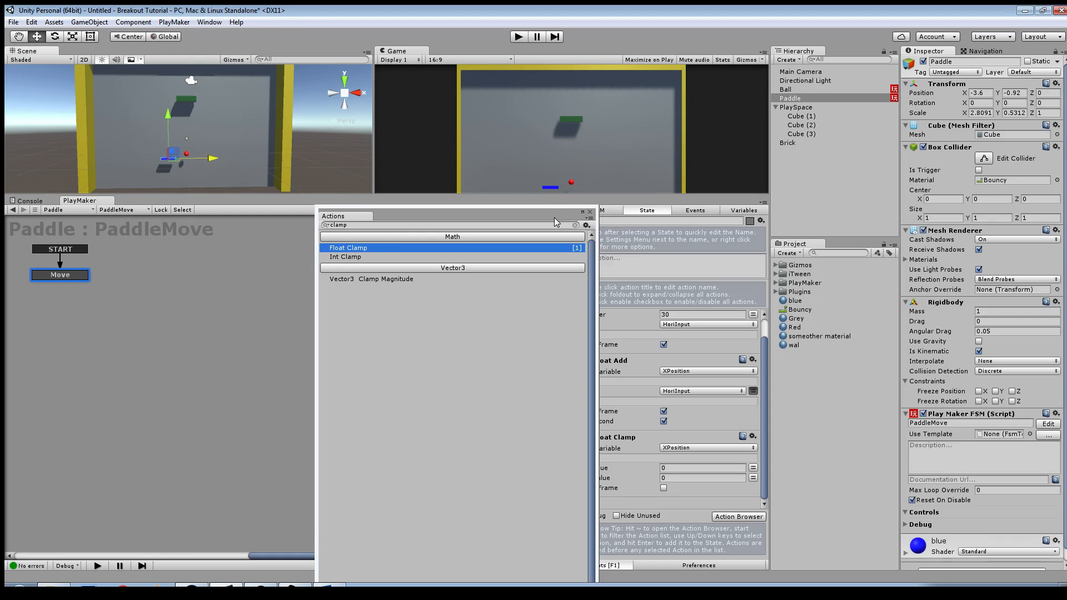
{"action": "left_click_drag", "start_coordinate": [555, 218], "coordinate": [423, 163]}
Step: Set the Float Clamp limits to a minimum of -17.5 and a maximum of 17.5
{"action": "left_click", "coordinate": [679, 468]}
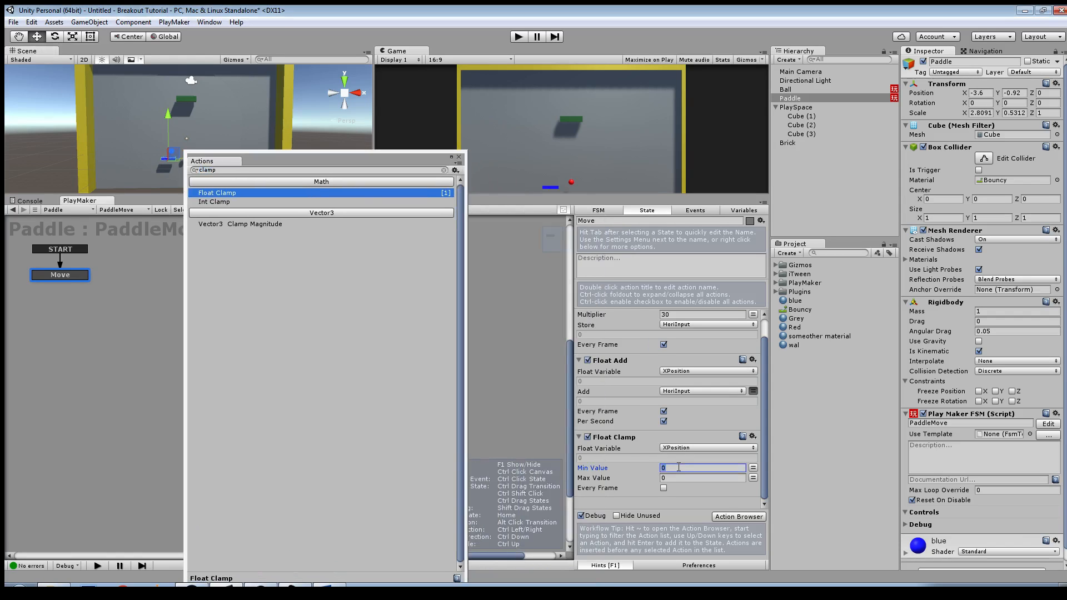
{"action": "type", "text": "-17.5"}
{"action": "left_click", "coordinate": [673, 478]}
{"action": "type", "text": "17.5"}
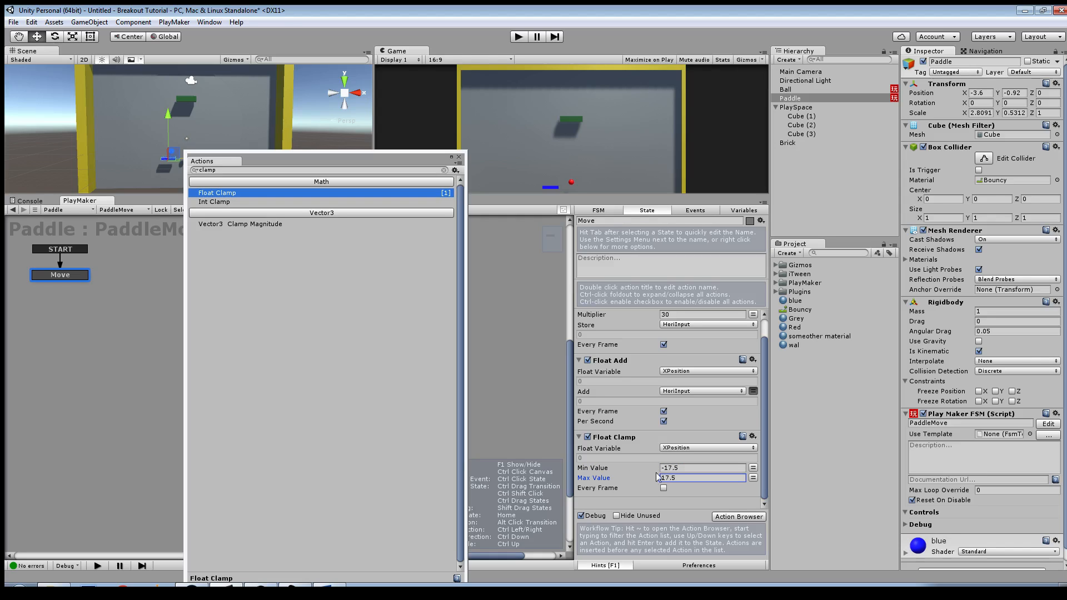
{"action": "left_click_drag", "start_coordinate": [665, 470], "coordinate": [654, 470]}
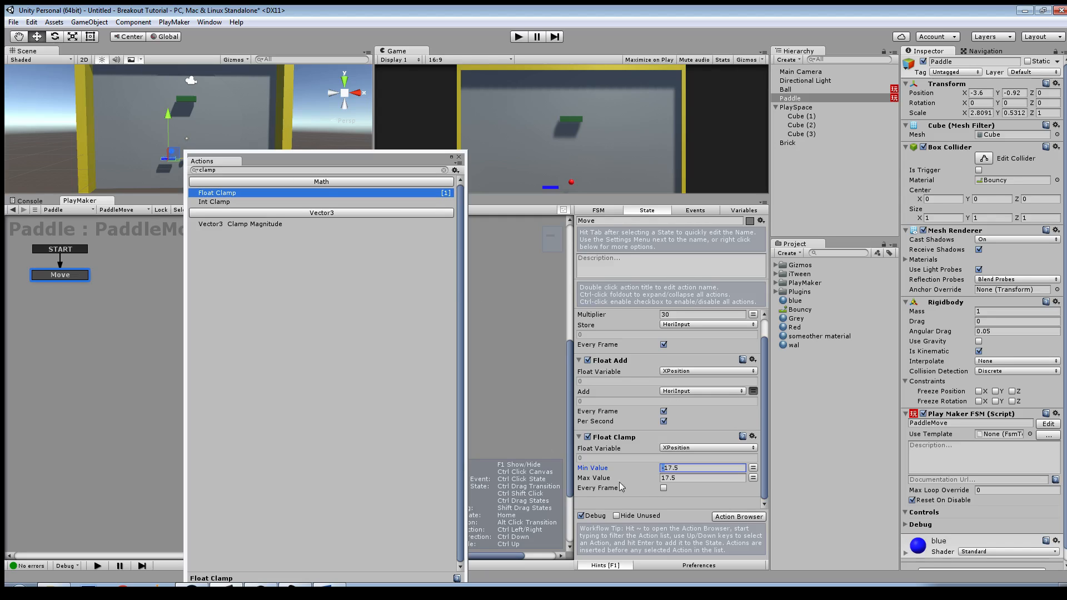
Step: Enable Every Frame on Float Clamp and add a Set Position action to the Move state
{"action": "left_click", "coordinate": [681, 491]}
{"action": "left_click", "coordinate": [444, 170]}
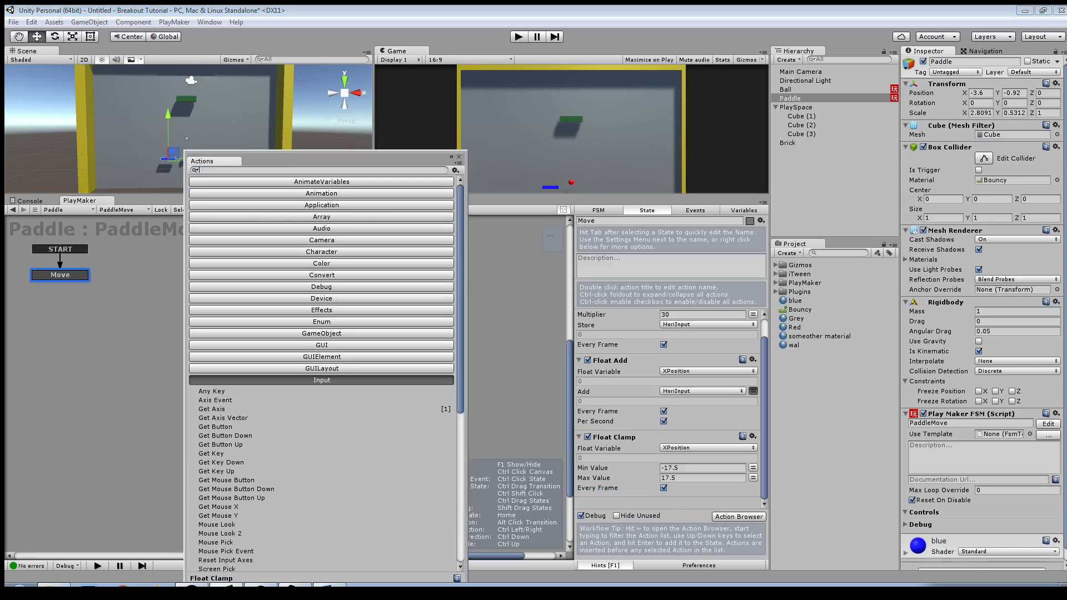
{"action": "type", "text": "set"}
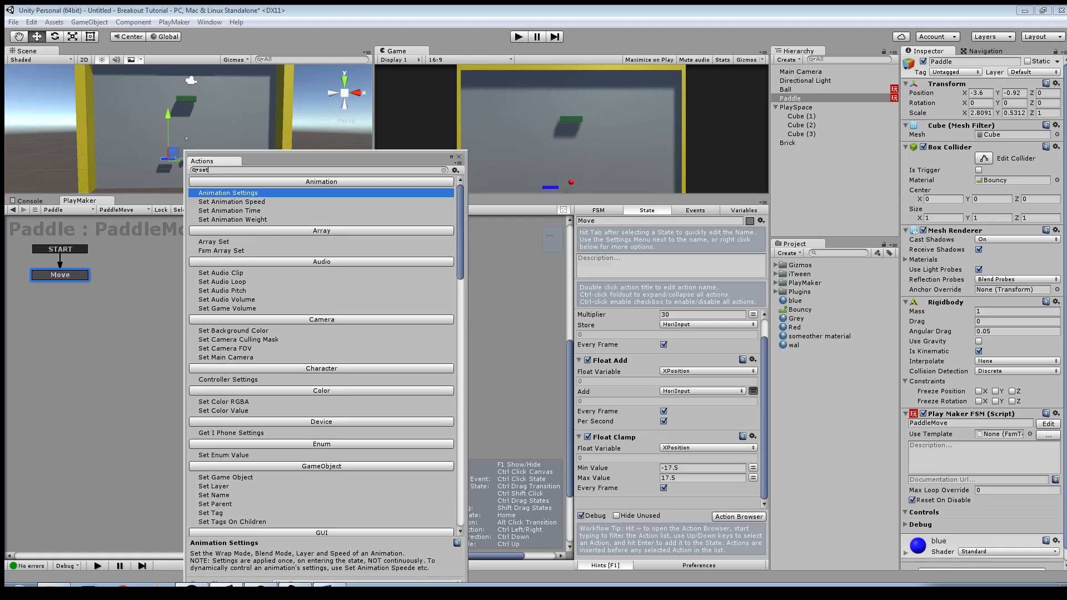
{"action": "type", "text": " po"}
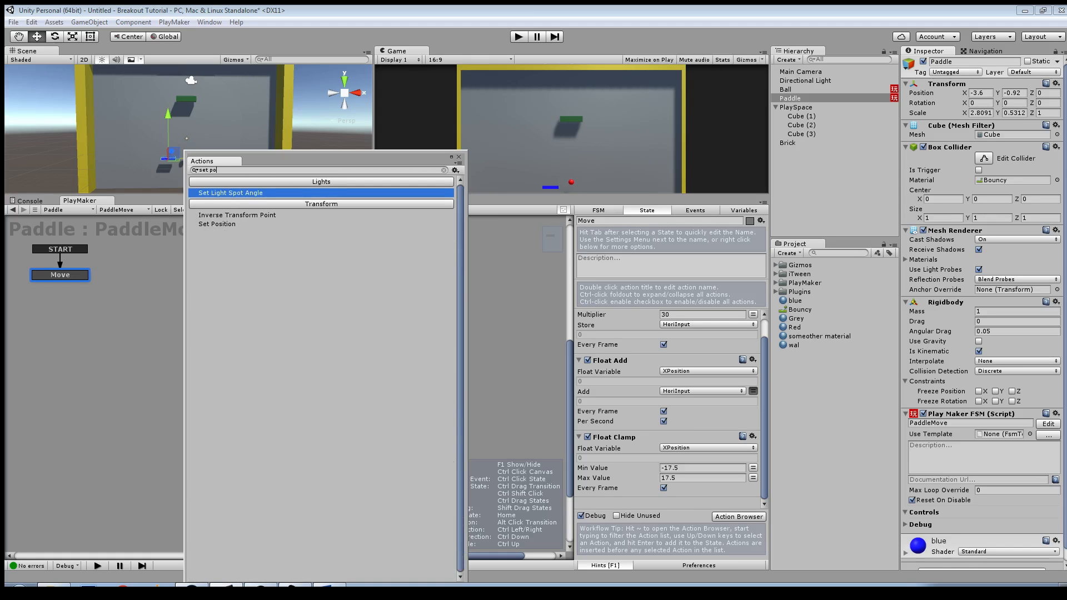
{"action": "key", "text": "Down"}
{"action": "key", "text": "Down"}
{"action": "key", "text": "Return"}
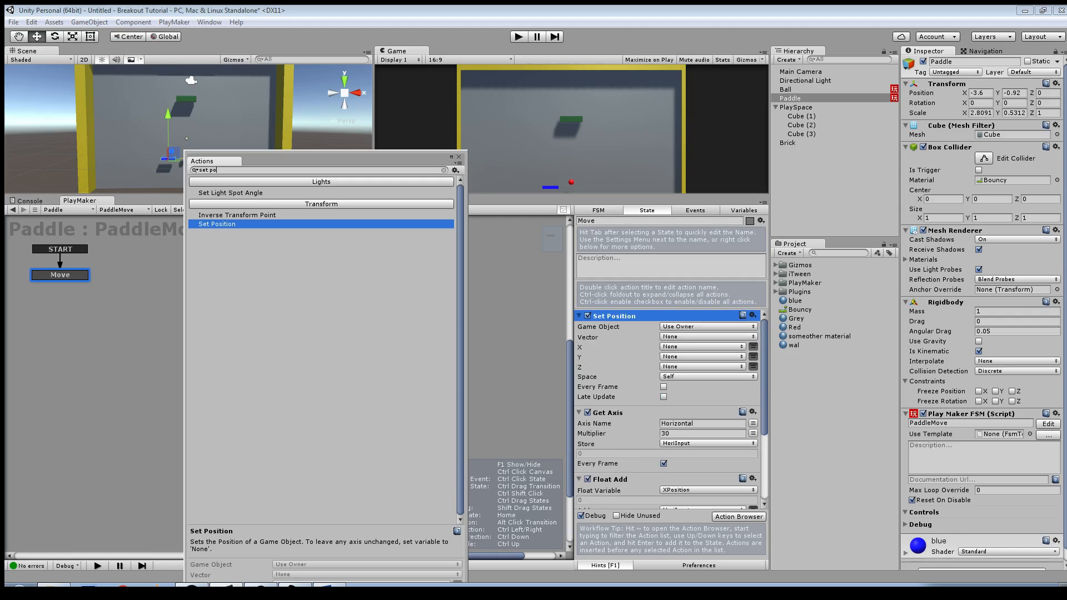
Step: Move the Set Position action to the end of the Move state's action list, below Float Clamp
{"action": "right_click", "coordinate": [618, 316]}
{"action": "left_click", "coordinate": [640, 472]}
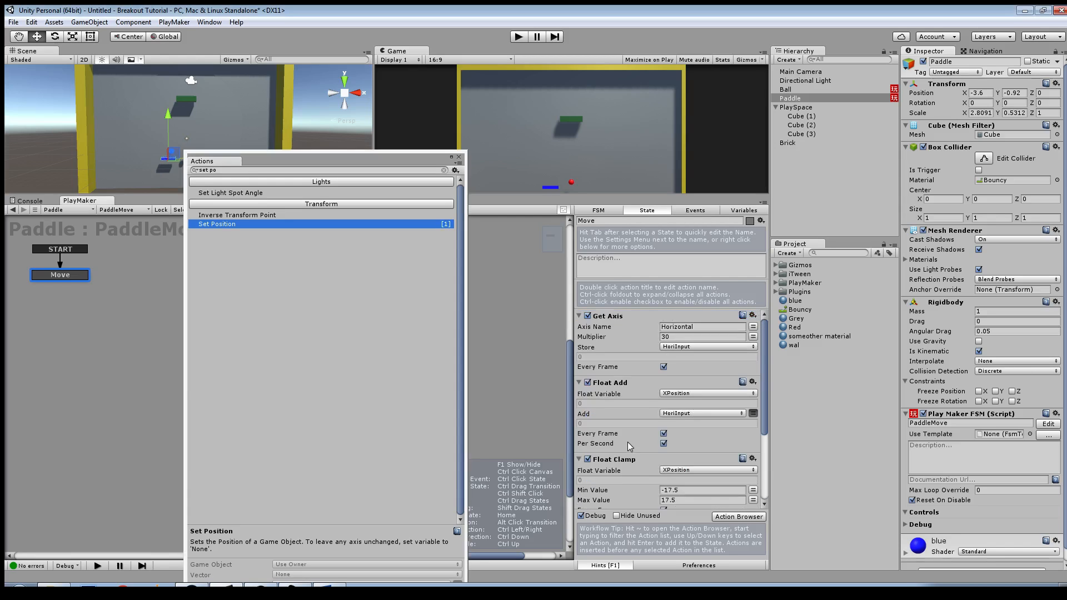
{"action": "scroll", "coordinate": [629, 448], "scroll_direction": "down", "scroll_amount": 4}
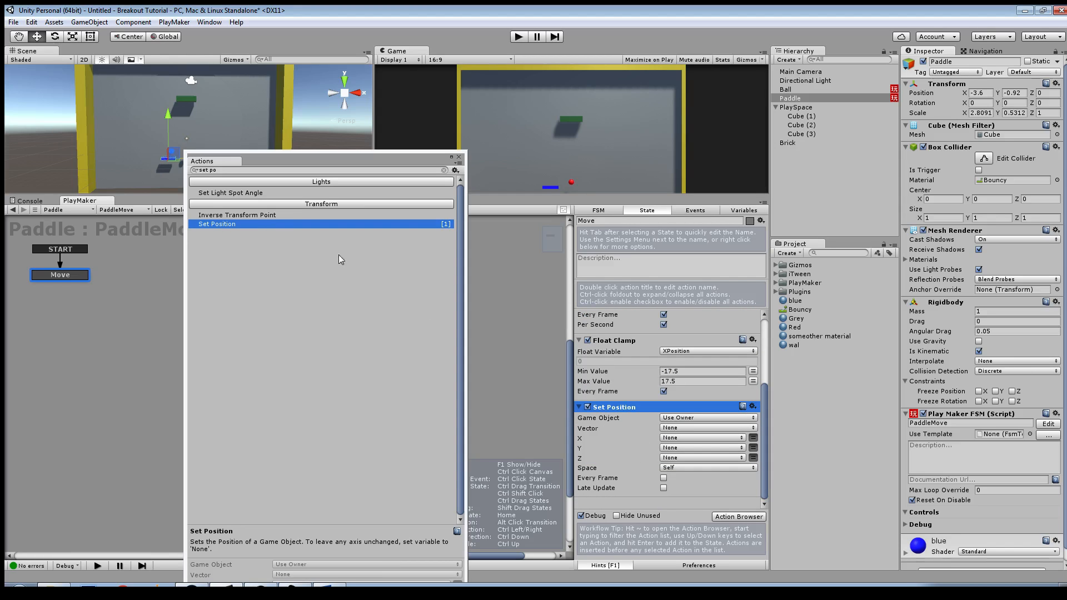
Step: Shift the Actions window clear of the Scene view and assign the XPosition variable to Set Position's X value
{"action": "left_click_drag", "start_coordinate": [210, 161], "coordinate": [148, 218]}
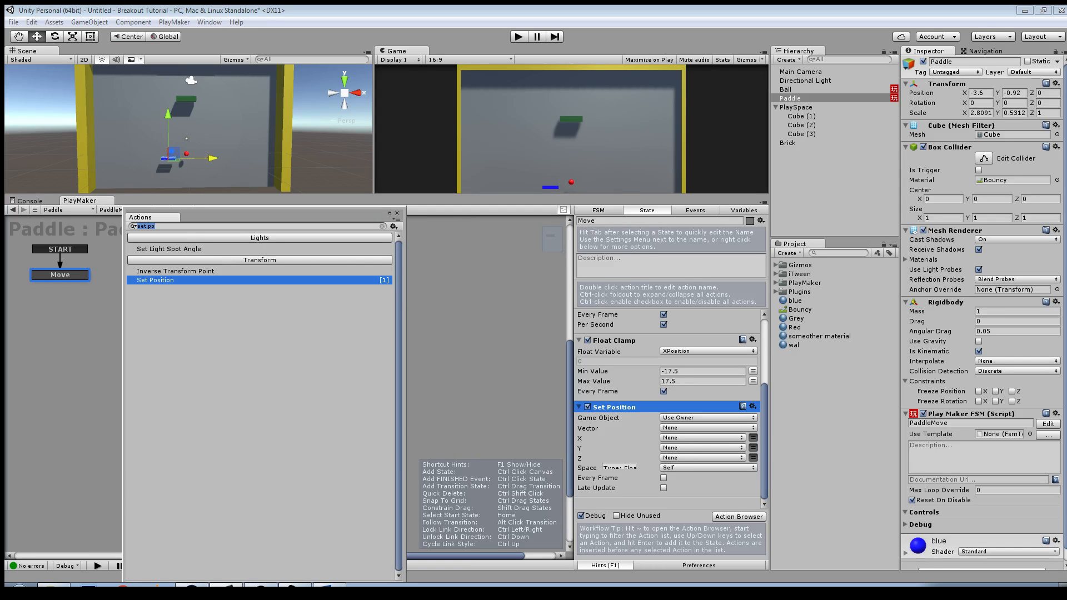
{"action": "left_click", "coordinate": [752, 438]}
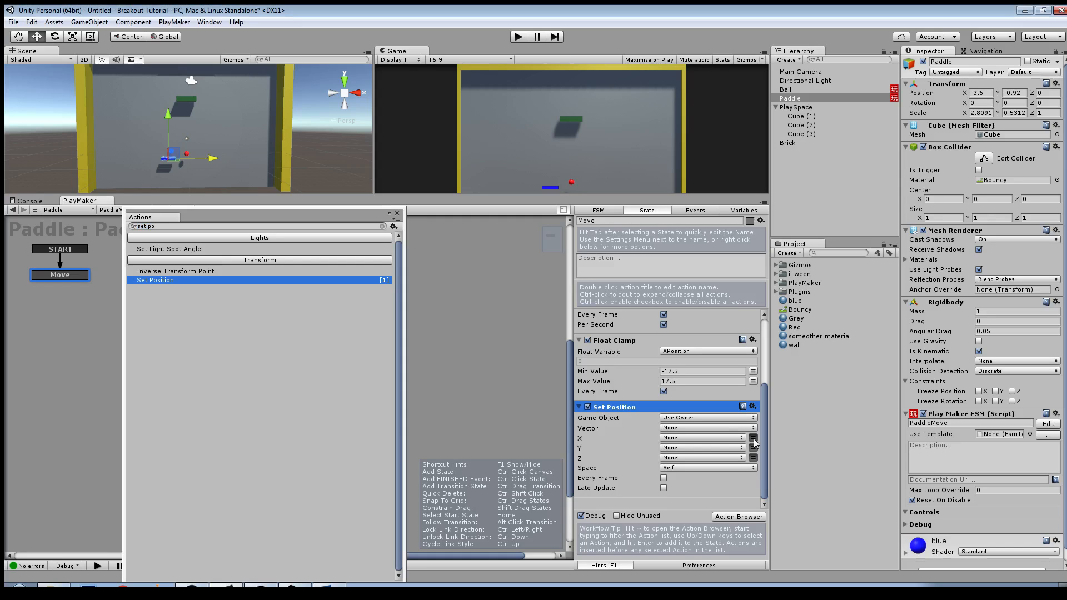
{"action": "left_click", "coordinate": [727, 438]}
{"action": "left_click", "coordinate": [751, 439]}
{"action": "left_click", "coordinate": [724, 438]}
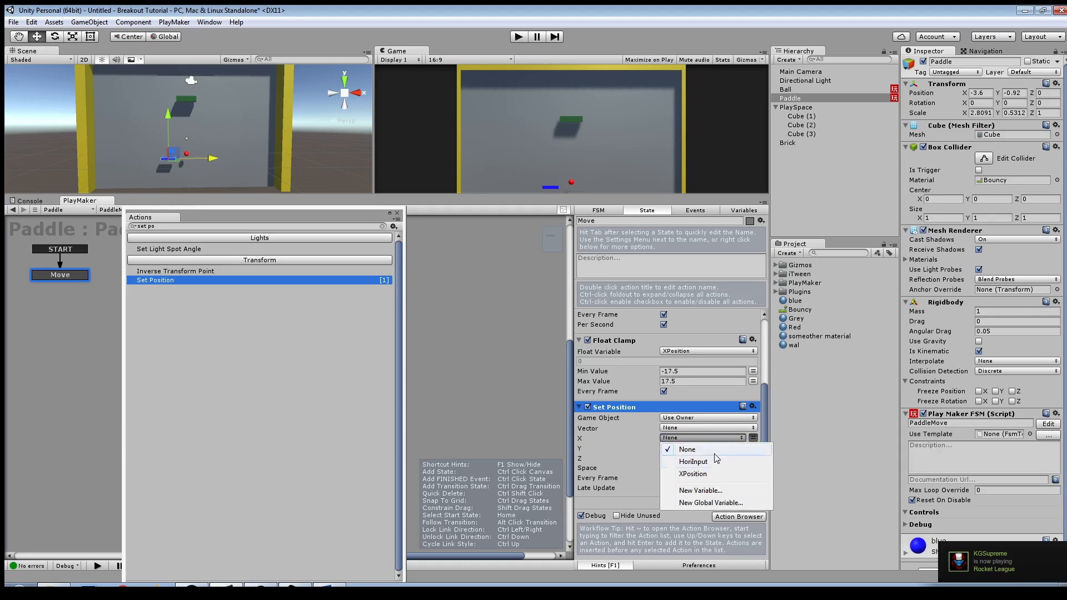
{"action": "left_click", "coordinate": [705, 477]}
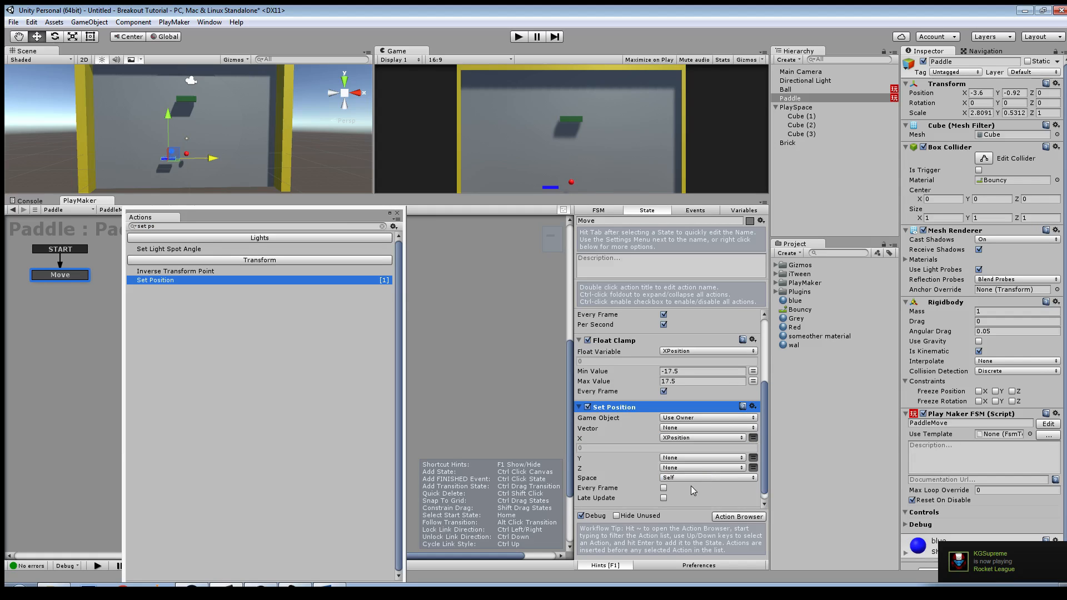
Step: Set the Set Position action's space to World and enable Every Frame
{"action": "scroll", "coordinate": [692, 485], "scroll_direction": "down", "scroll_amount": 1}
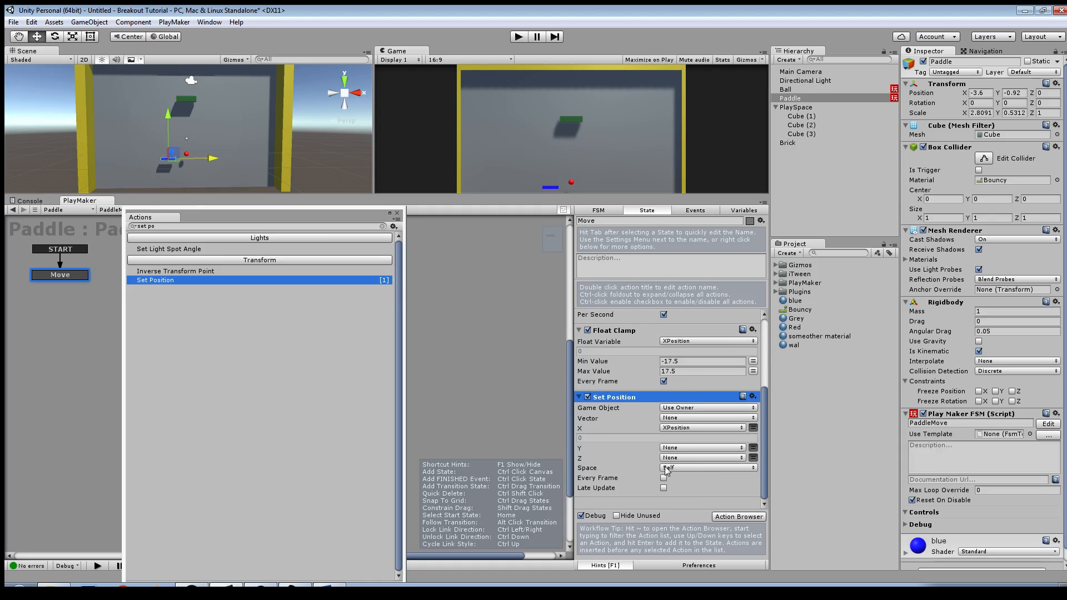
{"action": "left_click", "coordinate": [670, 471]}
{"action": "left_click", "coordinate": [682, 487]}
{"action": "left_click", "coordinate": [664, 478]}
Step: Close the Actions window and enlarge the Scene and Game views vertically
{"action": "left_click", "coordinate": [398, 216]}
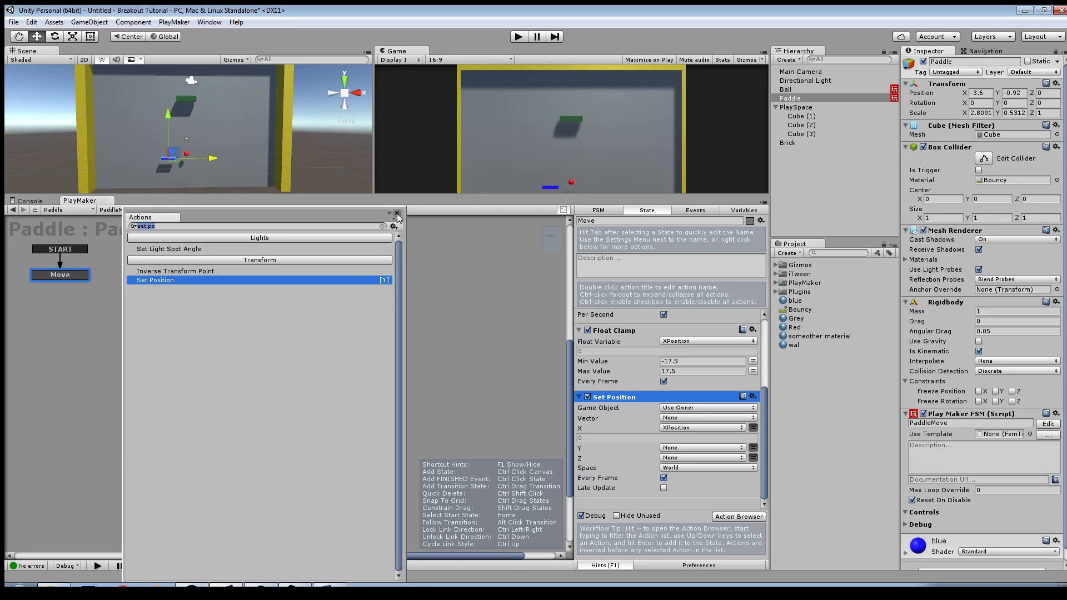
{"action": "left_click", "coordinate": [397, 213]}
{"action": "left_click_drag", "start_coordinate": [502, 196], "coordinate": [502, 333]}
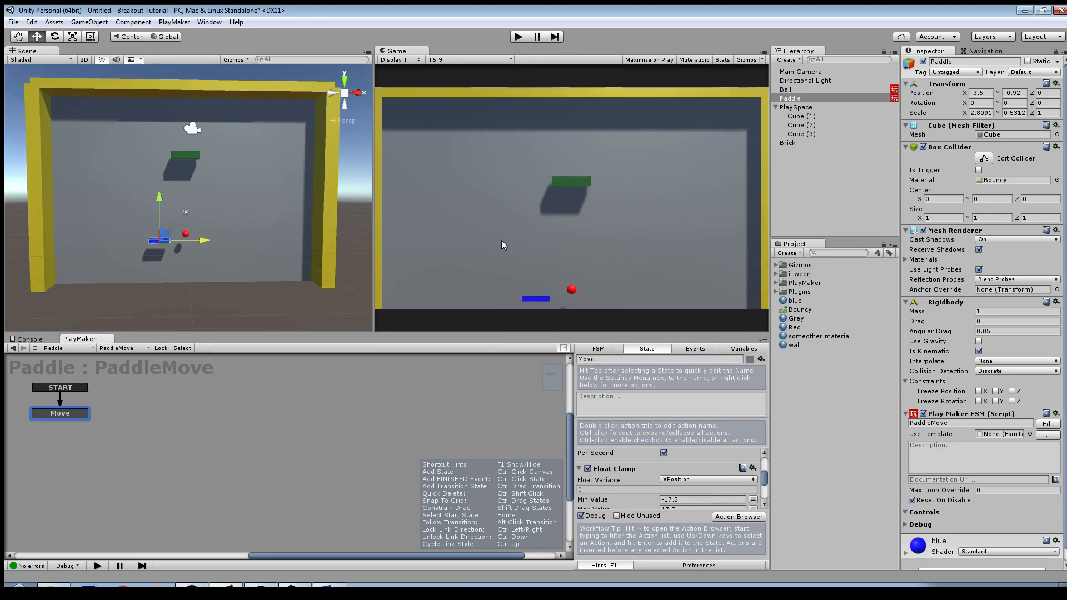
Step: Play-test the game by moving the paddle toward both side walls while the ball bounces, and stop play mode
{"action": "left_click", "coordinate": [518, 37]}
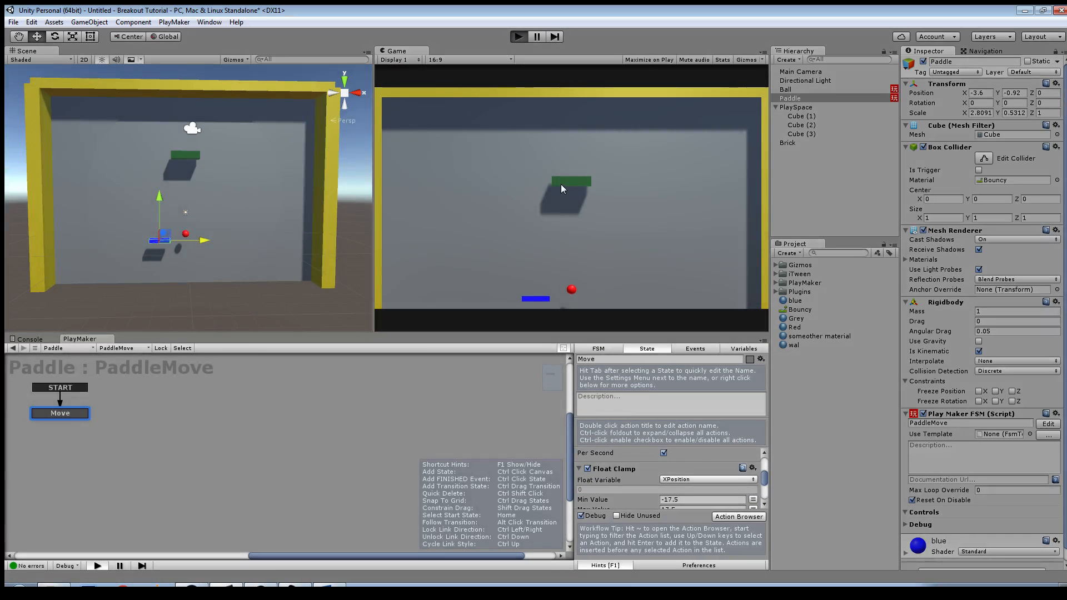
{"action": "key", "text": "Right"}
{"action": "key", "text": "Left"}
{"action": "key", "text": "Right"}
{"action": "key", "text": "Left"}
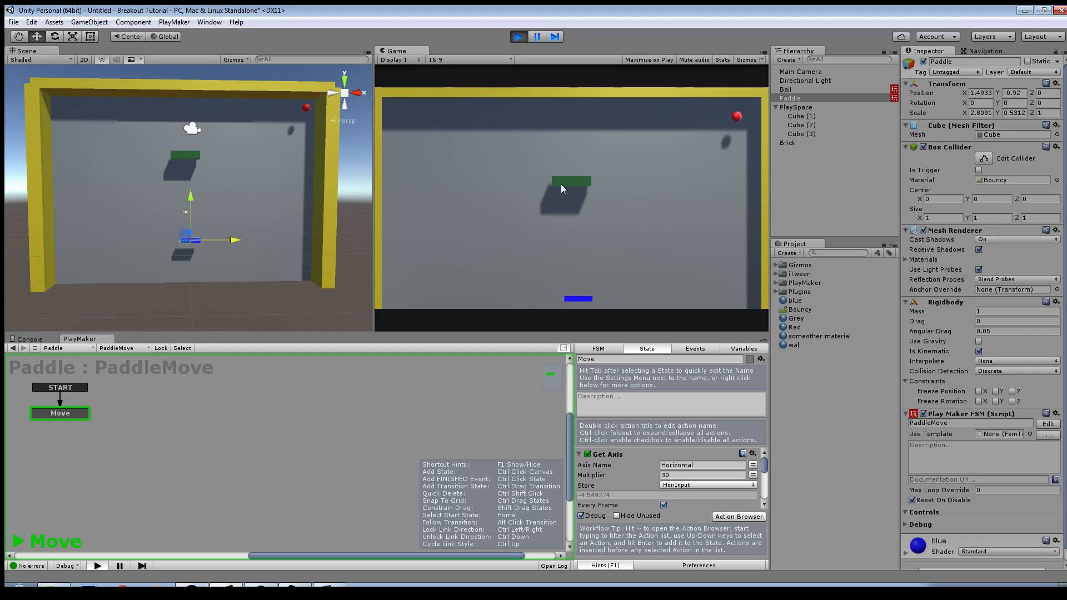
{"action": "key", "text": "Left"}
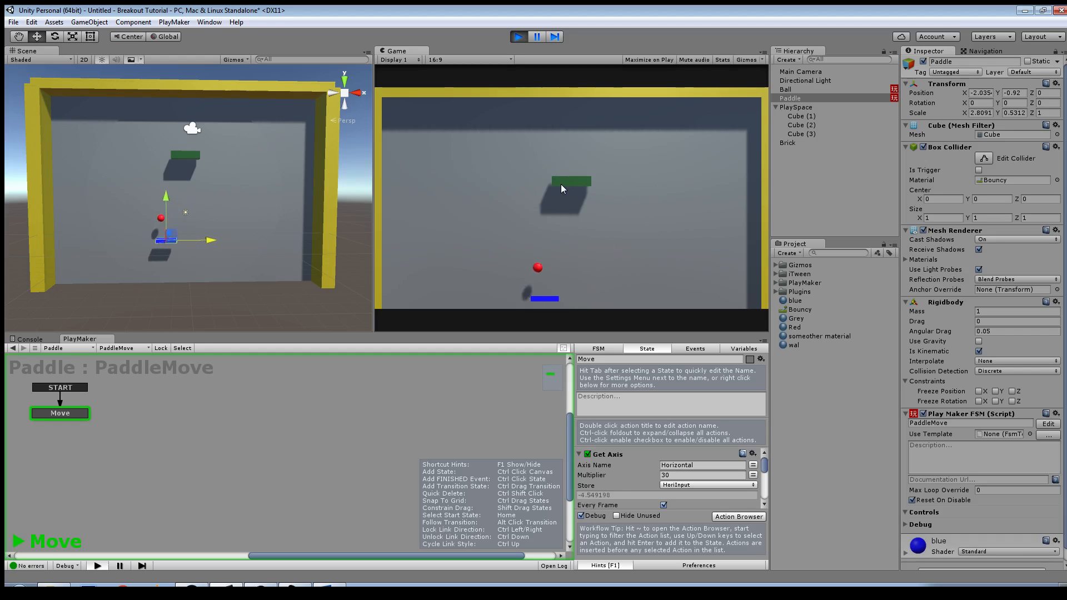
{"action": "key", "text": "Right"}
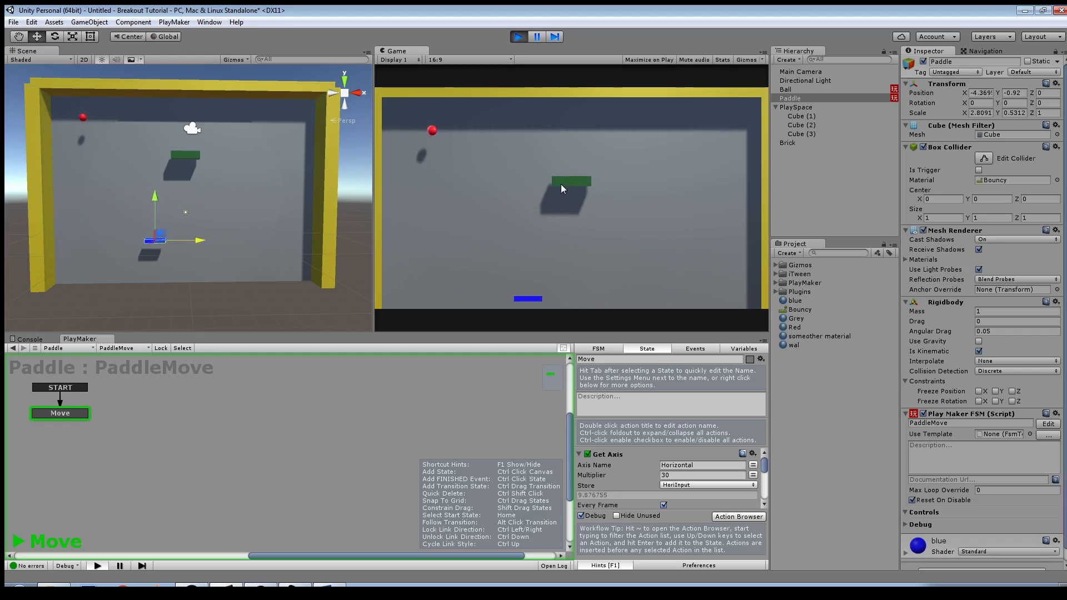
{"action": "key", "text": "Right"}
{"action": "key", "text": "Right"}
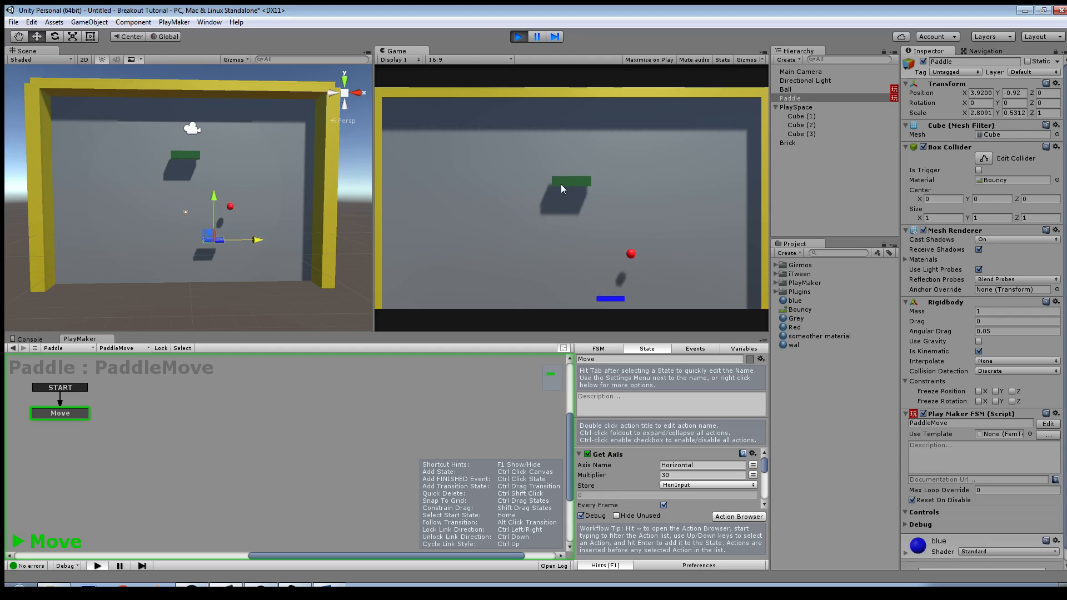
{"action": "key", "text": "Left"}
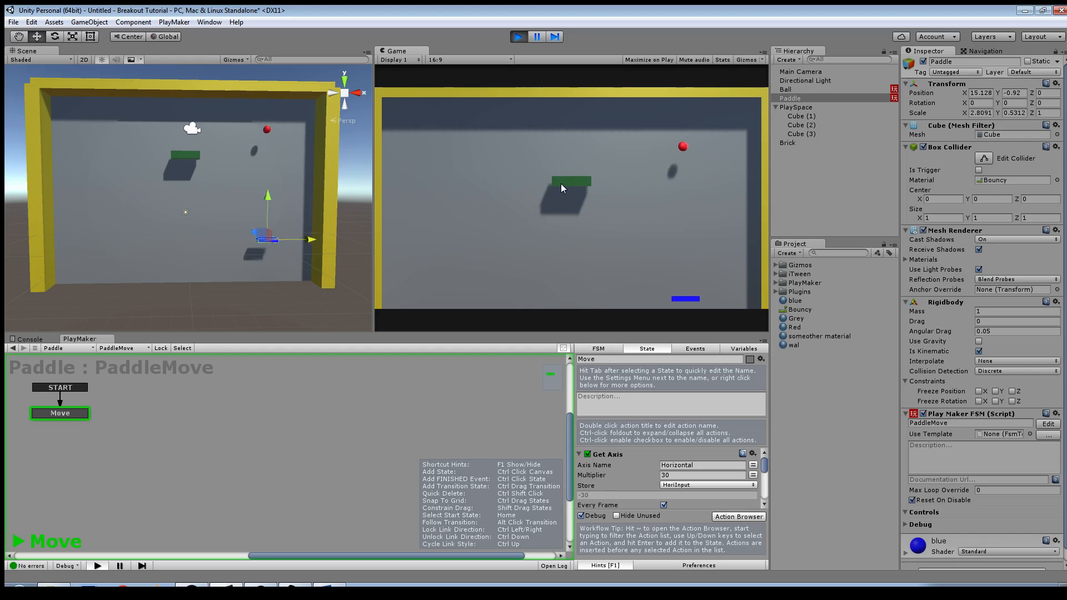
{"action": "key", "text": "Left"}
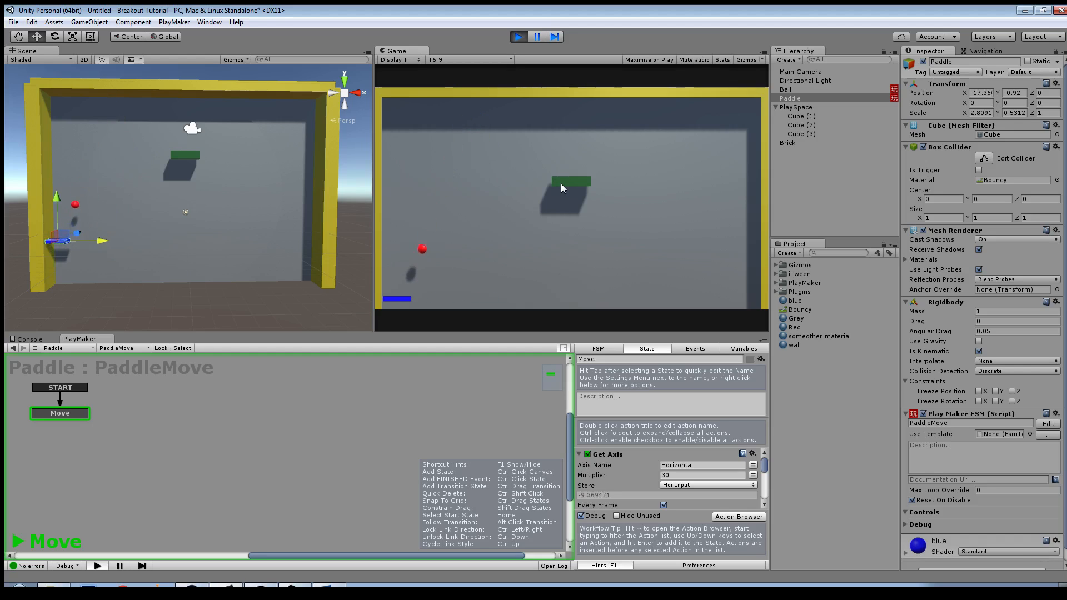
{"action": "key", "text": "Right"}
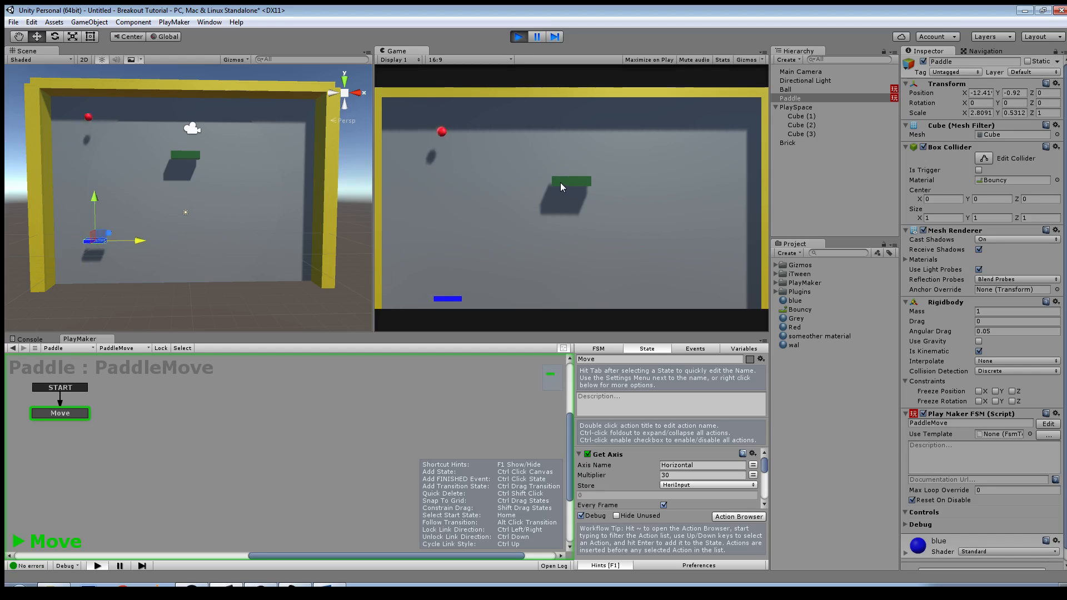
{"action": "key", "text": "Right"}
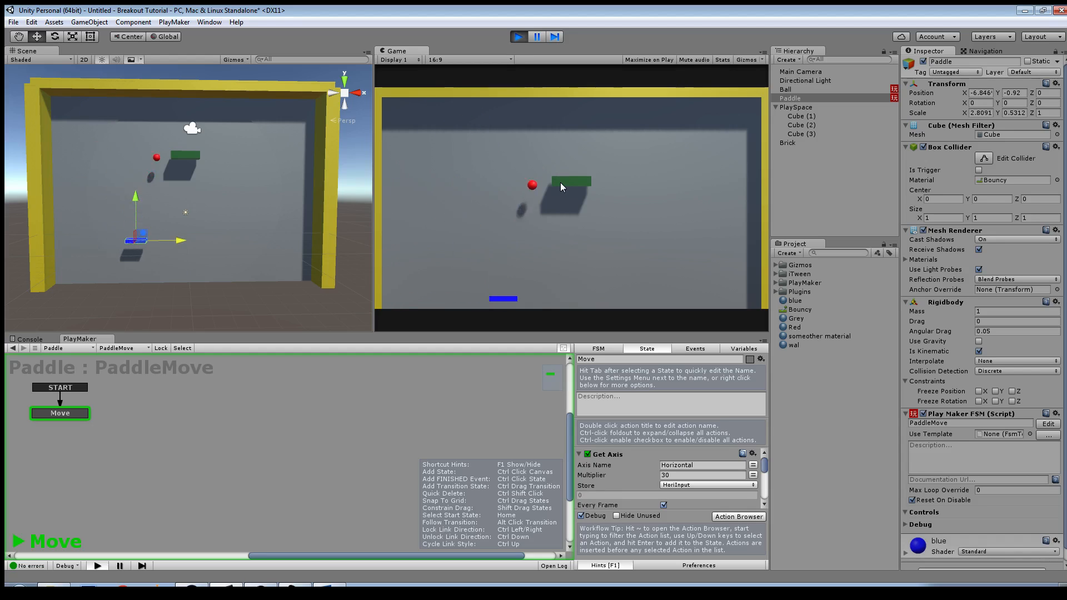
{"action": "key", "text": "Right"}
{"action": "key", "text": "Right"}
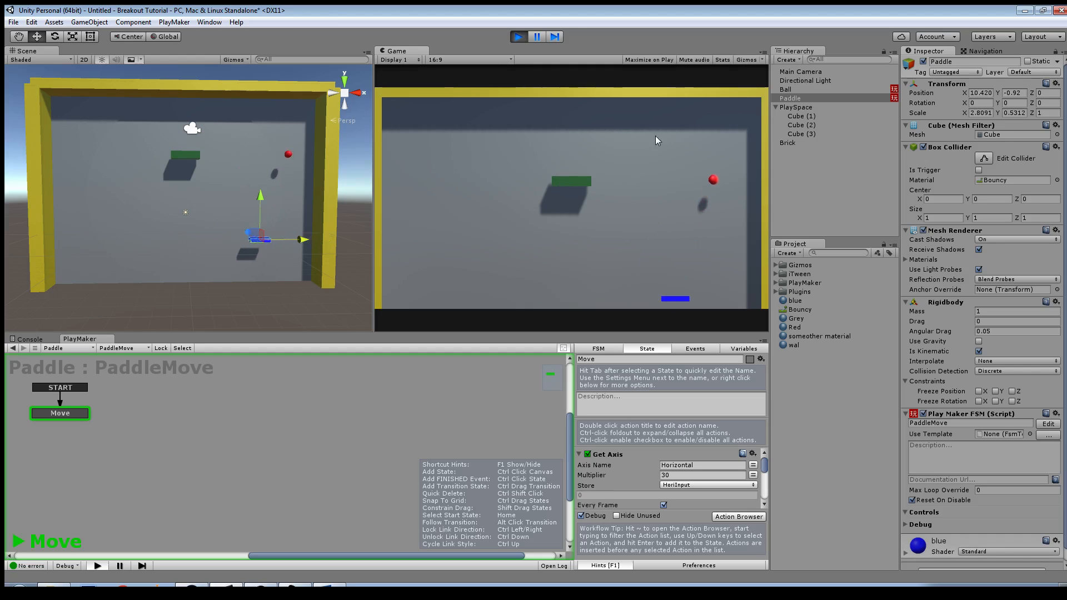
{"action": "left_click", "coordinate": [519, 36]}
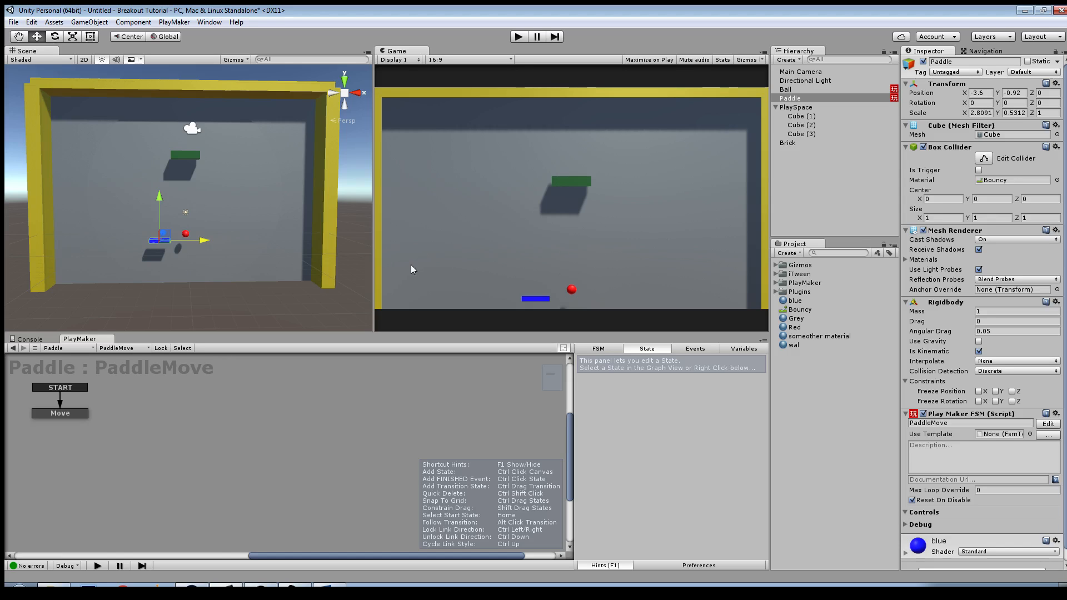
Step: Create an empty GameObject and move it out of Paddle to the root of the Hierarchy
{"action": "scroll", "coordinate": [263, 273], "scroll_direction": "down", "scroll_amount": 4}
{"action": "left_click_drag", "start_coordinate": [299, 282], "coordinate": [269, 264], "text": "alt"}
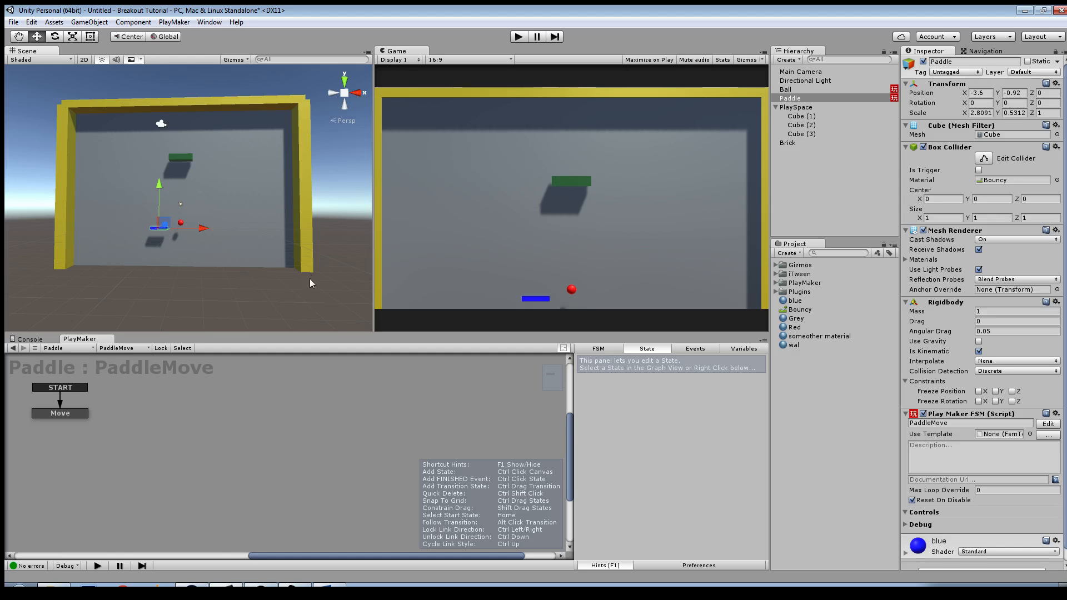
{"action": "right_click", "coordinate": [792, 162]}
{"action": "left_click", "coordinate": [827, 255]}
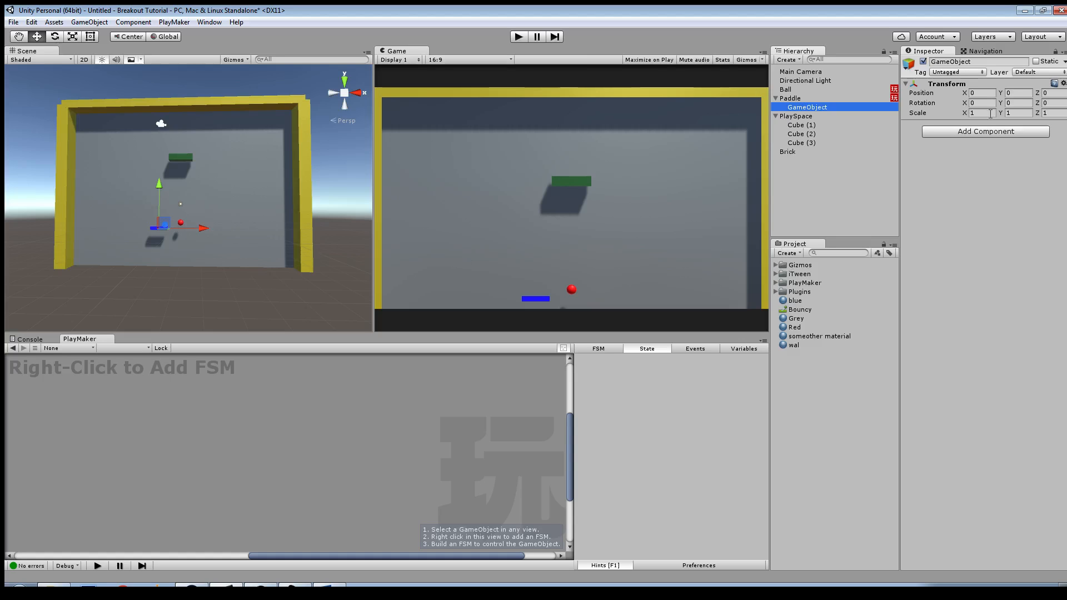
{"action": "left_click_drag", "start_coordinate": [314, 261], "coordinate": [171, 261], "text": "alt"}
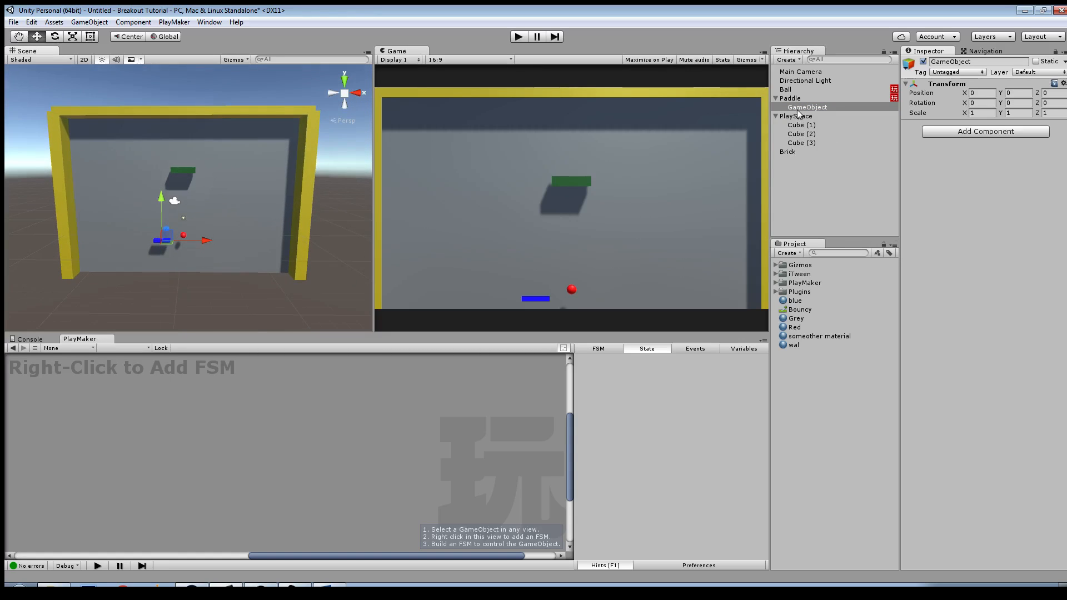
{"action": "left_click_drag", "start_coordinate": [791, 106], "coordinate": [796, 190]}
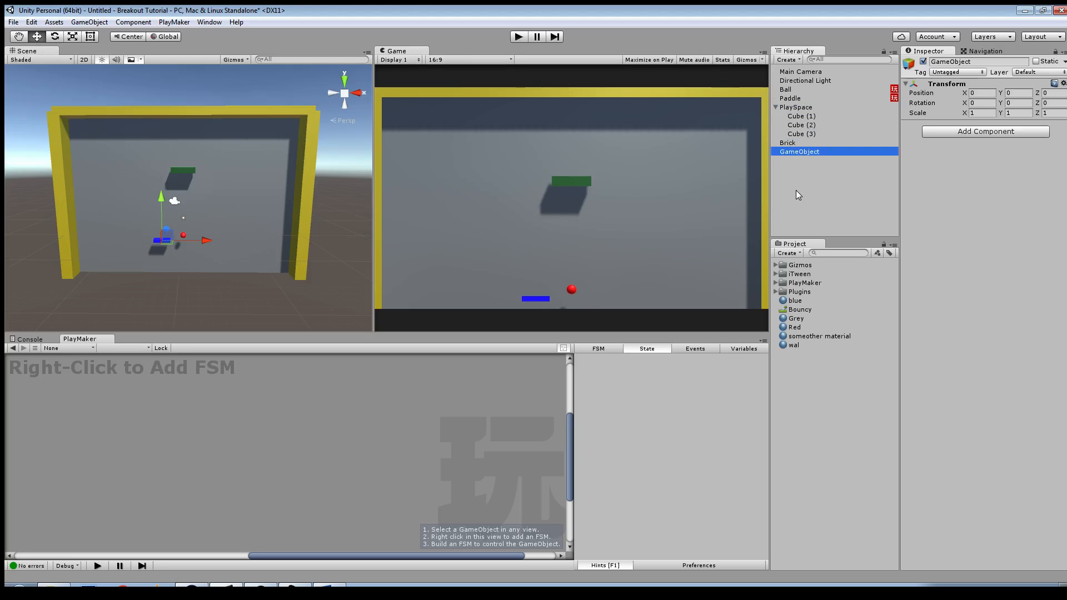
Step: Set the empty GameObject's X and Y position to 0 and its X and Y scale to 0
{"action": "left_click", "coordinate": [978, 93]}
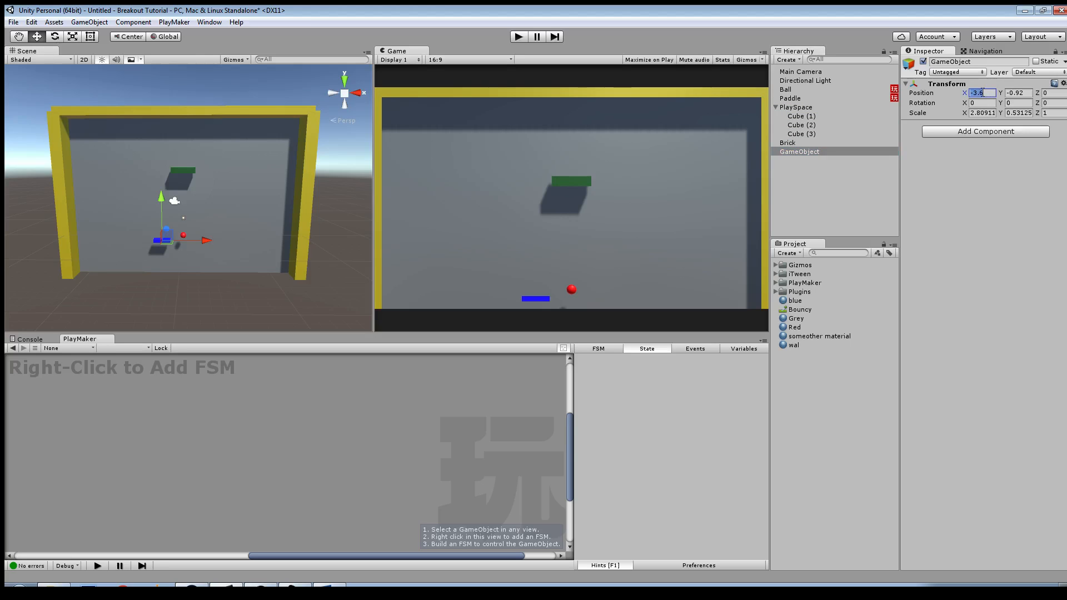
{"action": "type", "text": "0"}
{"action": "left_click", "coordinate": [1014, 94]}
{"action": "type", "text": "0"}
{"action": "left_click", "coordinate": [984, 114]}
{"action": "type", "text": "0"}
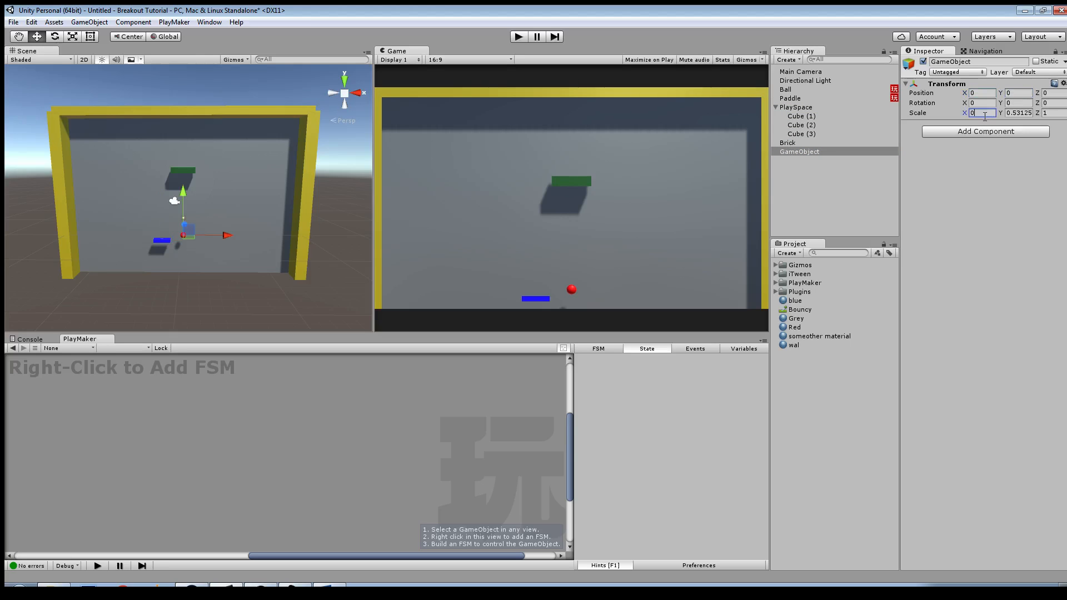
{"action": "left_click", "coordinate": [1010, 114]}
{"action": "type", "text": "0"}
Step: Lower the empty GameObject to about -8.47 on Y and add a Box Collider to it
{"action": "left_click_drag", "start_coordinate": [182, 192], "coordinate": [182, 239]}
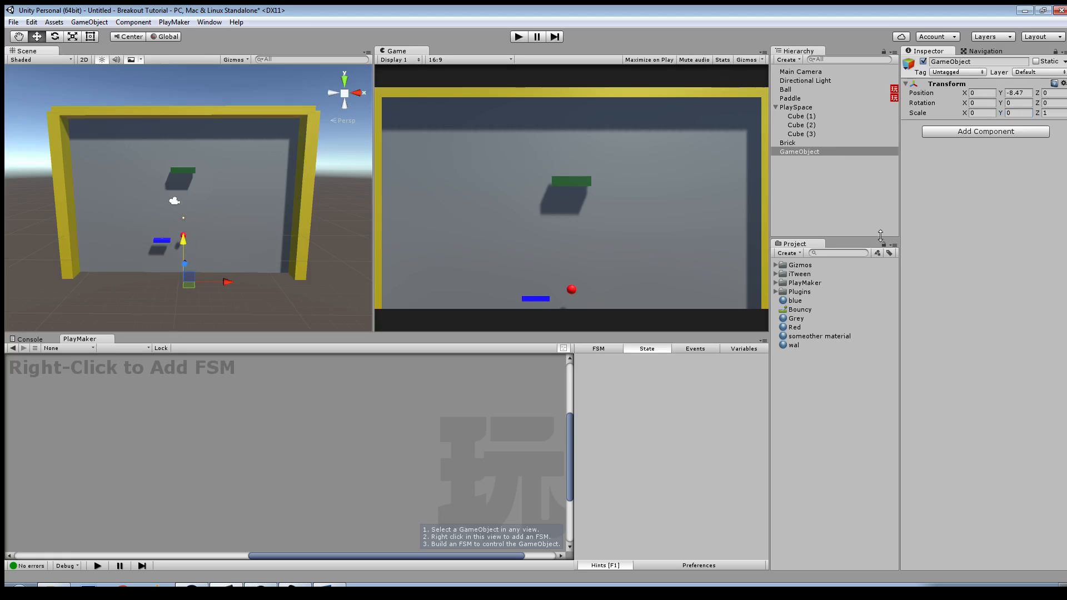
{"action": "left_click", "coordinate": [932, 135]}
{"action": "left_click", "coordinate": [956, 201]}
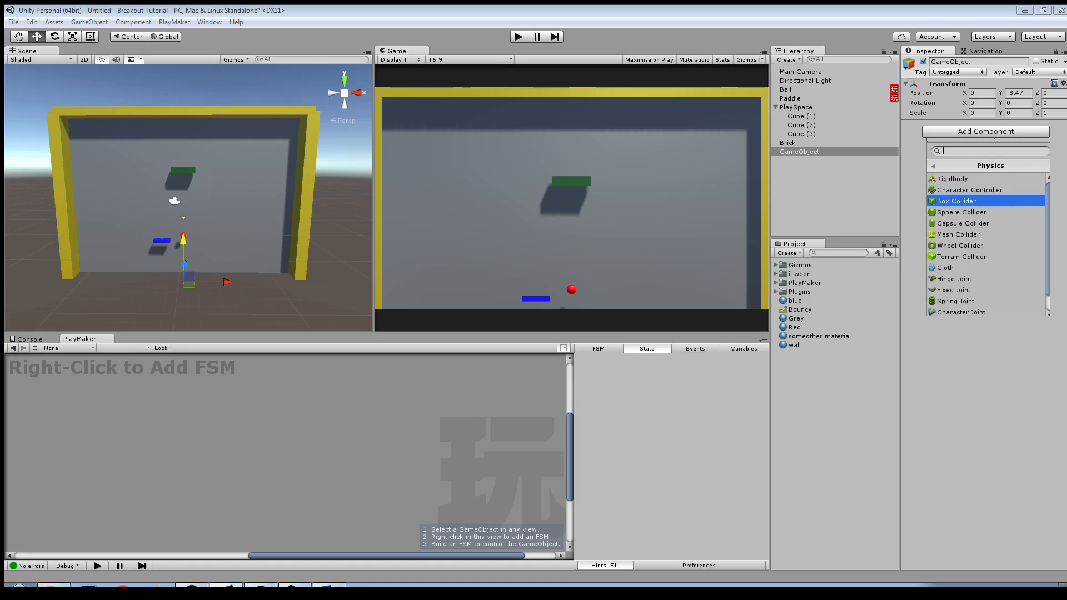
{"action": "left_click", "coordinate": [956, 201]}
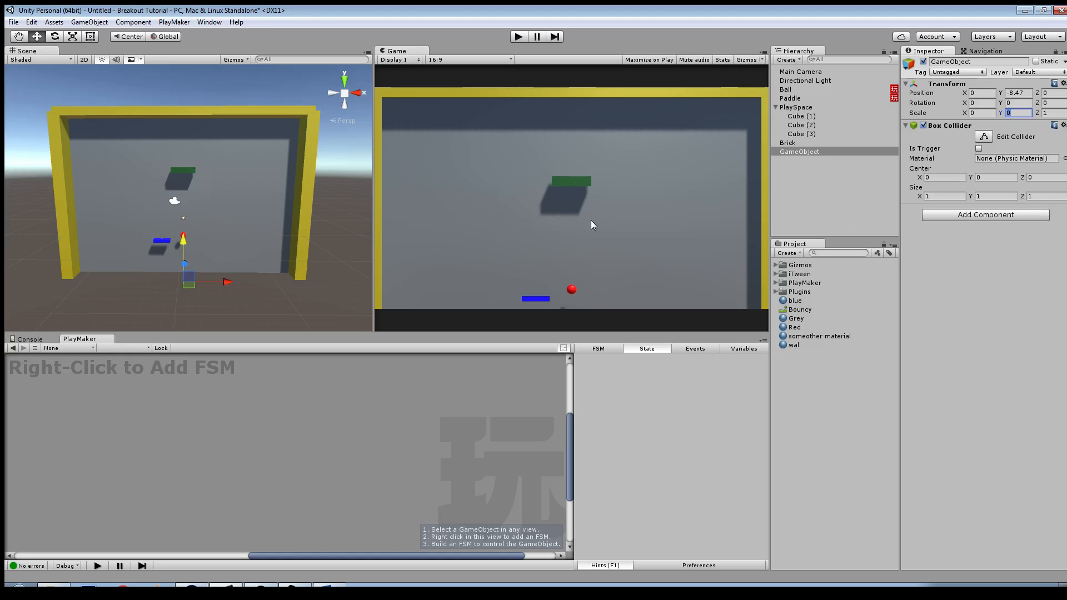
Step: Try to stretch the empty GameObject along the X axis with the Scale tool
{"action": "key", "text": "r"}
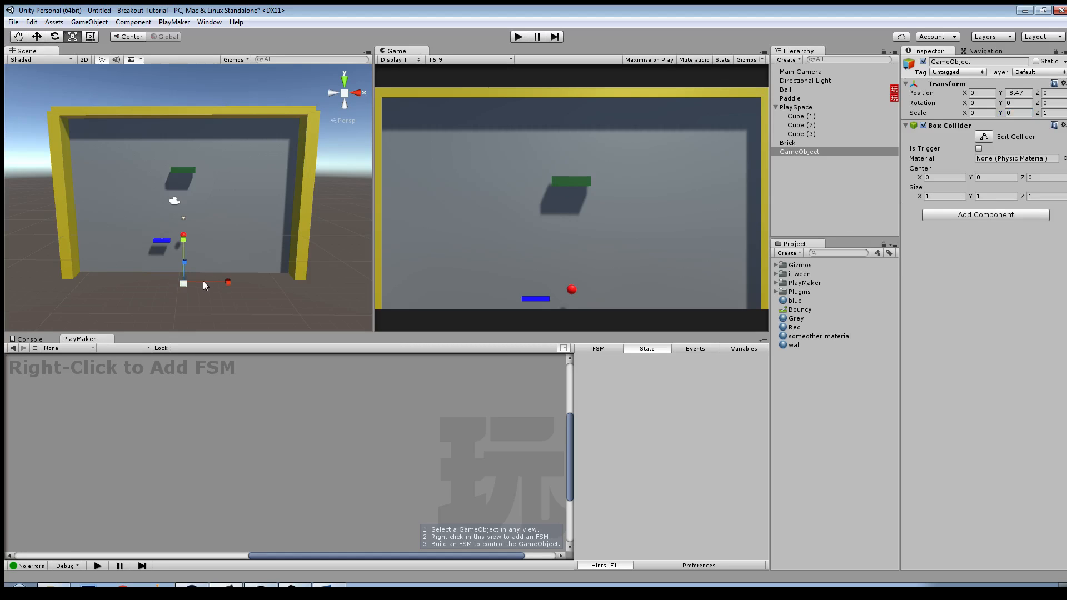
{"action": "left_click_drag", "start_coordinate": [228, 283], "coordinate": [328, 284]}
{"action": "left_click_drag", "start_coordinate": [188, 276], "coordinate": [309, 305], "text": "alt"}
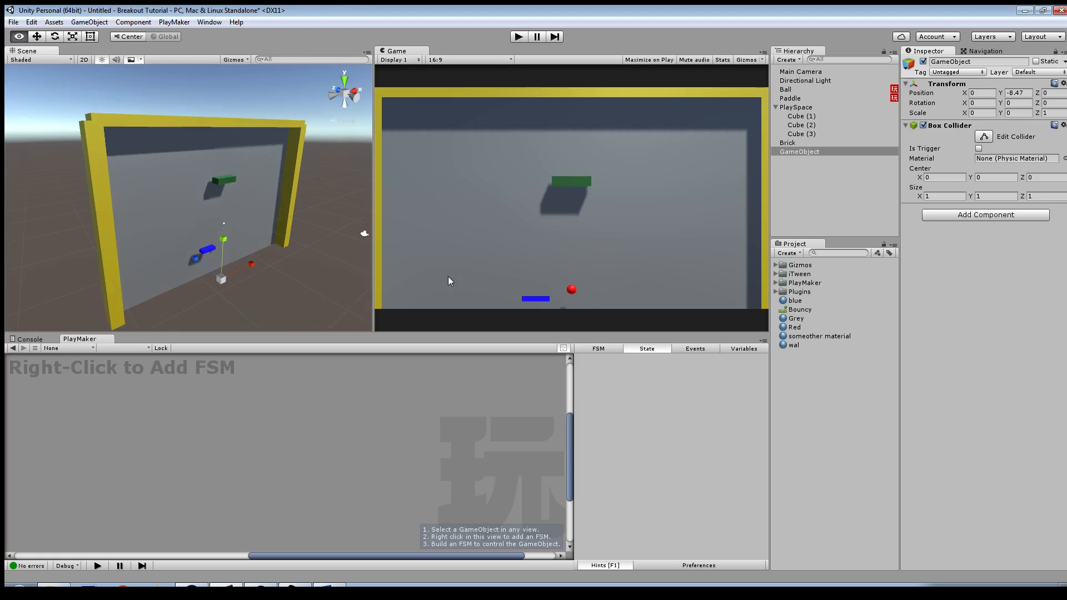
{"action": "left_click", "coordinate": [939, 126]}
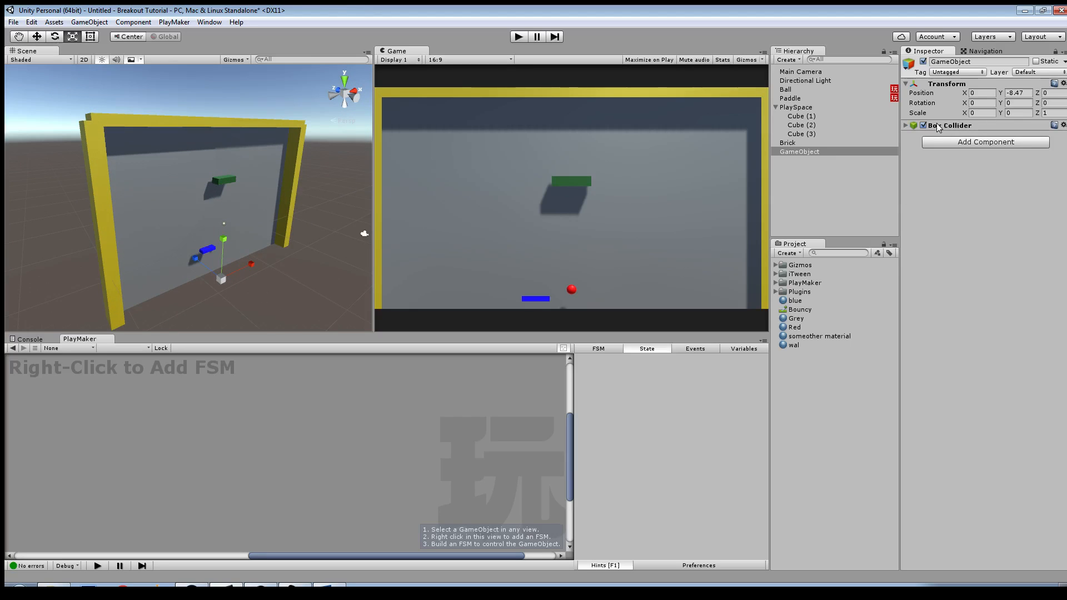
Step: Rename the empty GameObject with the Box Collider as ResetZone
{"action": "left_click", "coordinate": [785, 144]}
{"action": "left_click", "coordinate": [790, 152]}
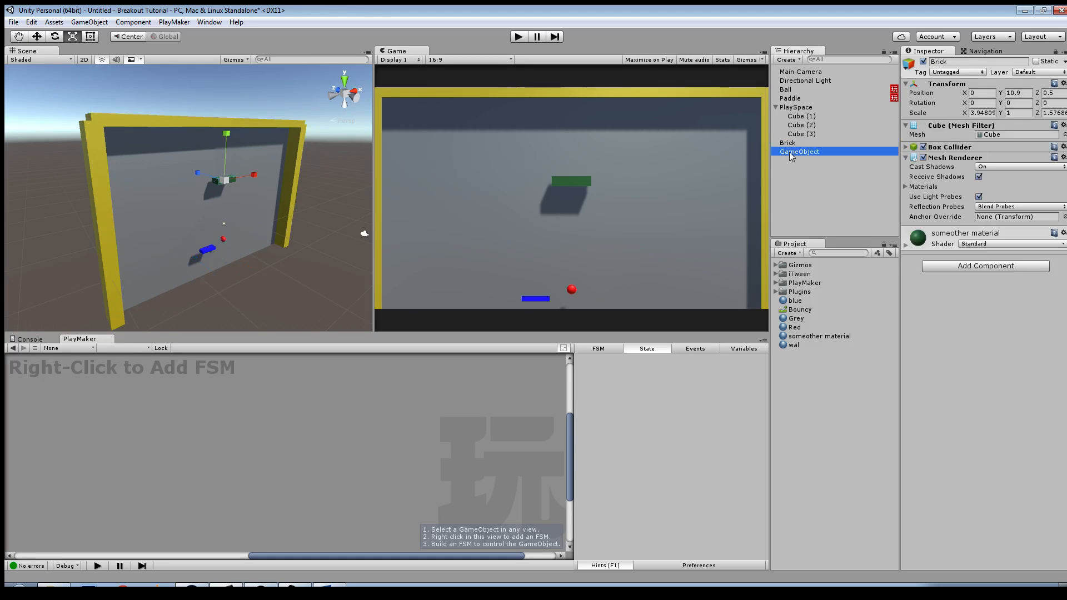
{"action": "left_click", "coordinate": [972, 61]}
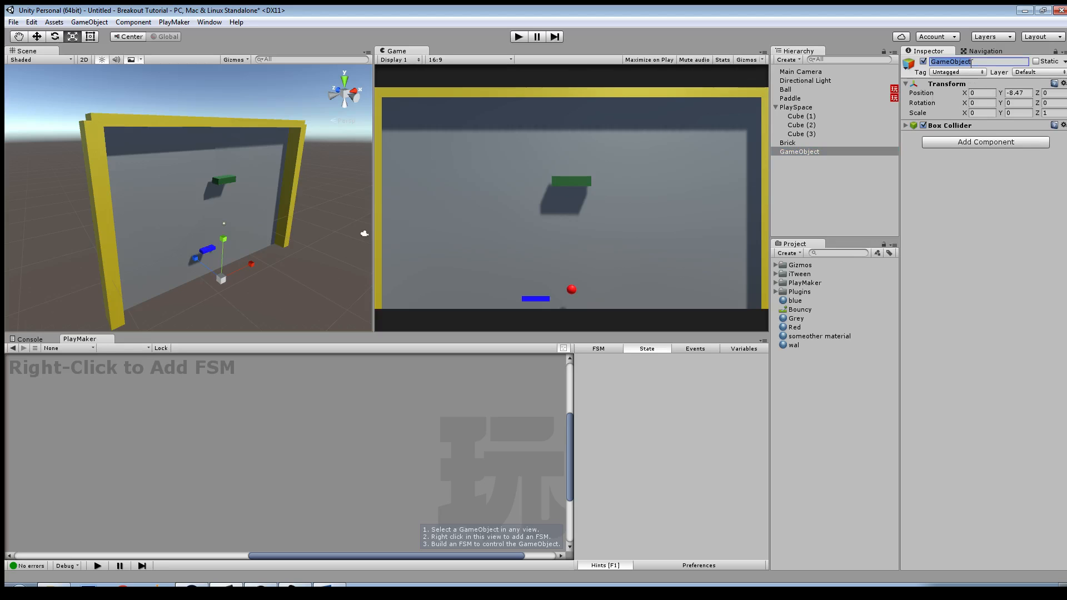
{"action": "type", "text": "ResetZone"}
{"action": "key", "text": "Return"}
Step: Set ResetZone's scale to 10 on X, Y and Z and expand its Box Collider settings
{"action": "left_click", "coordinate": [990, 113]}
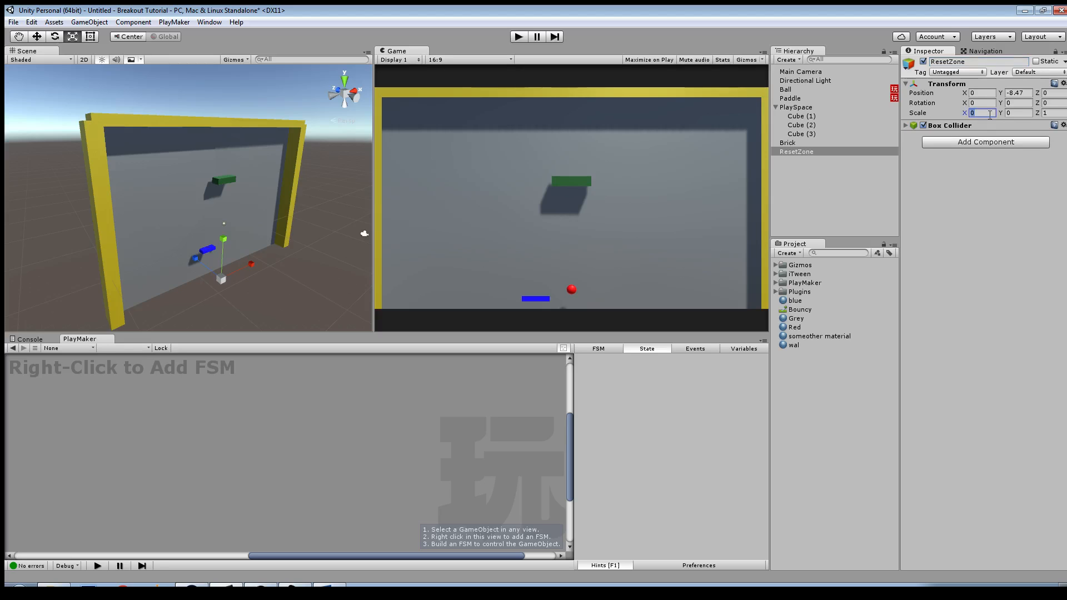
{"action": "left_click", "coordinate": [1015, 113]}
{"action": "left_click", "coordinate": [1045, 113]}
{"action": "type", "text": "10"}
{"action": "left_click", "coordinate": [955, 127]}
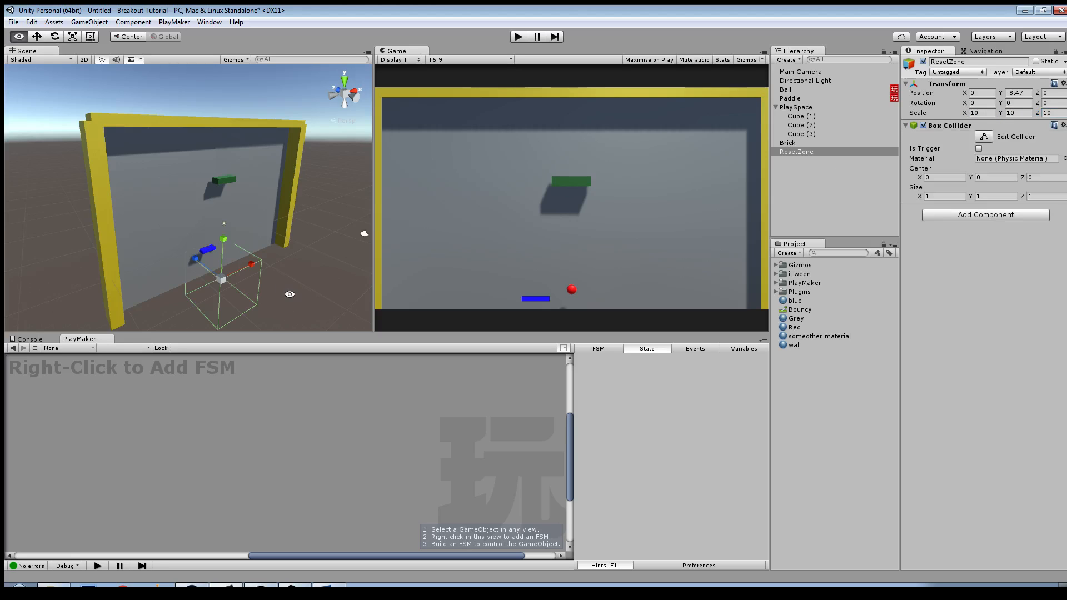
Step: Scale ResetZone to about 38.38 on X and 7.92 on Y, and make its Box Collider a trigger
{"action": "left_click_drag", "start_coordinate": [290, 294], "coordinate": [361, 290], "text": "alt"}
{"action": "key", "text": "r"}
{"action": "left_click_drag", "start_coordinate": [188, 230], "coordinate": [272, 258]}
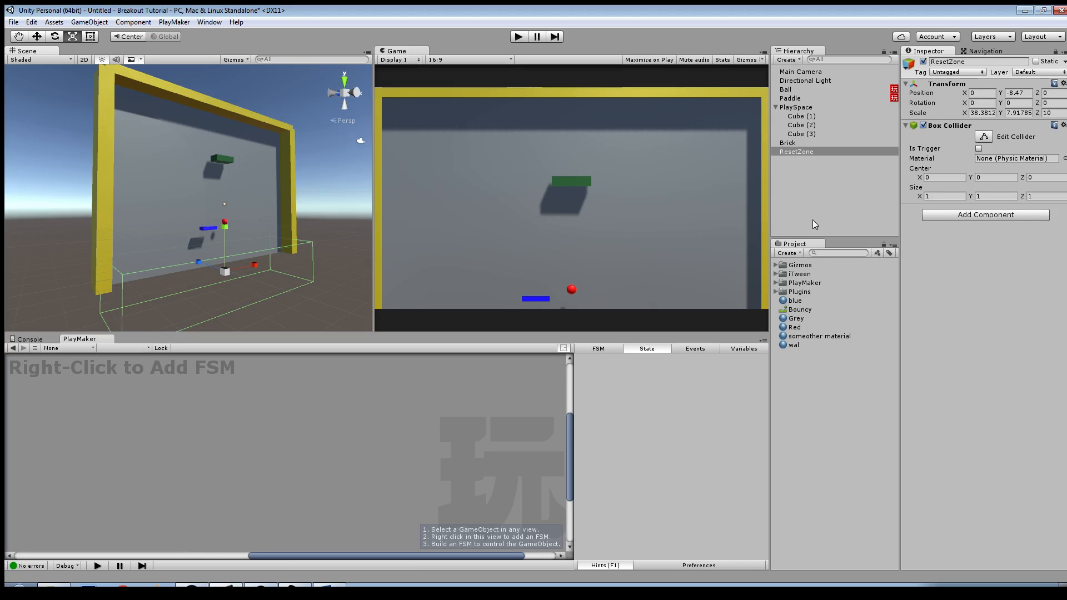
{"action": "left_click", "coordinate": [979, 148]}
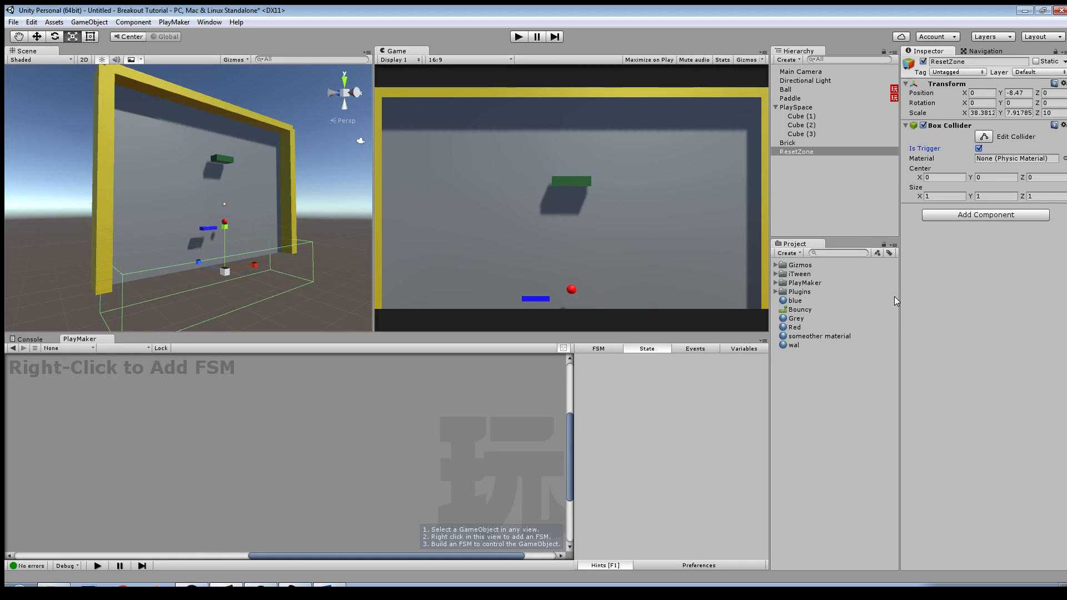
Step: Add a PlayMaker FSM to ResetZone and name it Rest
{"action": "left_click_drag", "start_coordinate": [305, 237], "coordinate": [225, 285], "text": "alt"}
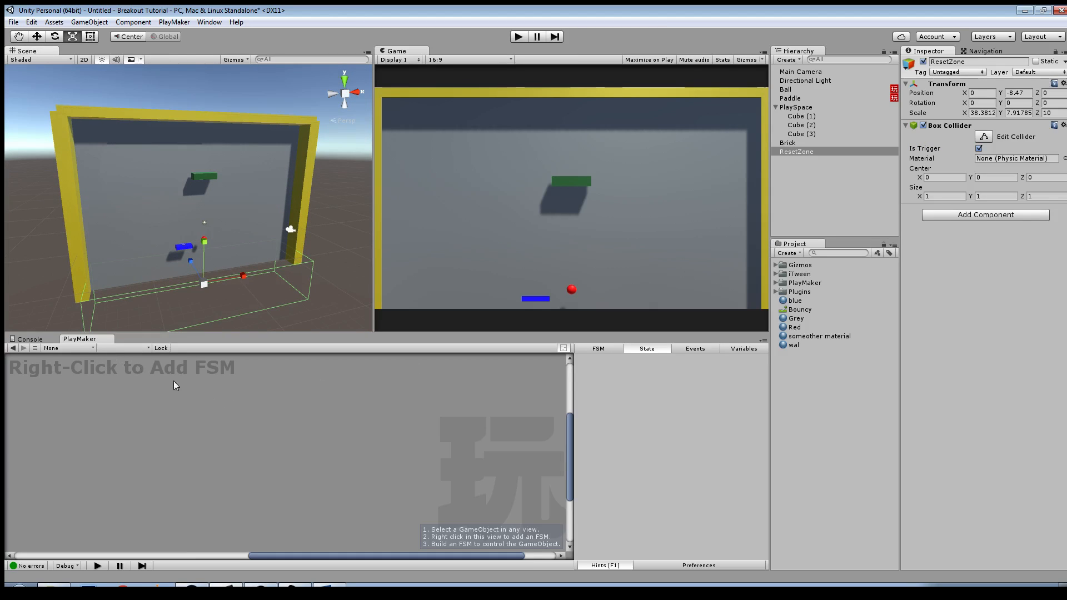
{"action": "right_click", "coordinate": [200, 377]}
{"action": "left_click", "coordinate": [239, 384]}
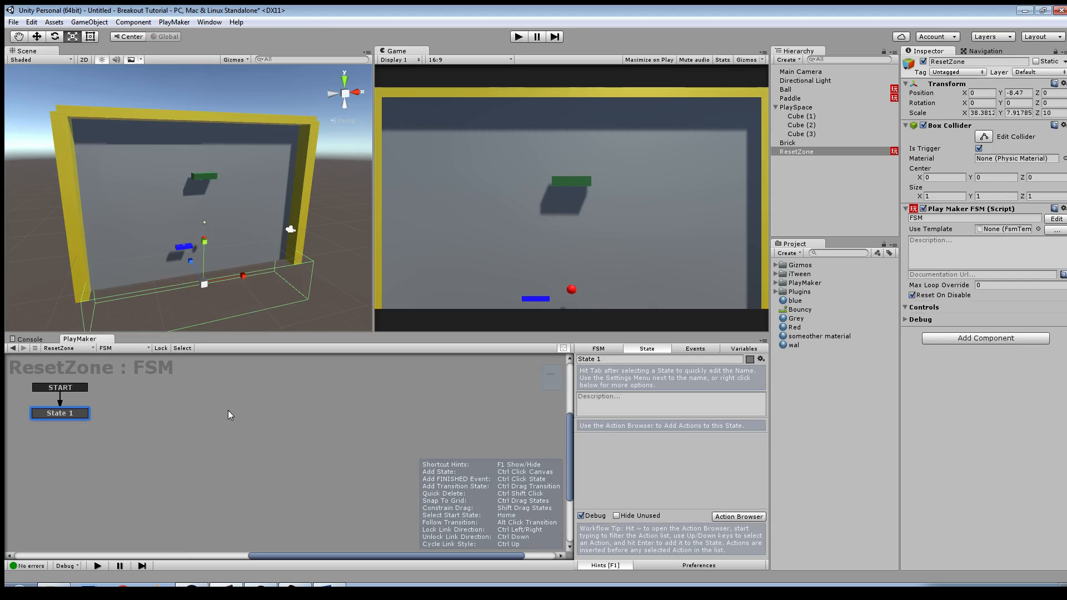
{"action": "left_click", "coordinate": [599, 349]}
{"action": "type", "text": "W"}
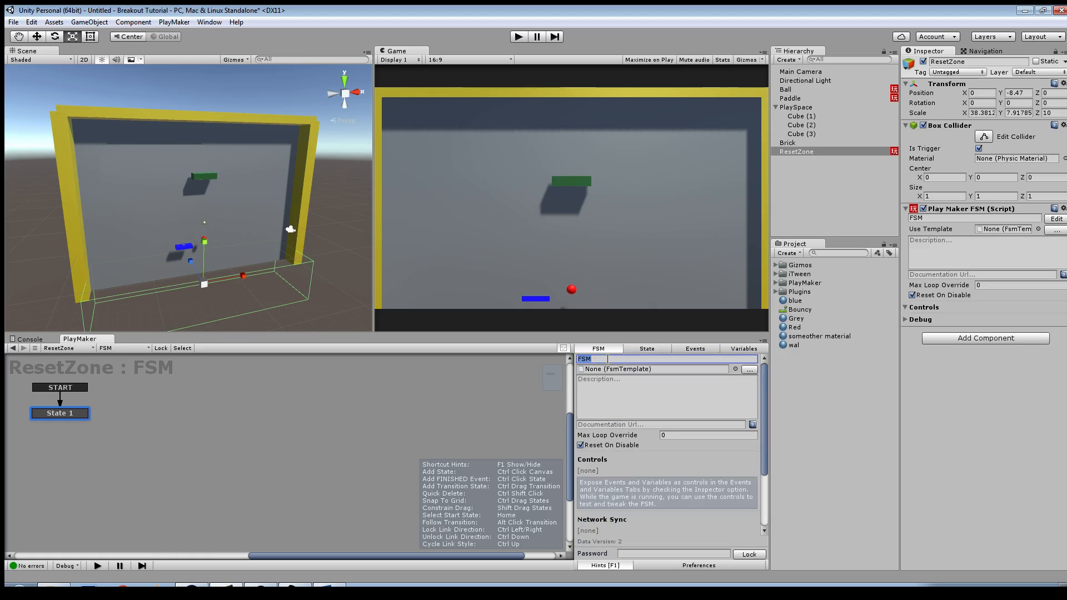
{"action": "key", "text": "BackSpace"}
{"action": "type", "text": "Rest"}
Step: Rename the FSM's start state as Waiting and enlarge the PlayMaker editor area
{"action": "left_click", "coordinate": [640, 350]}
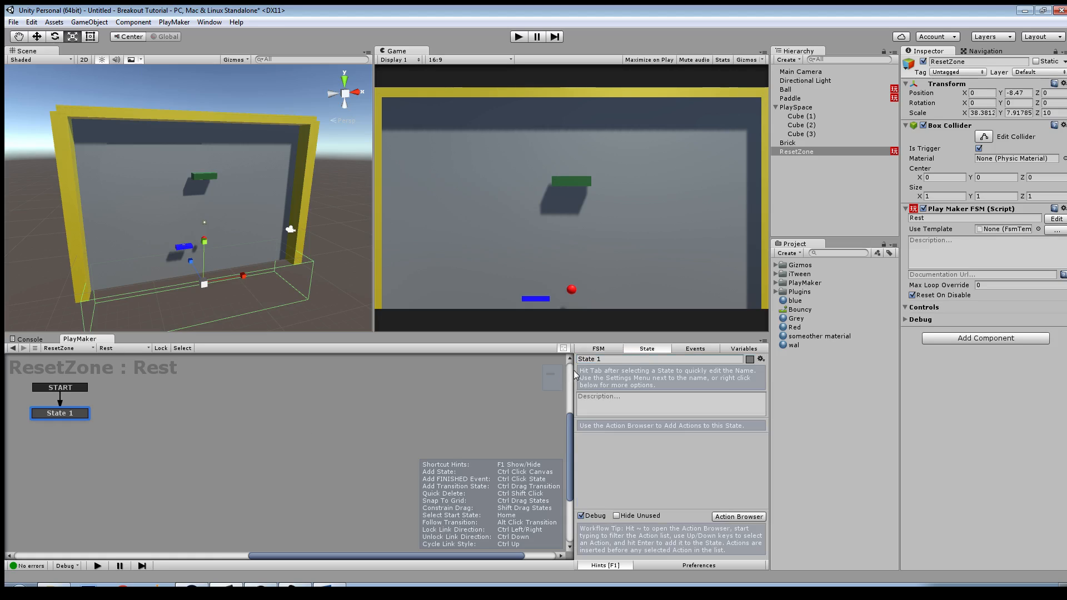
{"action": "left_click", "coordinate": [606, 360]}
{"action": "type", "text": "Waiting"}
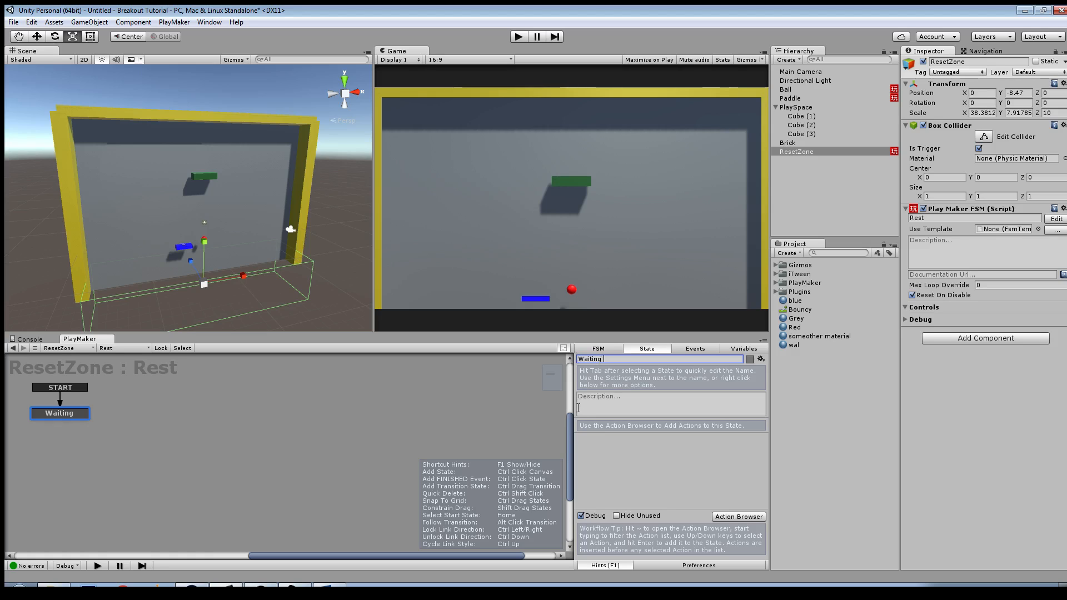
{"action": "left_click_drag", "start_coordinate": [612, 333], "coordinate": [612, 283]}
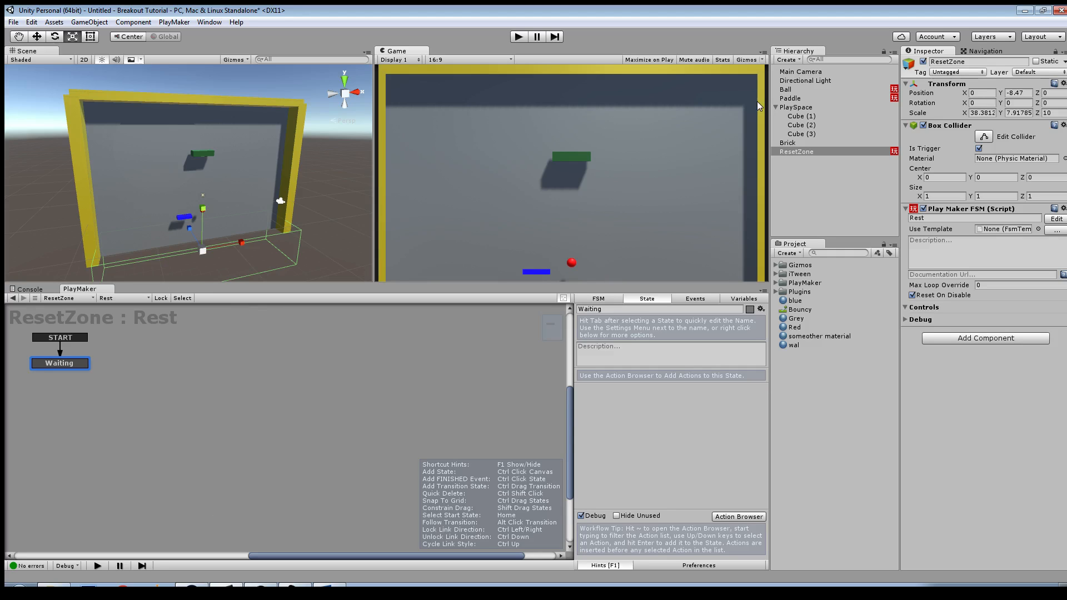
Step: Create a new tag named Ball in the project's tag list
{"action": "left_click", "coordinate": [786, 89]}
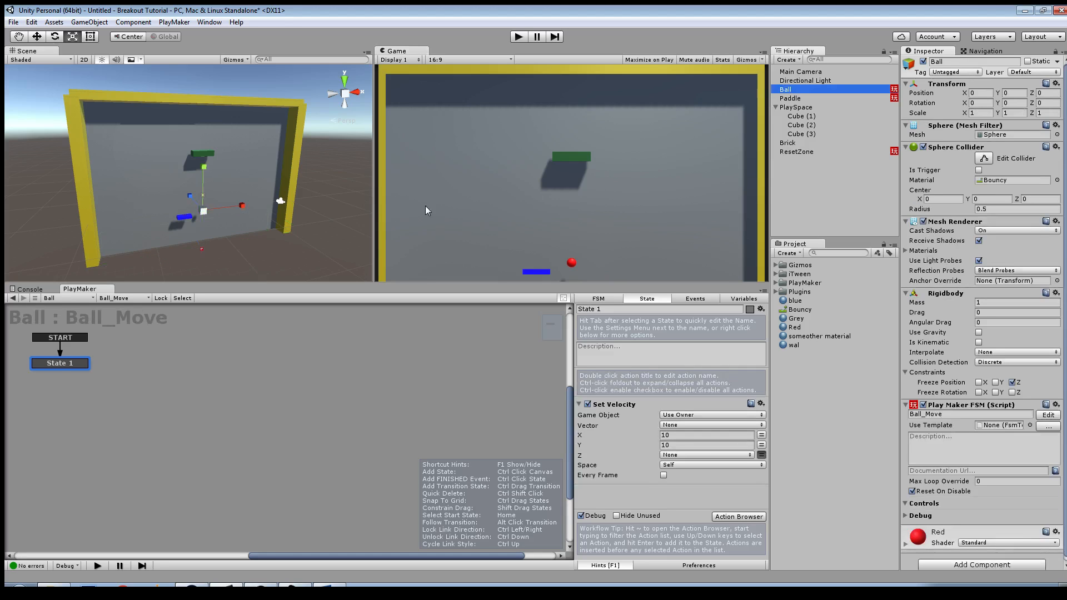
{"action": "left_click", "coordinate": [967, 72]}
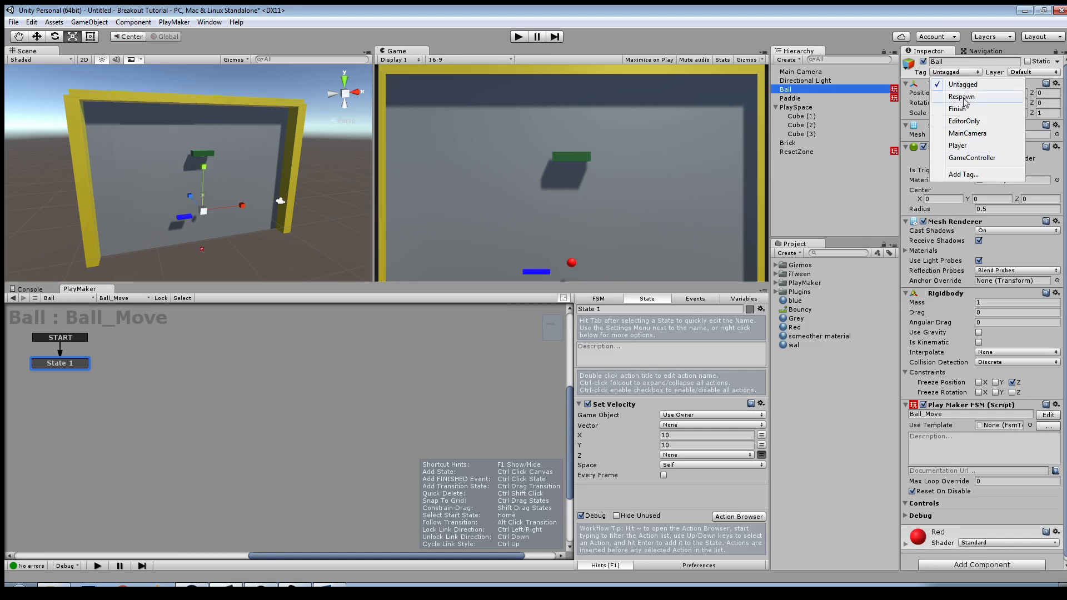
{"action": "left_click", "coordinate": [965, 175]}
{"action": "left_click", "coordinate": [1047, 112]}
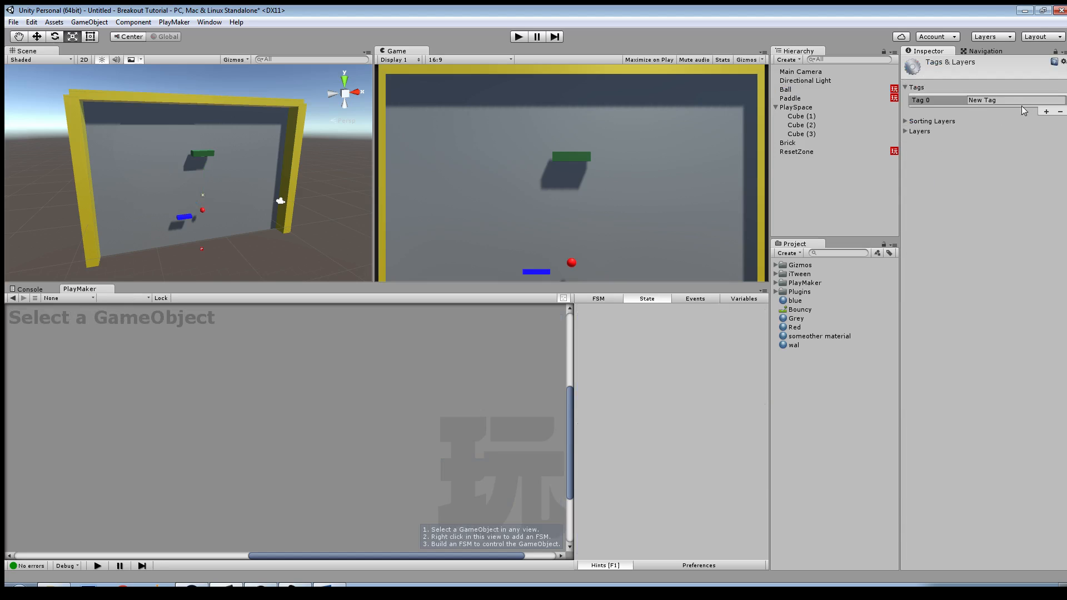
{"action": "left_click", "coordinate": [1019, 100]}
{"action": "type", "text": "Ball"}
Step: Assign the Ball tag to the Ball object
{"action": "left_click", "coordinate": [786, 90]}
{"action": "left_click", "coordinate": [950, 72]}
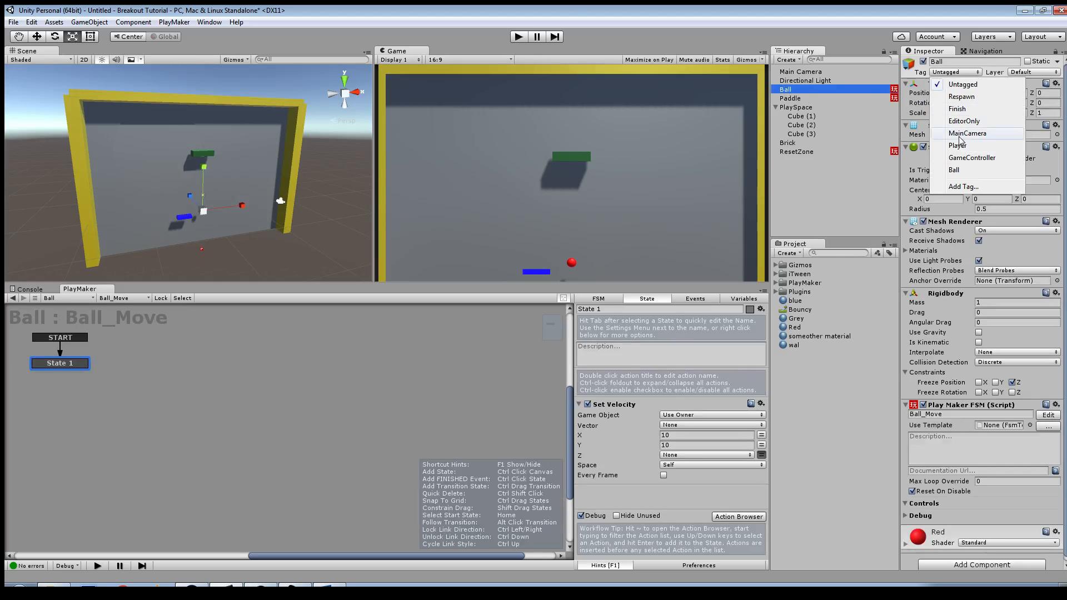
{"action": "left_click", "coordinate": [956, 170]}
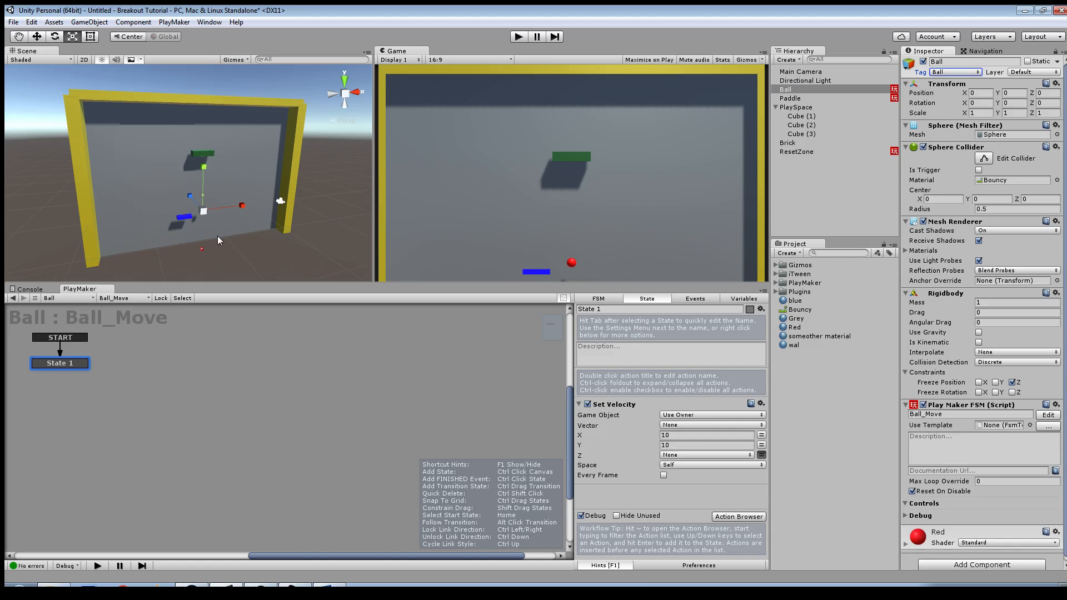
Step: Add a Trigger Event action to ResetZone's Waiting state and set its Collide Tag to Ball
{"action": "left_click", "coordinate": [785, 151]}
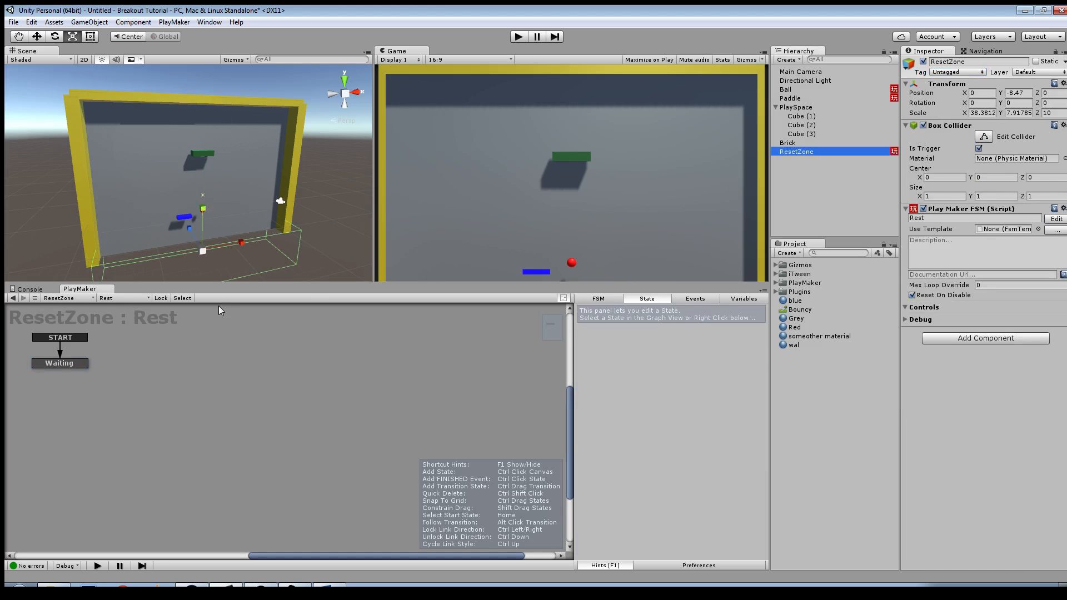
{"action": "left_click", "coordinate": [62, 364]}
{"action": "left_click", "coordinate": [718, 517]}
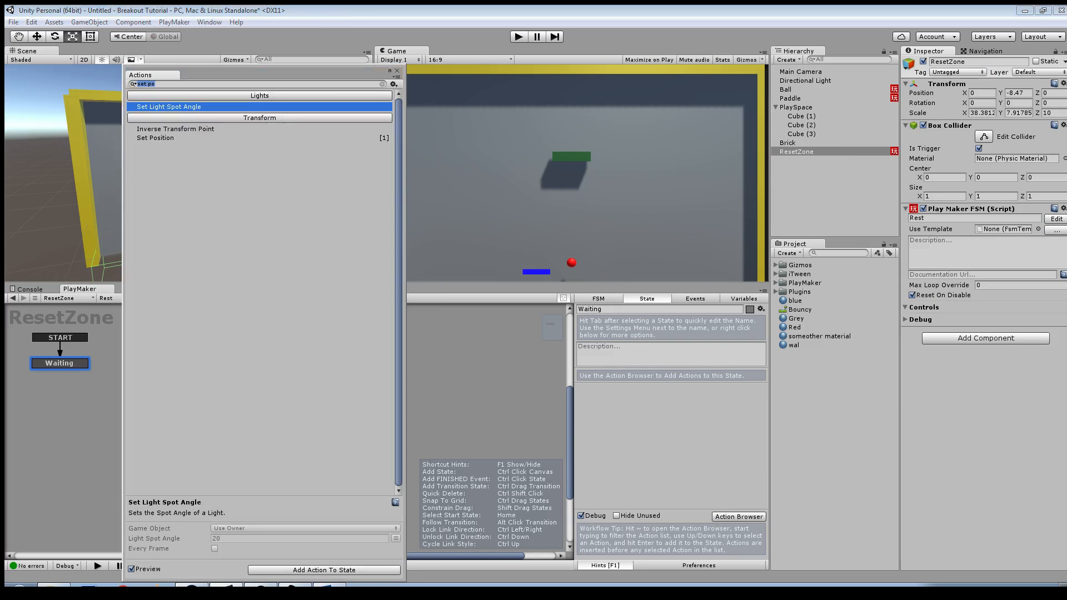
{"action": "type", "text": "trigger"}
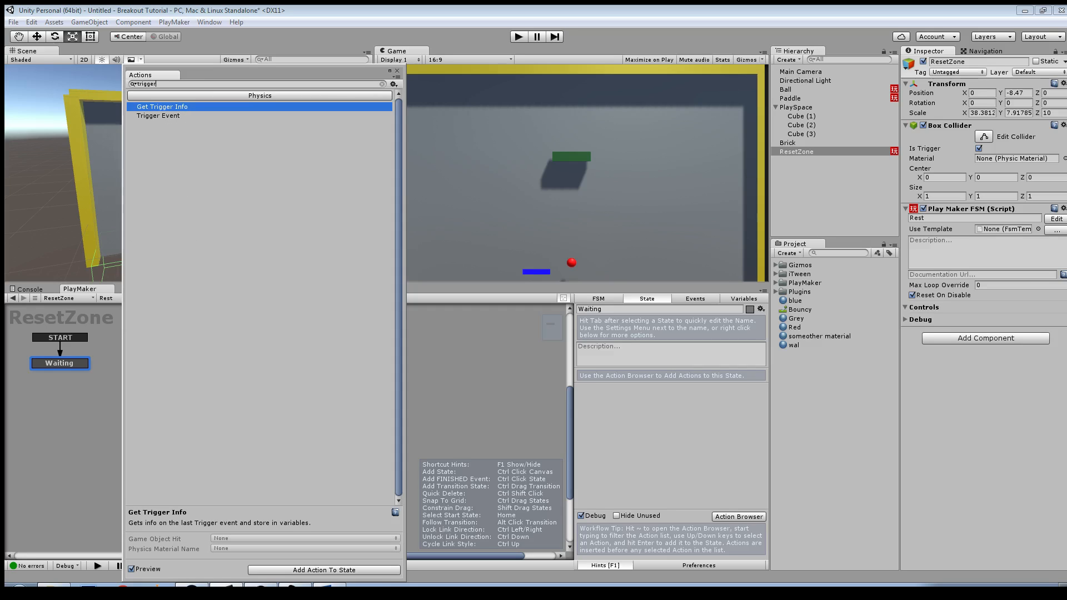
{"action": "key", "text": "Down"}
{"action": "key", "text": "Return"}
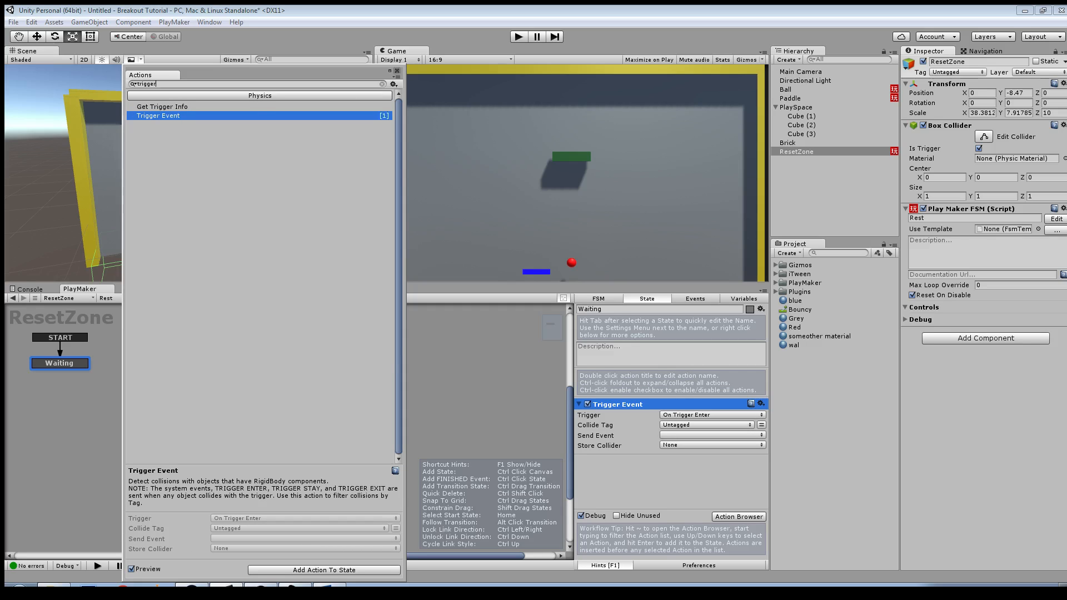
{"action": "left_click", "coordinate": [397, 71]}
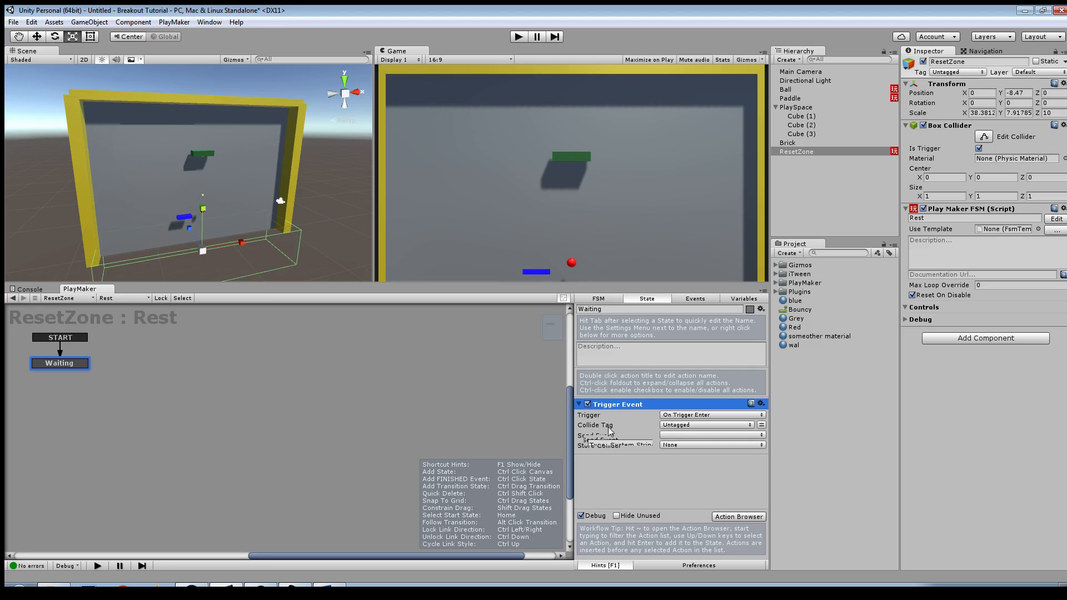
{"action": "left_click", "coordinate": [683, 426]}
{"action": "left_click", "coordinate": [679, 523]}
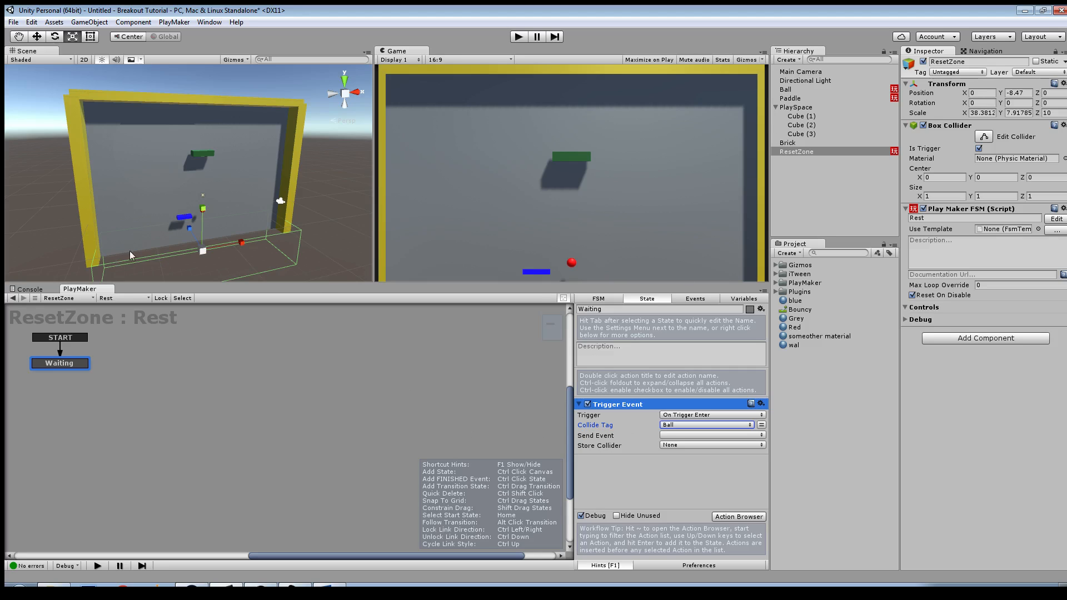
Step: Make the Trigger Event send a new event named Entered and add that event as a transition on Waiting
{"action": "left_click", "coordinate": [664, 436]}
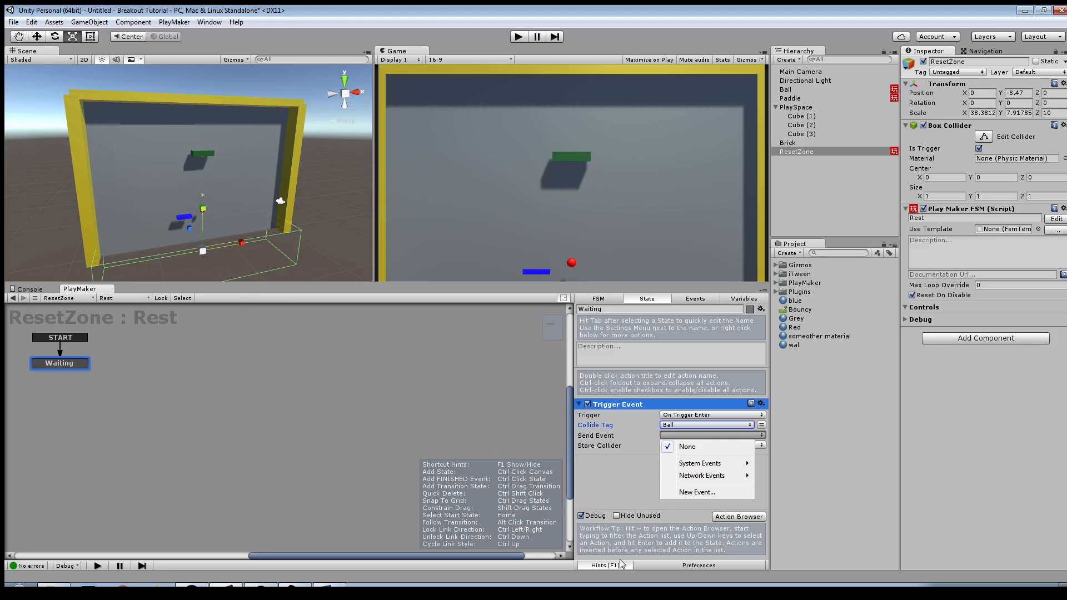
{"action": "left_click", "coordinate": [688, 493]}
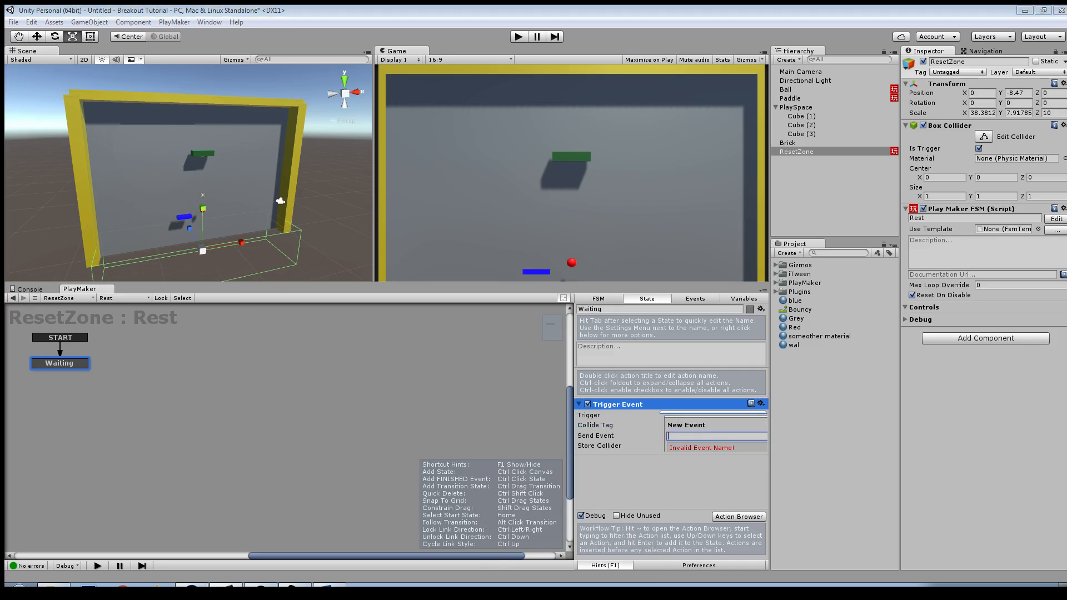
{"action": "type", "text": "Entered"}
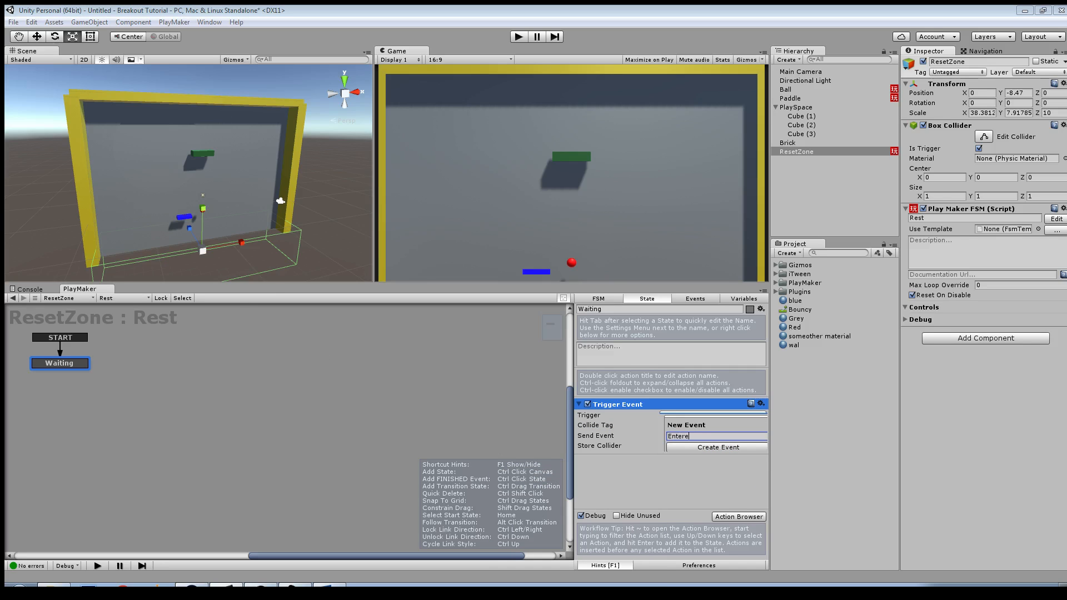
{"action": "key", "text": "Return"}
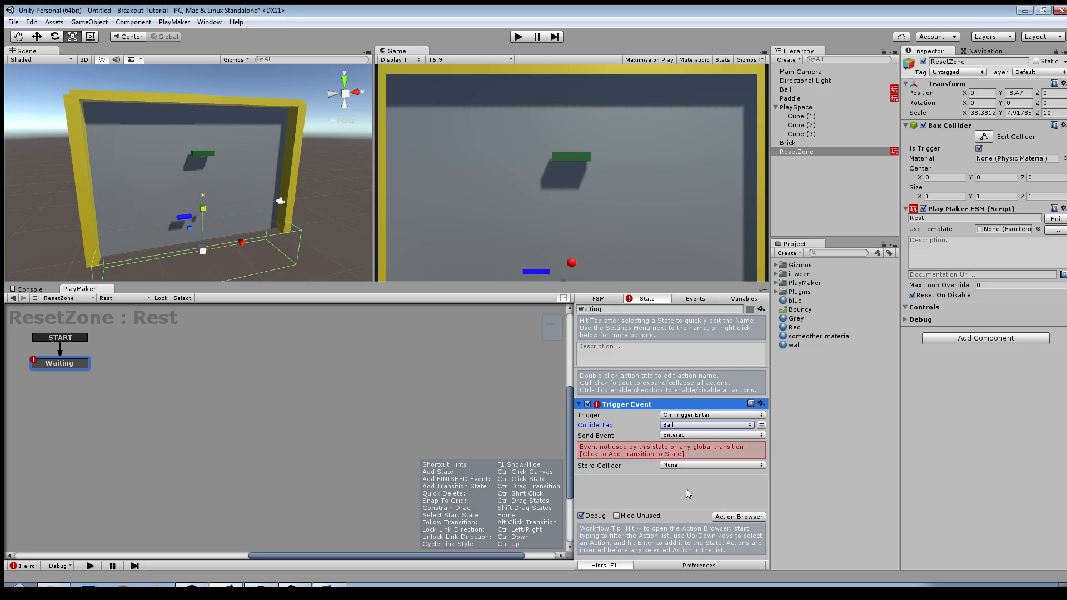
{"action": "left_click", "coordinate": [627, 451]}
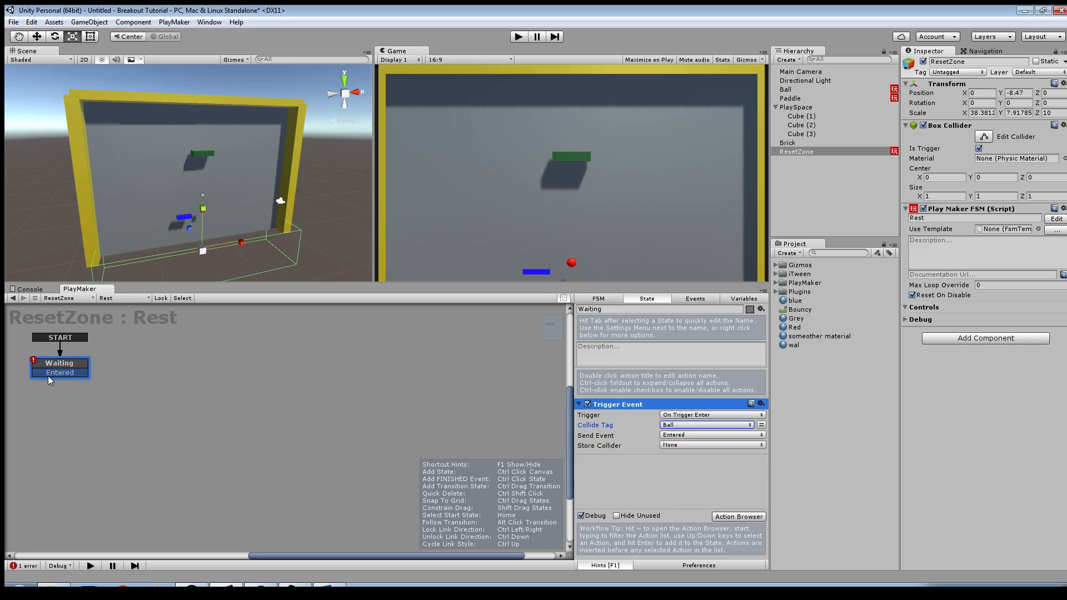
Step: Add a second state to the Rest FSM and connect Waiting's Entered transition to it
{"action": "right_click", "coordinate": [173, 348]}
{"action": "left_click", "coordinate": [206, 355]}
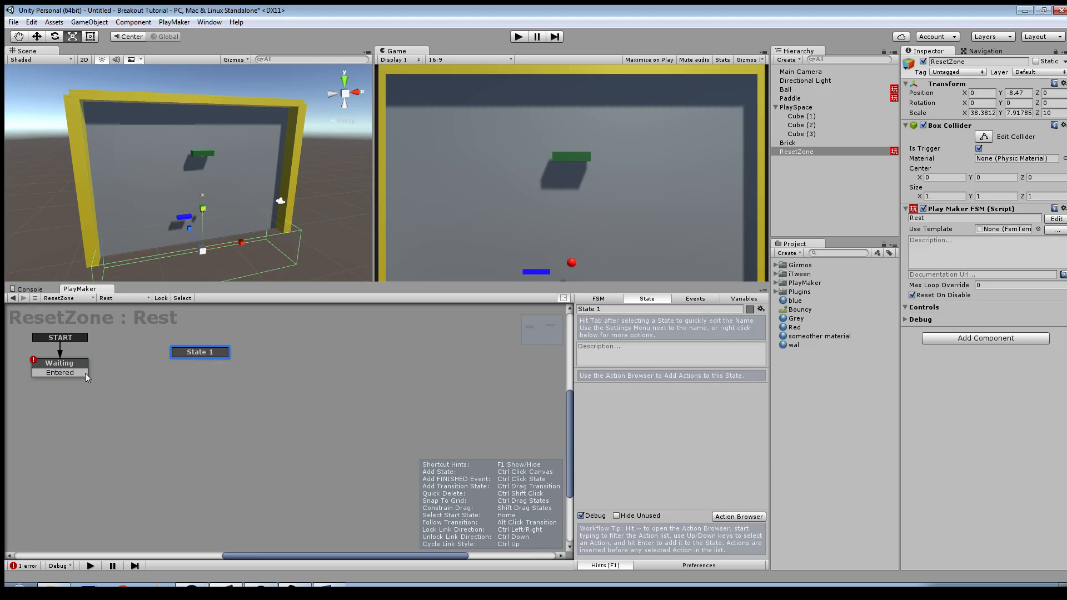
{"action": "left_click_drag", "start_coordinate": [85, 373], "coordinate": [242, 366]}
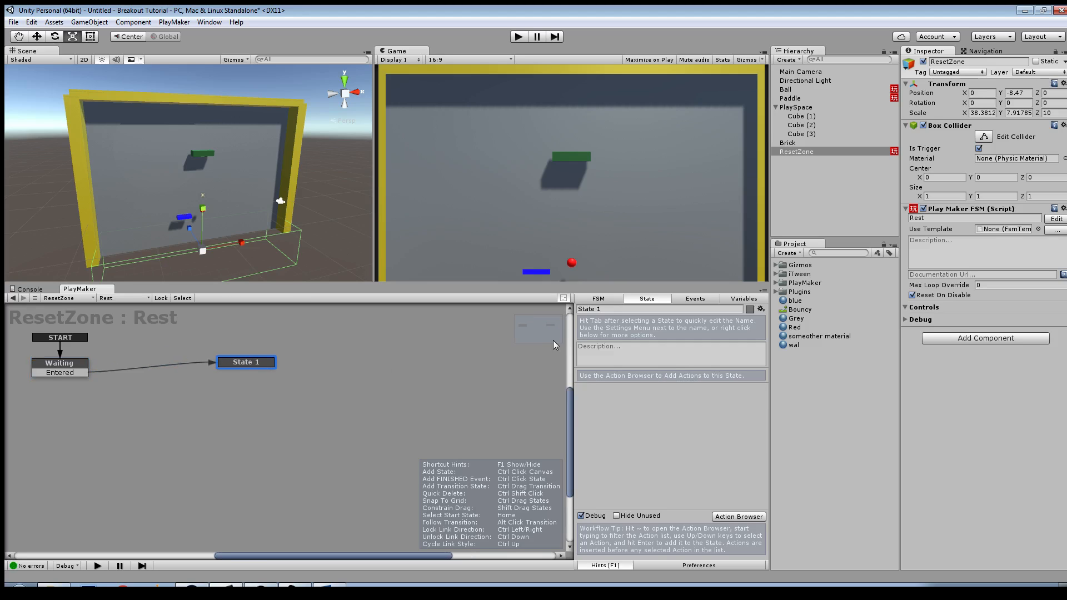
Step: Rename the new state as Do the Thing and reselect the Waiting state
{"action": "key", "text": "Tab"}
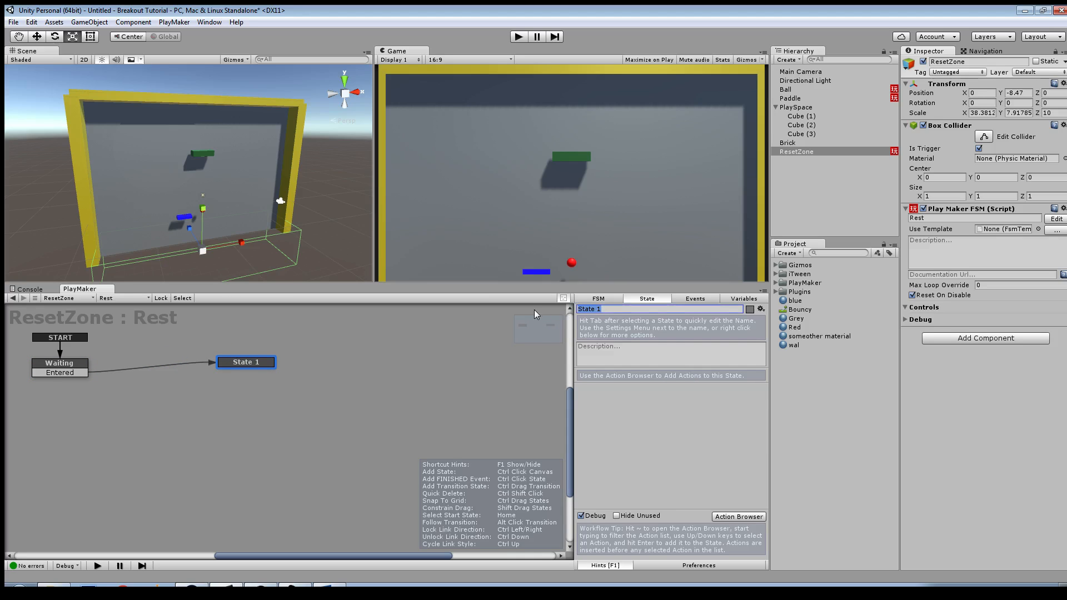
{"action": "type", "text": "Do the Thing"}
{"action": "left_click", "coordinate": [83, 371]}
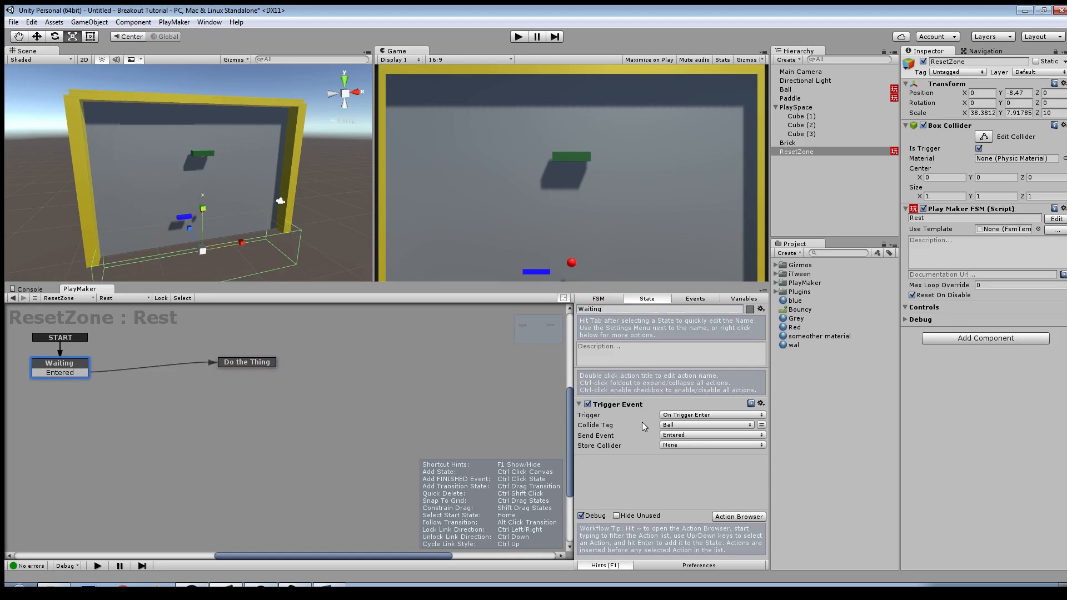
Step: Store the Trigger Event's collider in a new variable named ObjectEntered
{"action": "left_click", "coordinate": [663, 446]}
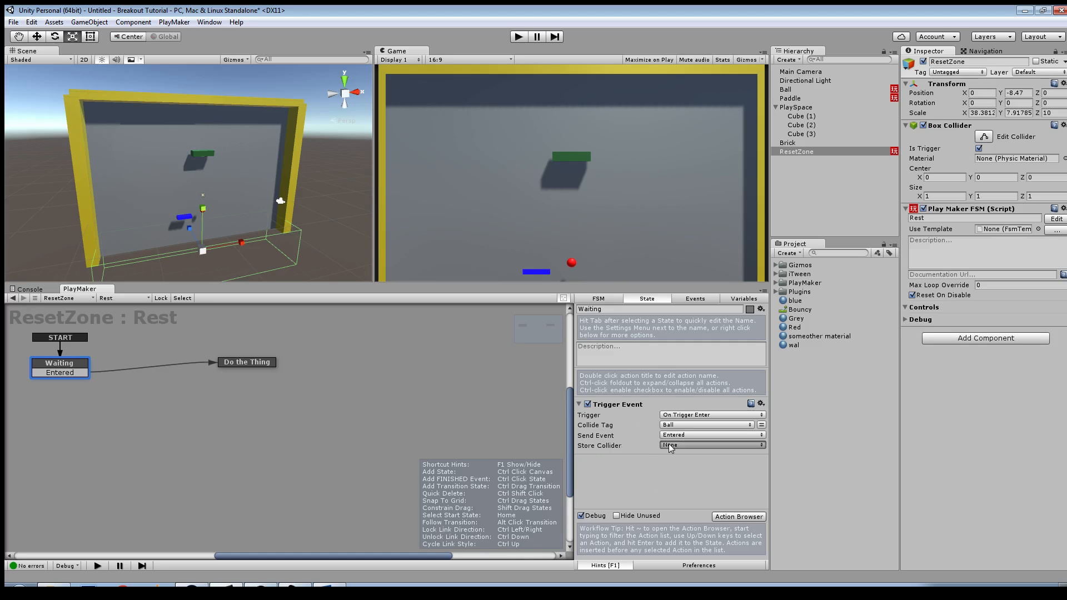
{"action": "left_click", "coordinate": [700, 473]}
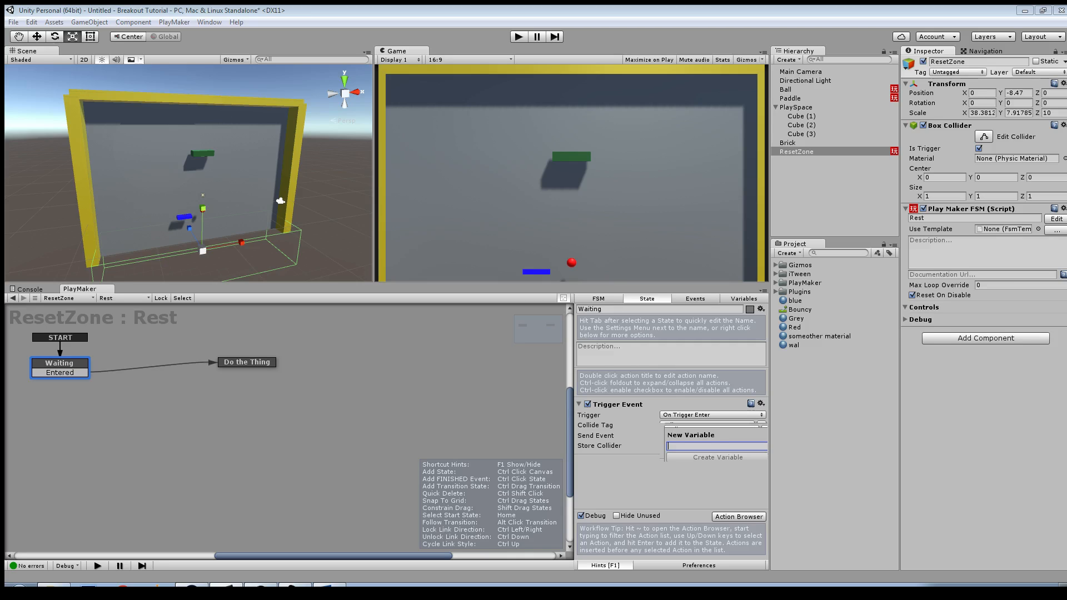
{"action": "type", "text": "O"}
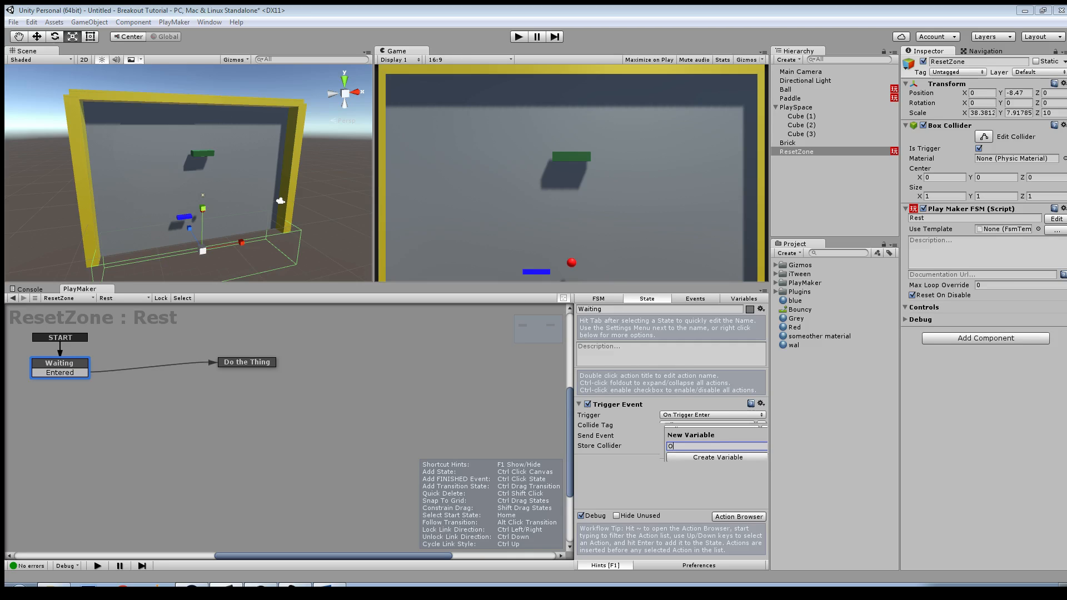
{"action": "type", "text": "bjectEntered"}
{"action": "key", "text": "Return"}
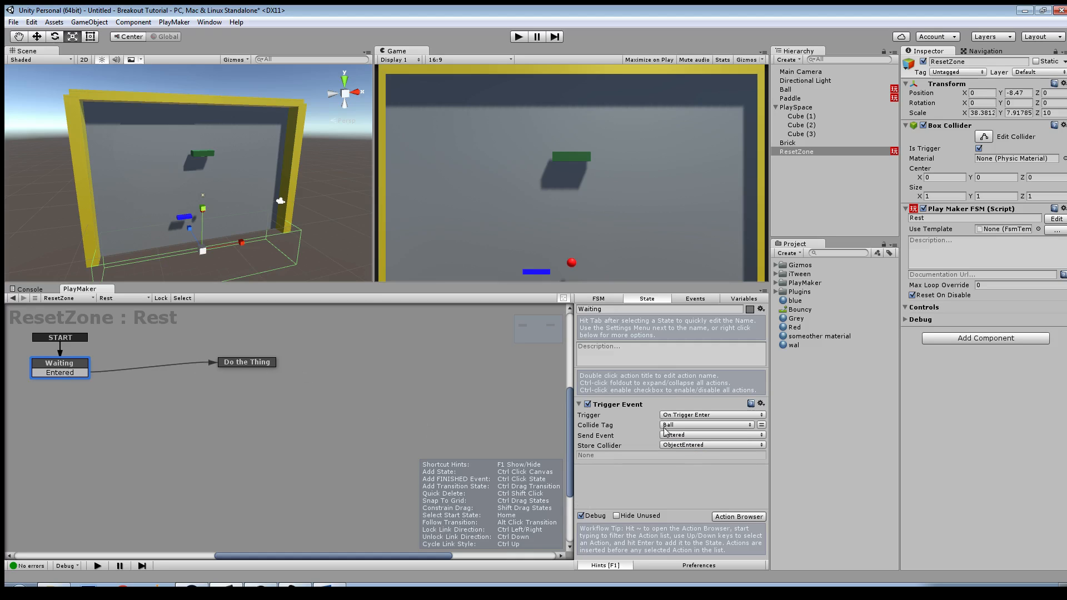
Step: Move the Do the Thing state farther from Waiting and search the available actions for "dest"
{"action": "left_click_drag", "start_coordinate": [232, 364], "coordinate": [258, 380]}
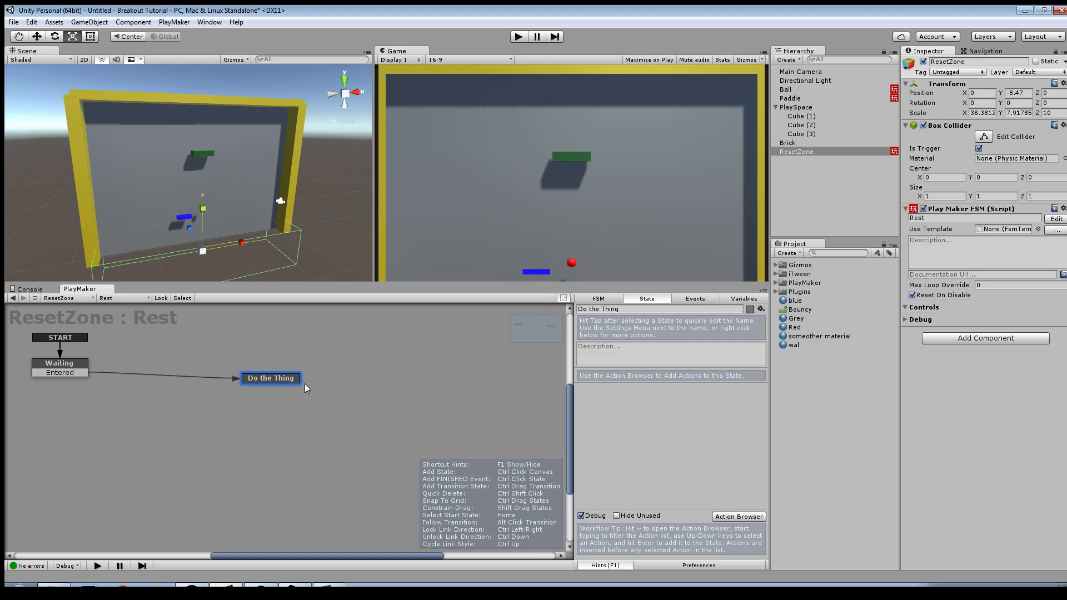
{"action": "left_click_drag", "start_coordinate": [294, 383], "coordinate": [299, 378]}
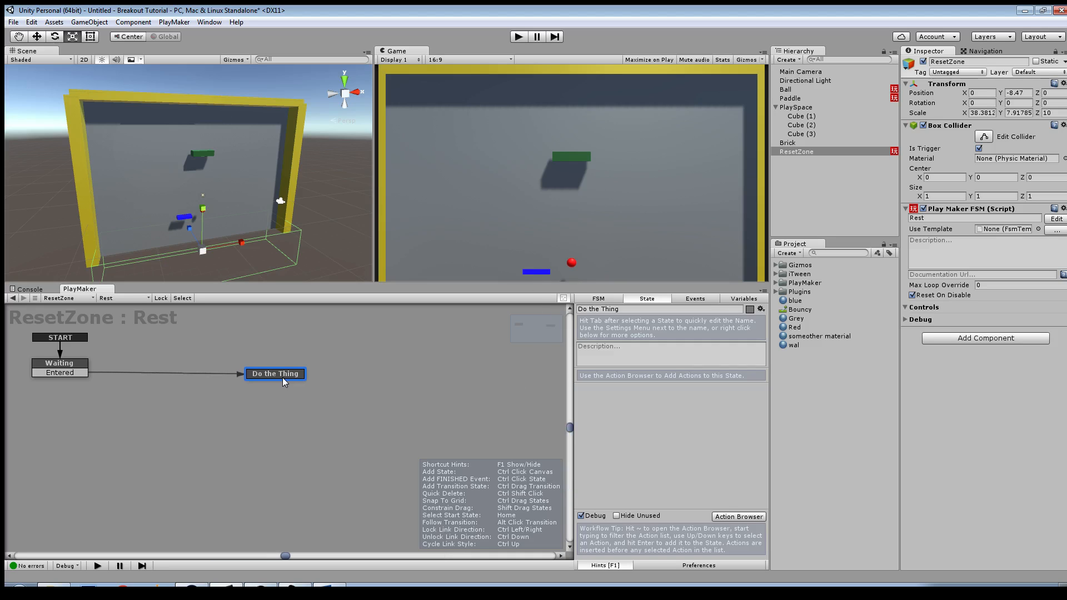
{"action": "left_click", "coordinate": [754, 520]}
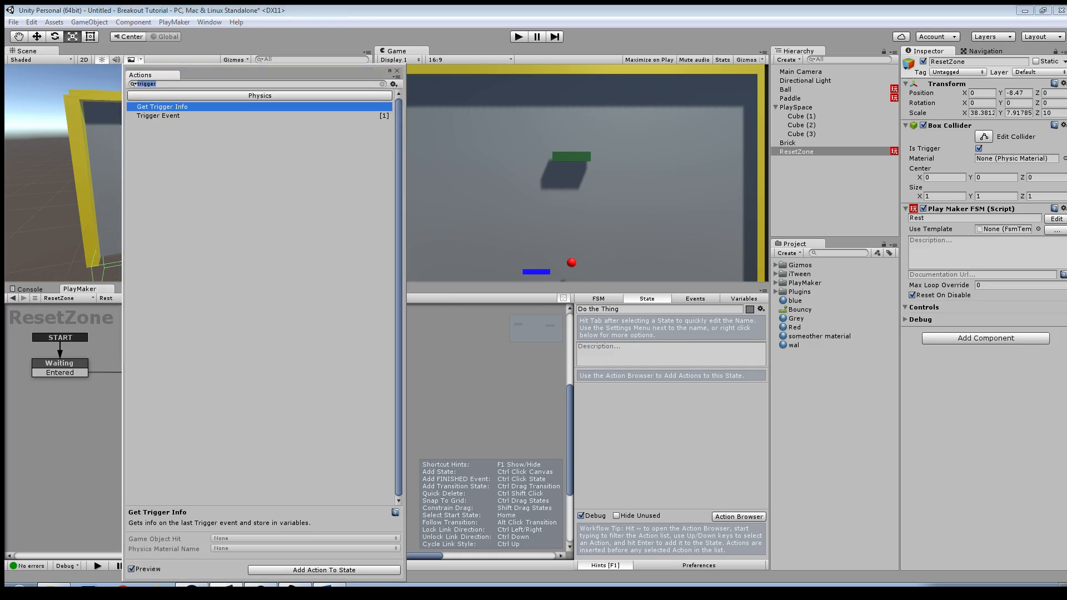
{"action": "type", "text": "dest"}
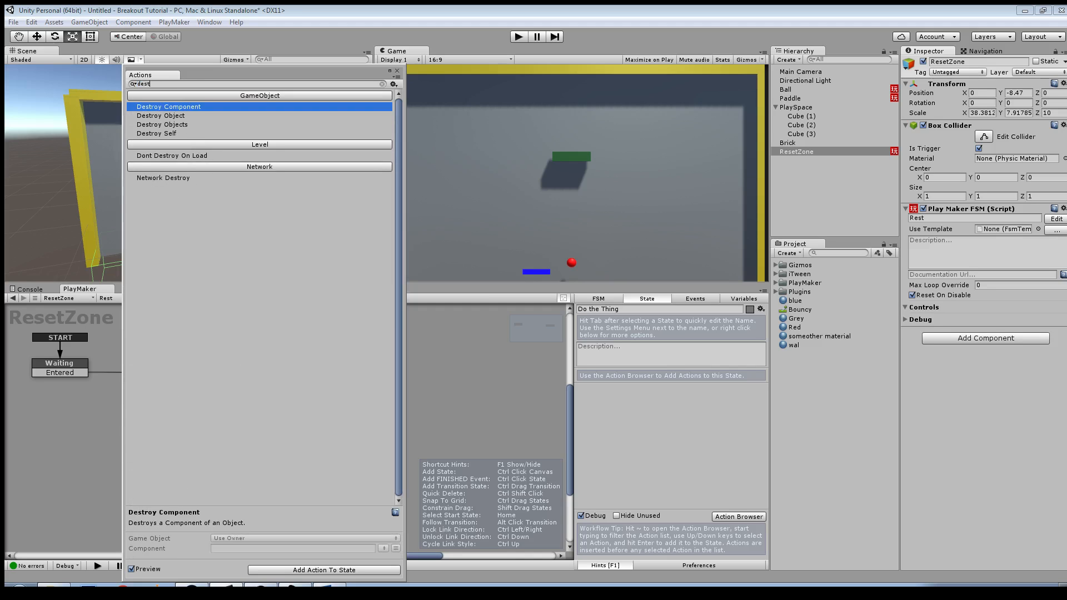
{"action": "key", "text": "Down"}
{"action": "key", "text": "Down"}
{"action": "key", "text": "Down"}
{"action": "key", "text": "Return"}
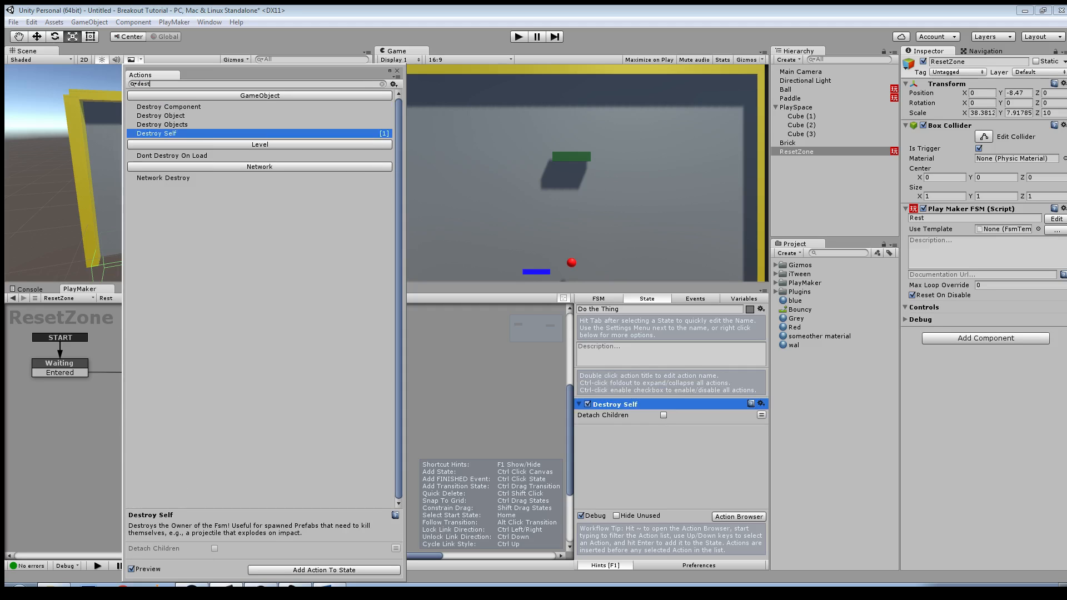
{"action": "left_click_drag", "start_coordinate": [373, 70], "coordinate": [371, 135]}
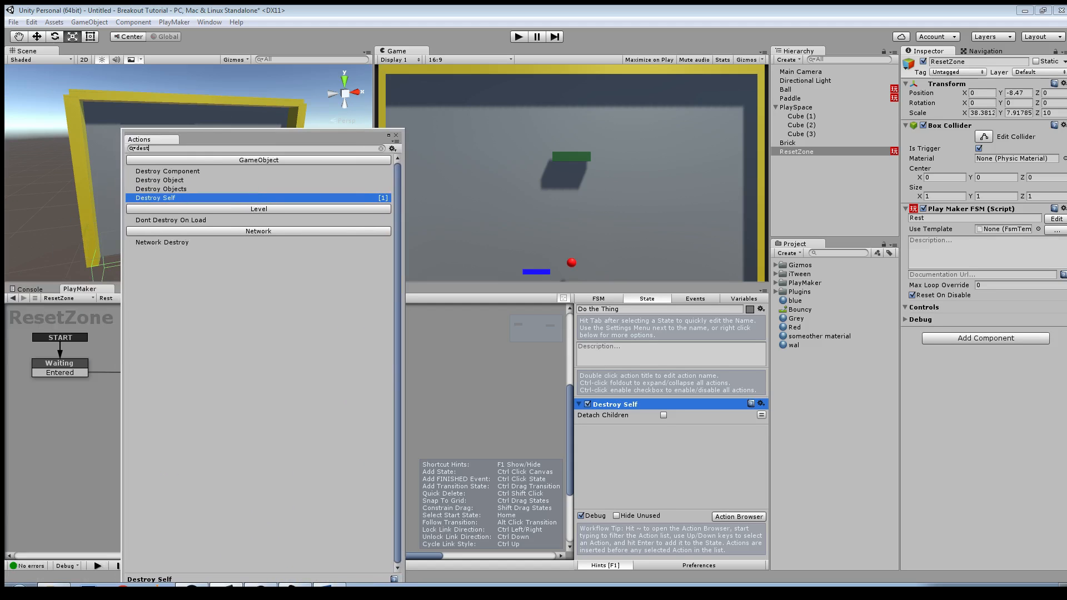
{"action": "right_click", "coordinate": [622, 407]}
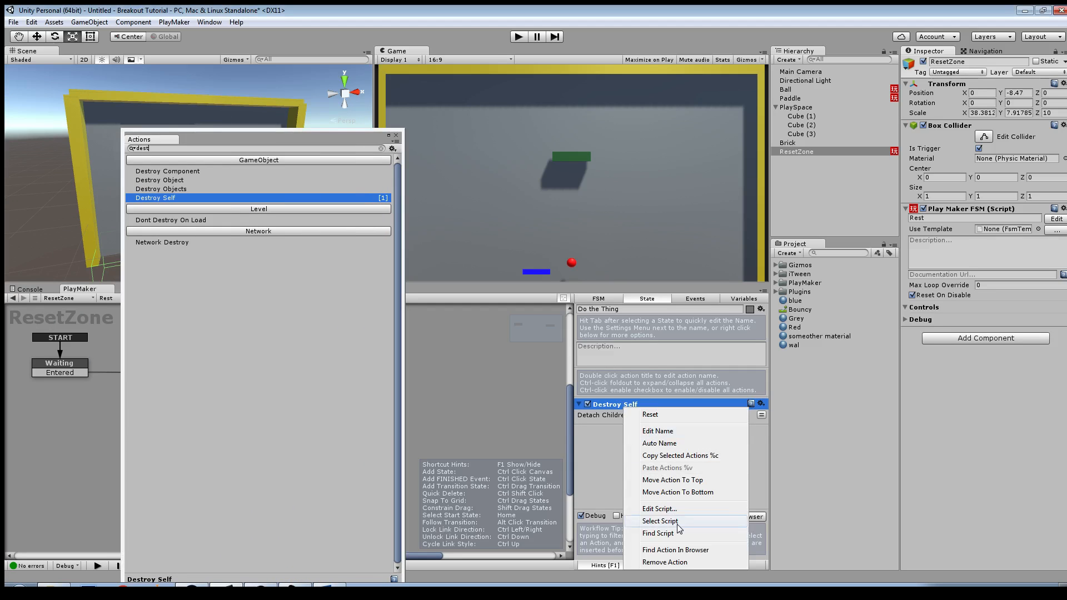
{"action": "left_click", "coordinate": [667, 562]}
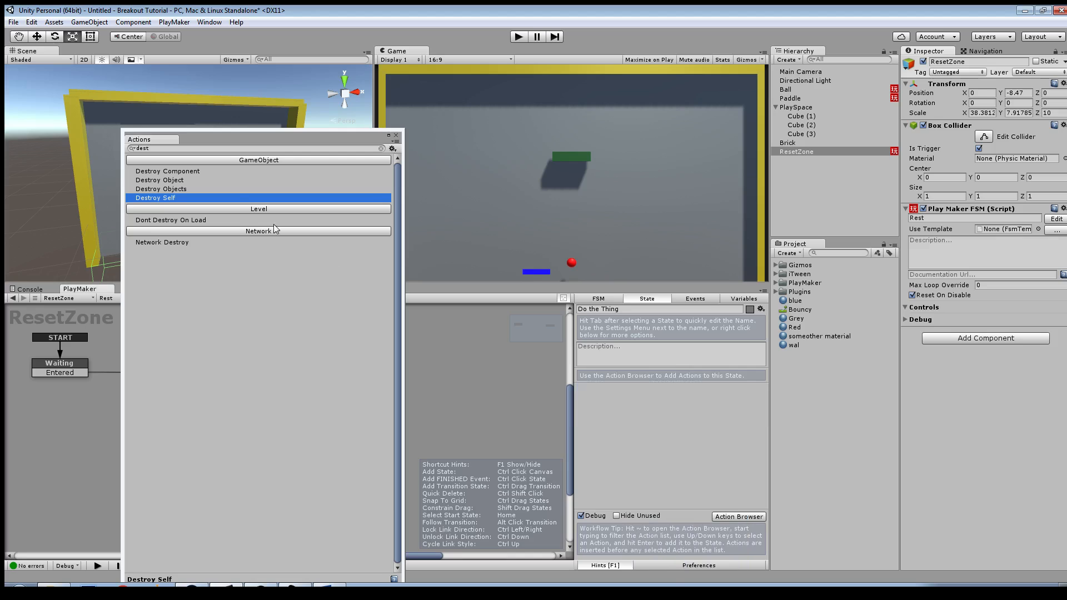
Step: Add a Destroy Object action to Do the Thing and set its Game Object to the ObjectEntered variable
{"action": "double_click", "coordinate": [179, 181]}
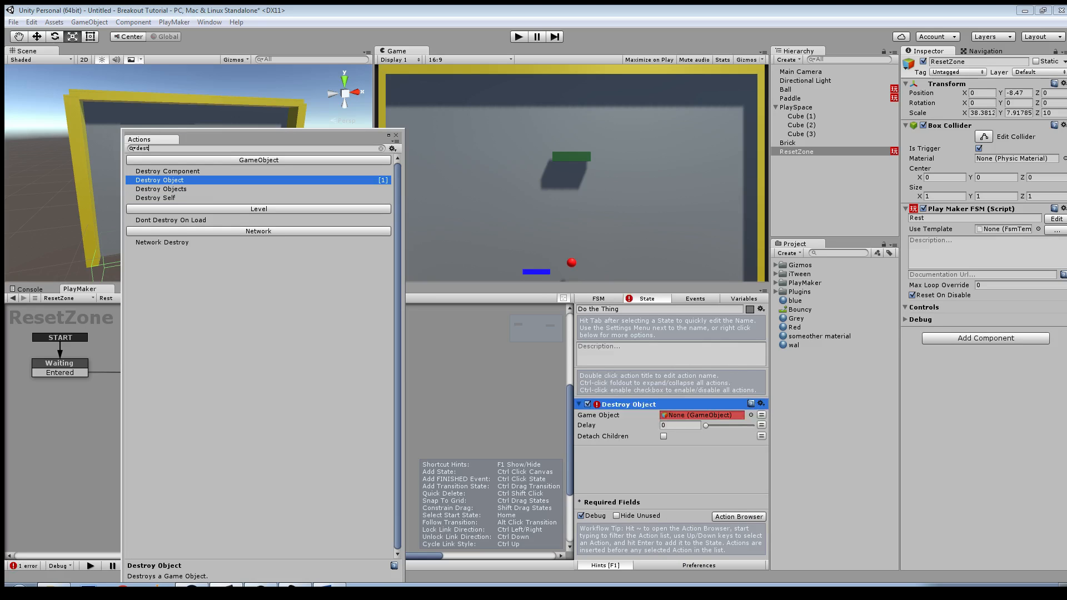
{"action": "left_click_drag", "start_coordinate": [233, 136], "coordinate": [0, 201]}
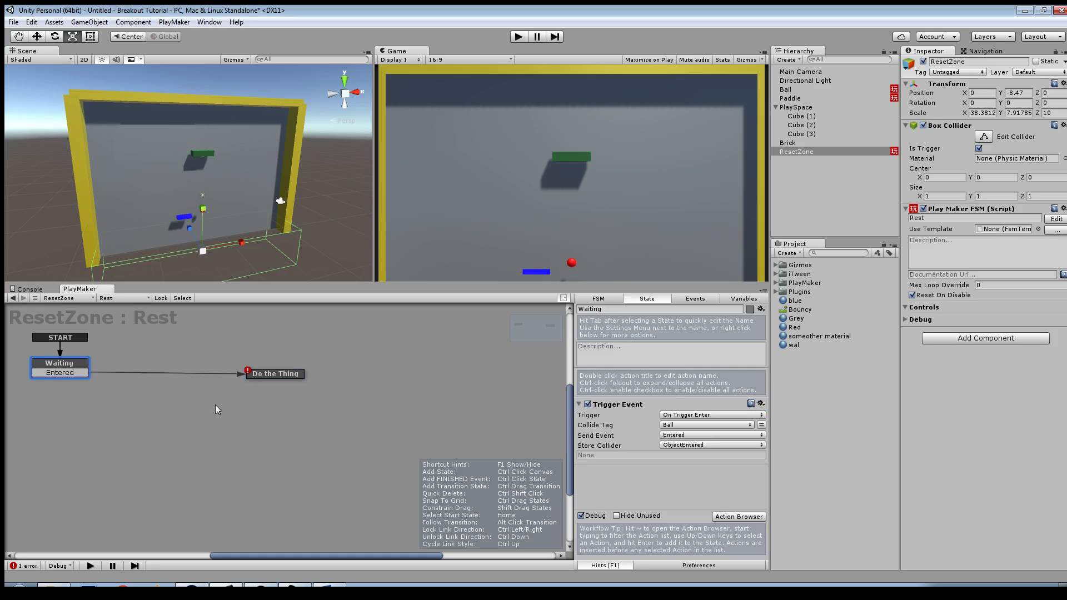
{"action": "left_click_drag", "start_coordinate": [292, 377], "coordinate": [295, 378]}
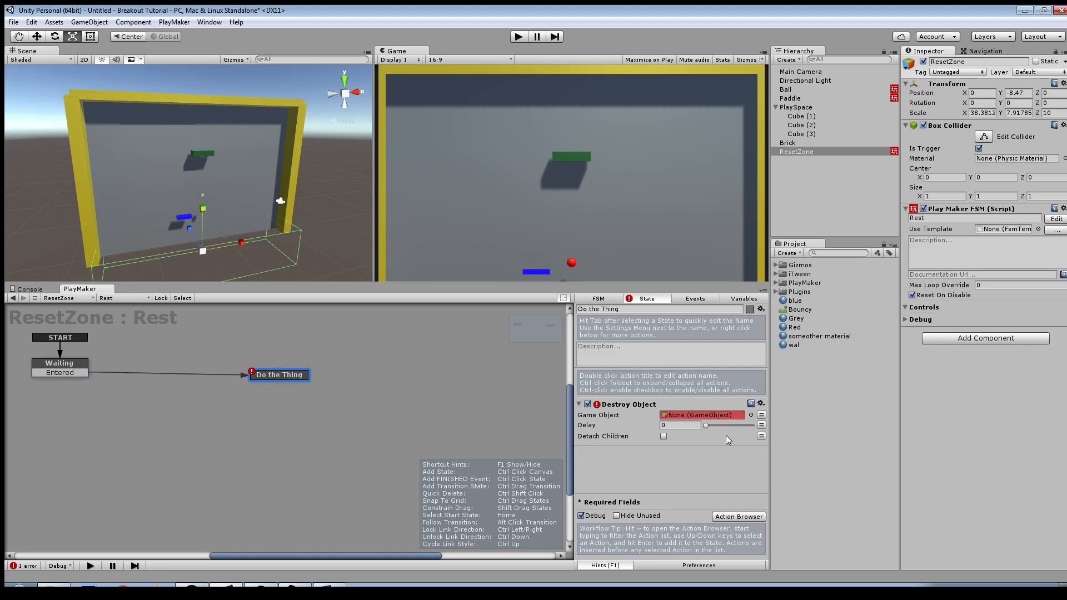
{"action": "left_click", "coordinate": [762, 415]}
{"action": "left_click", "coordinate": [706, 416]}
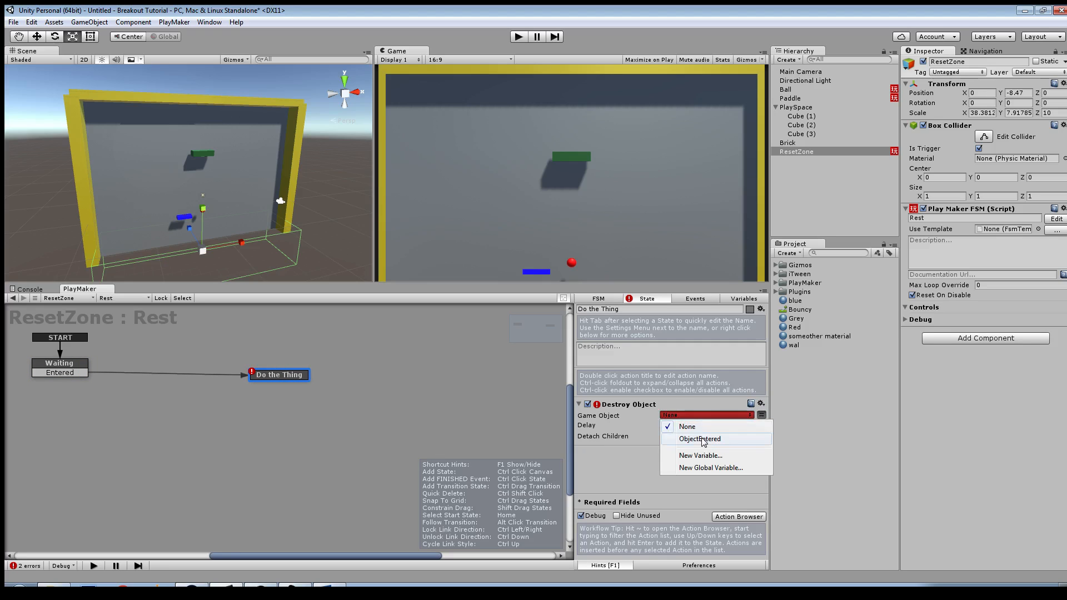
{"action": "left_click", "coordinate": [702, 439]}
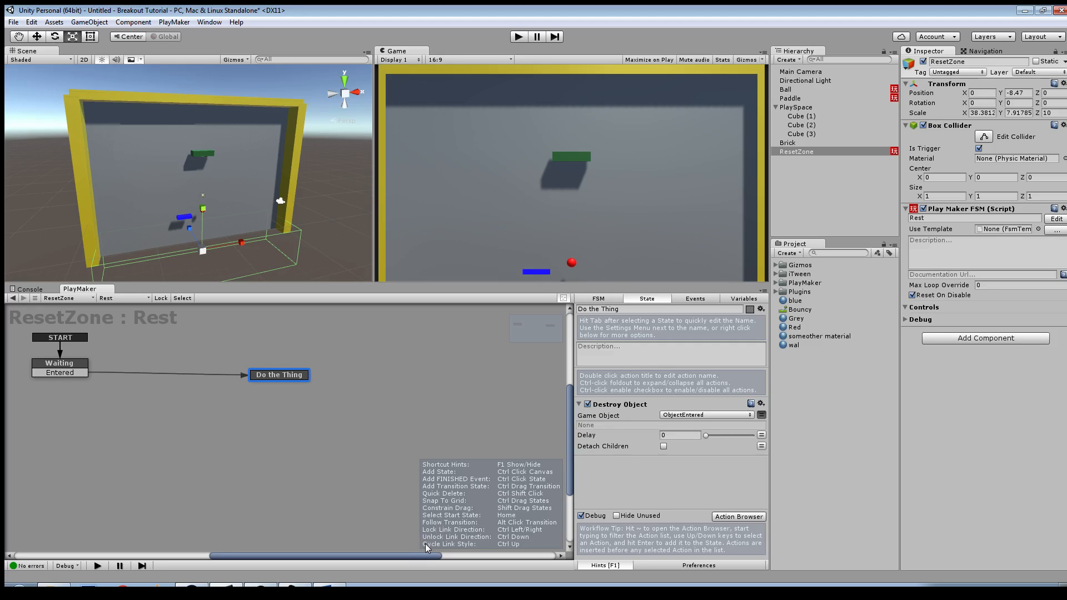
Step: Add a FINISHED transition to Do the Thing and connect it back to the Waiting state
{"action": "right_click", "coordinate": [273, 378]}
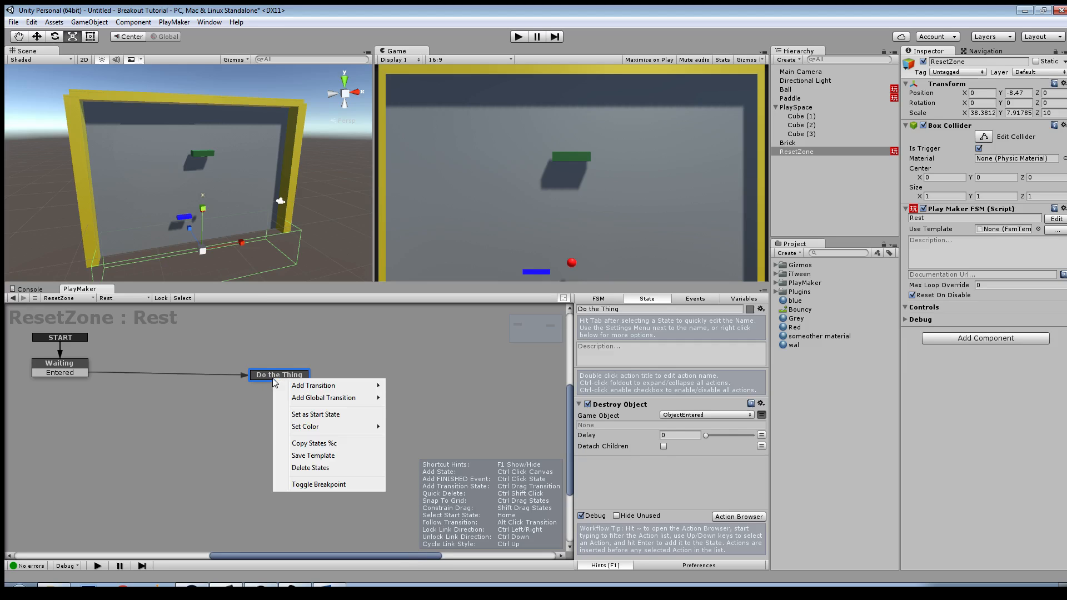
{"action": "mouse_move", "coordinate": [294, 385]}
{"action": "left_click", "coordinate": [236, 398]}
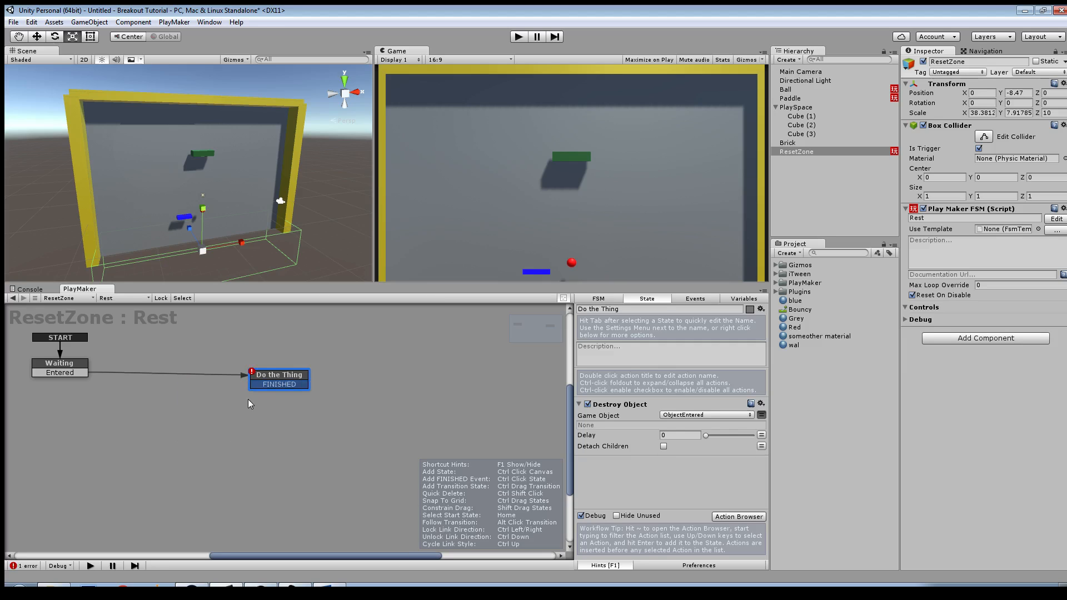
{"action": "left_click_drag", "start_coordinate": [269, 385], "coordinate": [49, 367]}
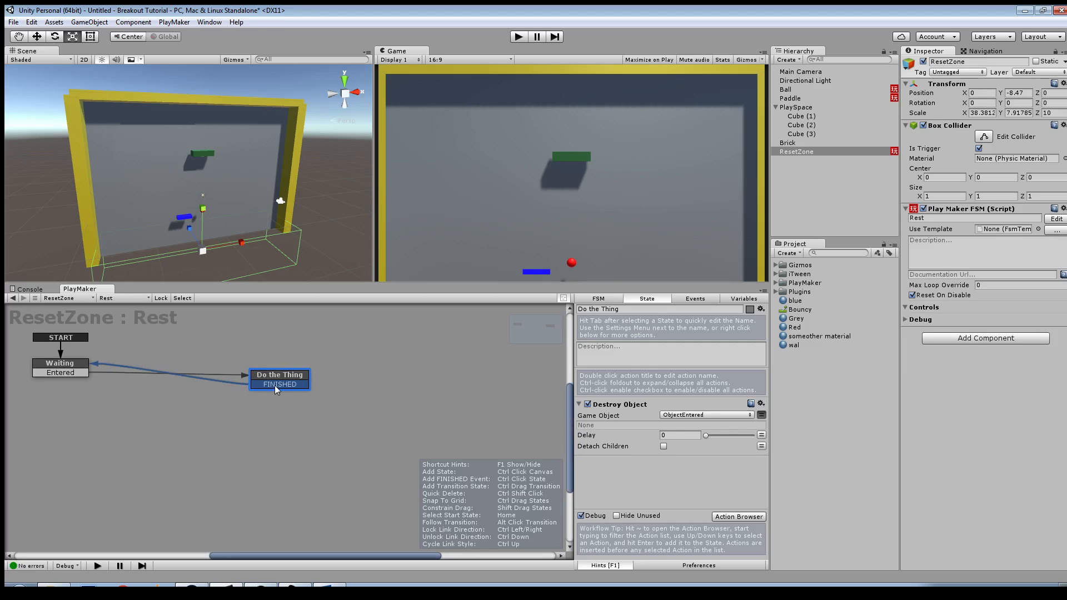
{"action": "left_click_drag", "start_coordinate": [280, 376], "coordinate": [314, 369]}
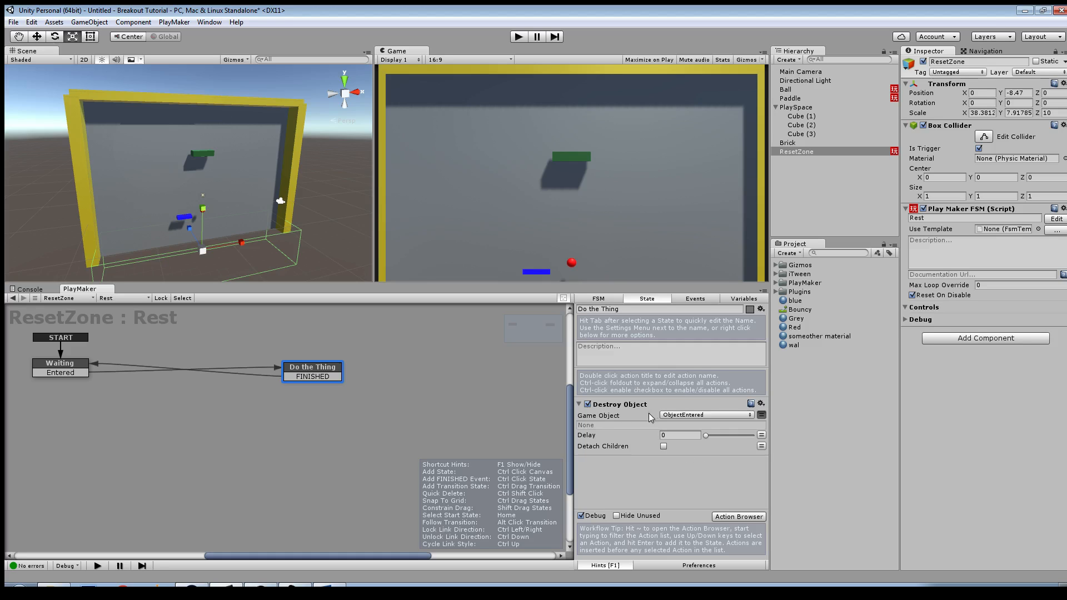
Step: Find the Create Object action and add it to Do the Thing after Destroy Object
{"action": "key", "text": "grave"}
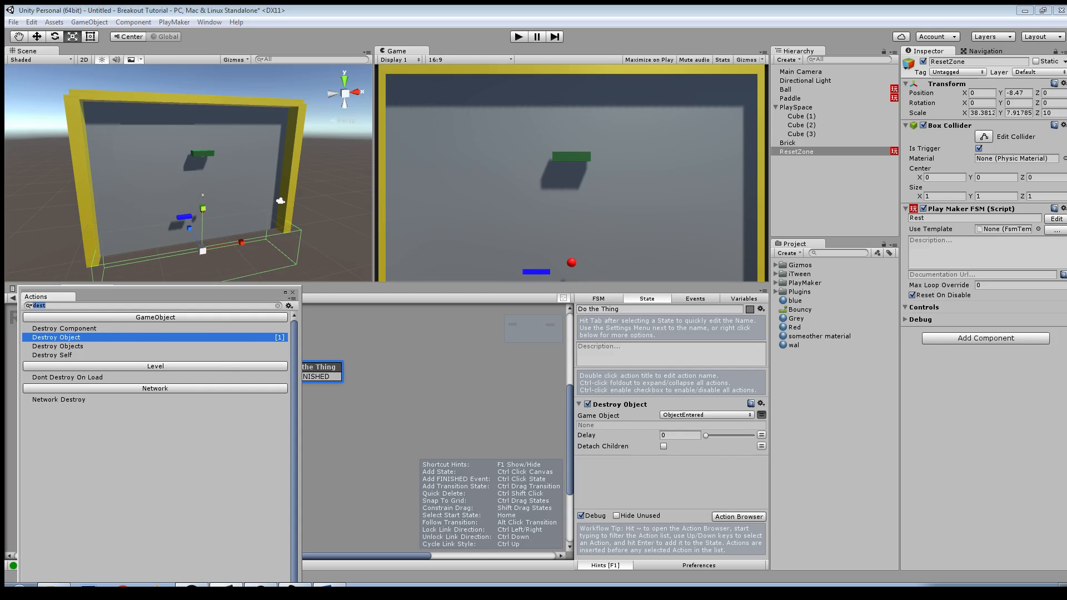
{"action": "type", "text": "make"}
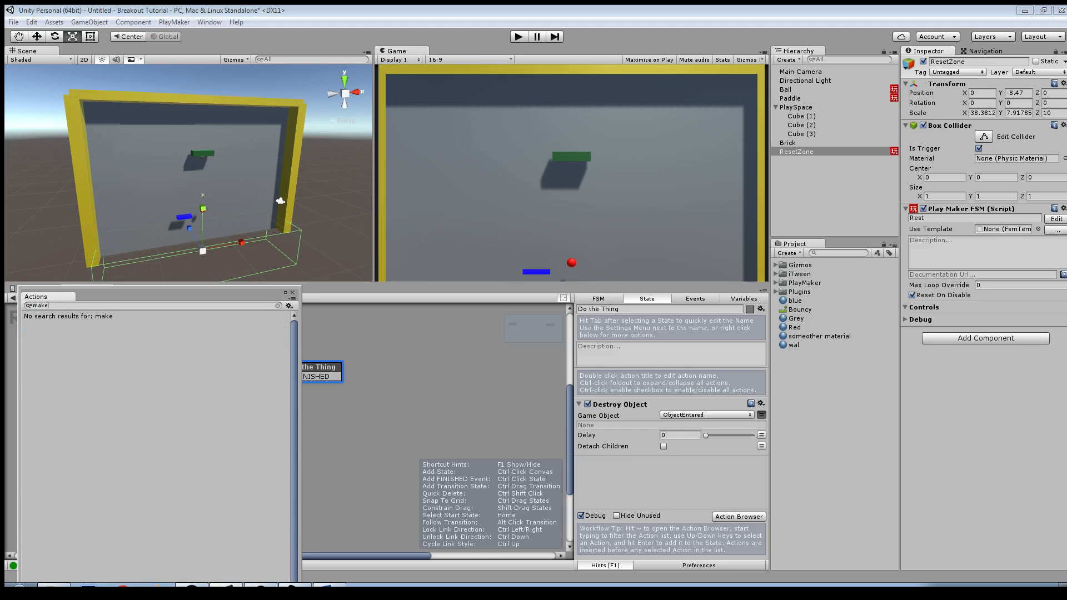
{"action": "key", "text": "BackSpace"}
{"action": "key", "text": "BackSpace"}
{"action": "key", "text": "BackSpace"}
{"action": "key", "text": "BackSpace"}
{"action": "type", "text": "cre"}
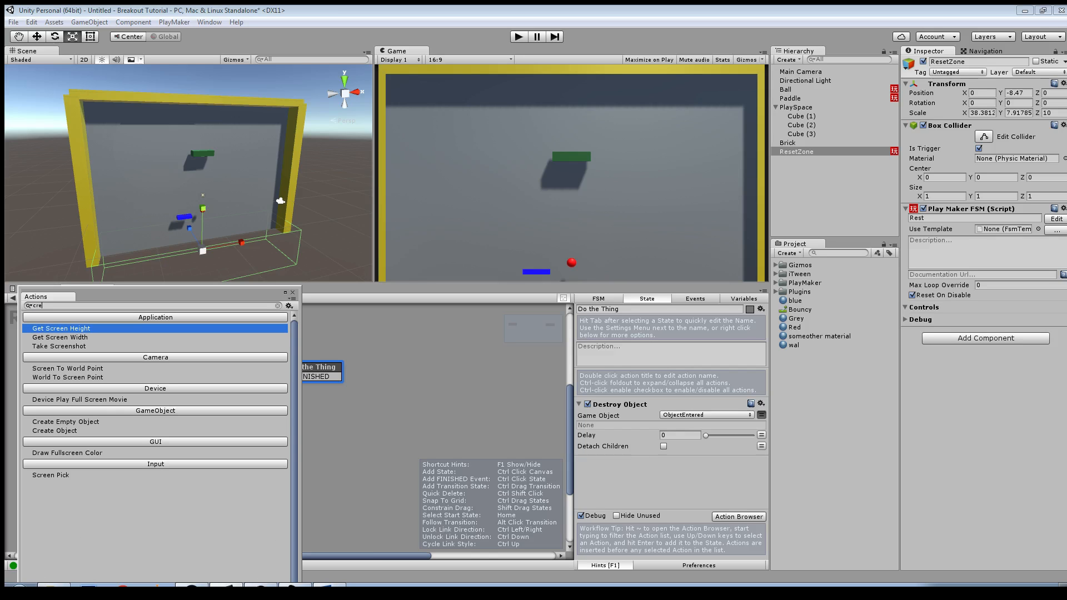
{"action": "double_click", "coordinate": [55, 431]}
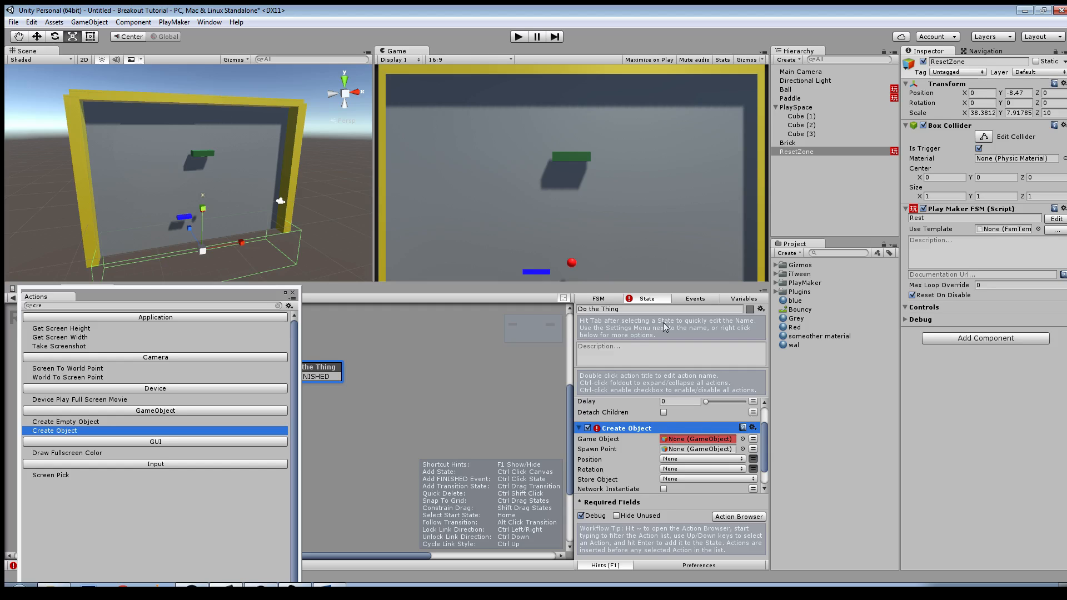
{"action": "scroll", "coordinate": [665, 435], "scroll_direction": "up", "scroll_amount": 2}
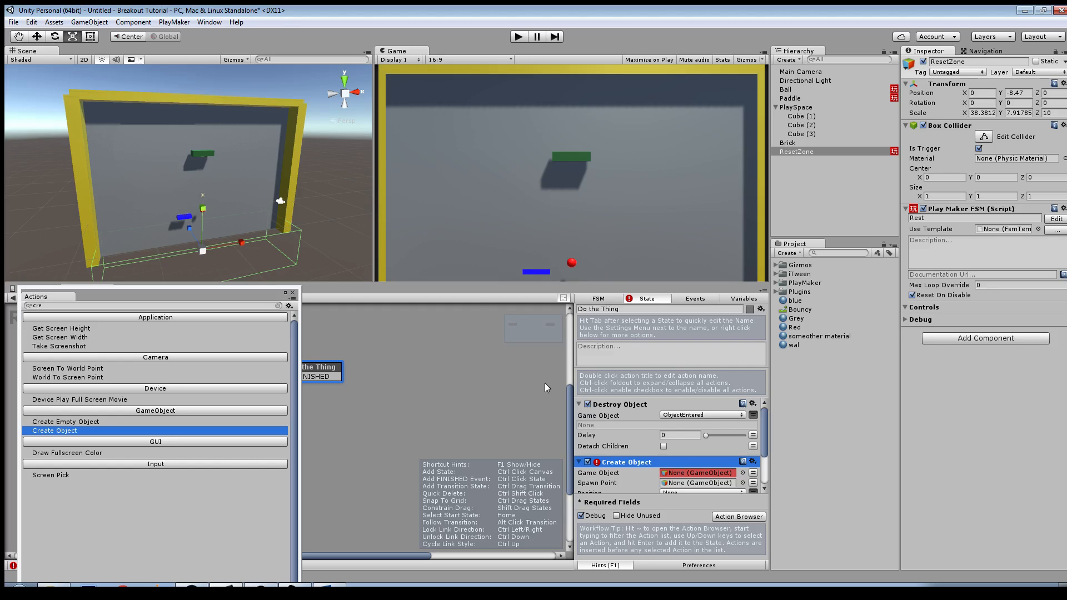
{"action": "middle_click_drag", "start_coordinate": [508, 381], "coordinate": [524, 383]}
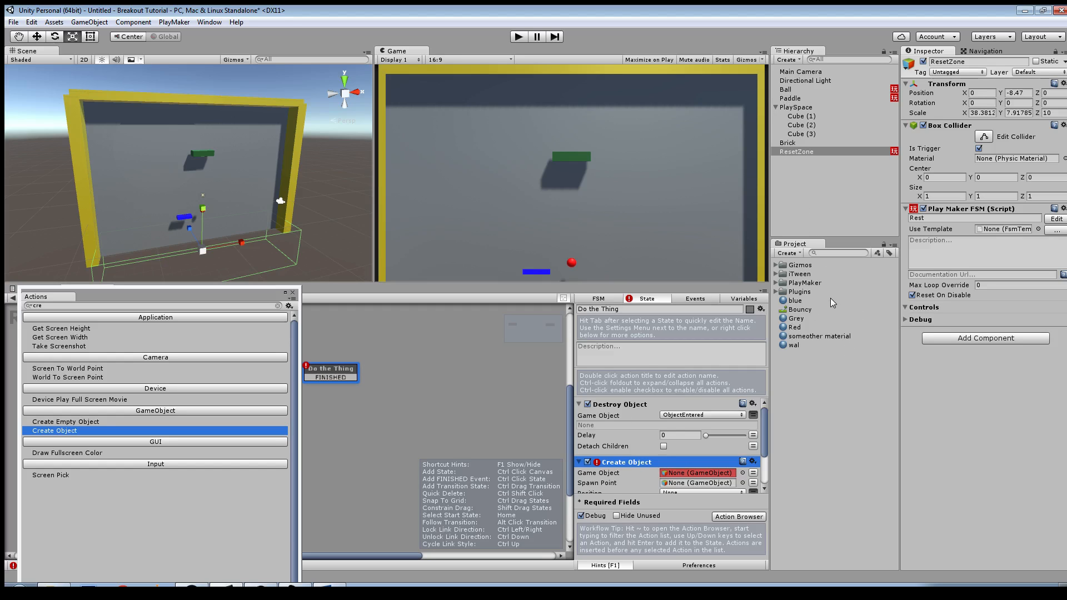
Step: Create a project folder named Prefabs and save the Ball object in it as a prefab
{"action": "left_click", "coordinate": [788, 253]}
{"action": "left_click", "coordinate": [800, 263]}
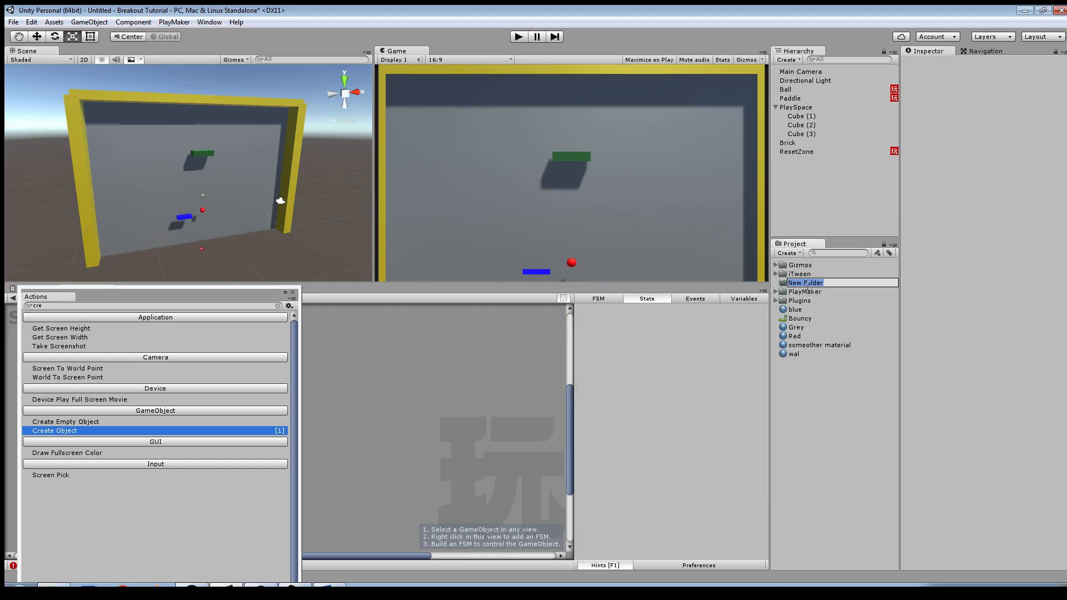
{"action": "type", "text": "Prefabs"}
{"action": "key", "text": "Return"}
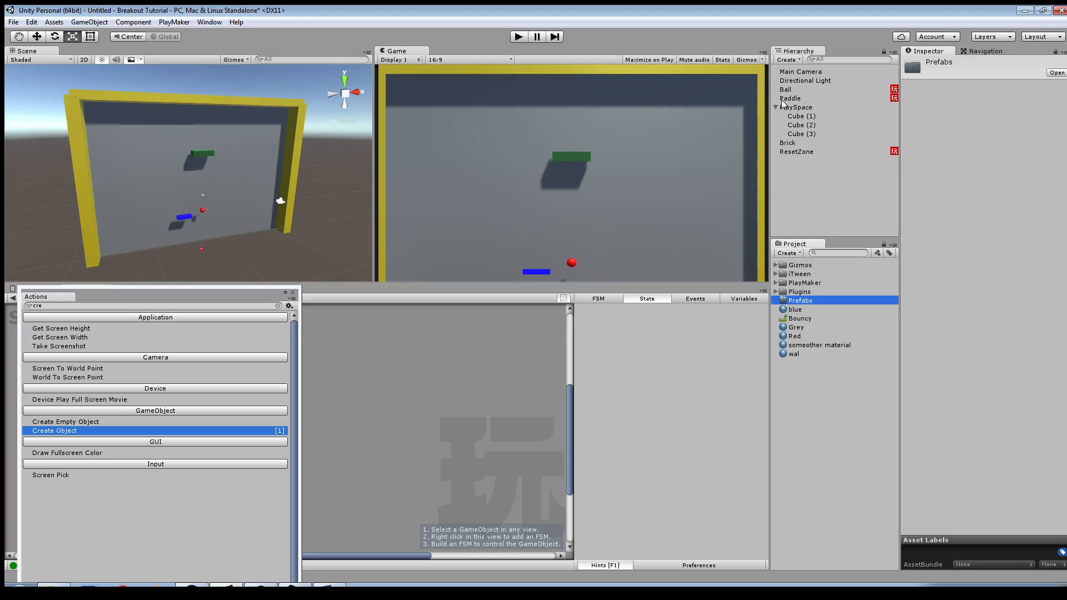
{"action": "left_click_drag", "start_coordinate": [785, 90], "coordinate": [809, 306]}
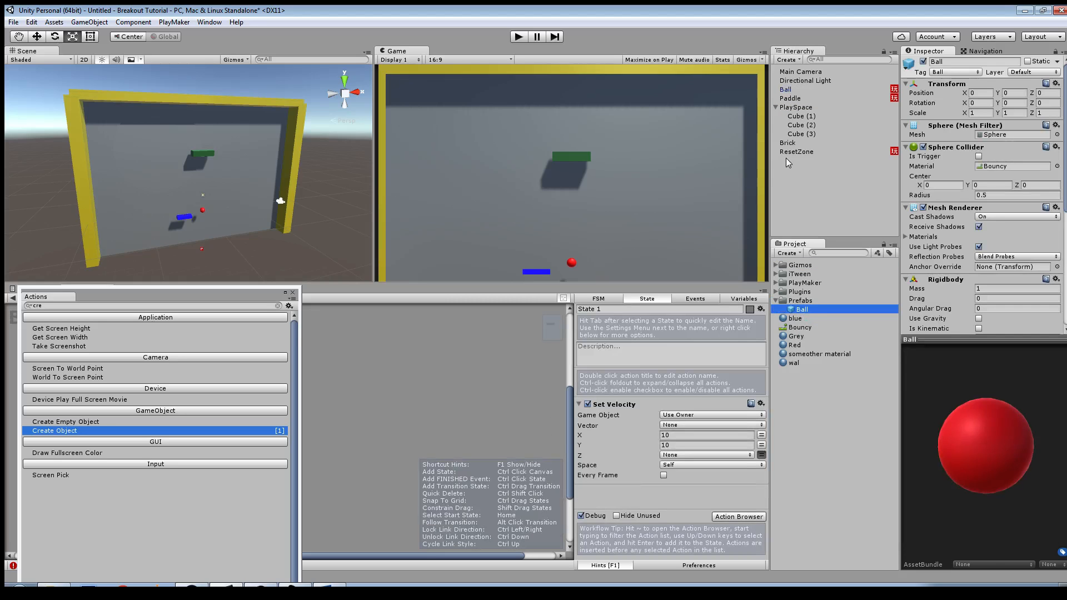
Step: Set the Game Object of the Create Object action in ResetZone's Do the Thing state to the Ball prefab
{"action": "left_click", "coordinate": [786, 152]}
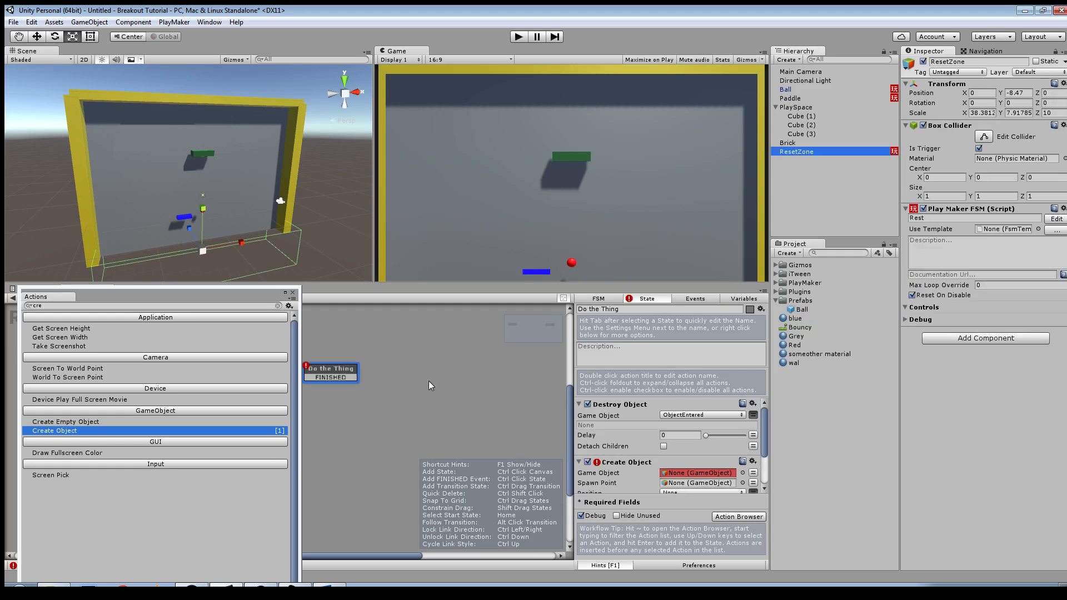
{"action": "left_click", "coordinate": [441, 375]}
{"action": "right_click", "coordinate": [536, 377]}
{"action": "left_click", "coordinate": [402, 371]}
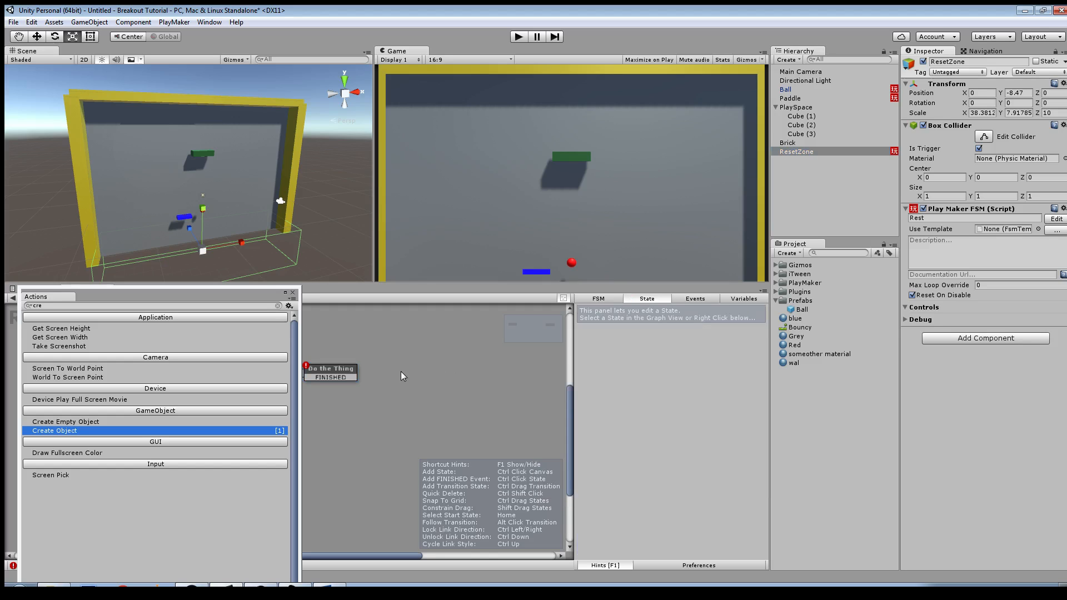
{"action": "scroll", "coordinate": [415, 372], "scroll_direction": "down", "scroll_amount": 1}
{"action": "middle_click_drag", "start_coordinate": [387, 374], "coordinate": [598, 377]}
{"action": "left_click", "coordinate": [515, 378]}
{"action": "left_click_drag", "start_coordinate": [519, 377], "coordinate": [407, 369]}
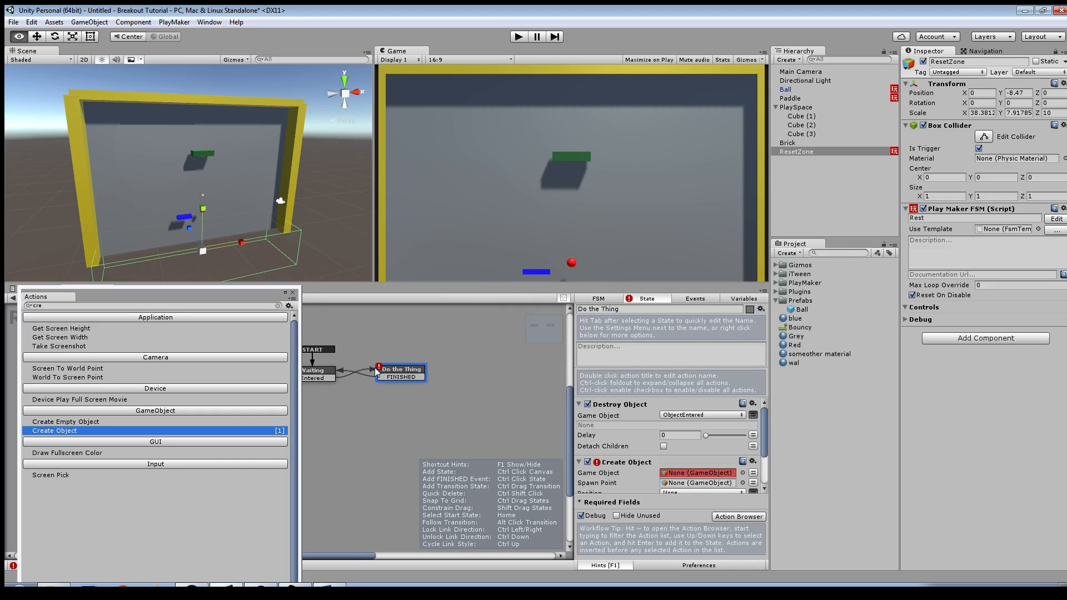
{"action": "middle_click_drag", "start_coordinate": [406, 369], "coordinate": [501, 370]}
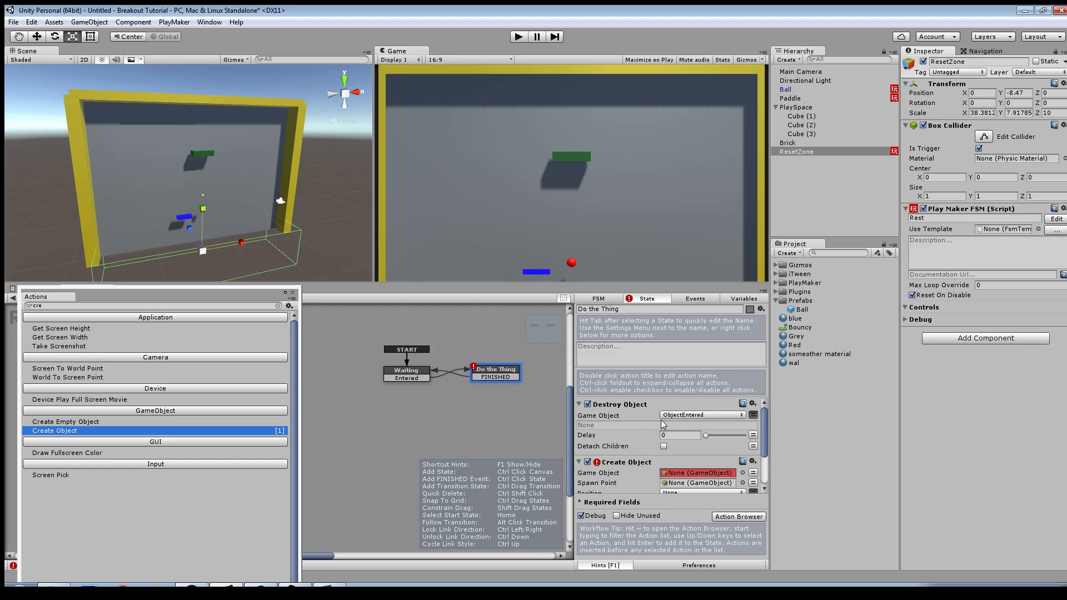
{"action": "scroll", "coordinate": [662, 420], "scroll_direction": "down", "scroll_amount": 3}
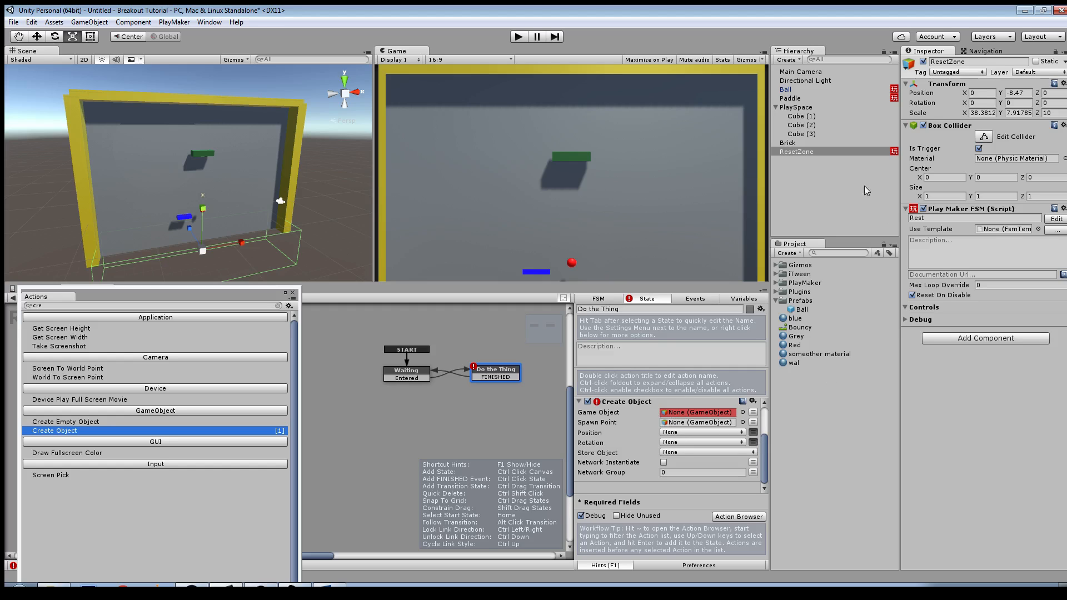
{"action": "left_click_drag", "start_coordinate": [802, 314], "coordinate": [683, 433]}
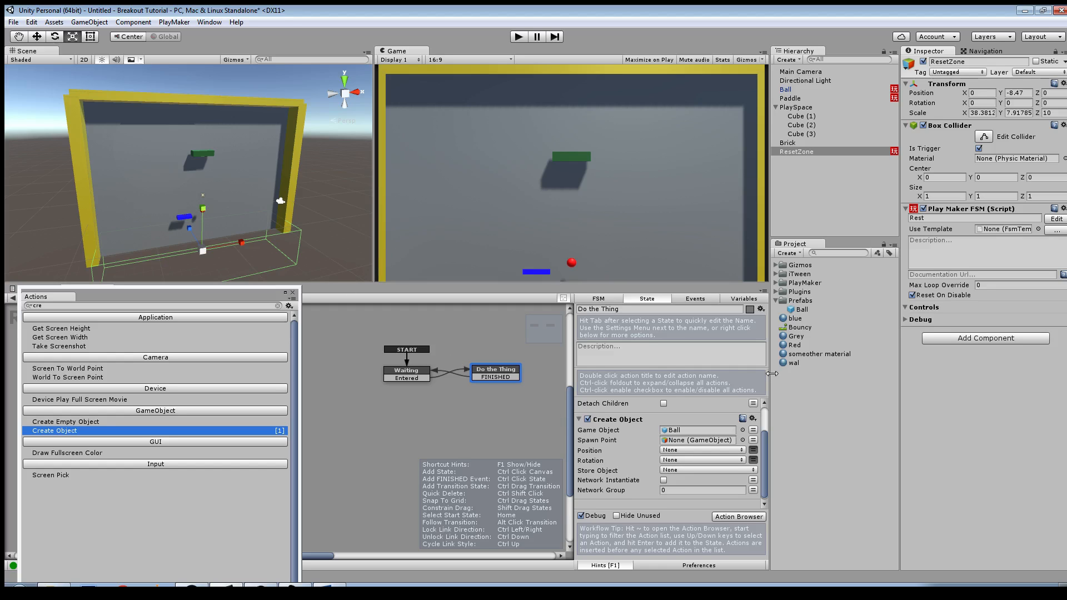
Step: Create an empty child object named Spawn under Paddle and assign it as the Spawn Point of ResetZone's Create Object action
{"action": "right_click", "coordinate": [786, 99]}
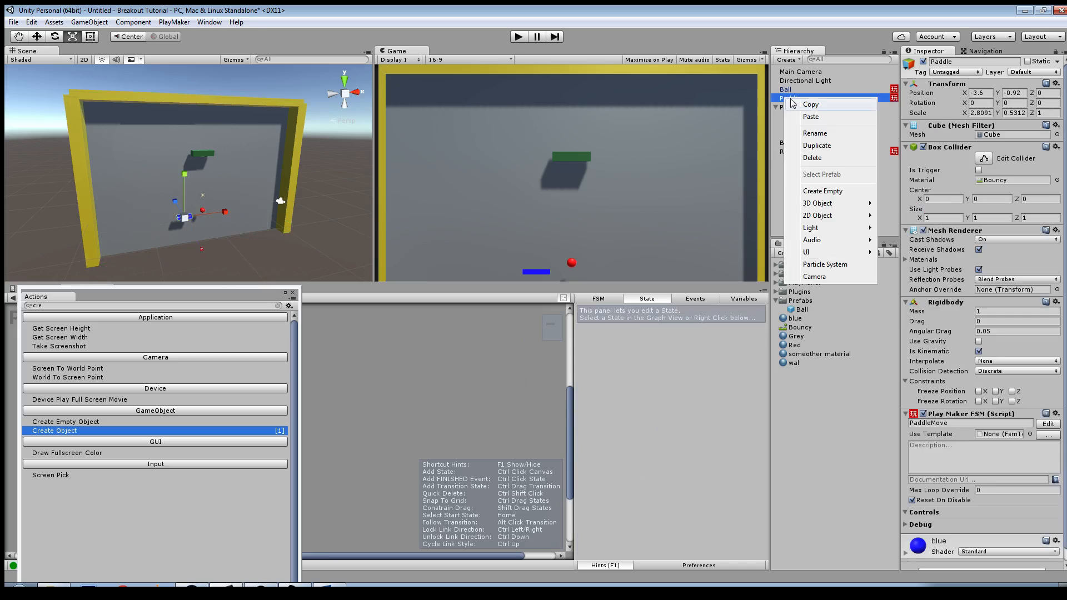
{"action": "left_click", "coordinate": [823, 191]}
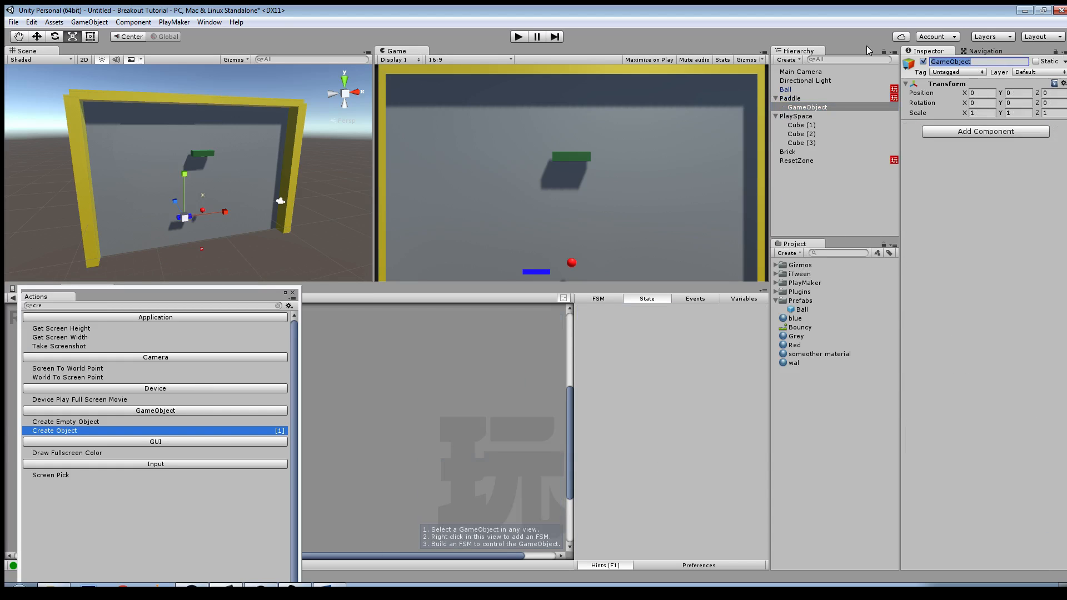
{"action": "type", "text": "Spawn"}
{"action": "key", "text": "Return"}
{"action": "left_click", "coordinate": [795, 160]}
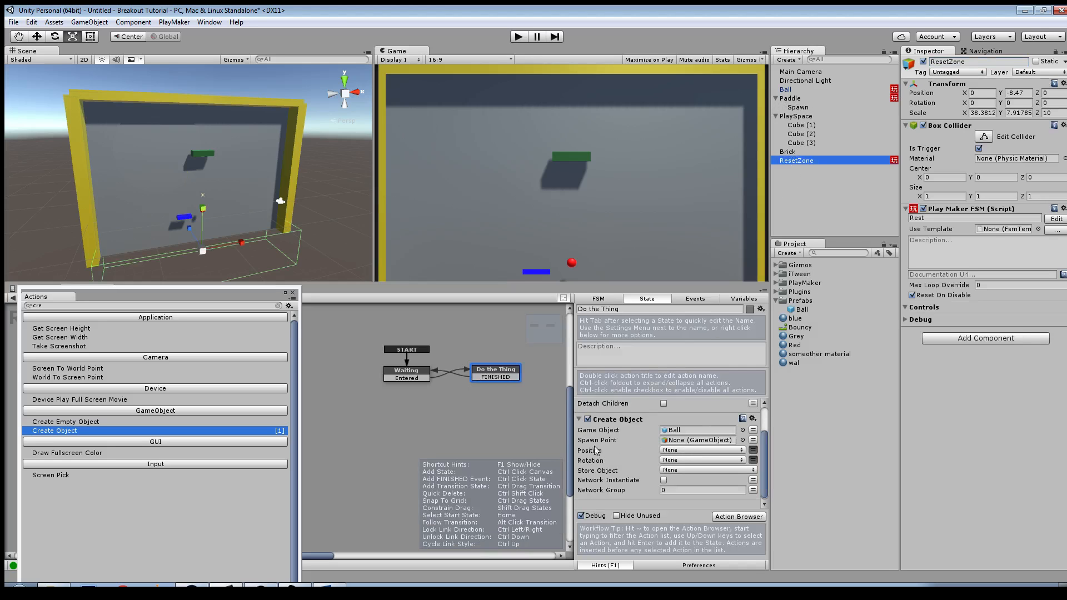
{"action": "left_click_drag", "start_coordinate": [801, 114], "coordinate": [703, 451]}
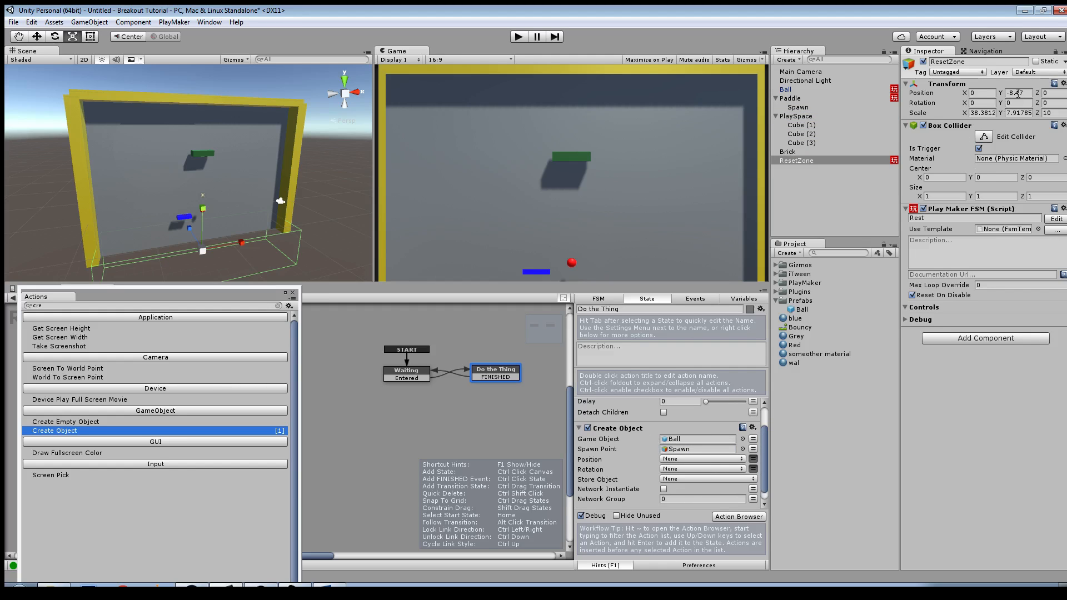
Step: Move the Spawn object up to about Y 1.6, just above the paddle
{"action": "left_click", "coordinate": [797, 108]}
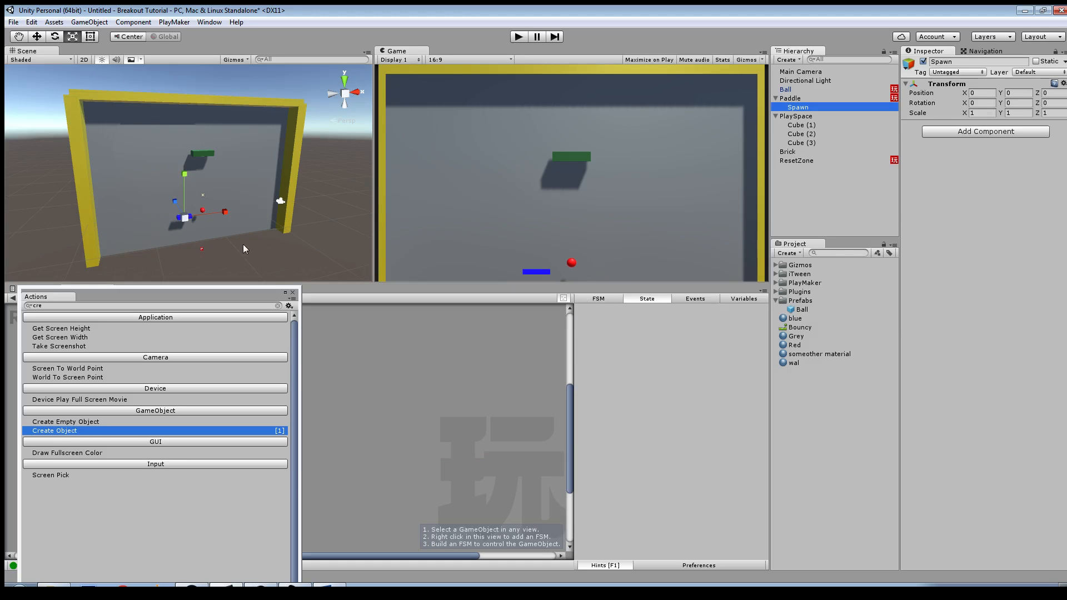
{"action": "key", "text": "f"}
{"action": "key", "text": "w"}
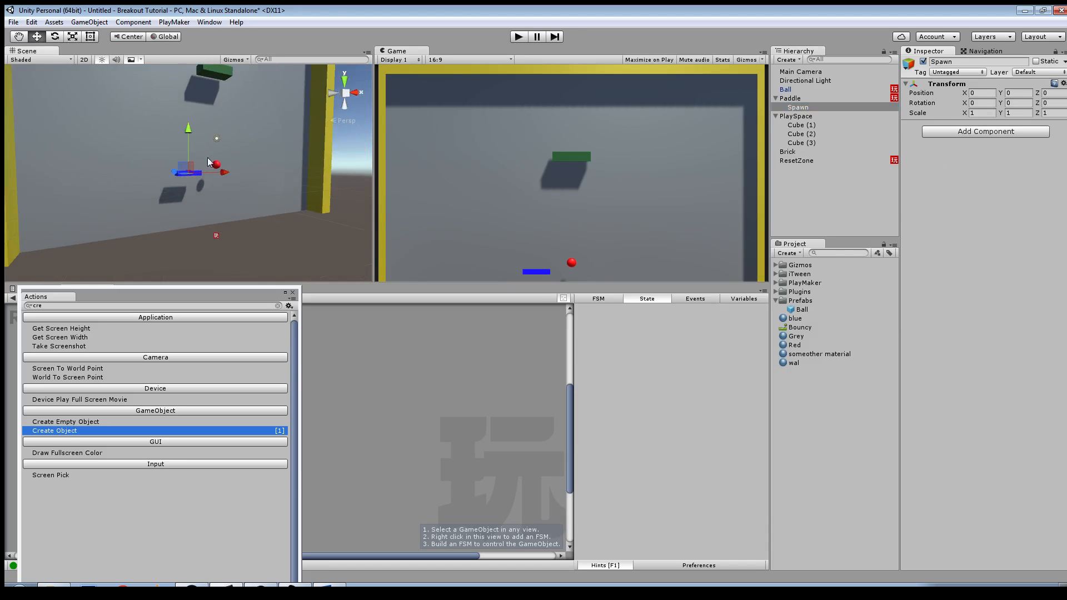
{"action": "left_click_drag", "start_coordinate": [188, 126], "coordinate": [188, 119]}
{"action": "left_click_drag", "start_coordinate": [340, 210], "coordinate": [242, 239], "text": "alt"}
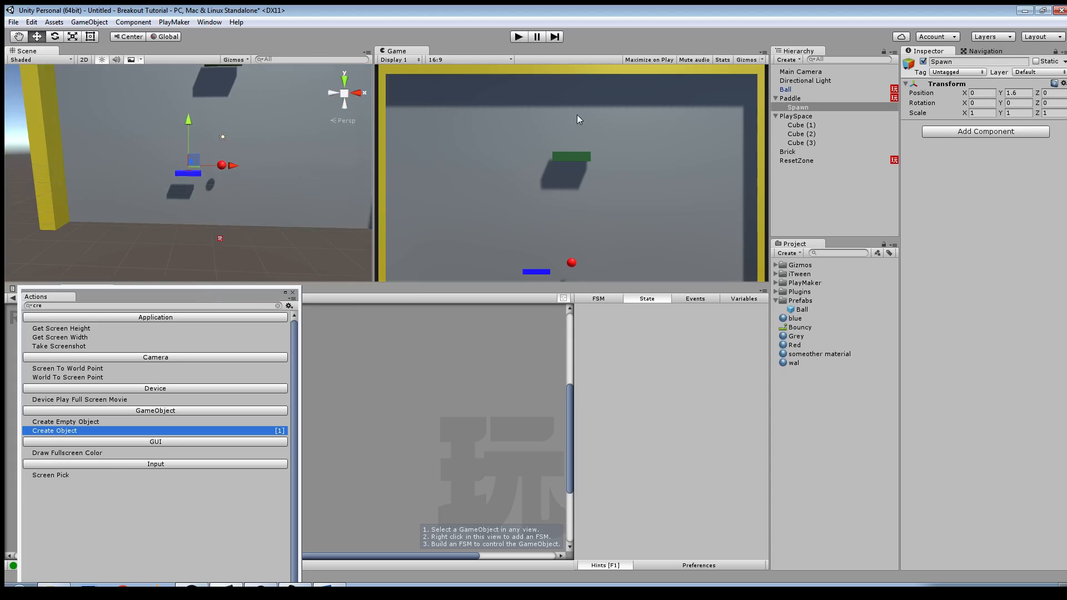
Step: Play-test the game, moving the paddle left and right to check how the ball resets, and stop playing
{"action": "key", "text": "ctrl+p"}
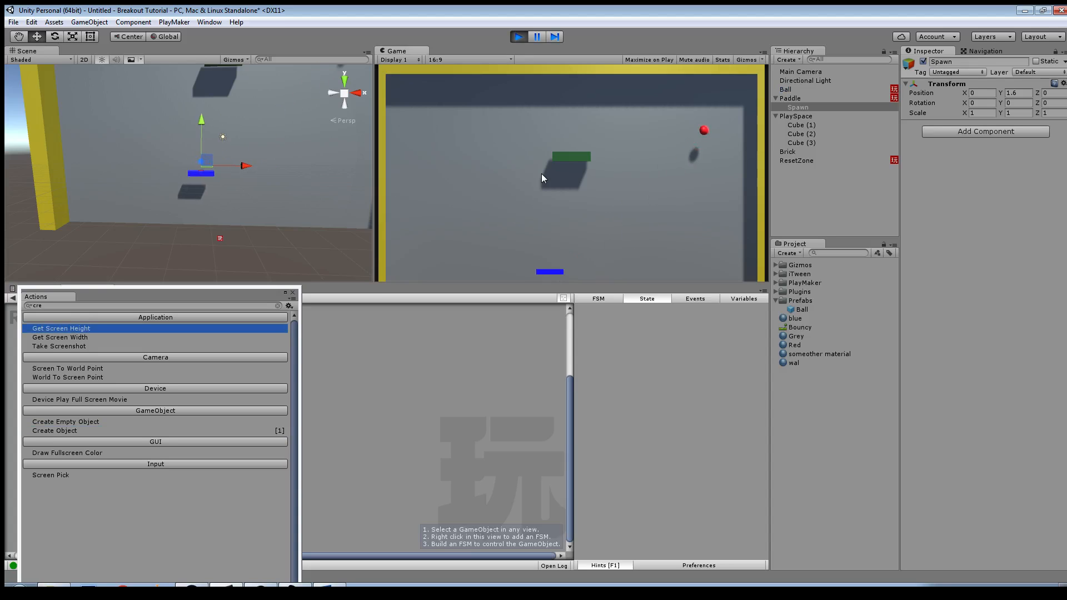
{"action": "key", "text": "Left"}
{"action": "key", "text": "Left"}
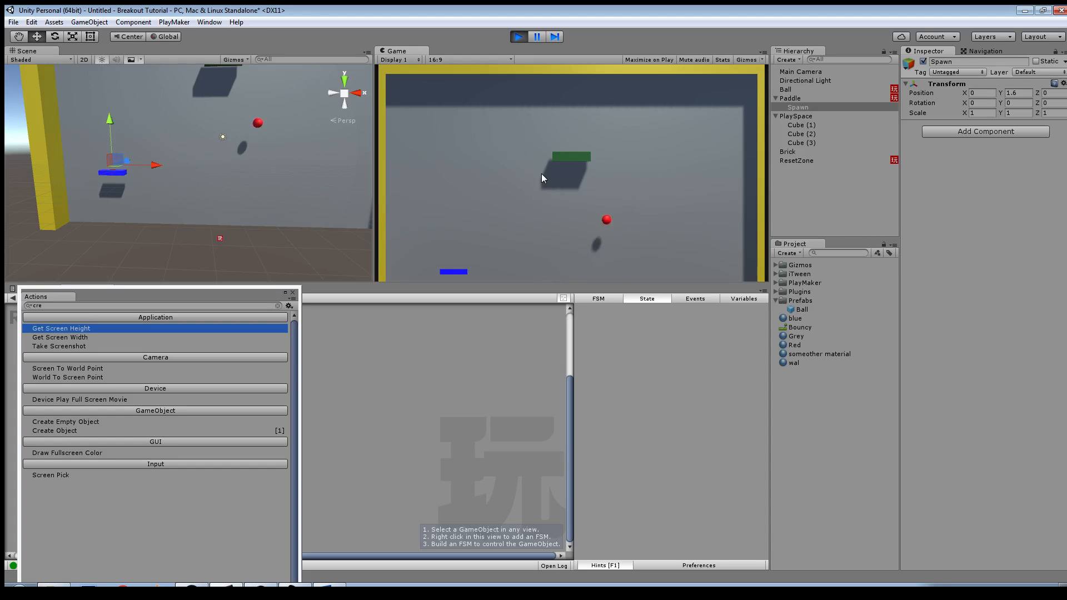
{"action": "key", "text": "Right"}
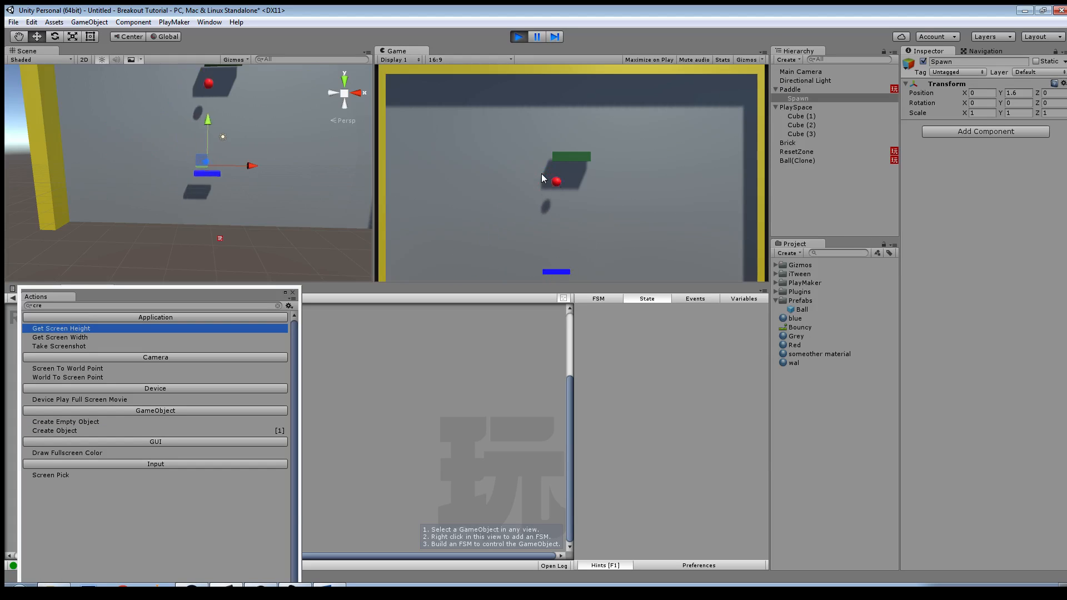
{"action": "key", "text": "Right"}
{"action": "key", "text": "Left"}
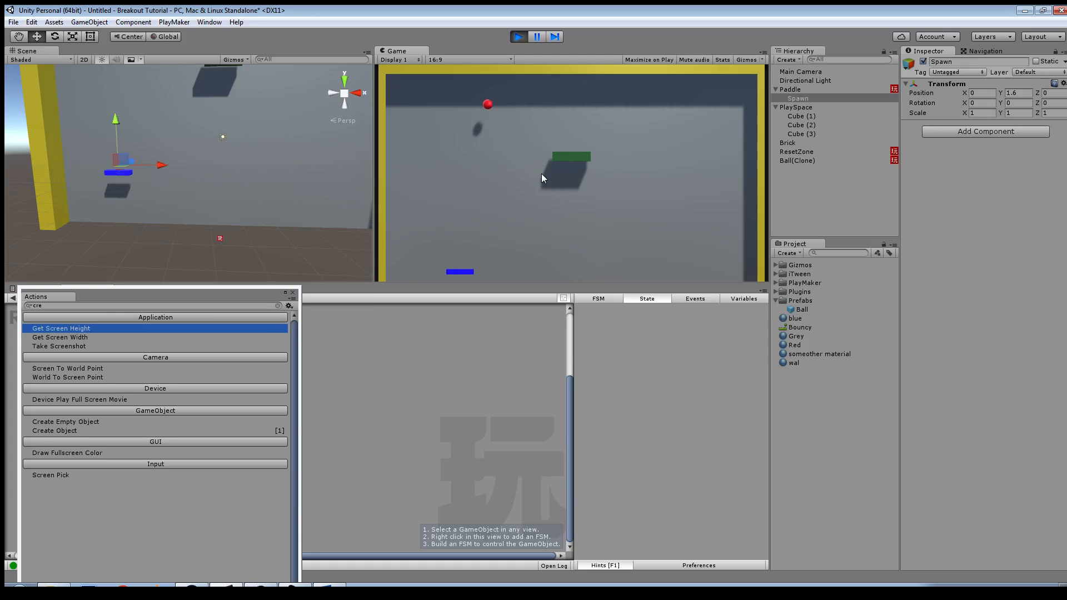
{"action": "key", "text": "Left"}
{"action": "key", "text": "Right"}
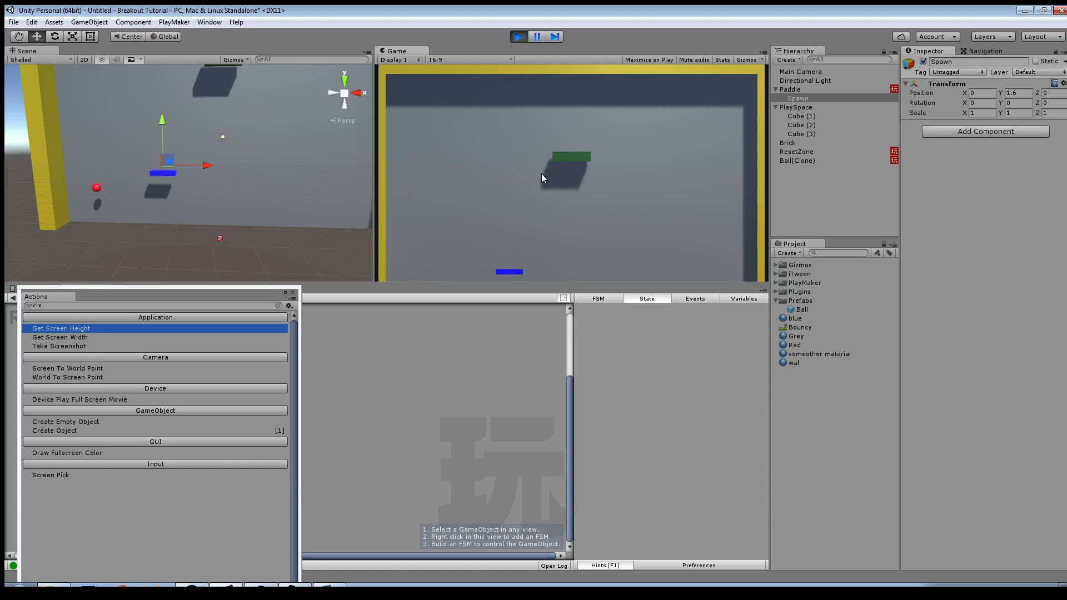
{"action": "left_click", "coordinate": [518, 36]}
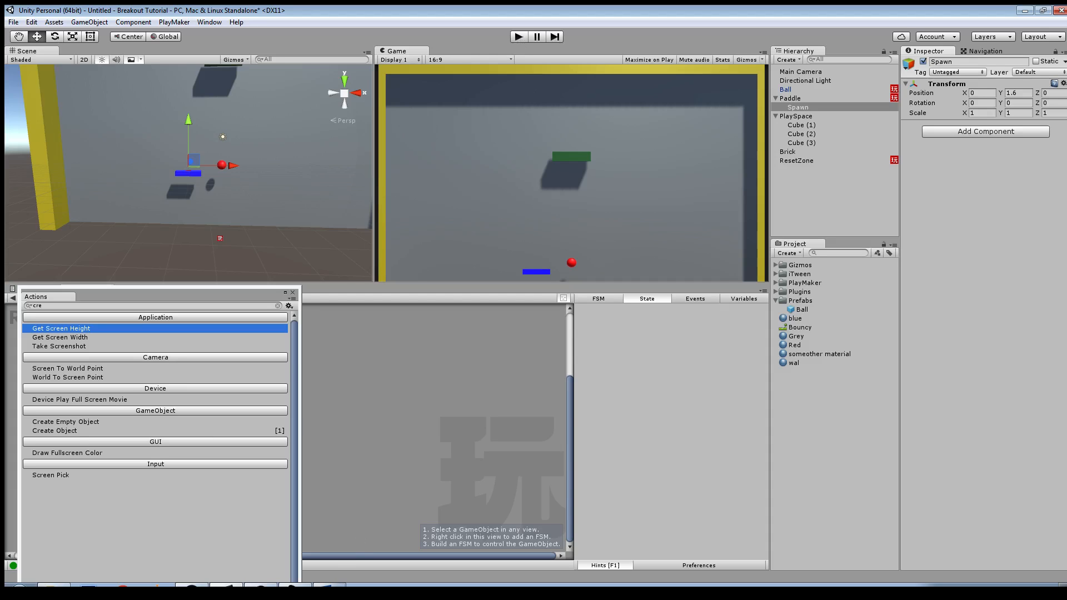
Step: Switch to the Word document, review the Minimum Viable Product list down to Destroyable Bricks, and return to Unity
{"action": "key", "text": "alt+Tab"}
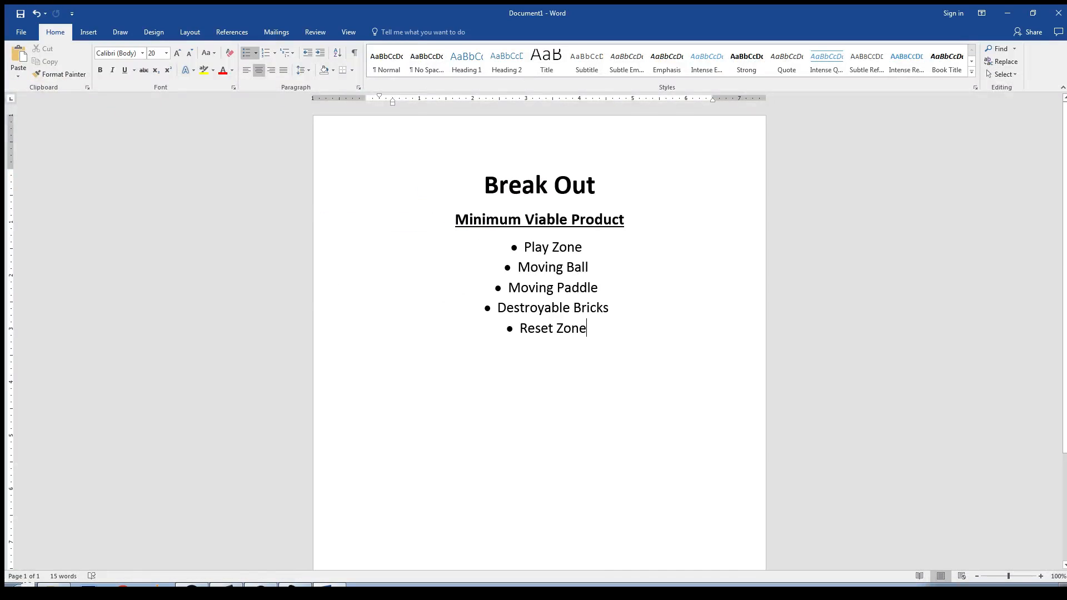
{"action": "left_click_drag", "start_coordinate": [518, 268], "coordinate": [594, 268]}
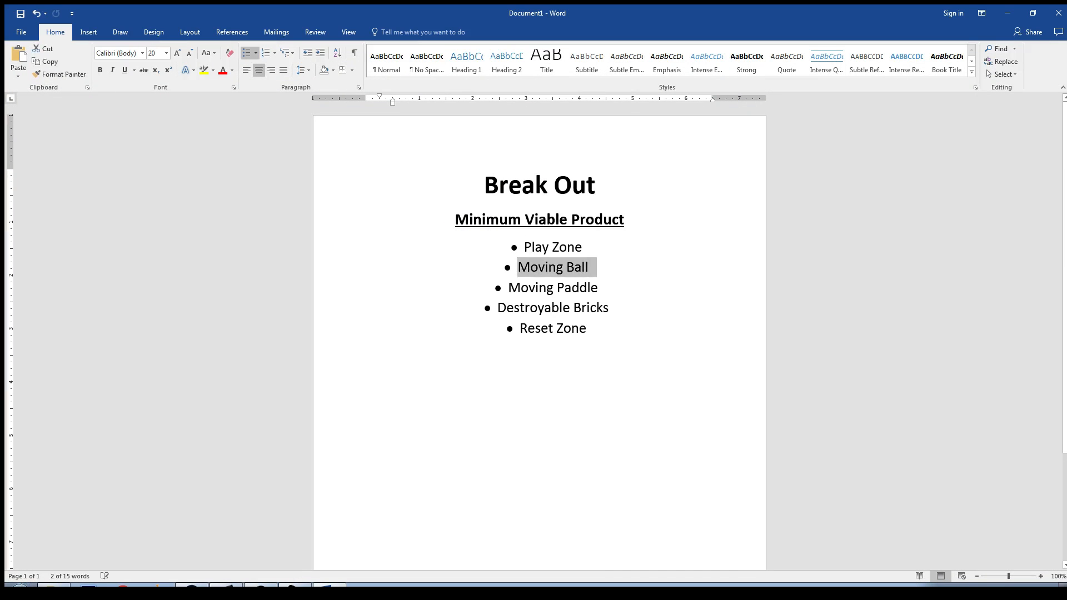
{"action": "left_click_drag", "start_coordinate": [509, 288], "coordinate": [587, 288]}
{"action": "left_click_drag", "start_coordinate": [520, 328], "coordinate": [595, 329]}
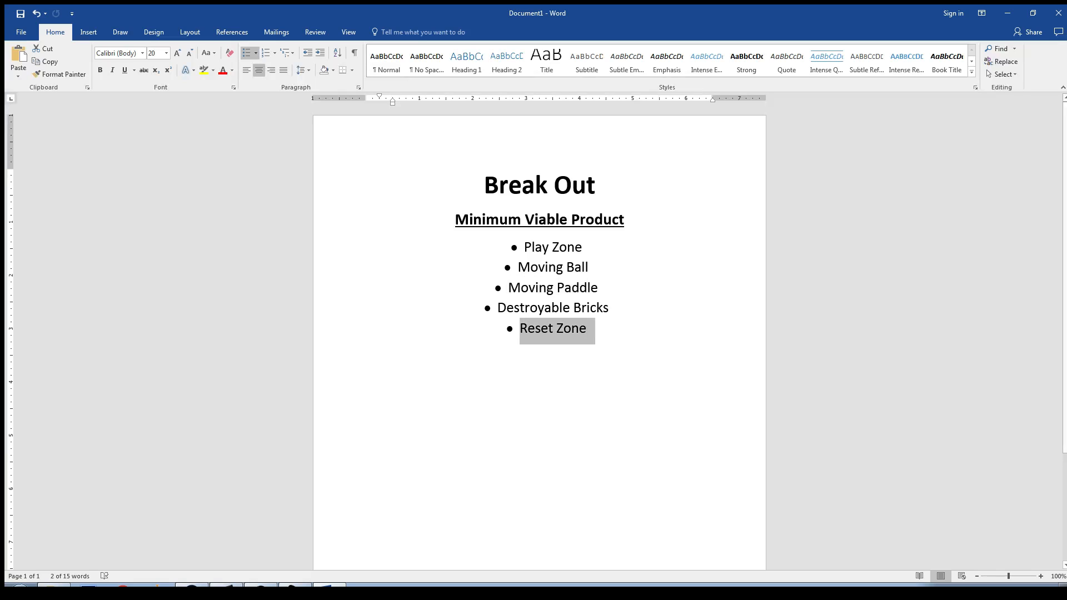
{"action": "left_click", "coordinate": [599, 288]}
{"action": "left_click_drag", "start_coordinate": [498, 308], "coordinate": [617, 309]}
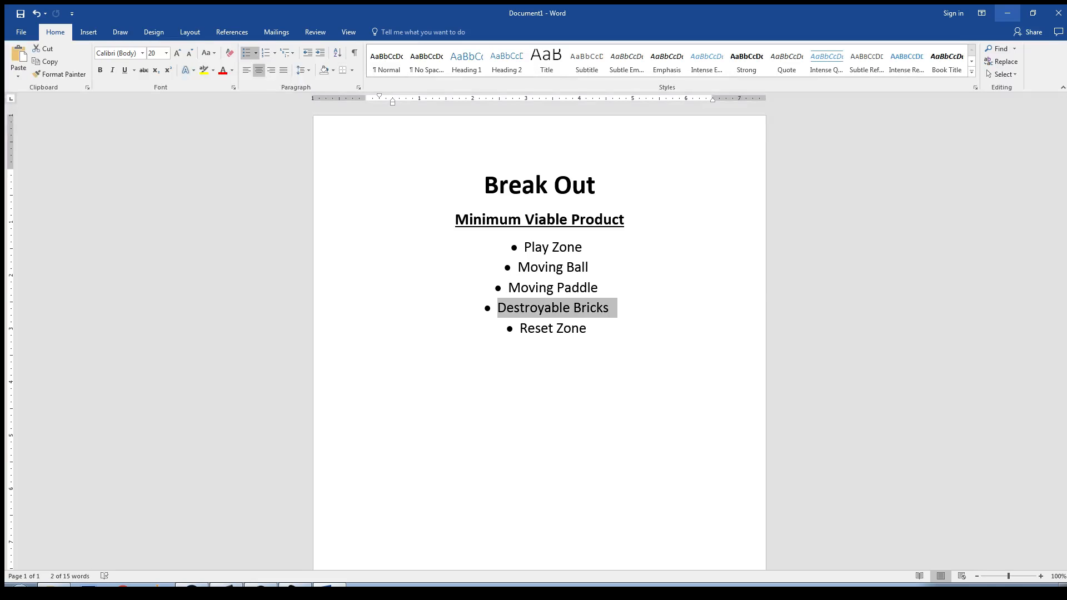
{"action": "left_click", "coordinate": [1007, 13]}
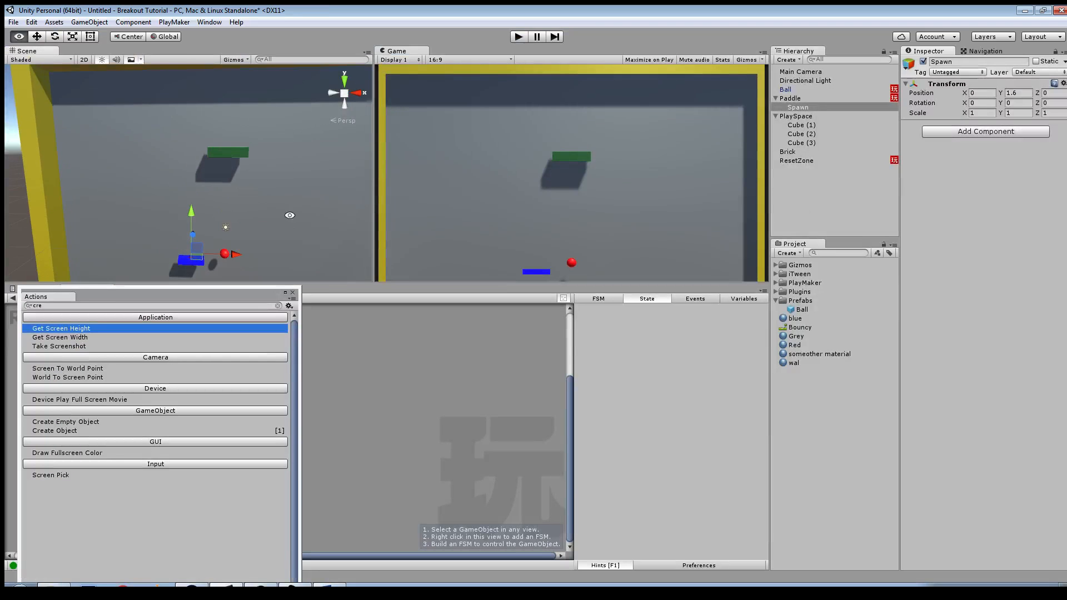
Step: Add a PlayMaker FSM to the green Brick object, clear the action browser off the graph and show the FSM settings
{"action": "left_click", "coordinate": [234, 153]}
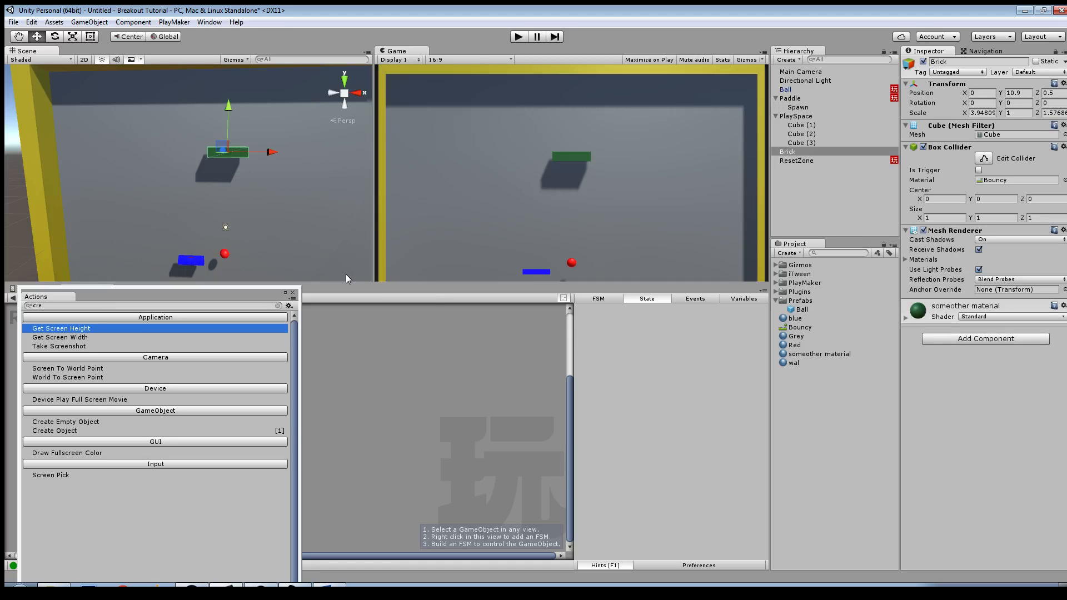
{"action": "right_click", "coordinate": [477, 359]}
{"action": "left_click", "coordinate": [485, 369]}
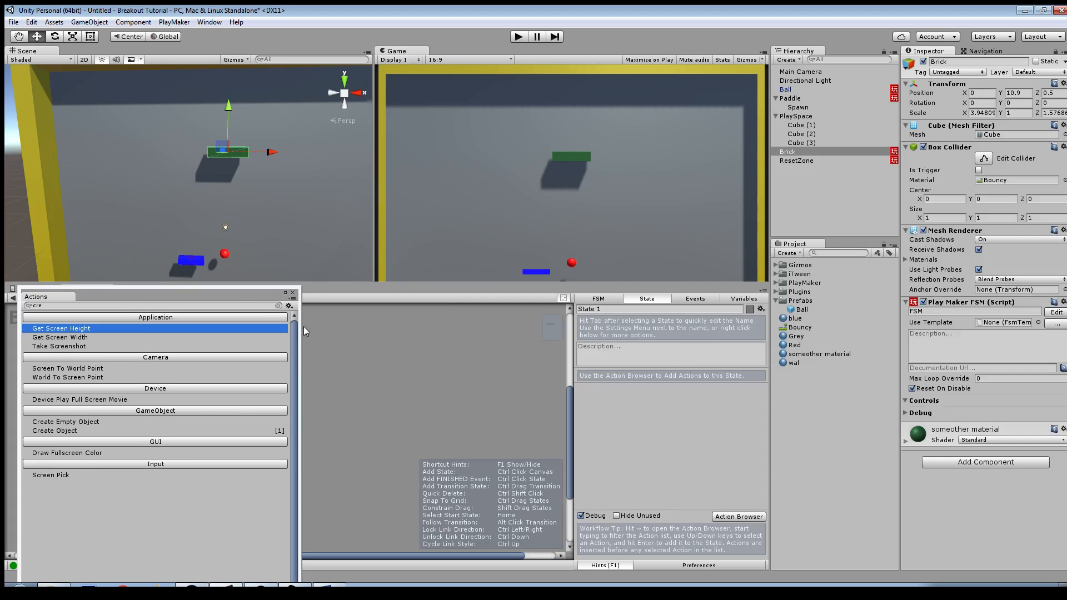
{"action": "left_click_drag", "start_coordinate": [256, 298], "coordinate": [0, 300]}
{"action": "left_click", "coordinate": [597, 299]}
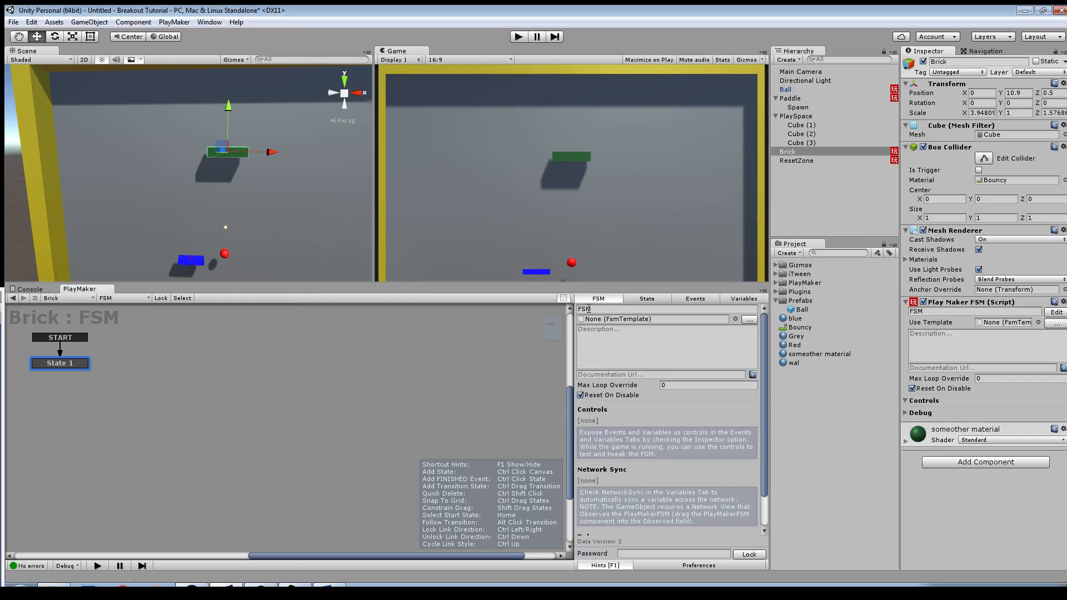
Step: Name the Brick object's FSM "Waitin to die"
{"action": "left_click", "coordinate": [589, 308]}
{"action": "type", "text": "Wai"}
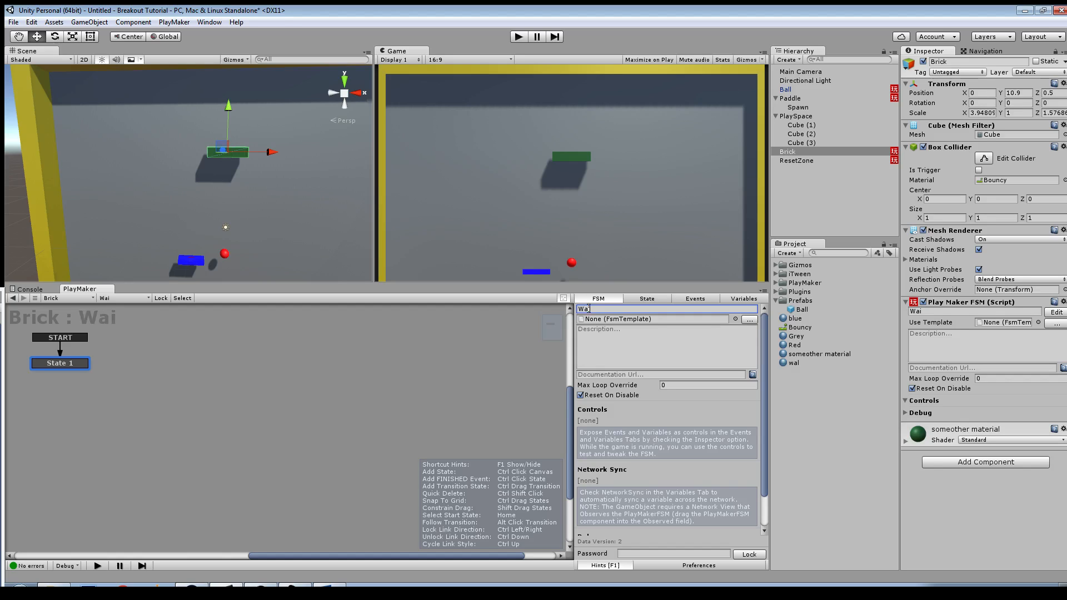
{"action": "type", "text": "tin to die"}
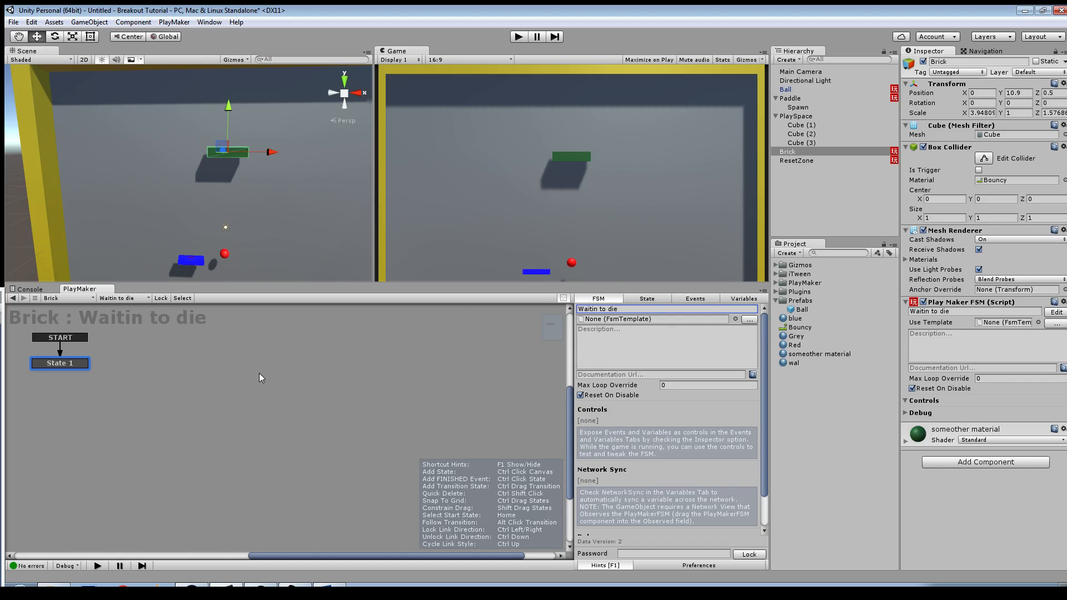
{"action": "key", "text": "Return"}
Step: Rename the FSM as Brick and name its start state "waiting to get hit"
{"action": "left_click_drag", "start_coordinate": [621, 309], "coordinate": [524, 301]}
{"action": "type", "text": "Brick"}
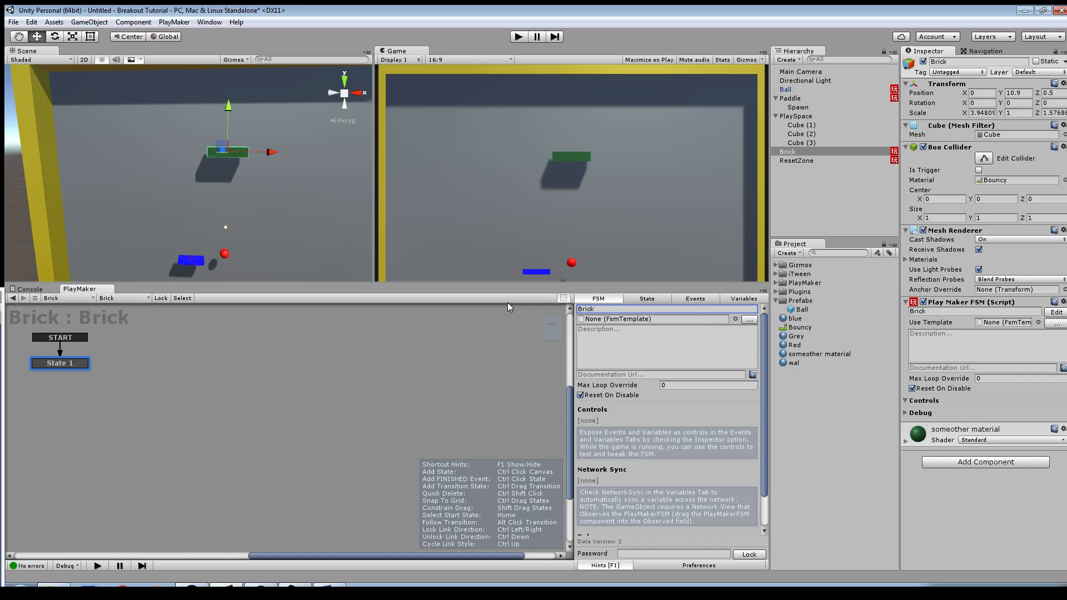
{"action": "left_click", "coordinate": [647, 299]}
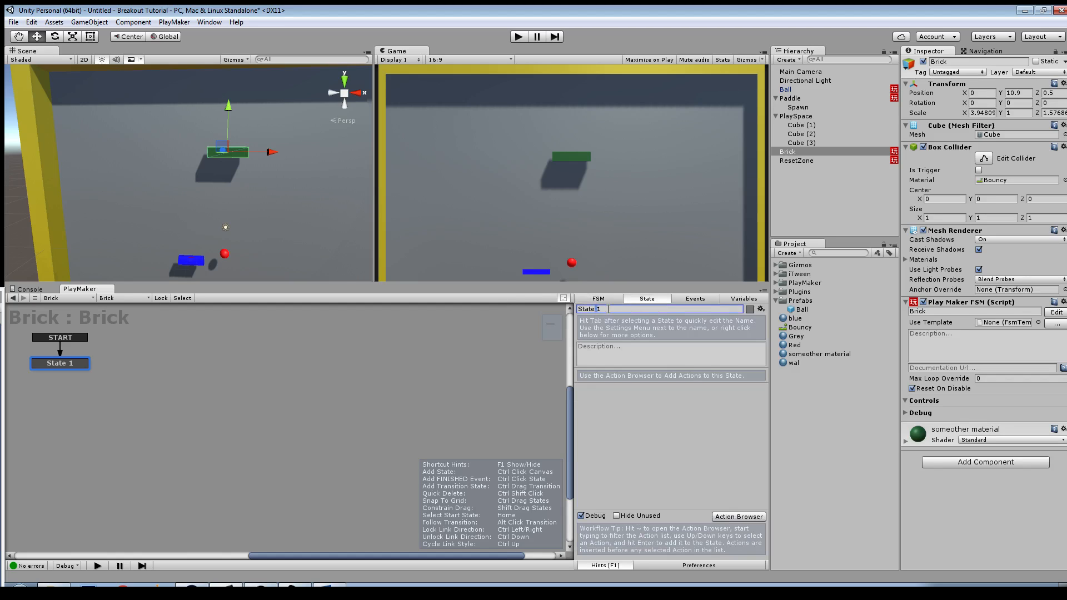
{"action": "left_click_drag", "start_coordinate": [597, 309], "coordinate": [551, 305]}
{"action": "type", "text": "waiting to get hit"}
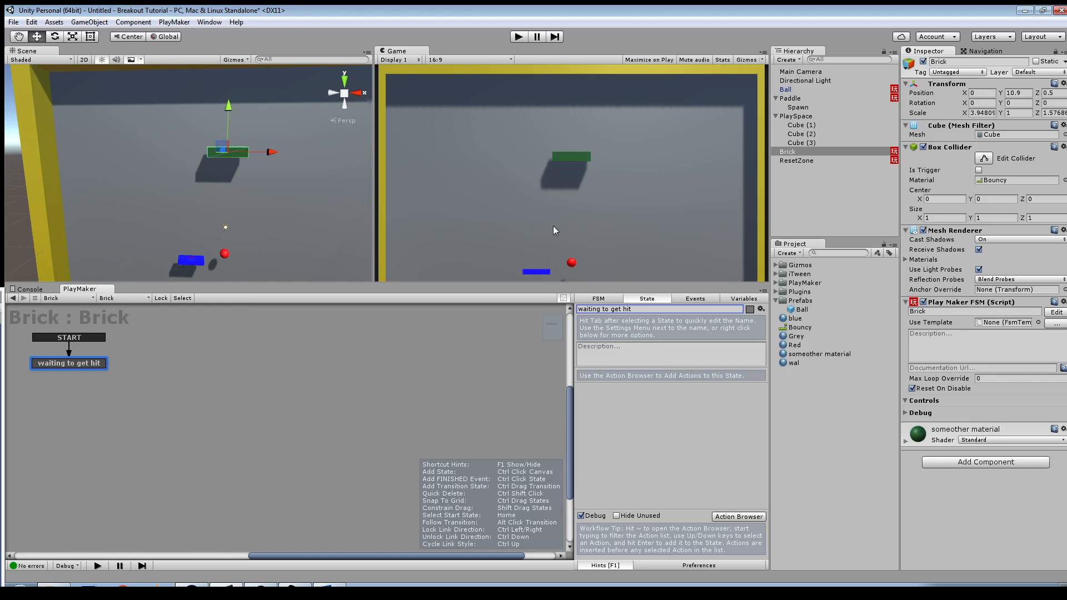
Step: Add a Collision Event action to the "waiting to get hit" state and set its Collide Tag to Ball
{"action": "middle_click_drag", "start_coordinate": [356, 238], "coordinate": [346, 207]}
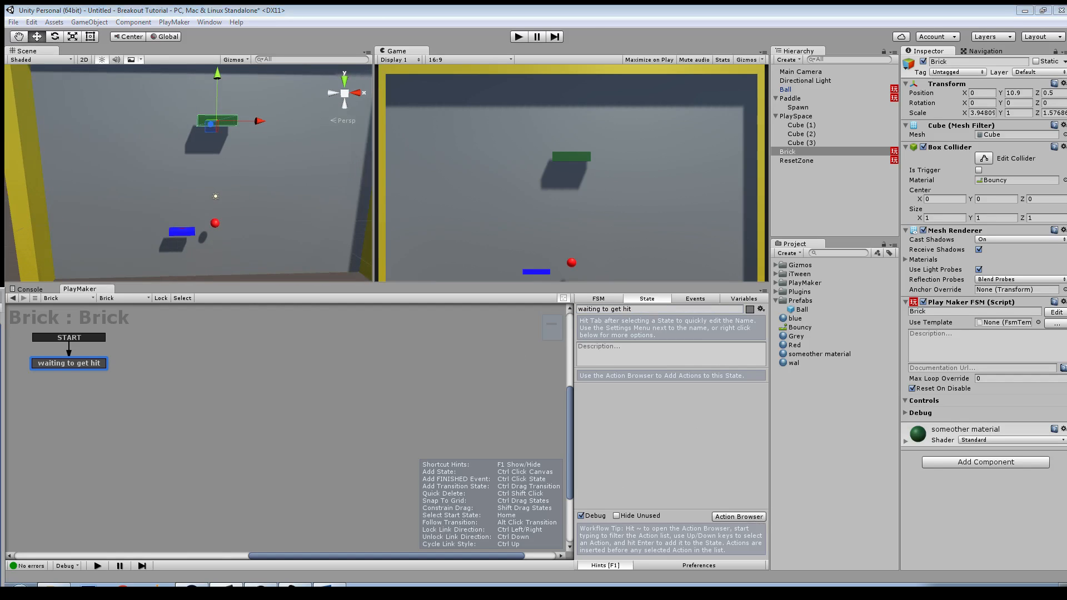
{"action": "key", "text": "grave"}
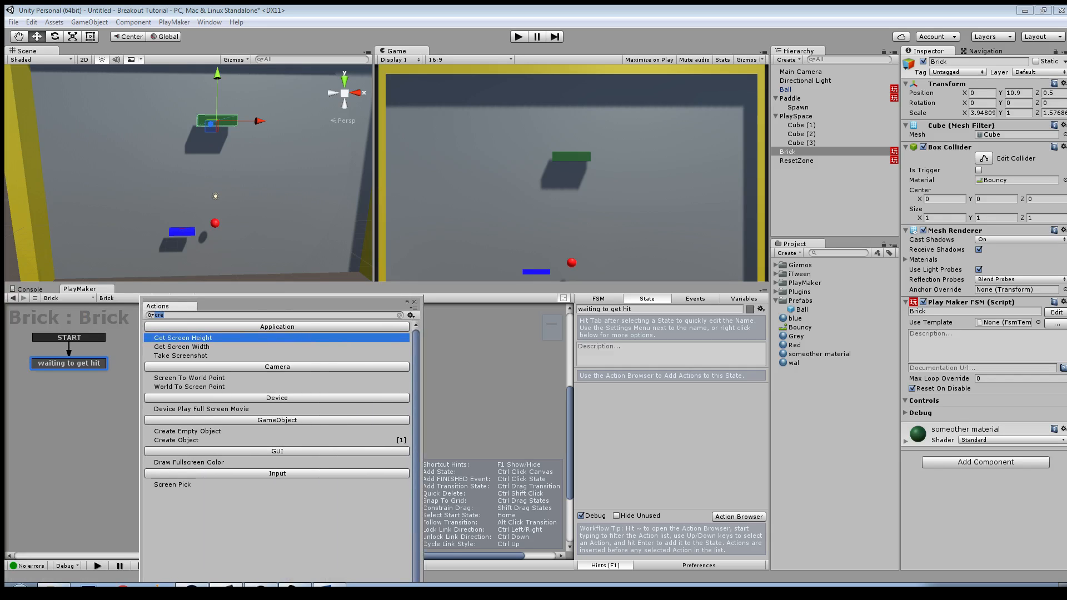
{"action": "left_click_drag", "start_coordinate": [278, 301], "coordinate": [323, 276]}
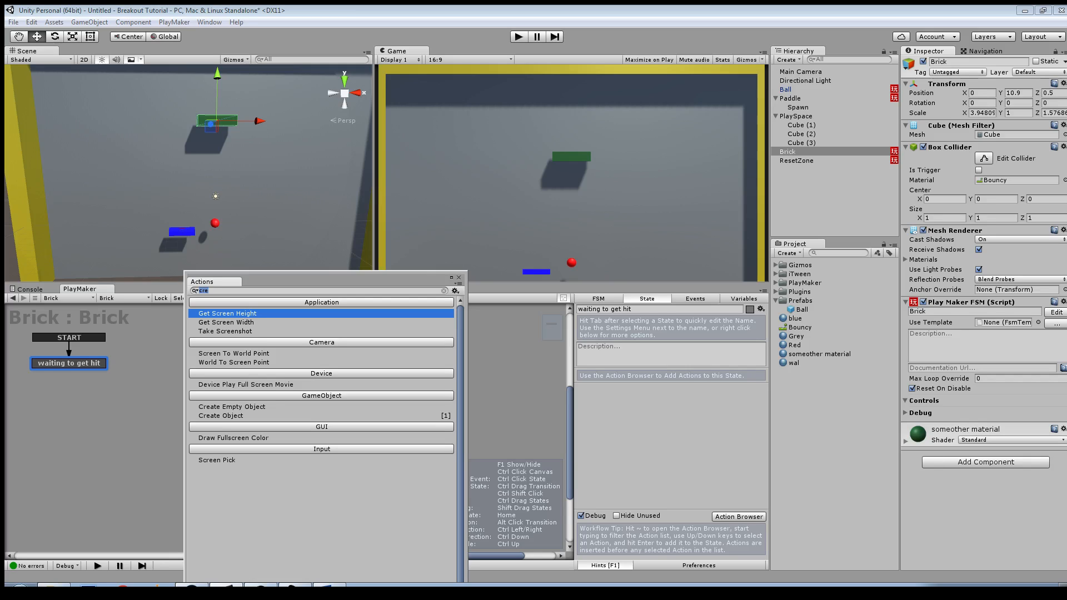
{"action": "type", "text": "colli"}
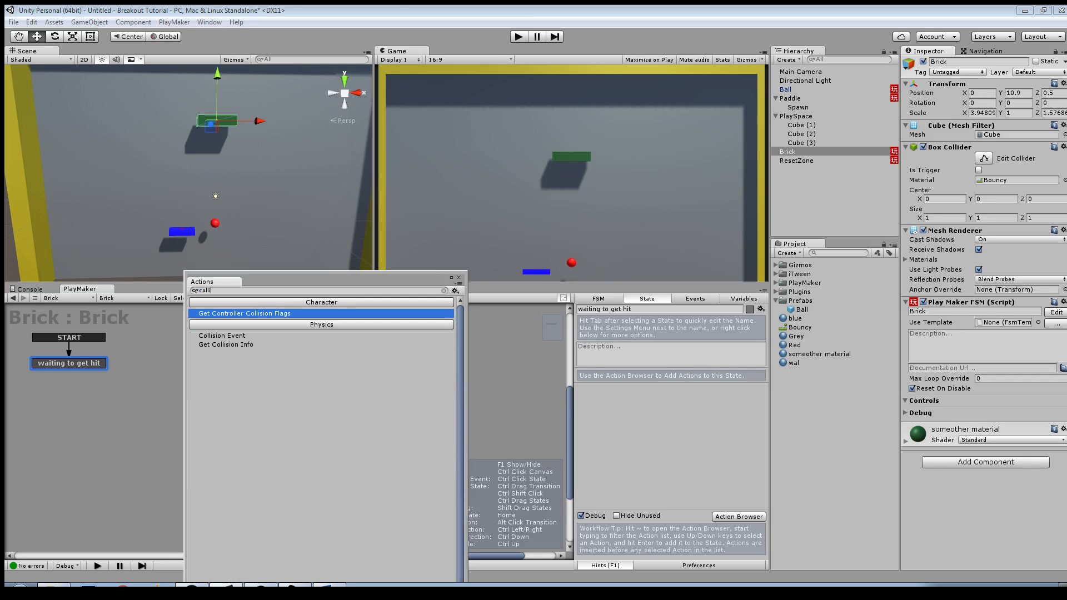
{"action": "key", "text": "Down"}
{"action": "key", "text": "Return"}
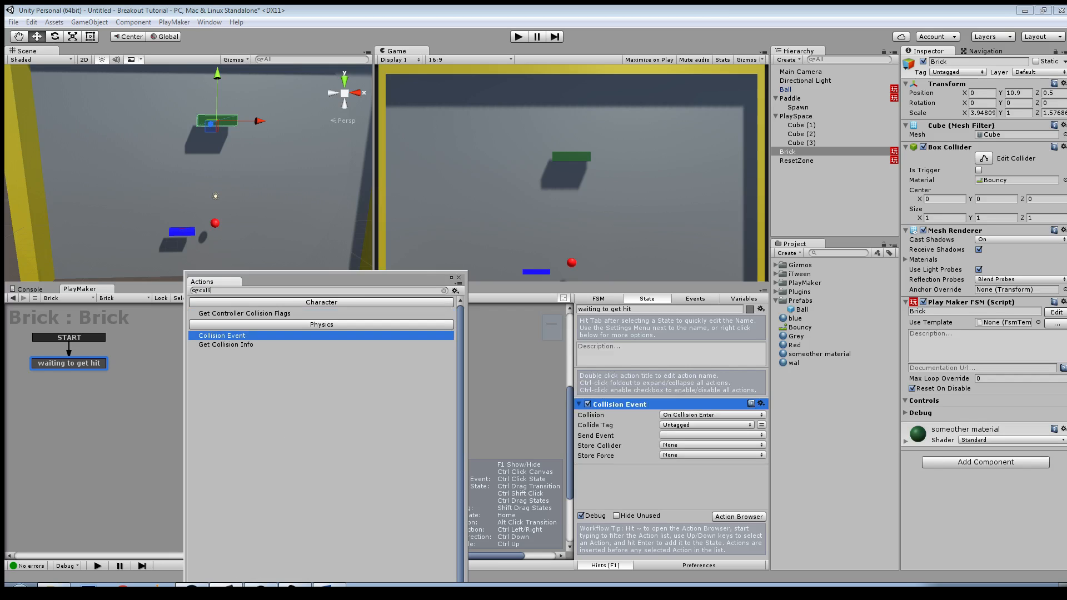
{"action": "left_click", "coordinate": [706, 425]}
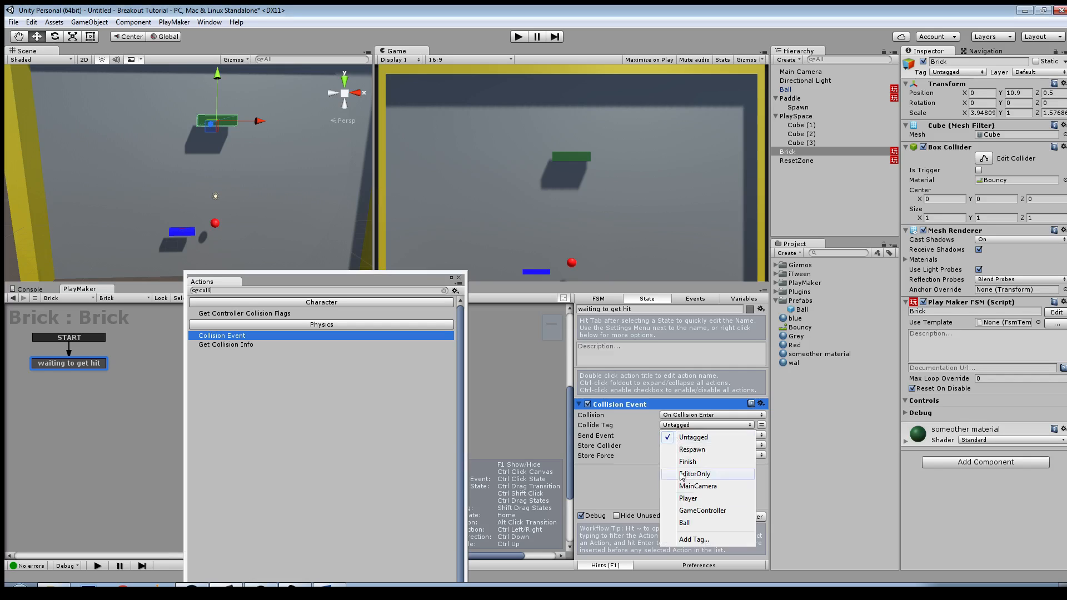
{"action": "left_click", "coordinate": [684, 522]}
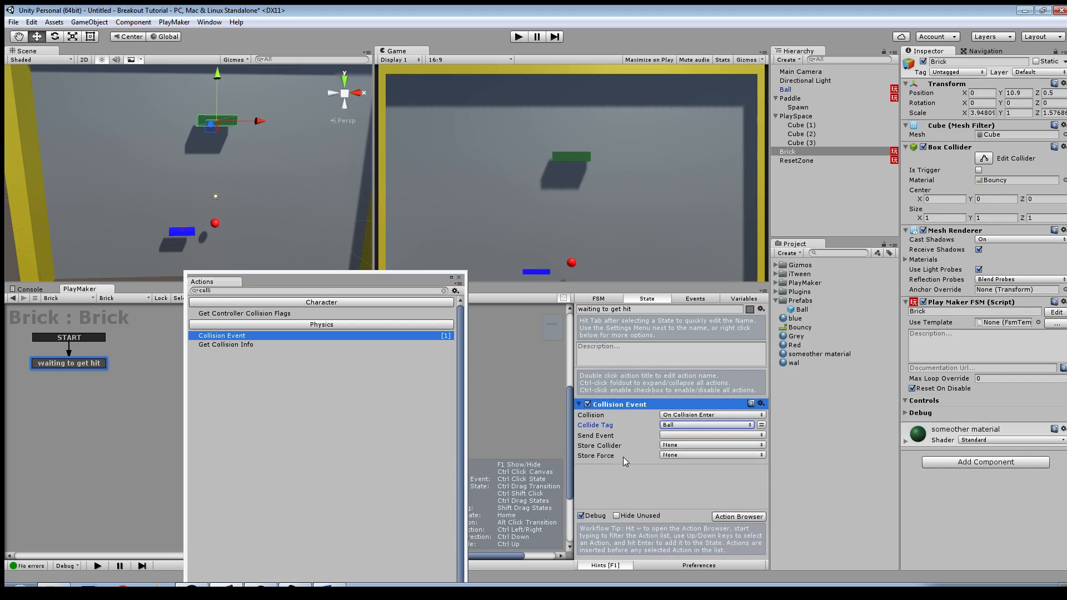
Step: Create a new event "collided" for the Collision Event to send, and add its transition to the state
{"action": "left_click", "coordinate": [674, 435]}
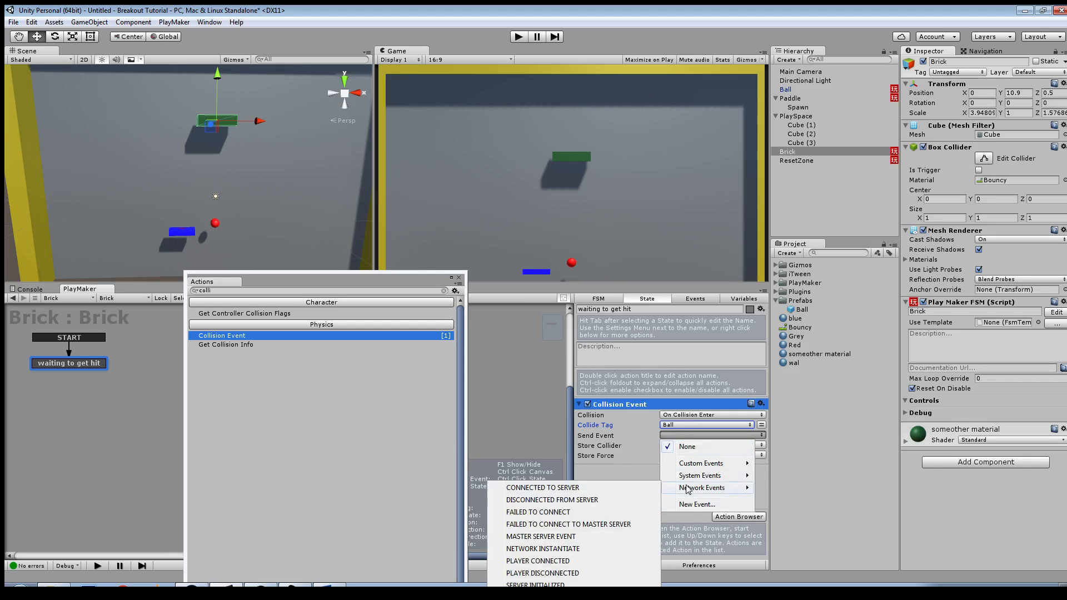
{"action": "left_click", "coordinate": [692, 505]}
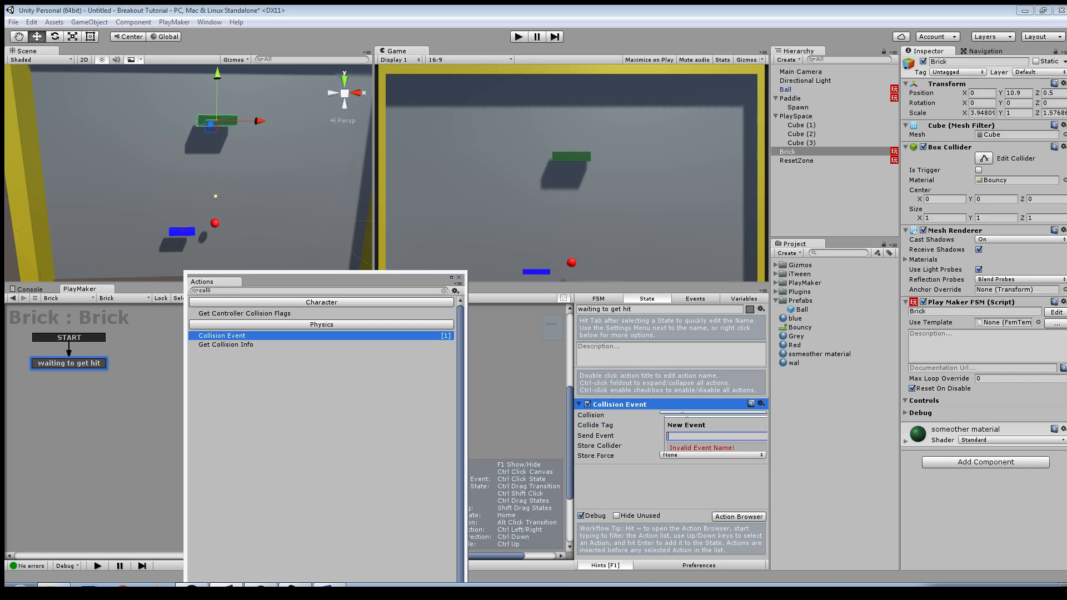
{"action": "type", "text": "collid"}
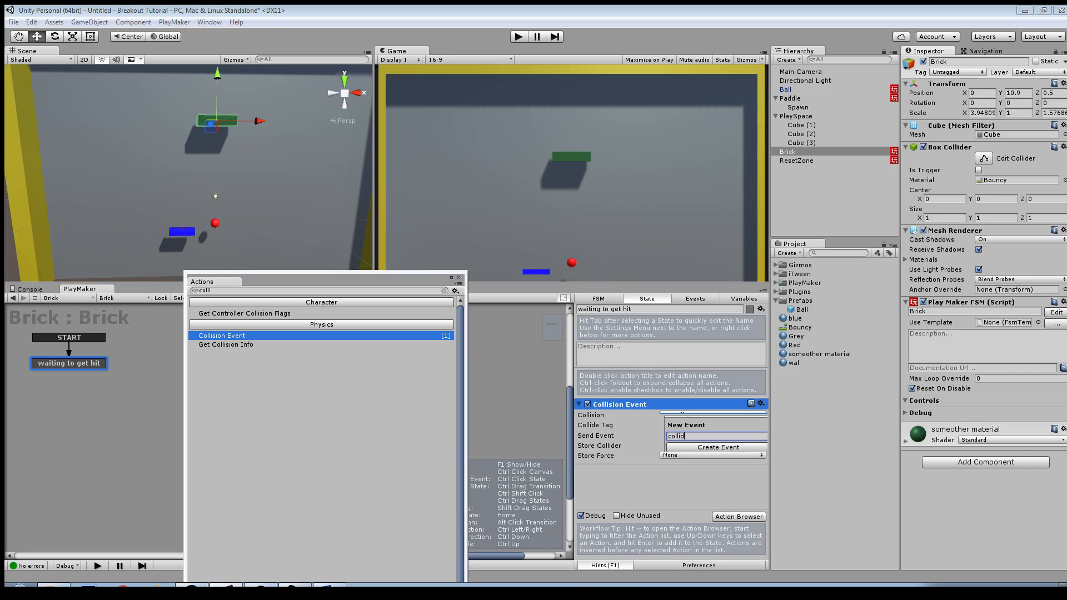
{"action": "type", "text": "ed"}
{"action": "key", "text": "Return"}
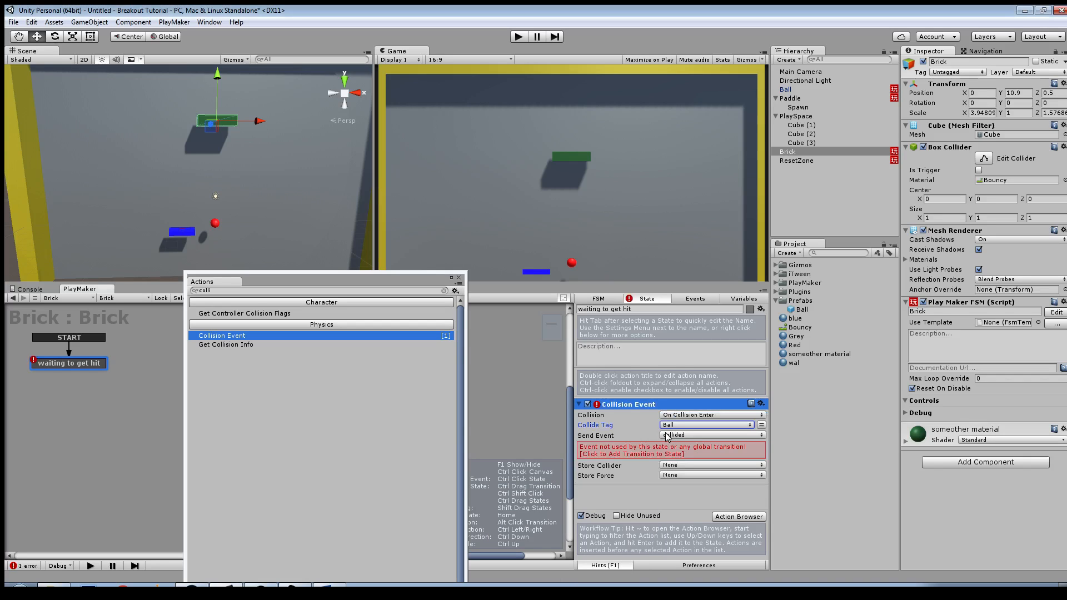
{"action": "left_click", "coordinate": [662, 454]}
{"action": "left_click", "coordinate": [459, 277]}
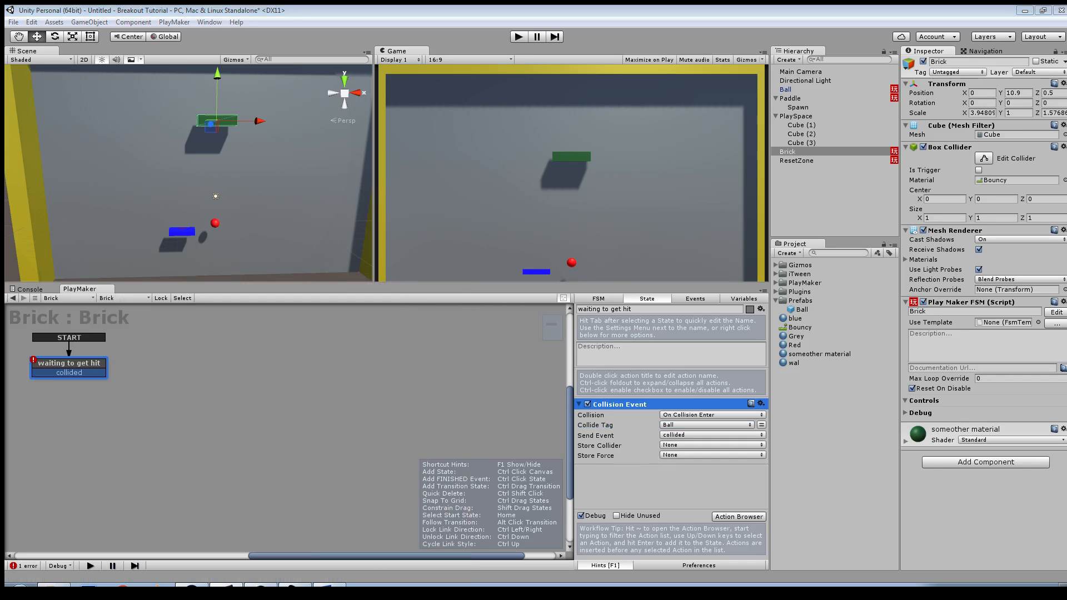
Step: Add a second state to the Brick FSM and link the collided transition to it
{"action": "right_click", "coordinate": [275, 356]}
{"action": "left_click", "coordinate": [292, 361]}
{"action": "left_click_drag", "start_coordinate": [81, 372], "coordinate": [229, 356]}
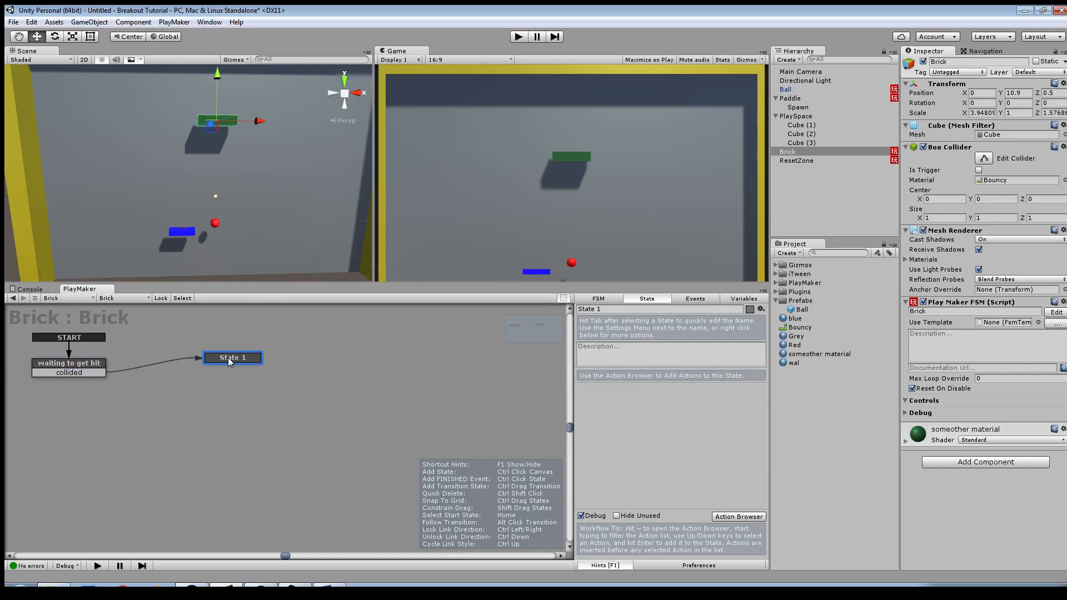
{"action": "left_click", "coordinate": [70, 368]}
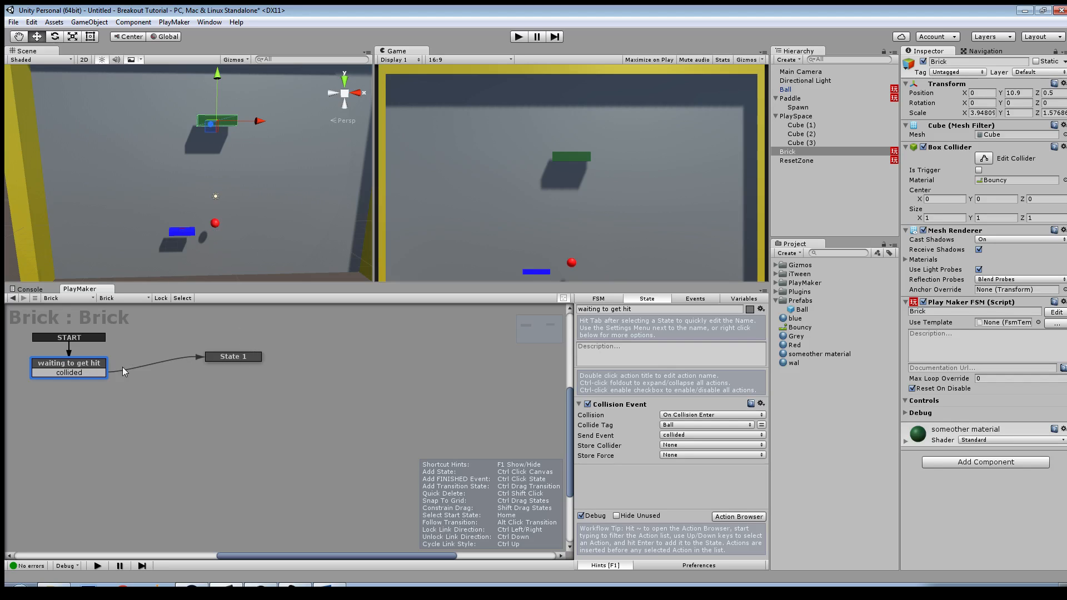
Step: Add a Destroy Self action to State 1 of the Brick FSM
{"action": "left_click", "coordinate": [245, 356]}
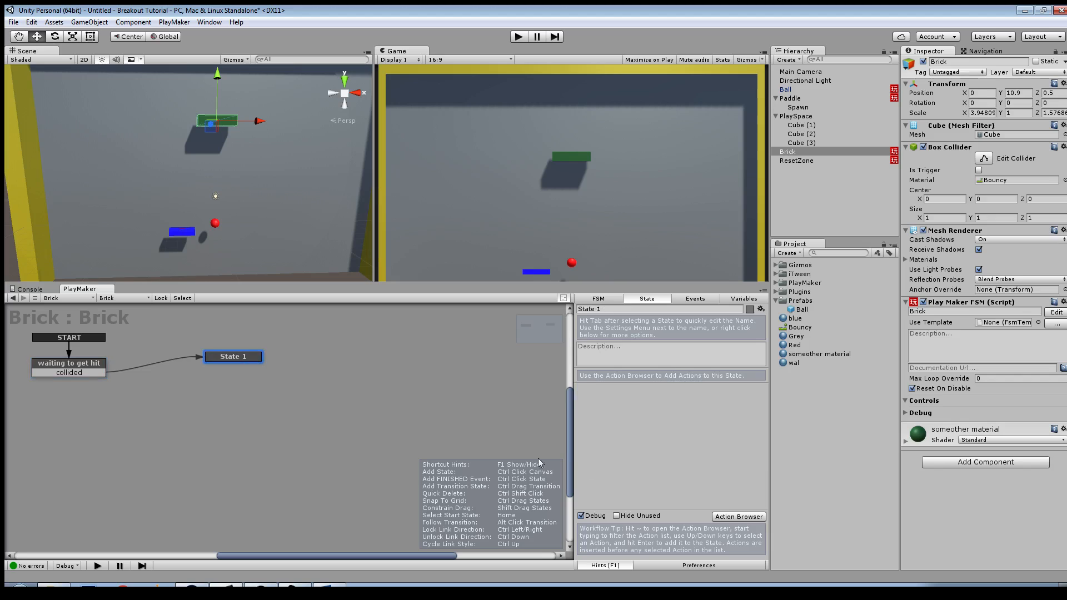
{"action": "left_click", "coordinate": [739, 517]}
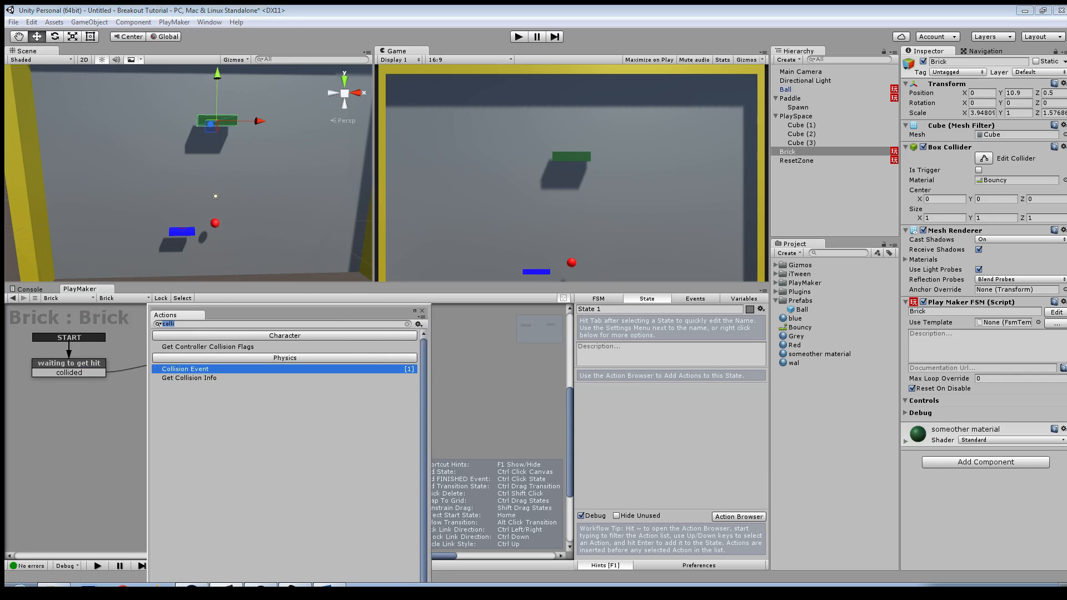
{"action": "type", "text": "dest"}
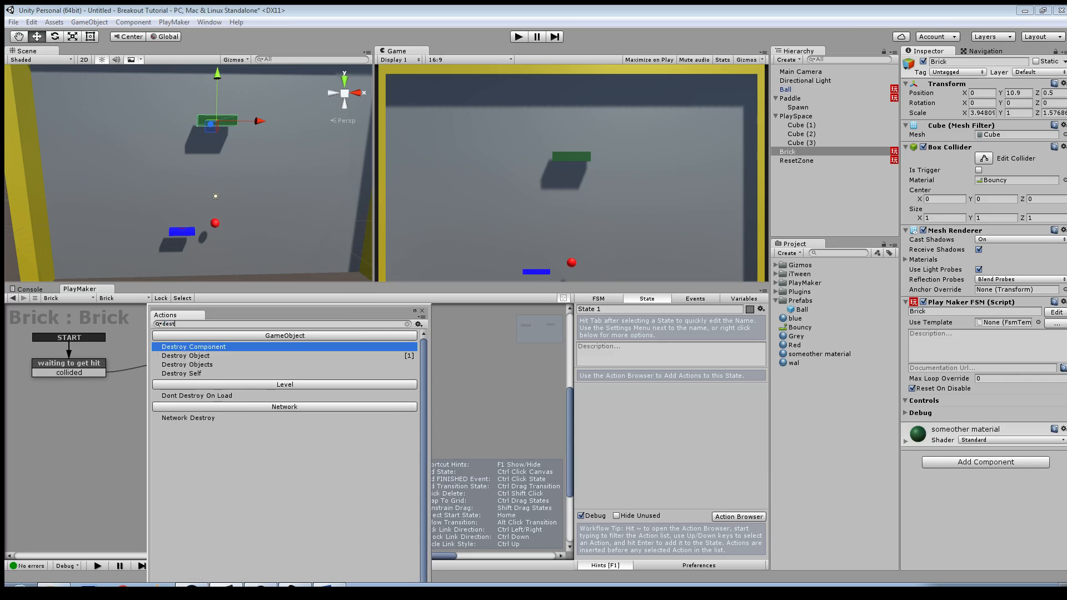
{"action": "key", "text": "Down"}
{"action": "key", "text": "Down"}
{"action": "key", "text": "Down"}
{"action": "key", "text": "Return"}
{"action": "key", "text": "Escape"}
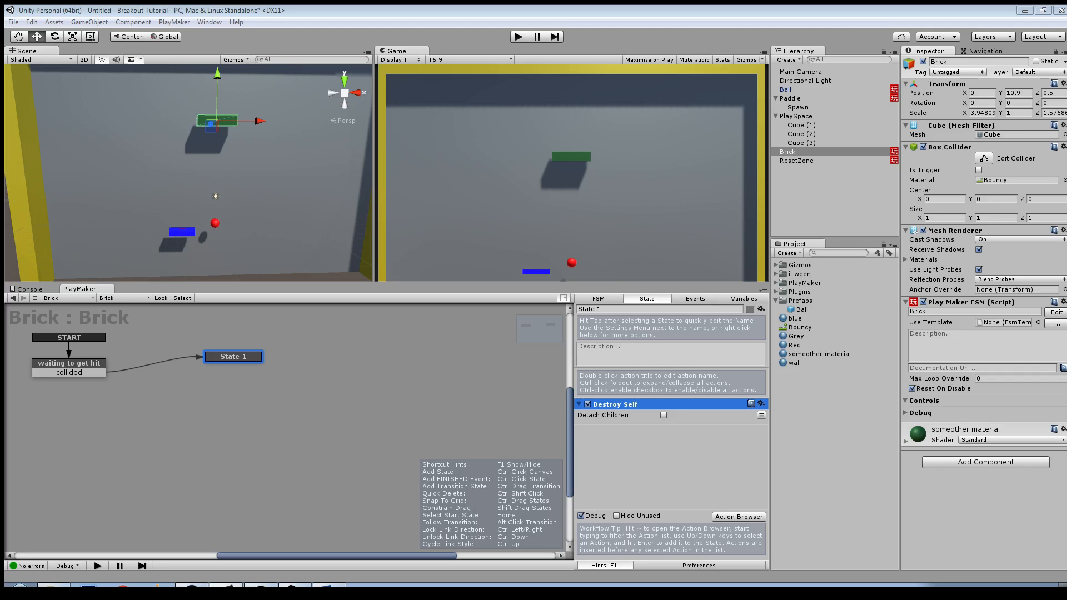
Step: Play-test the game, moving the paddle to bounce the ball into the single brick, and stop play mode
{"action": "key", "text": "ctrl+p"}
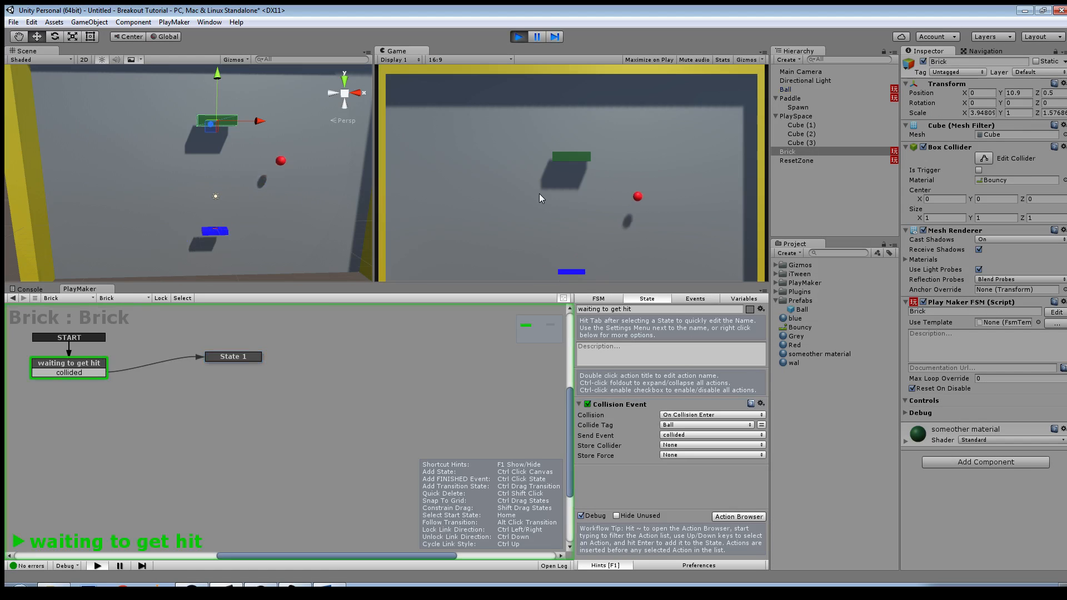
{"action": "key", "text": "Left"}
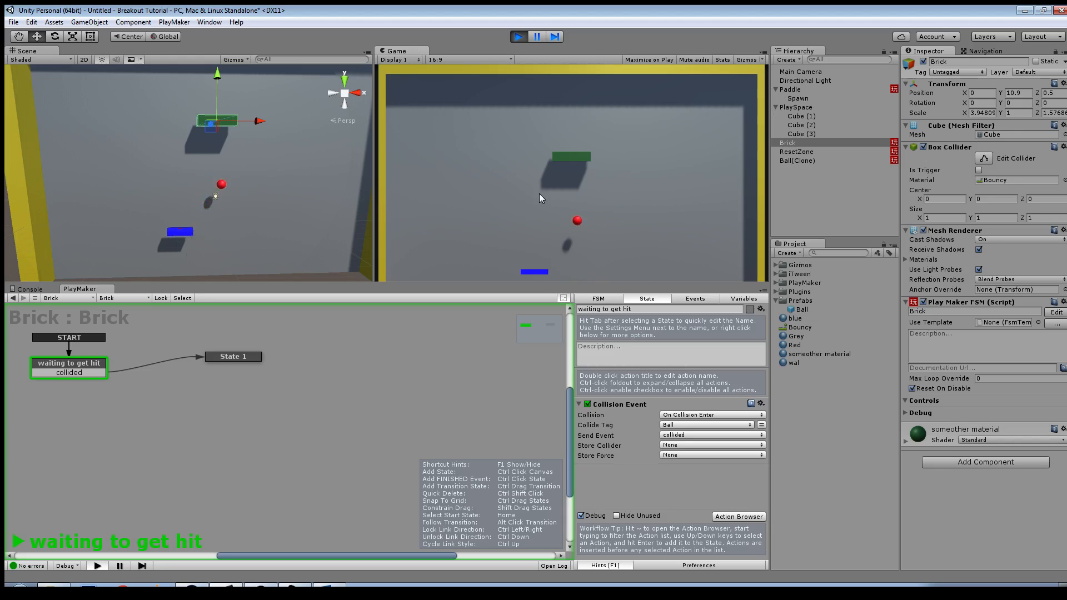
{"action": "key", "text": "Right"}
{"action": "key", "text": "Left"}
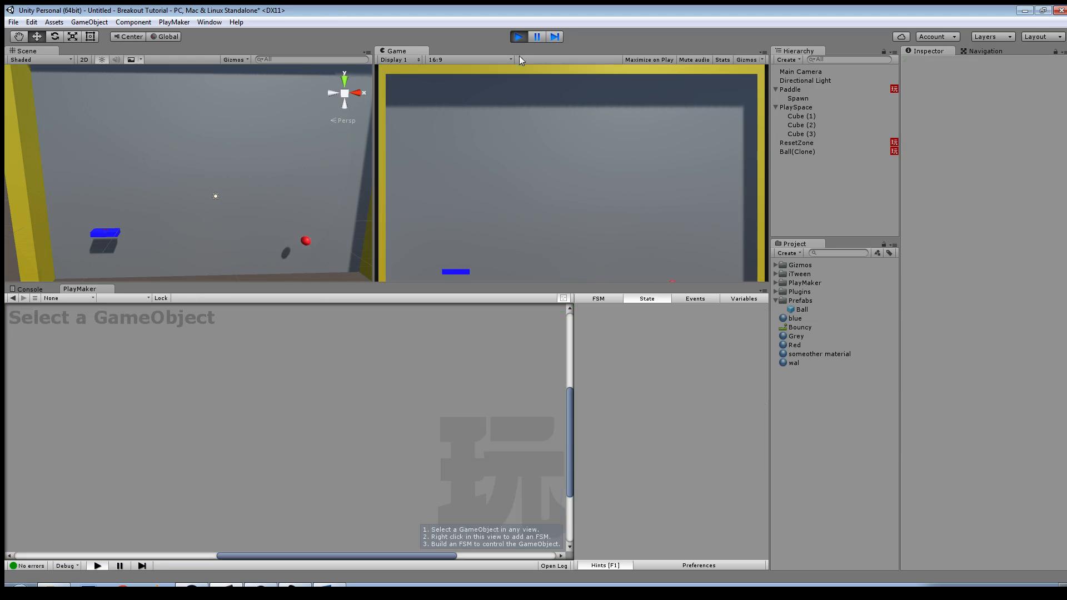
{"action": "left_click", "coordinate": [518, 37]}
Step: Duplicate the green brick to about X -5.09, and duplicate the pair to the right to form a row of four bricks
{"action": "scroll", "coordinate": [272, 185], "scroll_direction": "down", "scroll_amount": 5}
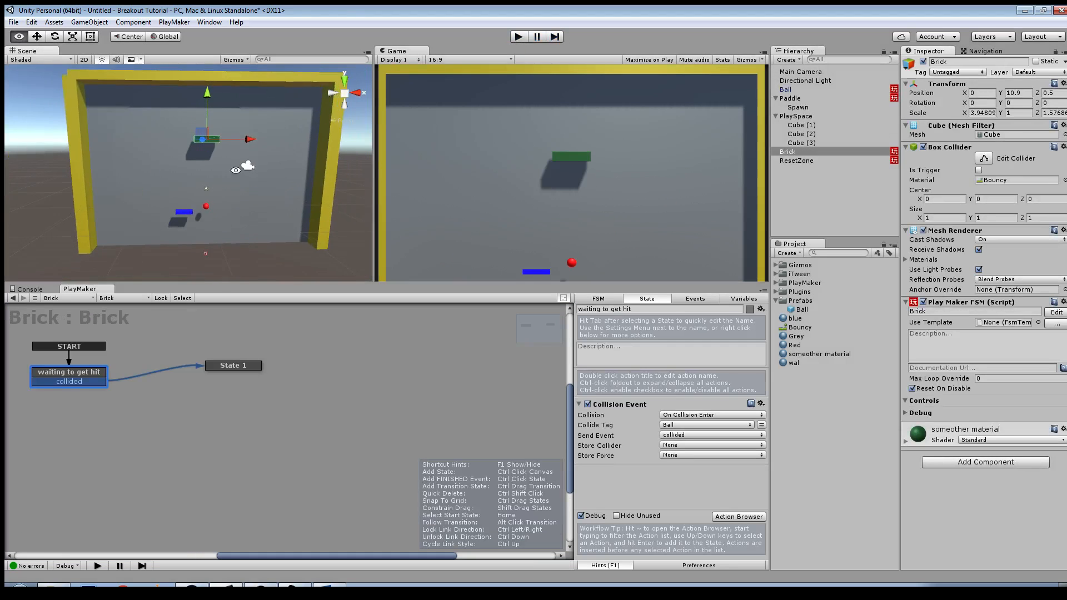
{"action": "key", "text": "ctrl+d"}
{"action": "left_click_drag", "start_coordinate": [258, 185], "coordinate": [226, 189]}
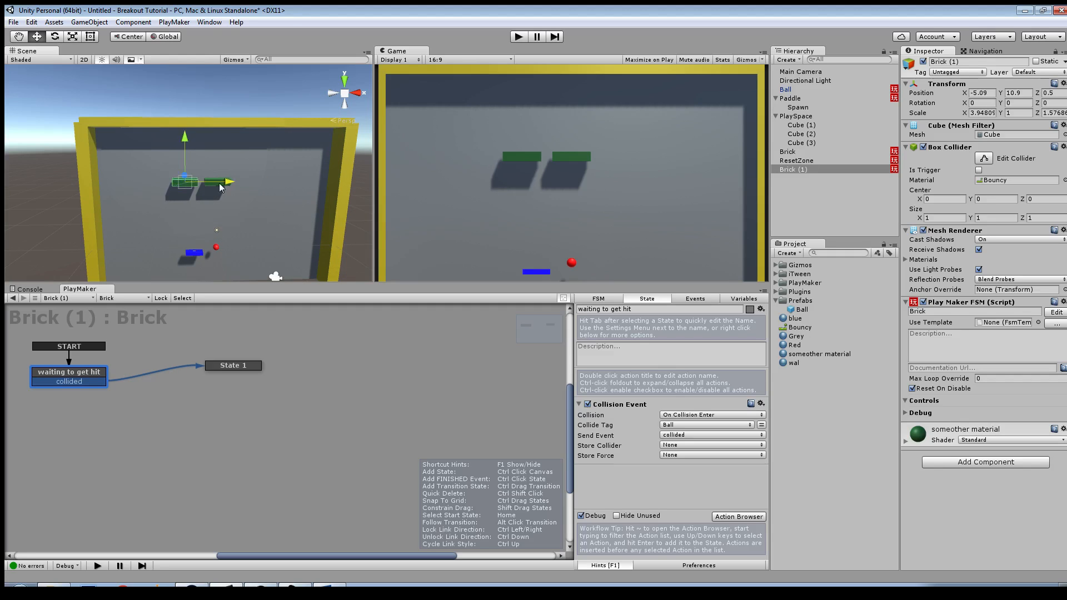
{"action": "left_click", "coordinate": [786, 153], "text": "ctrl"}
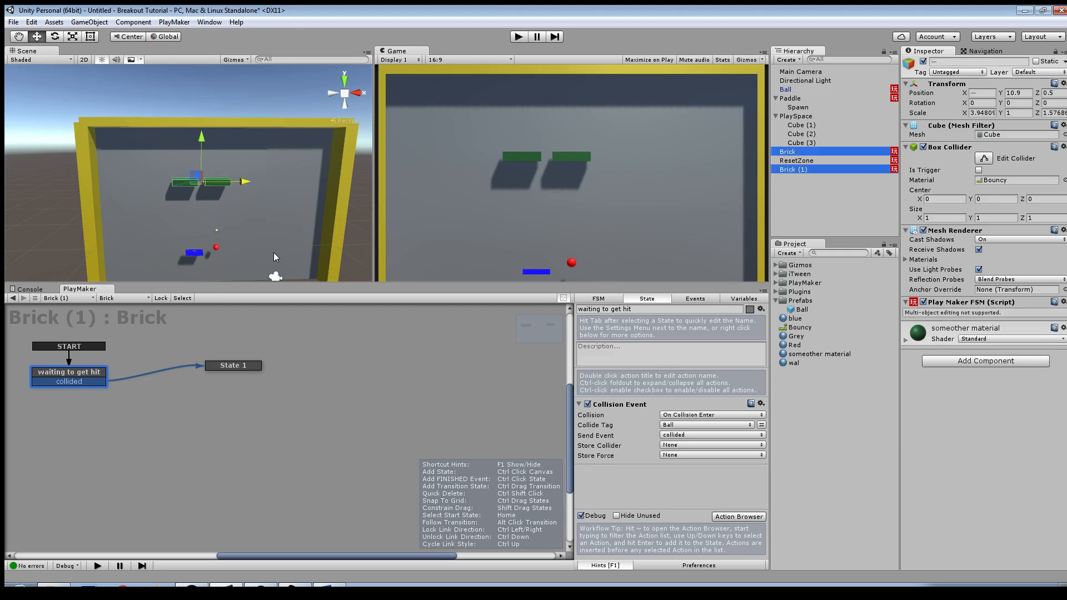
{"action": "key", "text": "ctrl+d"}
{"action": "left_click_drag", "start_coordinate": [247, 184], "coordinate": [311, 194]}
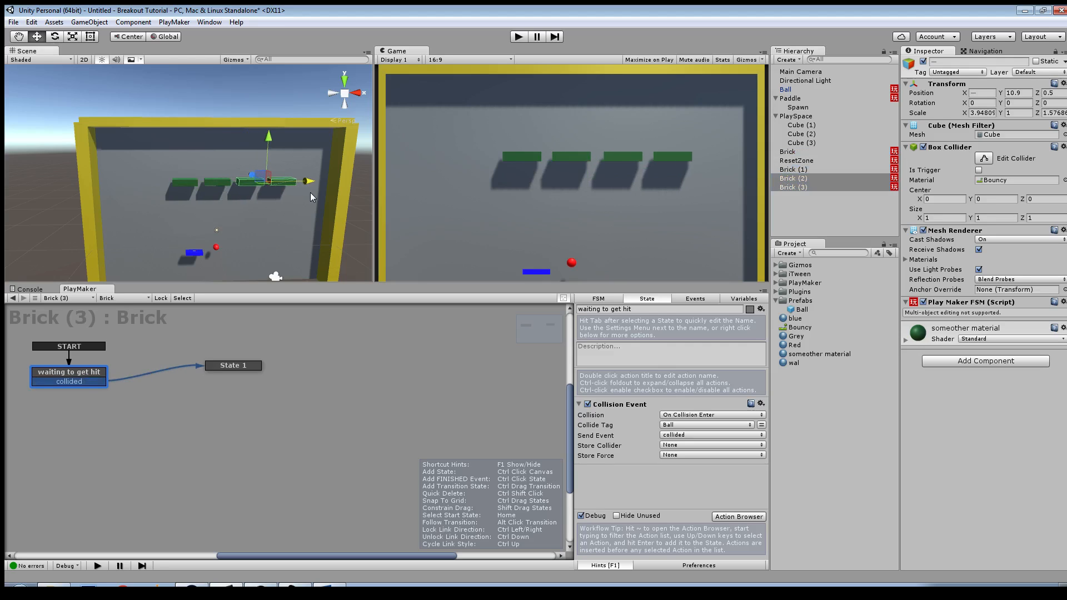
Step: Select all four bricks, move the row up, and duplicate it into four staggered rows
{"action": "left_click", "coordinate": [785, 169], "text": "ctrl"}
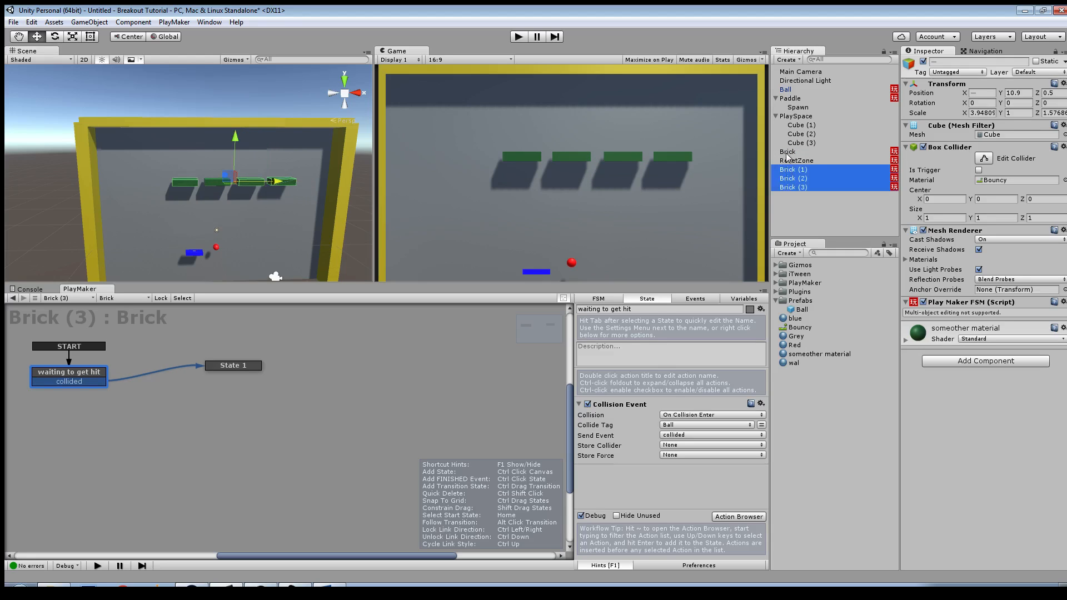
{"action": "left_click", "coordinate": [787, 151], "text": "ctrl"}
{"action": "left_click_drag", "start_coordinate": [226, 184], "coordinate": [186, 156]}
{"action": "key", "text": "ctrl+d"}
{"action": "key", "text": "ctrl+d"}
{"action": "key", "text": "ctrl+d"}
Step: Duplicate the two rightmost bricks of every row and shift the copies right to make rows of six
{"action": "left_click", "coordinate": [244, 188]}
{"action": "left_click", "coordinate": [219, 204], "text": "shift"}
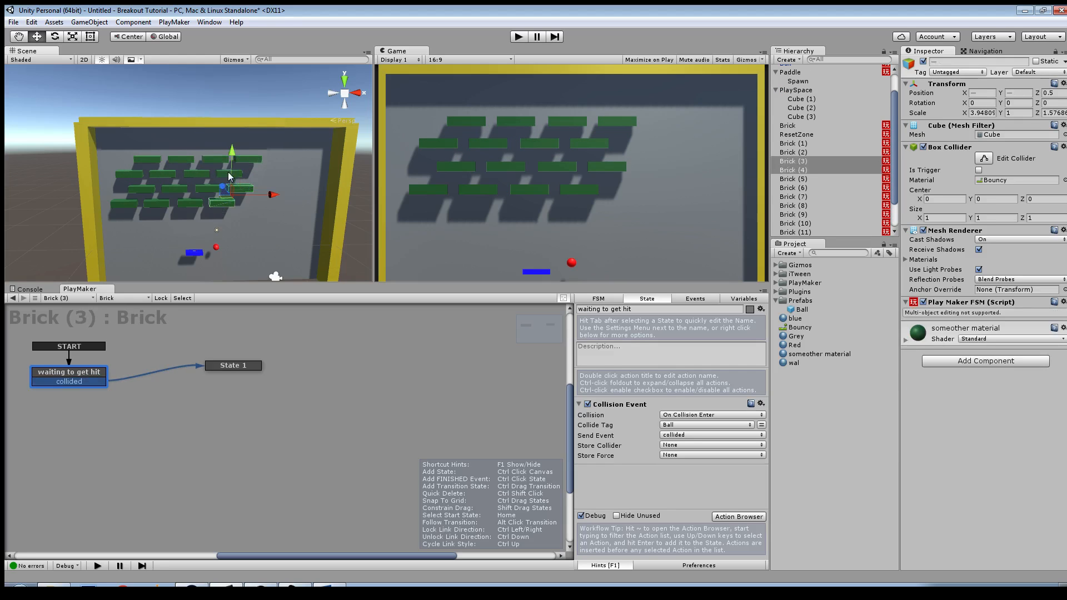
{"action": "left_click", "coordinate": [228, 172], "text": "shift"}
{"action": "left_click", "coordinate": [244, 161], "text": "shift"}
{"action": "left_click", "coordinate": [208, 162], "text": "shift"}
{"action": "left_click", "coordinate": [198, 175], "text": "shift"}
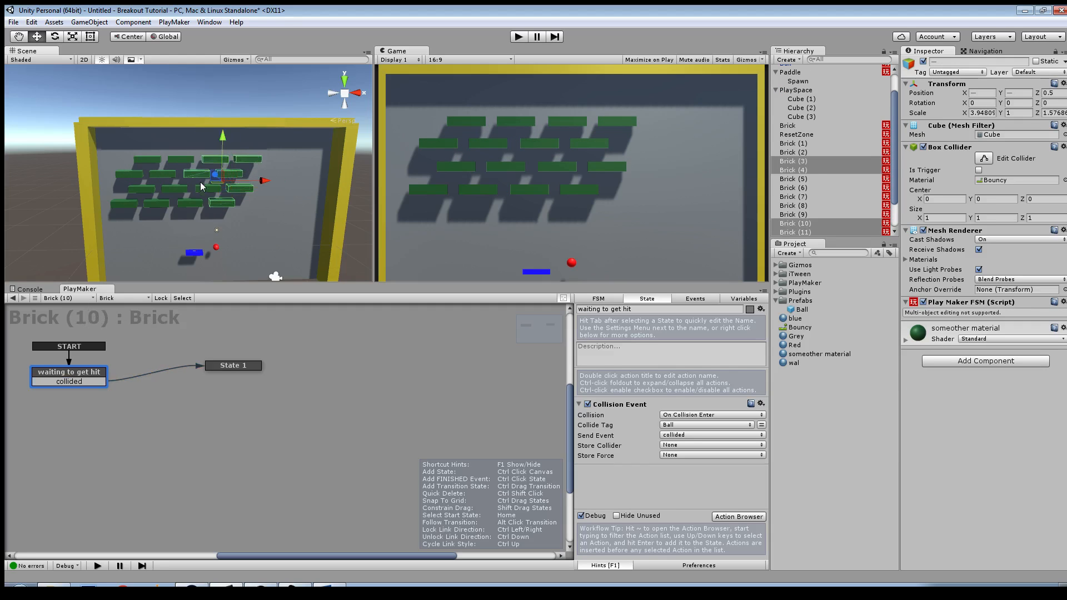
{"action": "left_click", "coordinate": [205, 189], "text": "shift"}
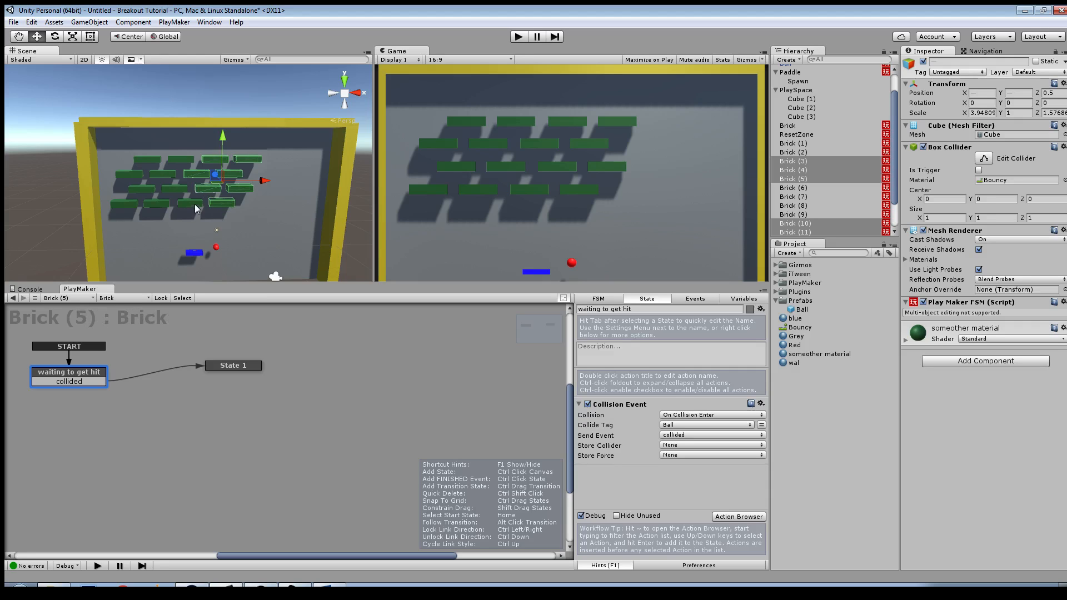
{"action": "left_click", "coordinate": [195, 204], "text": "shift"}
{"action": "key", "text": "ctrl+d"}
{"action": "left_click_drag", "start_coordinate": [260, 182], "coordinate": [326, 186]}
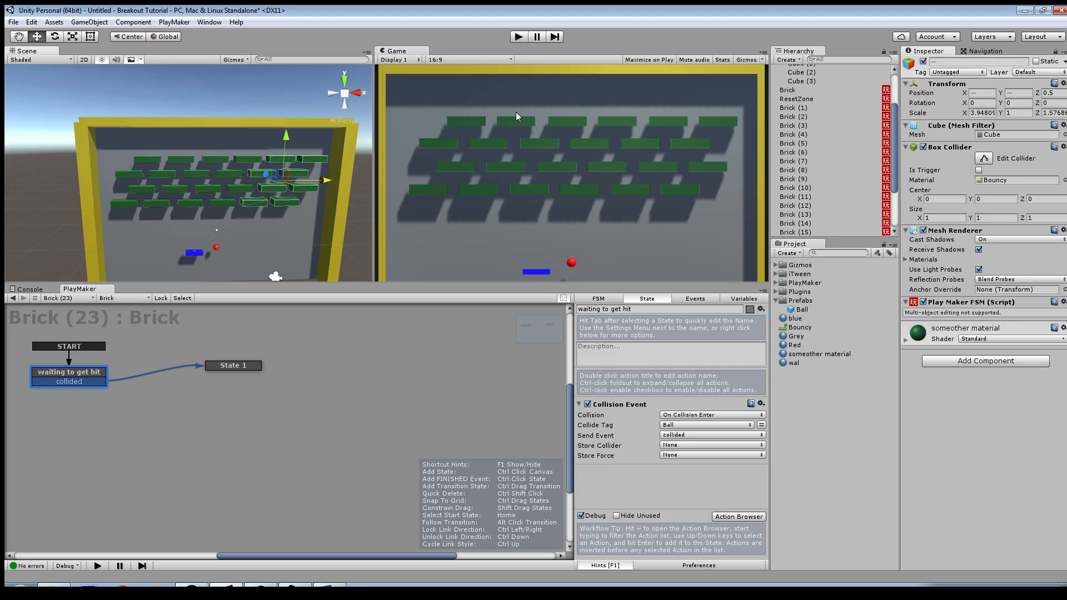
Step: Play-test the full brick wall, steering the paddle to keep hitting bricks with the ball, and stop play mode
{"action": "left_click", "coordinate": [518, 37]}
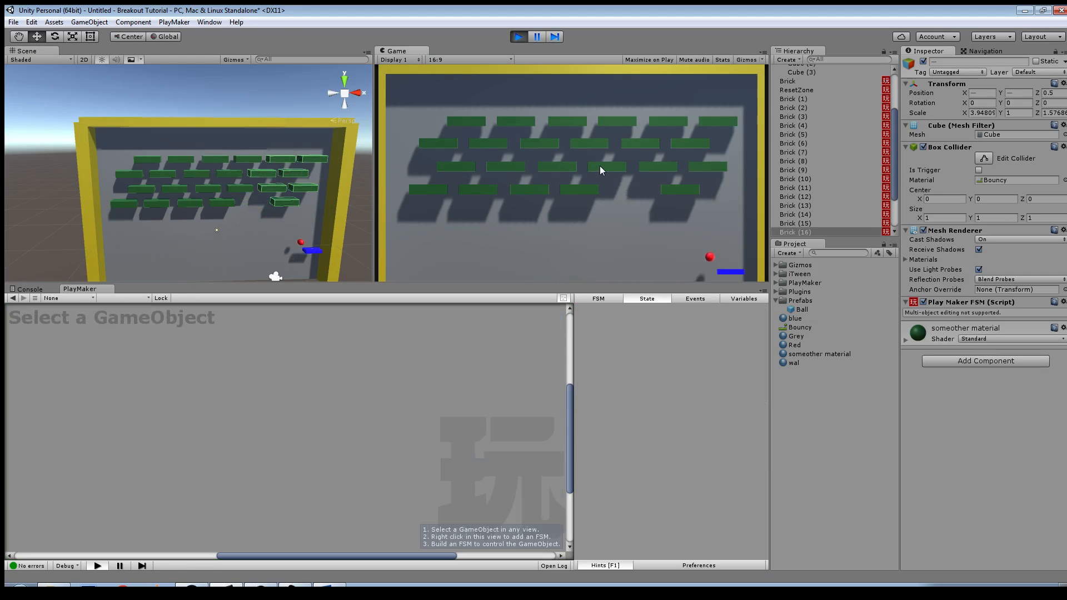
{"action": "key", "text": "Left"}
{"action": "key", "text": "Right"}
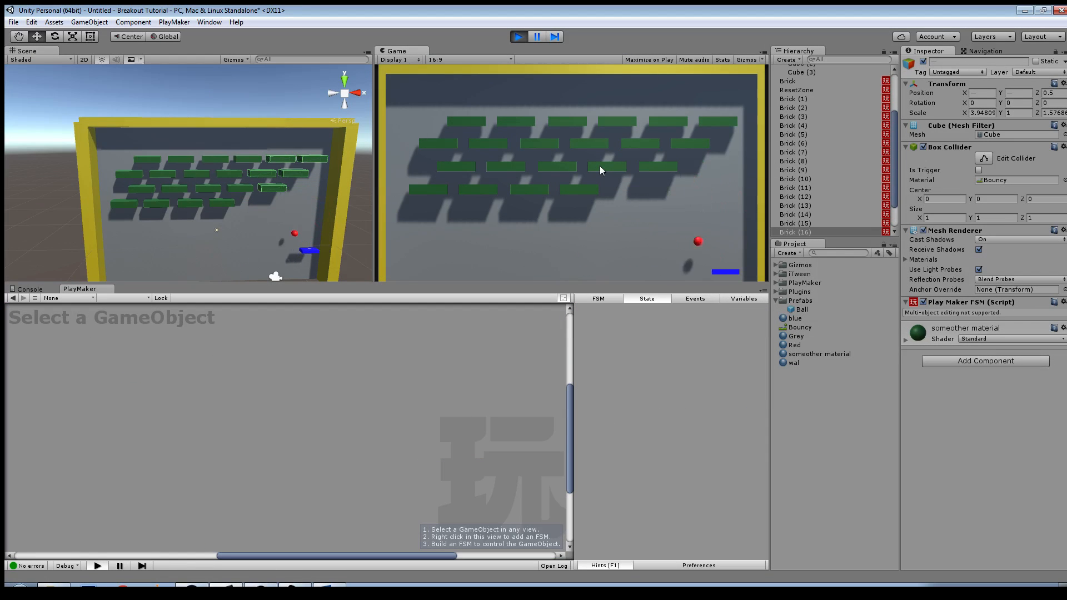
{"action": "key", "text": "Left"}
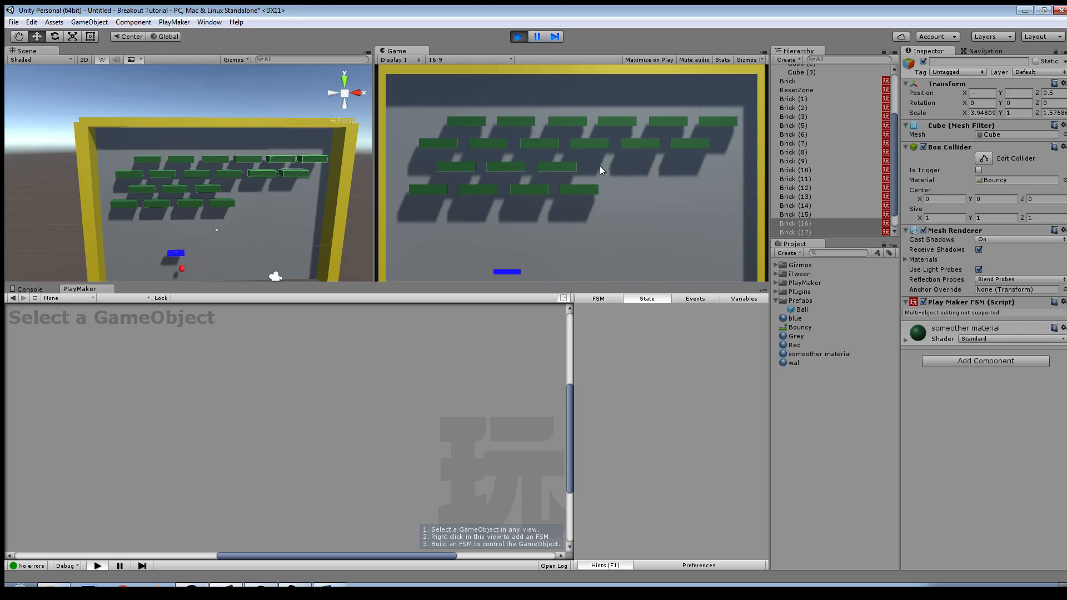
{"action": "key", "text": "Right"}
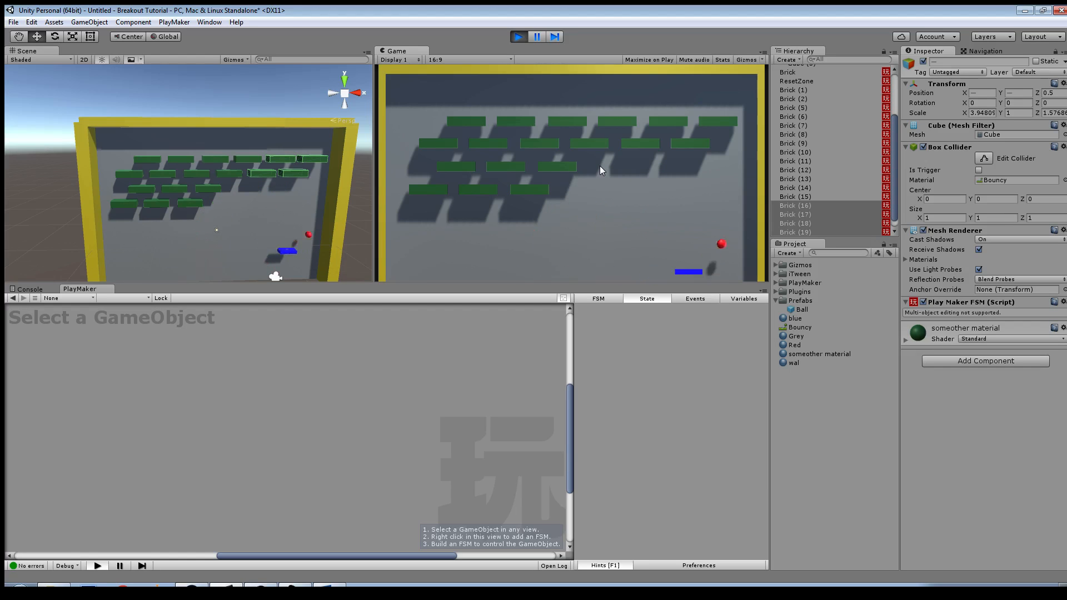
{"action": "key", "text": "Left"}
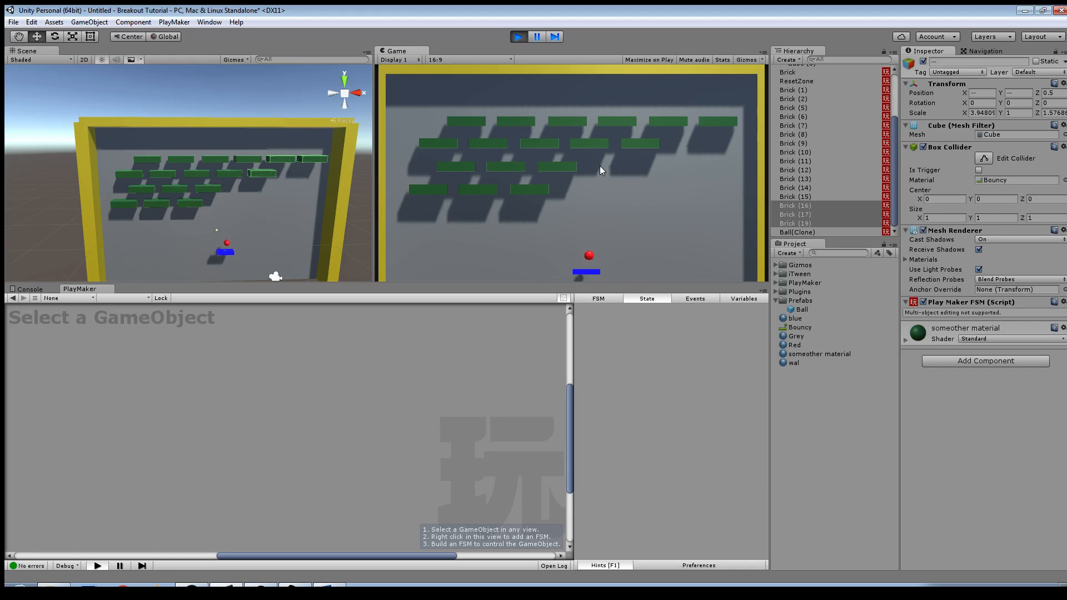
{"action": "key", "text": "Left"}
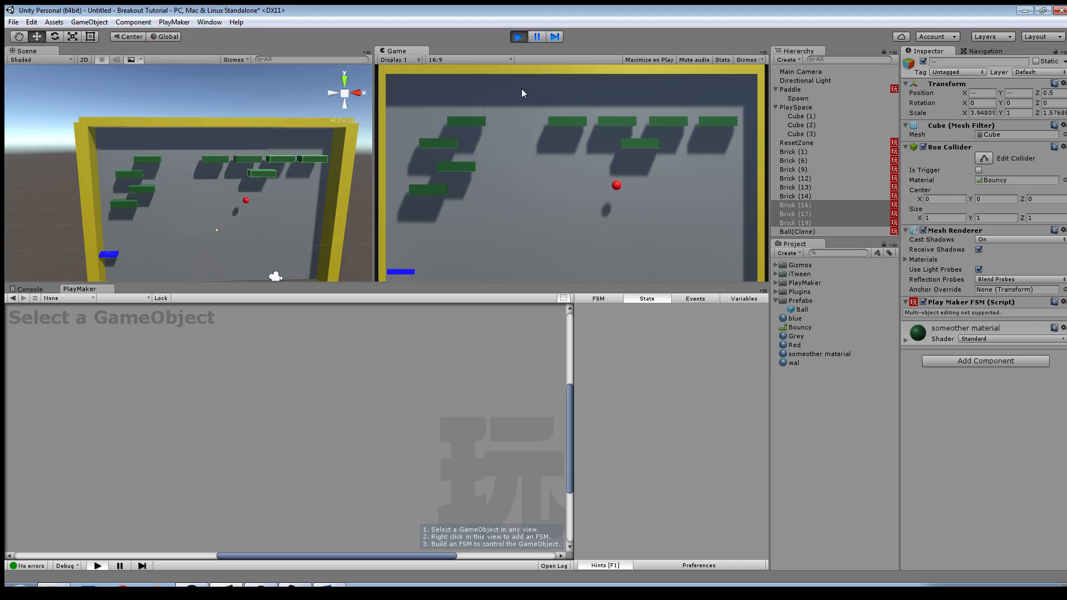
{"action": "left_click", "coordinate": [519, 37]}
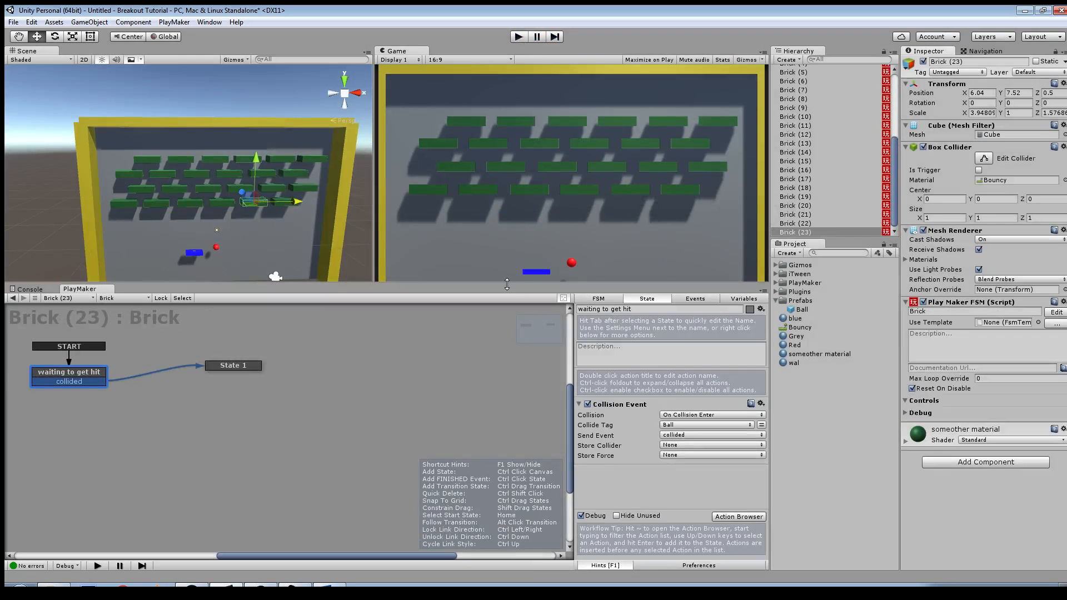